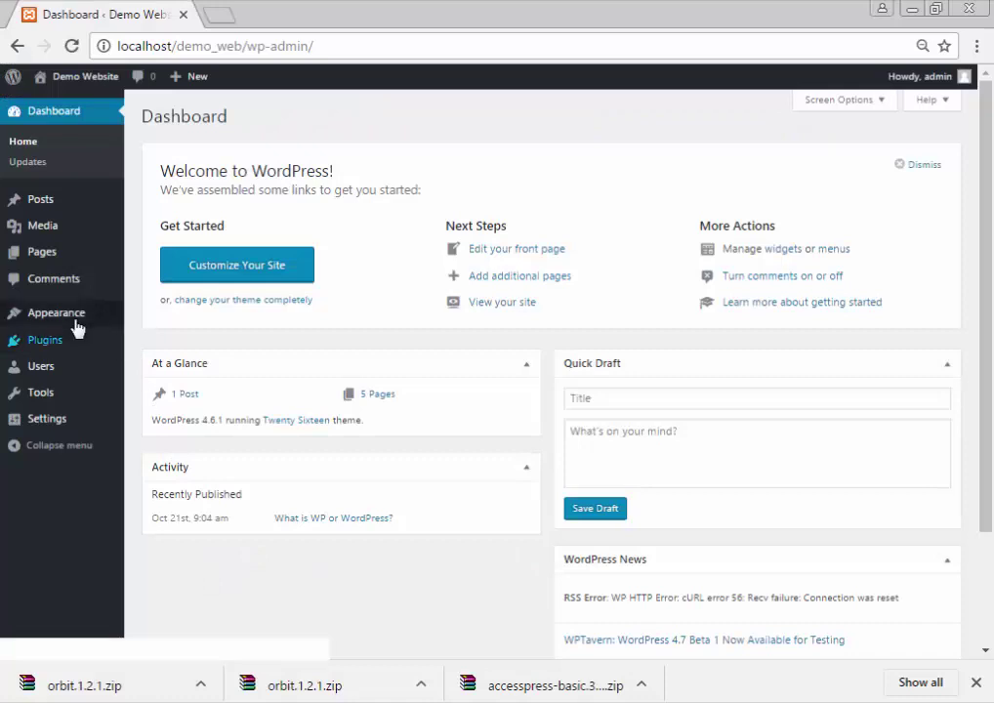
Open the live Demo Website in a separate browser tab and look over its home page in the current theme
{"action": "mouse_move", "coordinate": [96, 327]}
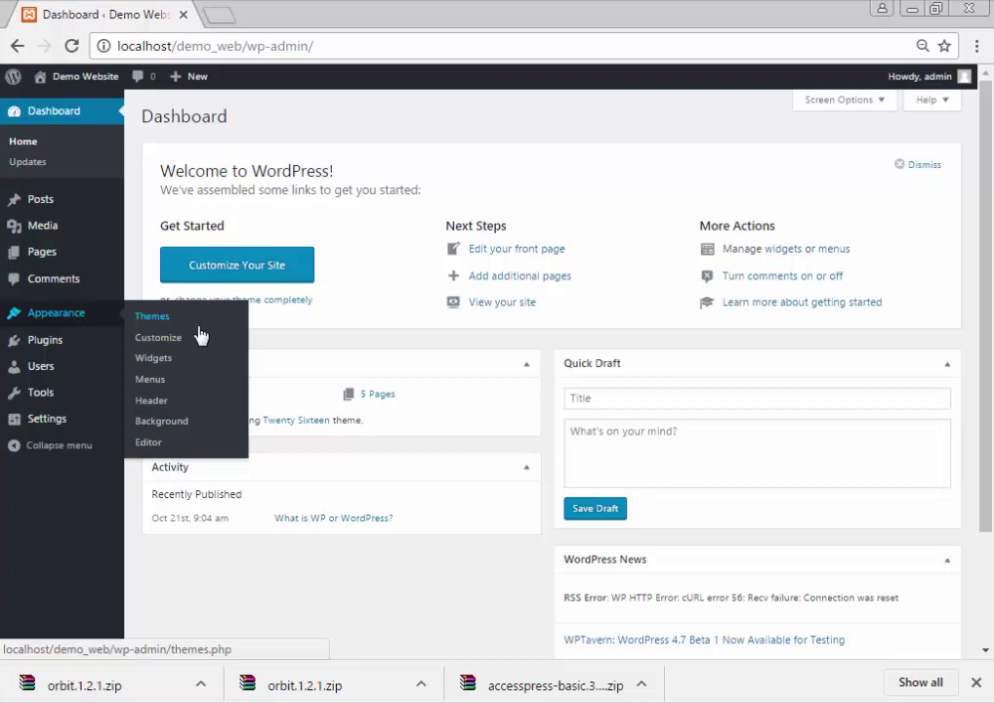
{"action": "middle_click", "coordinate": [82, 101]}
{"action": "left_click", "coordinate": [224, 21]}
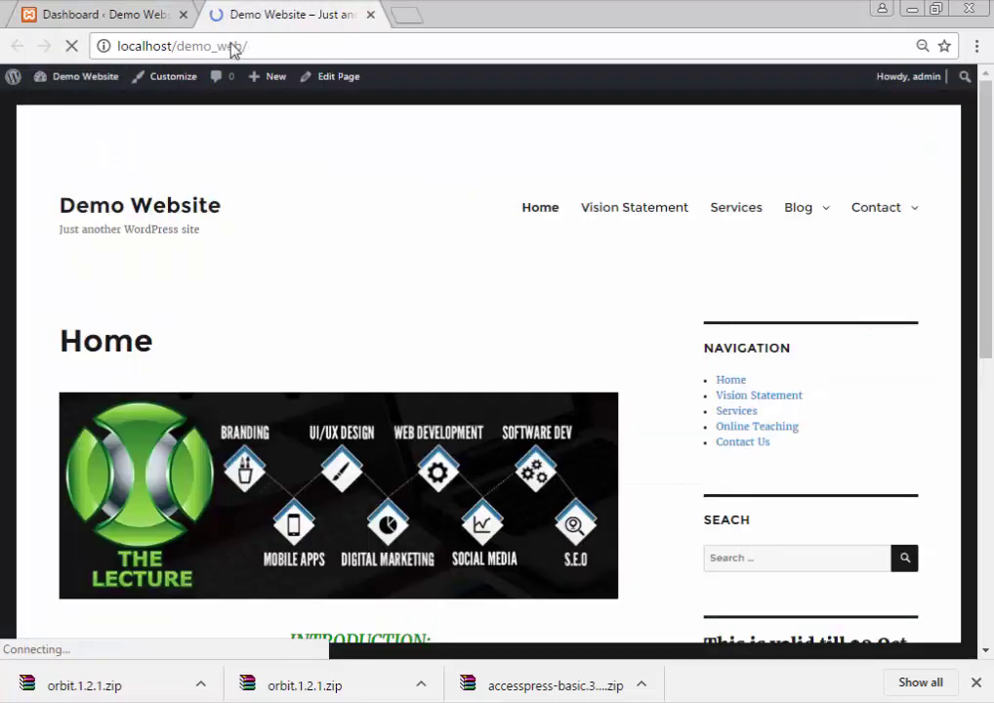
{"action": "scroll", "coordinate": [251, 262], "scroll_direction": "down", "scroll_amount": 5}
{"action": "scroll", "coordinate": [247, 260], "scroll_direction": "up", "scroll_amount": 5}
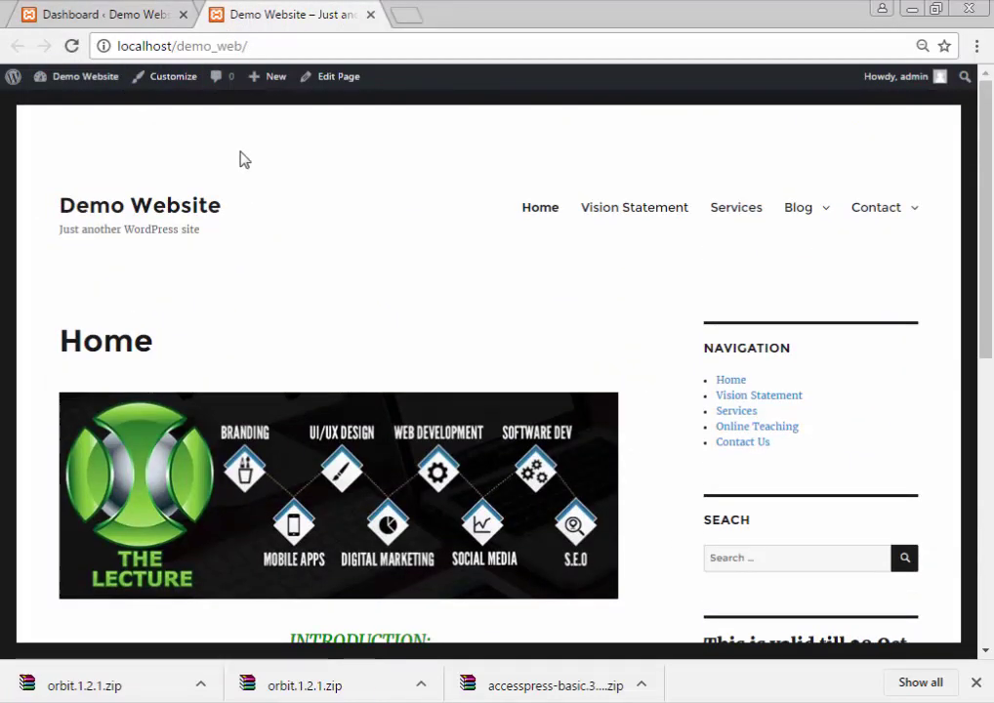
{"action": "left_click", "coordinate": [160, 10]}
{"action": "mouse_move", "coordinate": [31, 322]}
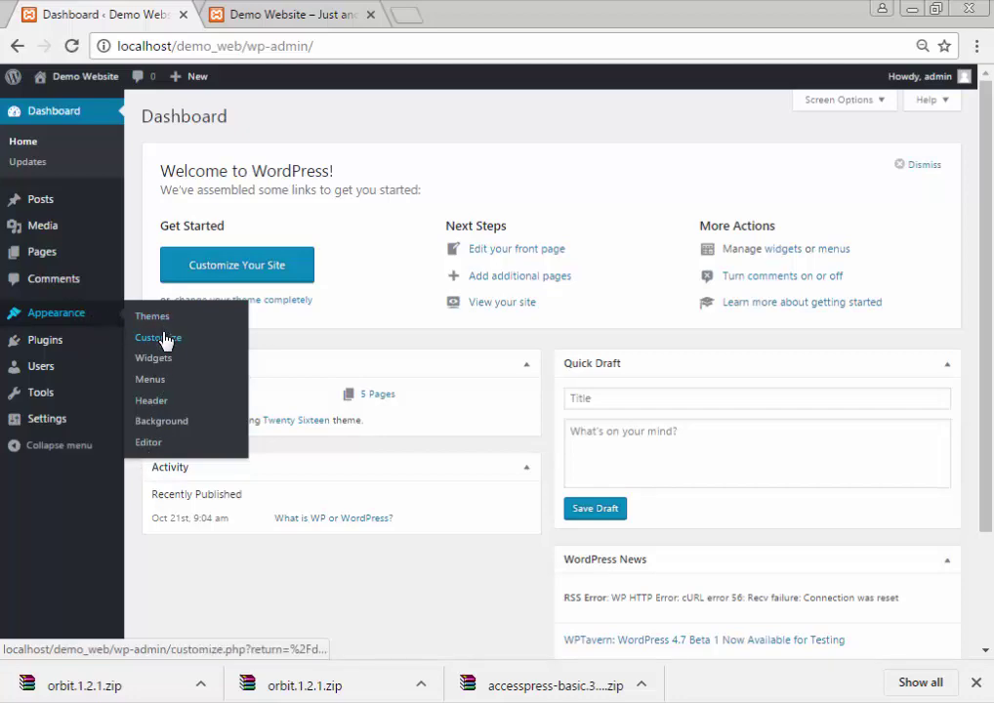
{"action": "left_click", "coordinate": [260, 13]}
{"action": "scroll", "coordinate": [222, 278], "scroll_direction": "down", "scroll_amount": 5}
{"action": "scroll", "coordinate": [223, 285], "scroll_direction": "up", "scroll_amount": 5}
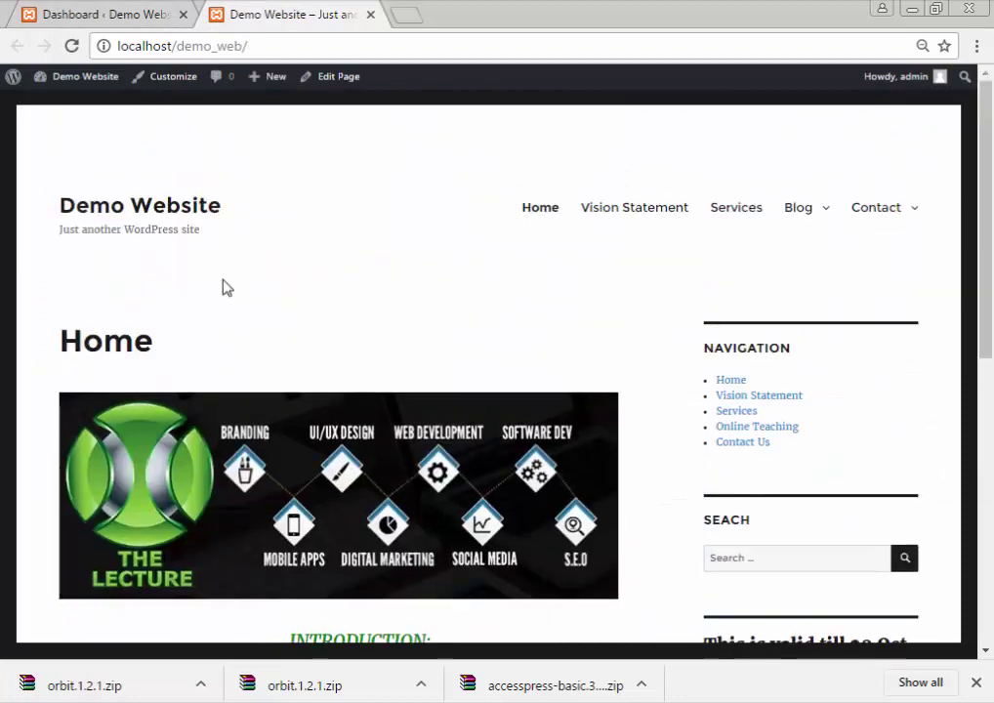
{"action": "left_click", "coordinate": [157, 14]}
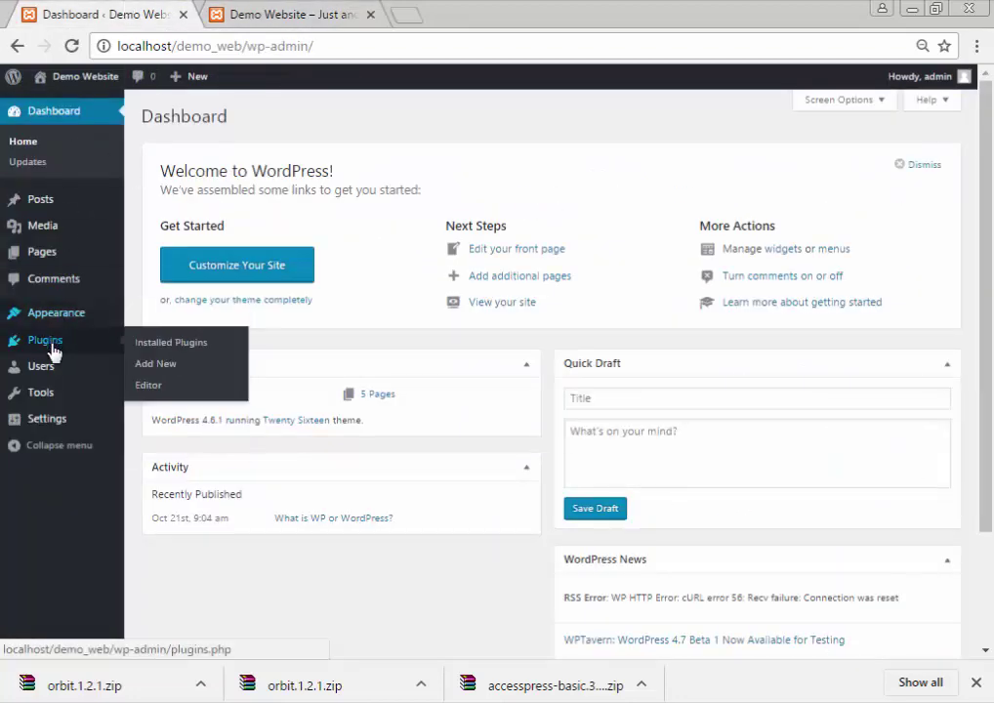
Open the installed themes and activate the Twenty Fifteen theme
{"action": "mouse_move", "coordinate": [63, 319]}
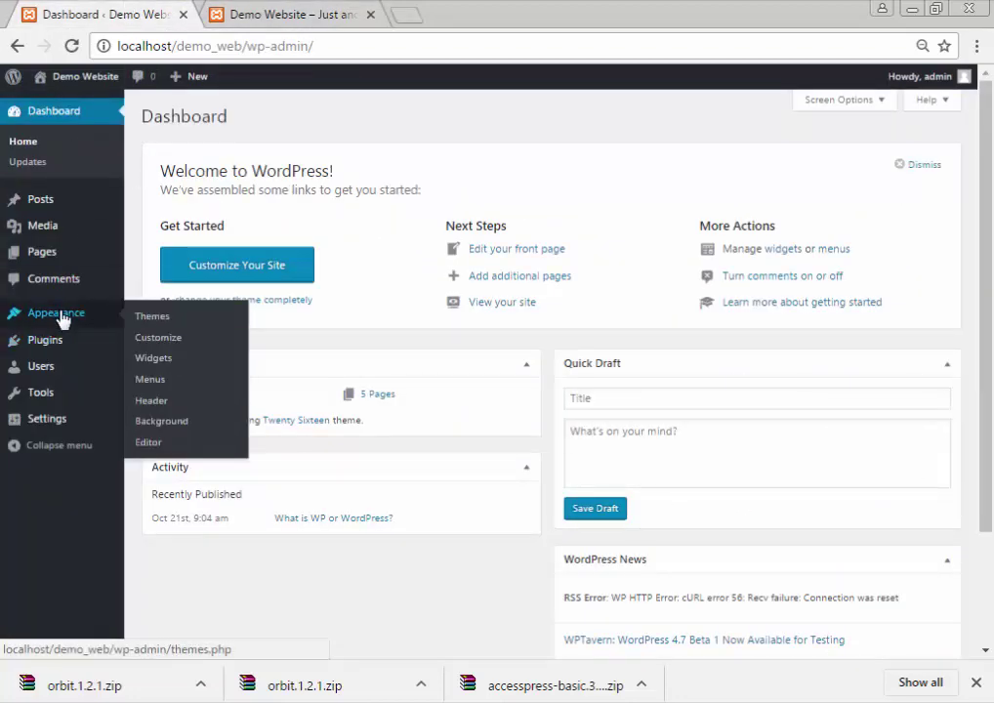
{"action": "left_click", "coordinate": [153, 324]}
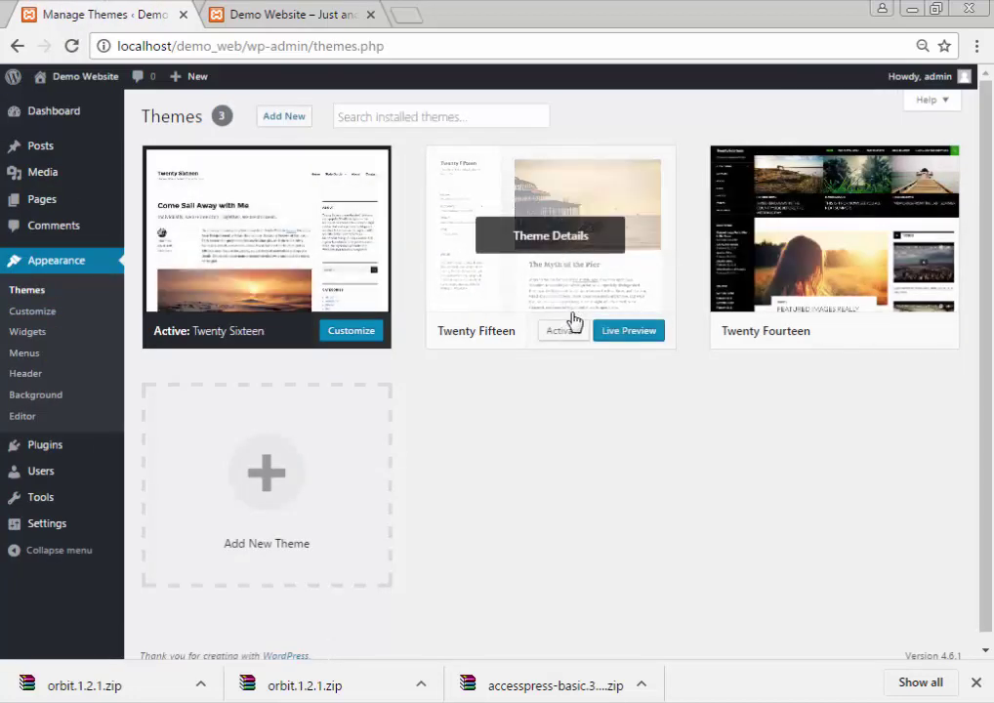
{"action": "left_click", "coordinate": [564, 331]}
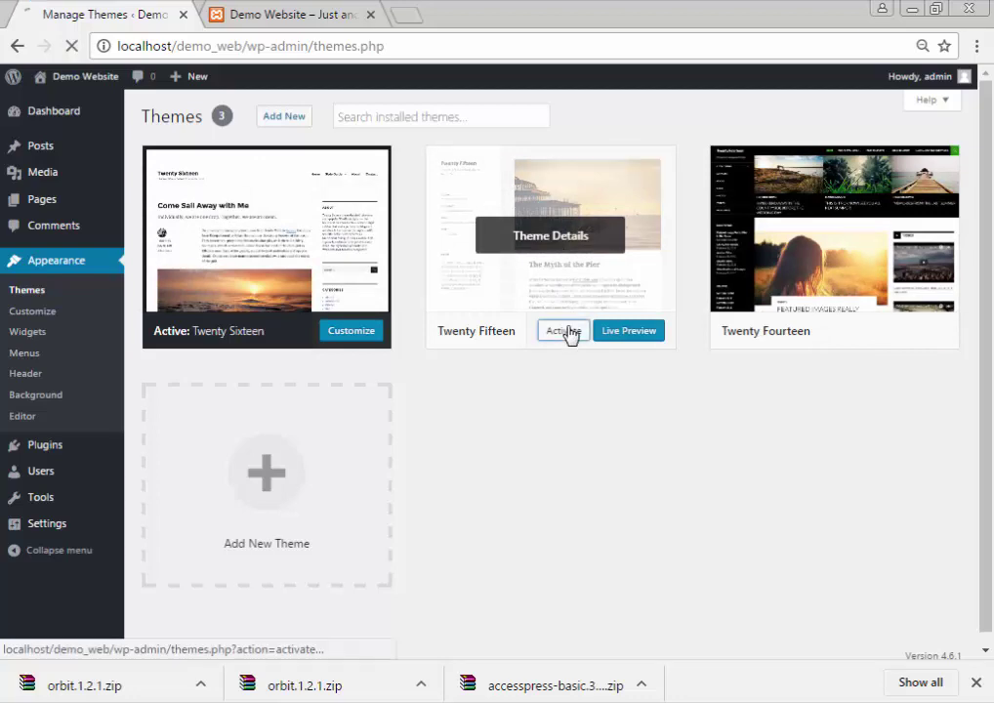
Reload the live site and examine the home page's sidebar, header and content layout in the Twenty Fifteen theme
{"action": "left_click", "coordinate": [284, 12]}
{"action": "left_click", "coordinate": [72, 46]}
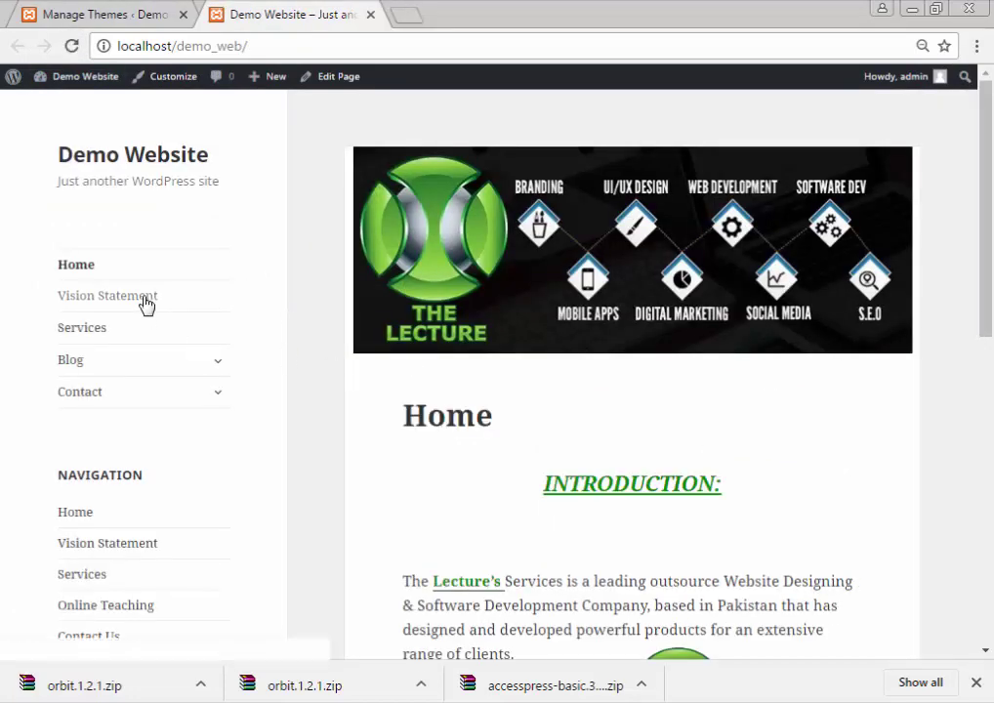
{"action": "scroll", "coordinate": [139, 403], "scroll_direction": "down", "scroll_amount": 2}
{"action": "scroll", "coordinate": [136, 328], "scroll_direction": "down", "scroll_amount": 5}
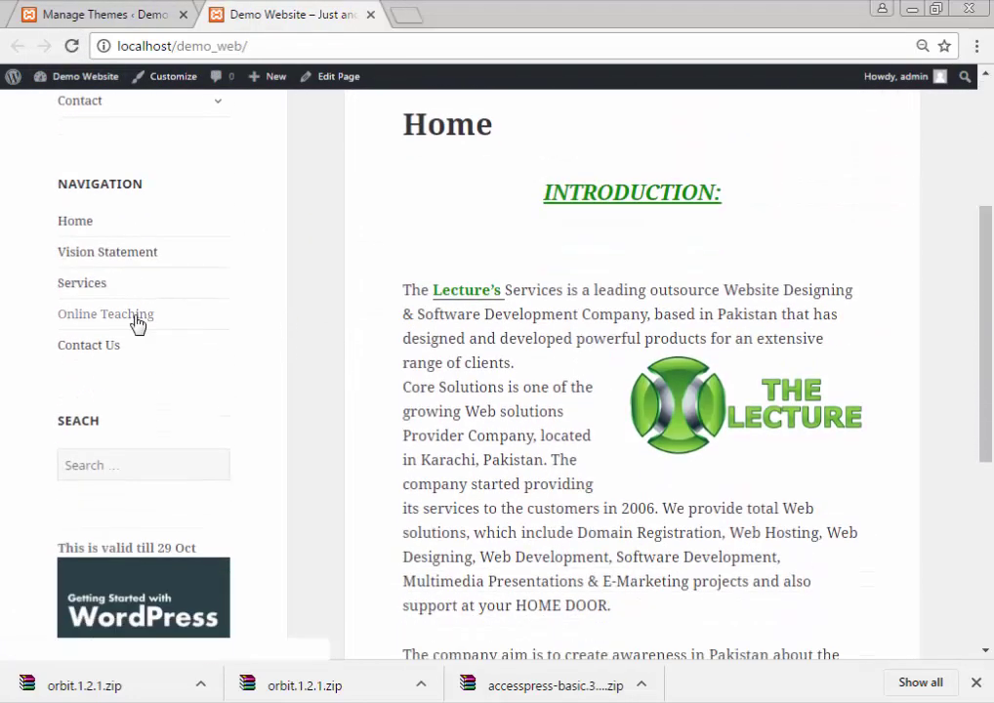
{"action": "scroll", "coordinate": [302, 399], "scroll_direction": "up", "scroll_amount": 7}
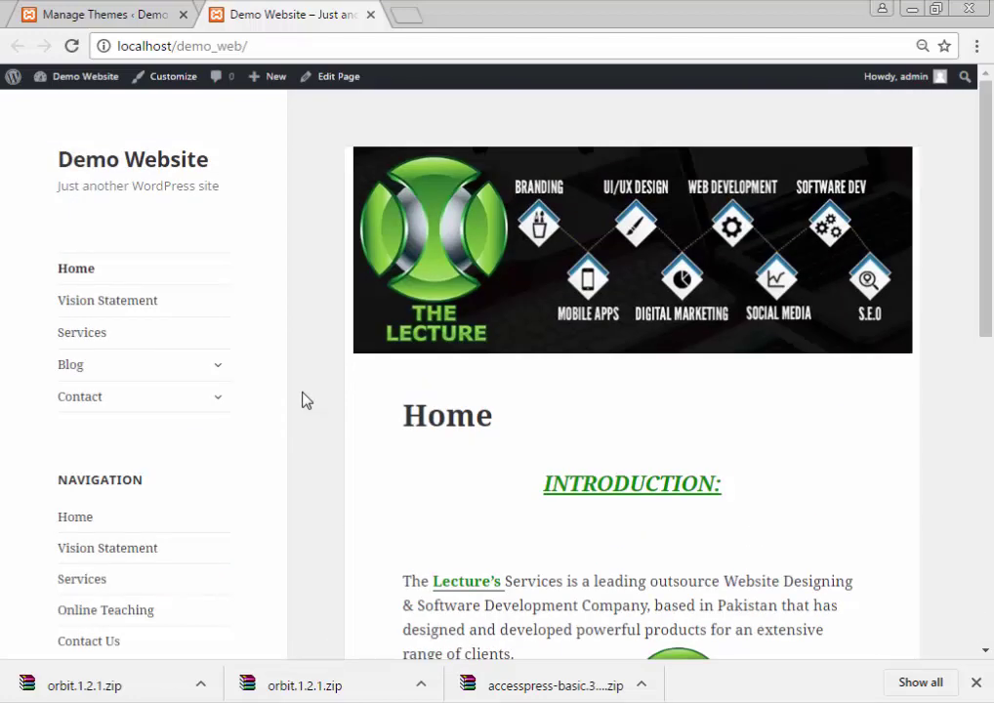
{"action": "scroll", "coordinate": [295, 404], "scroll_direction": "down", "scroll_amount": 7}
{"action": "scroll", "coordinate": [295, 403], "scroll_direction": "up", "scroll_amount": 5}
Activate the Twenty Sixteen theme and reload the live site
{"action": "left_click", "coordinate": [144, 12]}
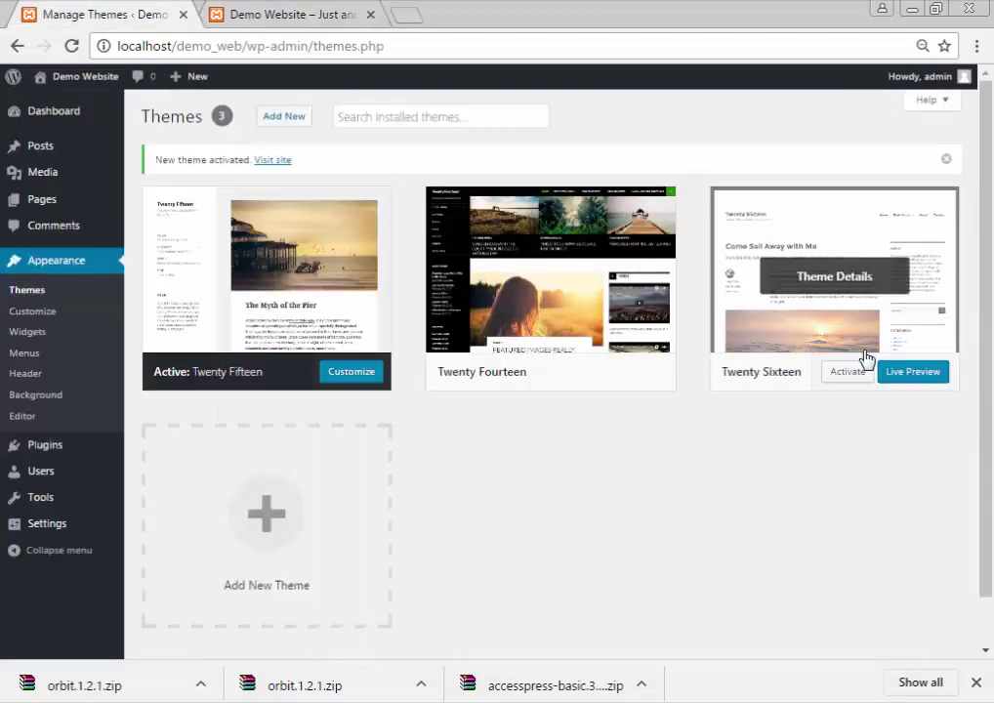
{"action": "left_click", "coordinate": [850, 379]}
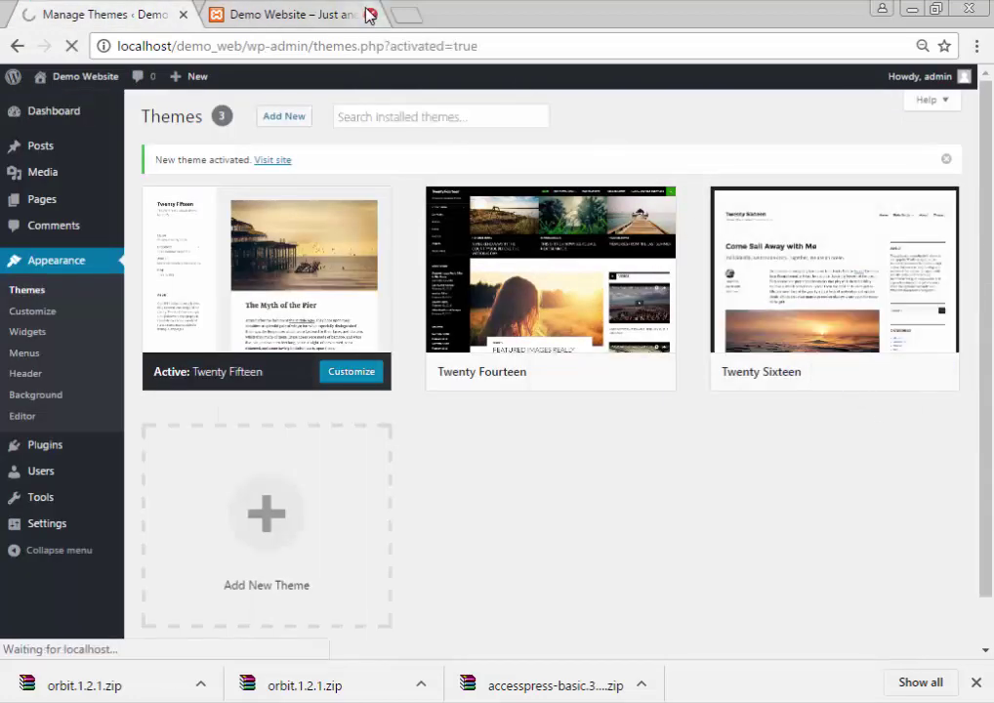
{"action": "left_click", "coordinate": [252, 11]}
{"action": "left_click", "coordinate": [71, 46]}
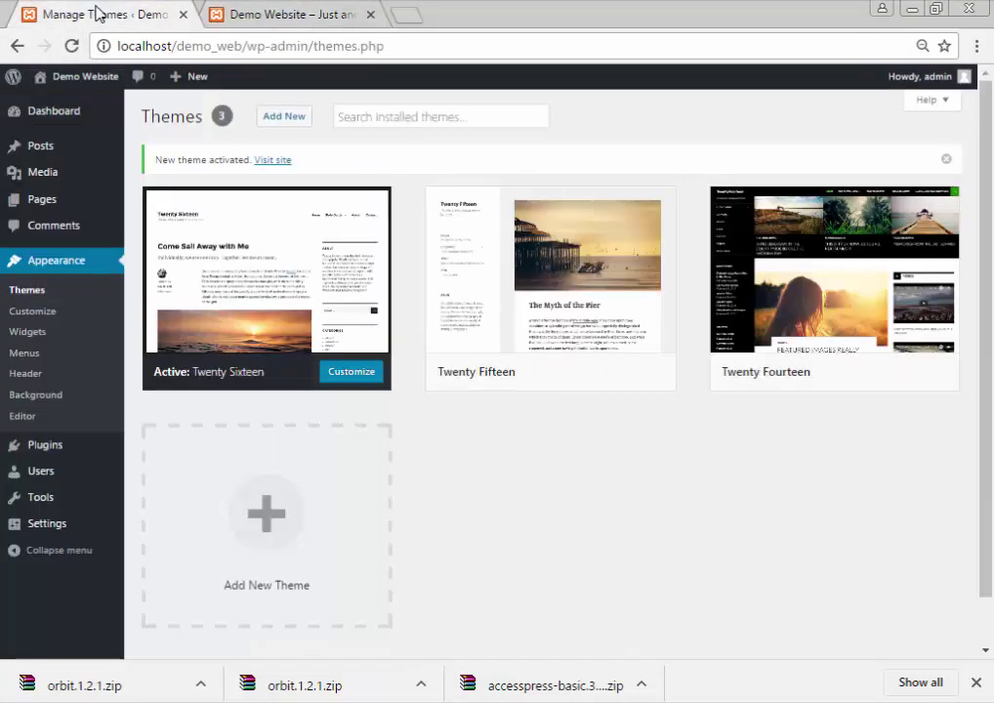
Activate the Twenty Fourteen theme and check the reloaded live home page
{"action": "left_click", "coordinate": [91, 14]}
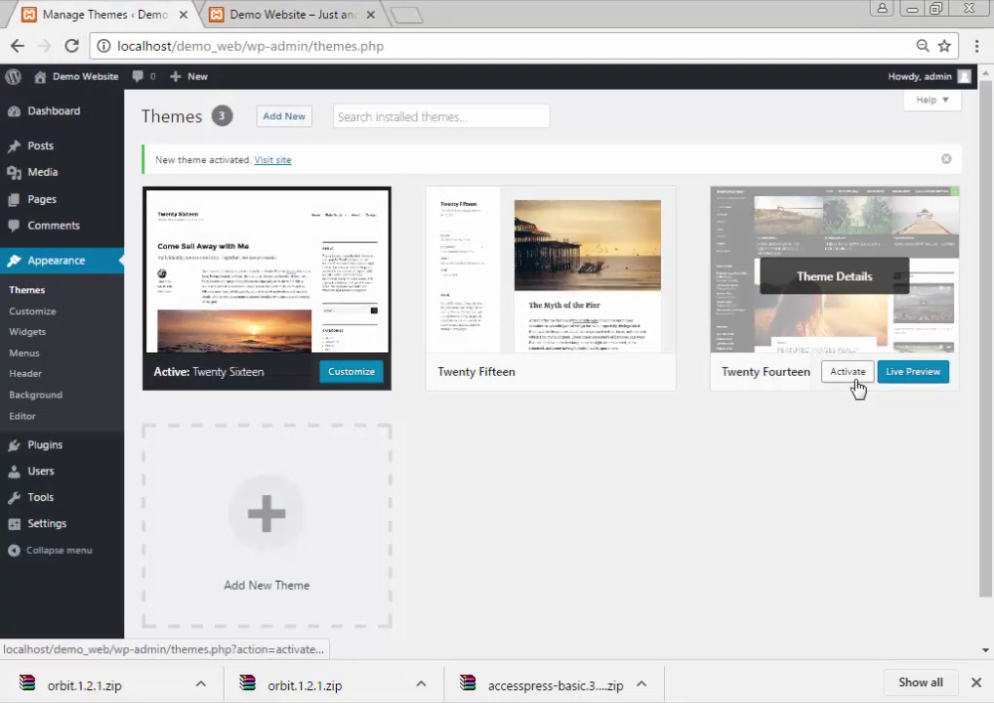
{"action": "left_click", "coordinate": [848, 374]}
{"action": "left_click", "coordinate": [249, 14]}
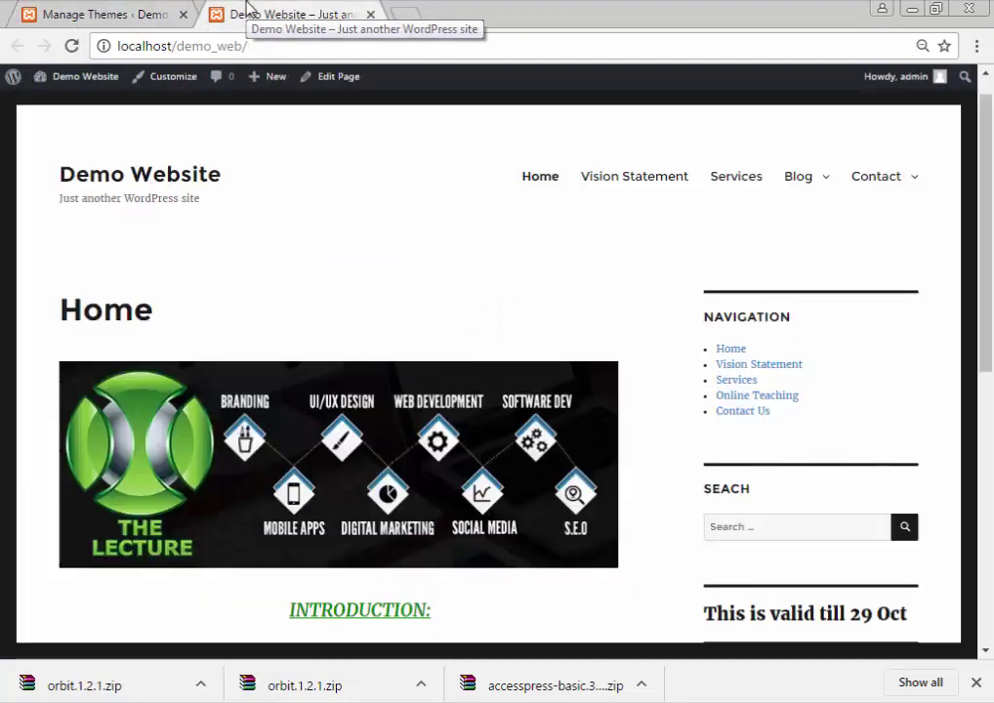
{"action": "left_click", "coordinate": [72, 46]}
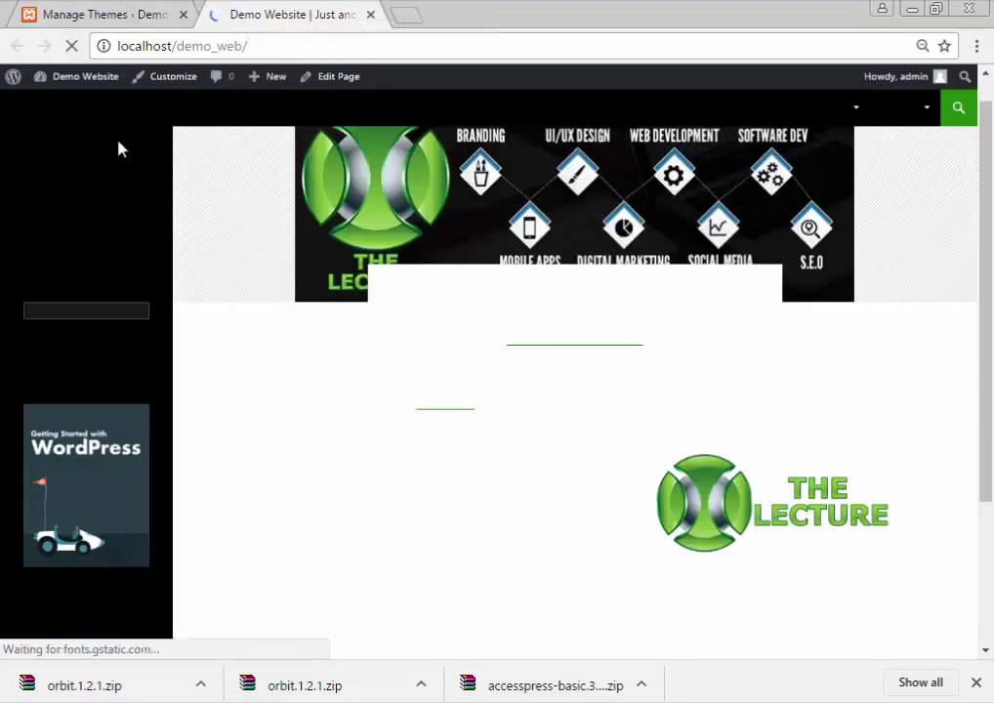
{"action": "scroll", "coordinate": [246, 235], "scroll_direction": "down", "scroll_amount": 3}
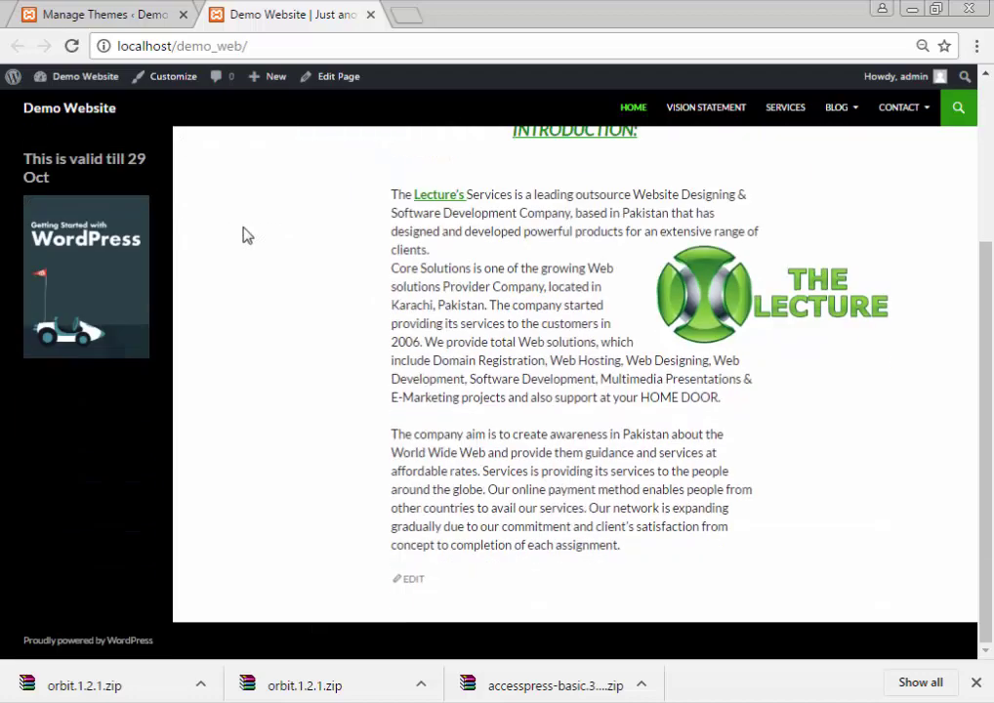
{"action": "scroll", "coordinate": [246, 236], "scroll_direction": "up", "scroll_amount": 3}
Switch the site back to the Twenty Sixteen theme and check the reloaded live home page
{"action": "left_click", "coordinate": [76, 15]}
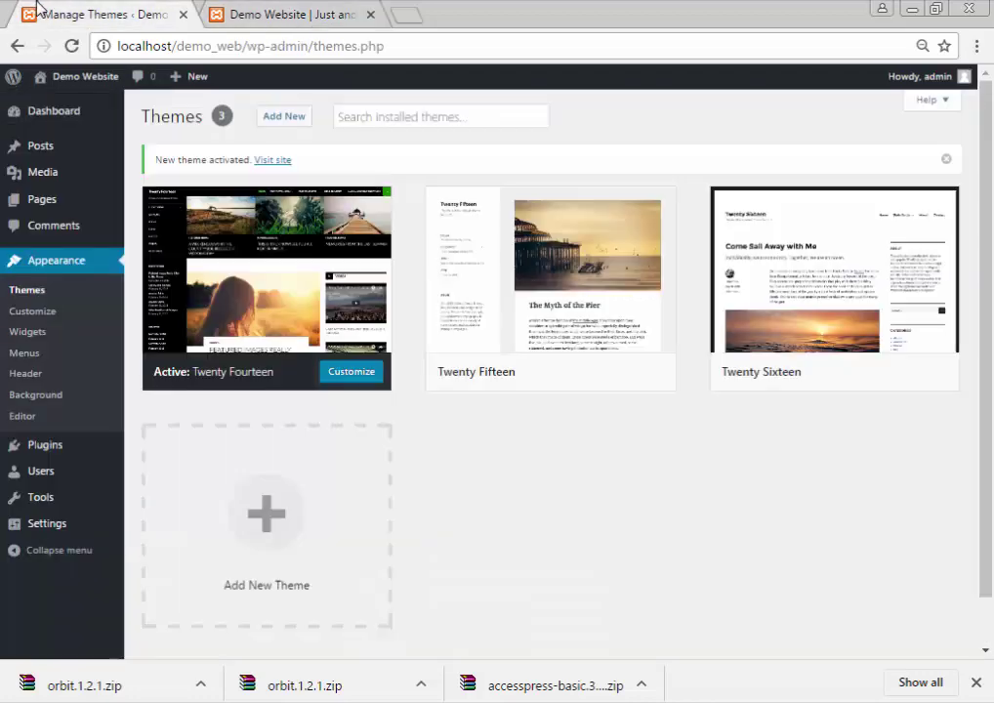
{"action": "mouse_move", "coordinate": [764, 351]}
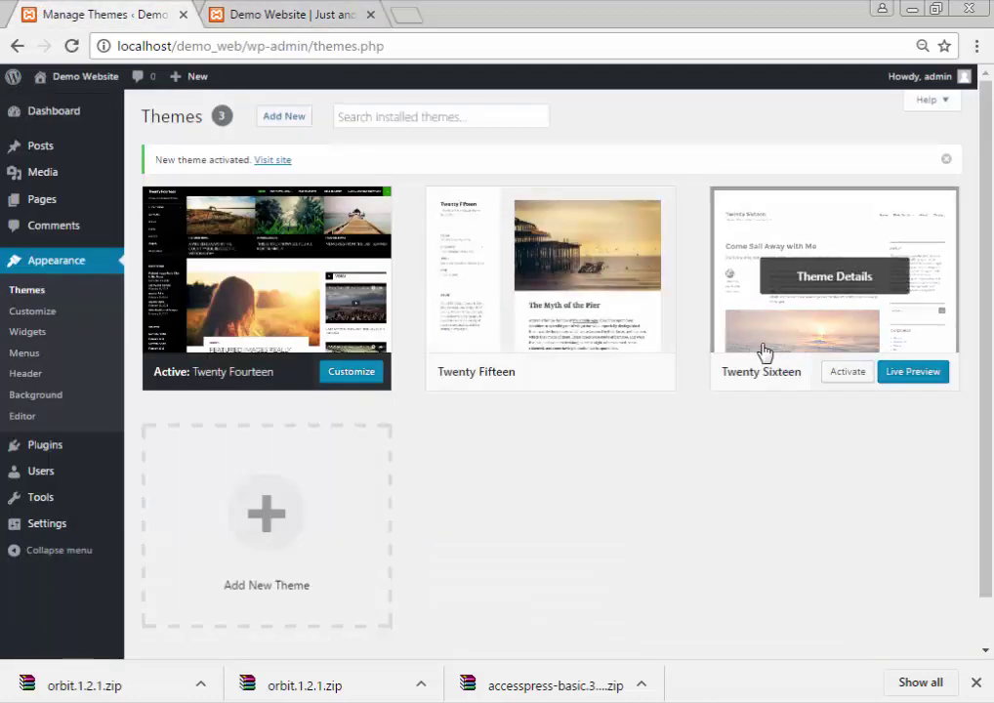
{"action": "left_click", "coordinate": [840, 371]}
{"action": "left_click", "coordinate": [249, 12]}
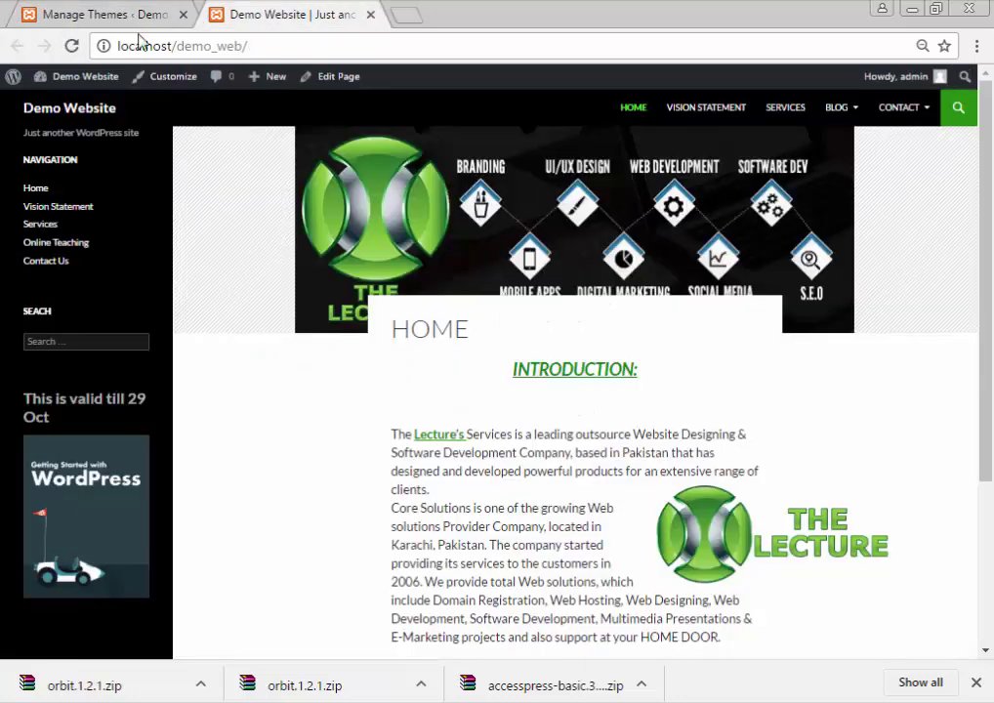
{"action": "left_click", "coordinate": [69, 45]}
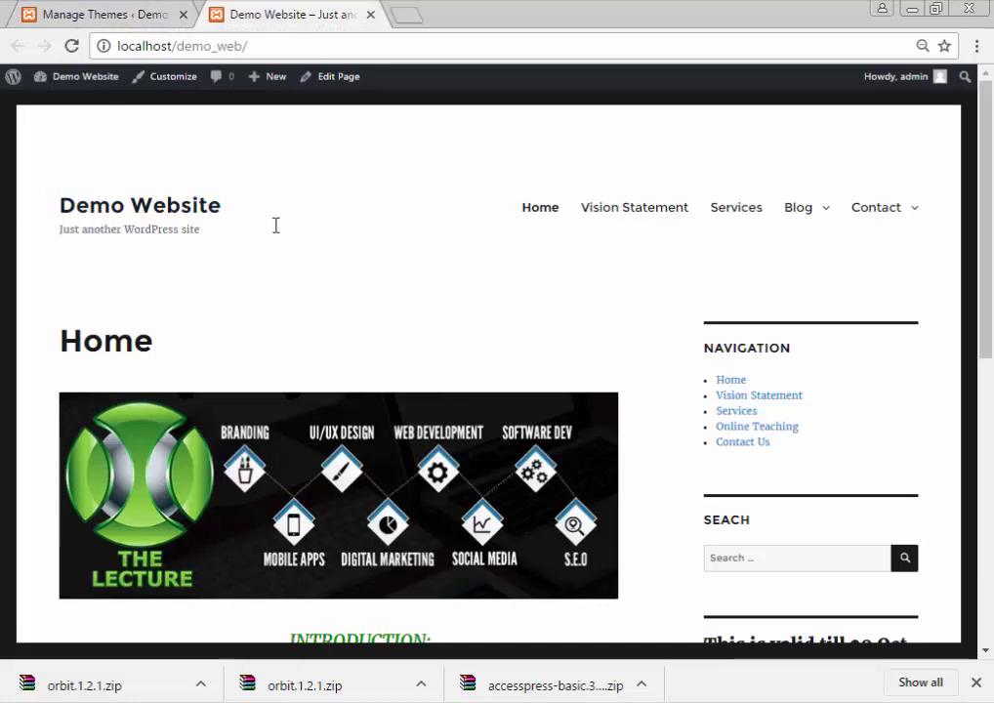
{"action": "scroll", "coordinate": [104, 284], "scroll_direction": "down", "scroll_amount": 5}
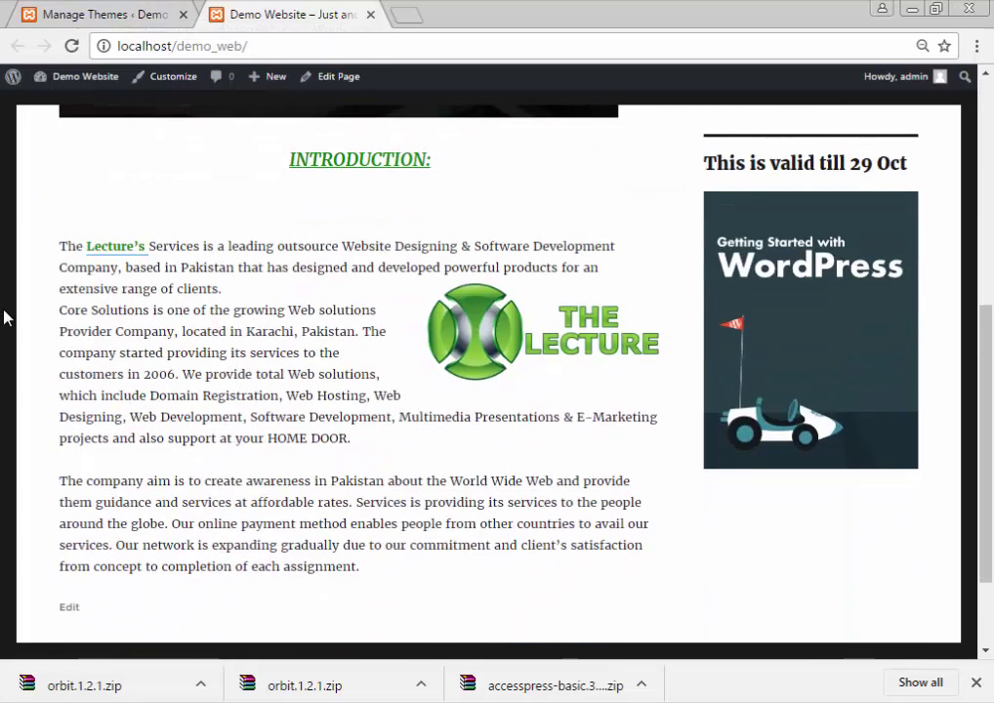
{"action": "scroll", "coordinate": [14, 264], "scroll_direction": "up", "scroll_amount": 5}
Open the theme customizer for the active Twenty Sixteen theme
{"action": "left_click", "coordinate": [145, 9]}
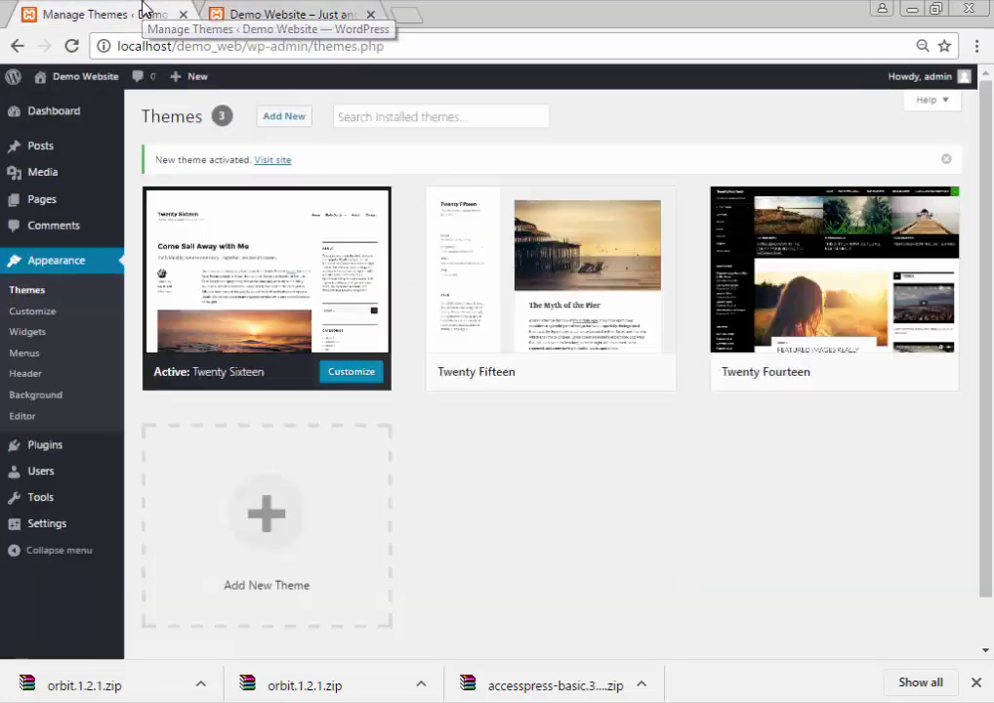
{"action": "left_click", "coordinate": [47, 312]}
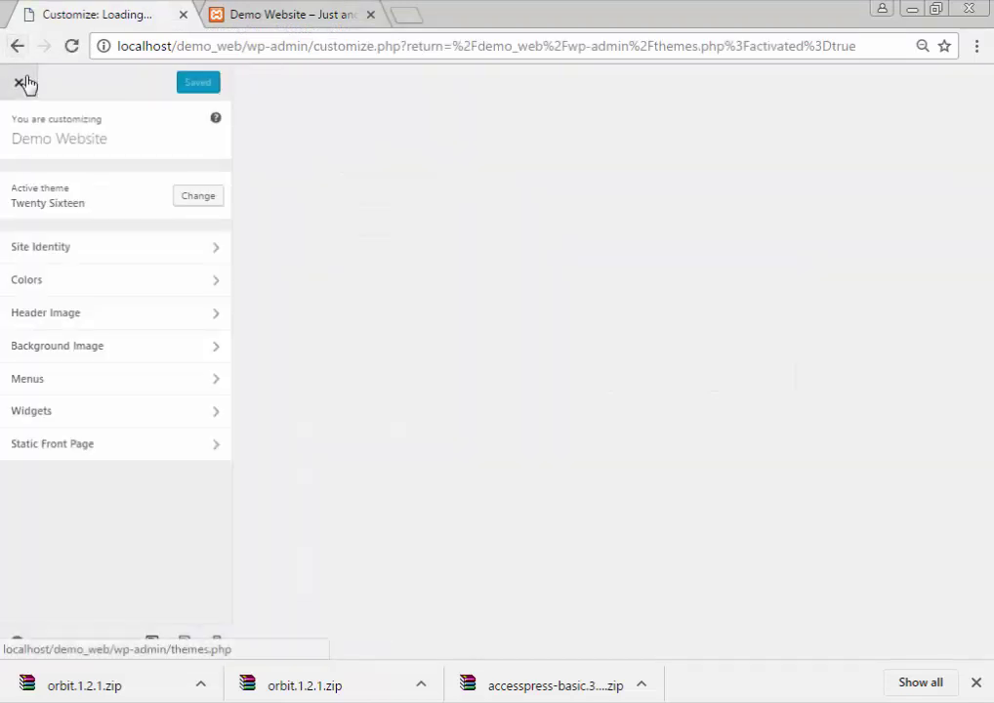
{"action": "left_click", "coordinate": [21, 83]}
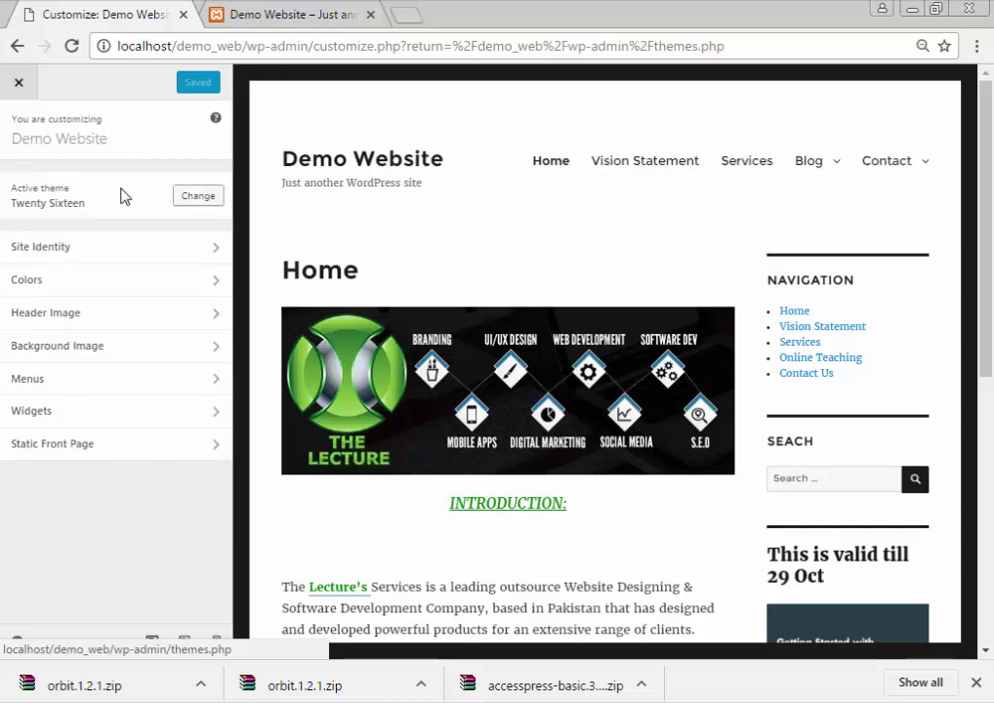
Bring up the admin Themes page in the live site's browser tab and place that tab before the customizer tab
{"action": "left_click", "coordinate": [311, 10]}
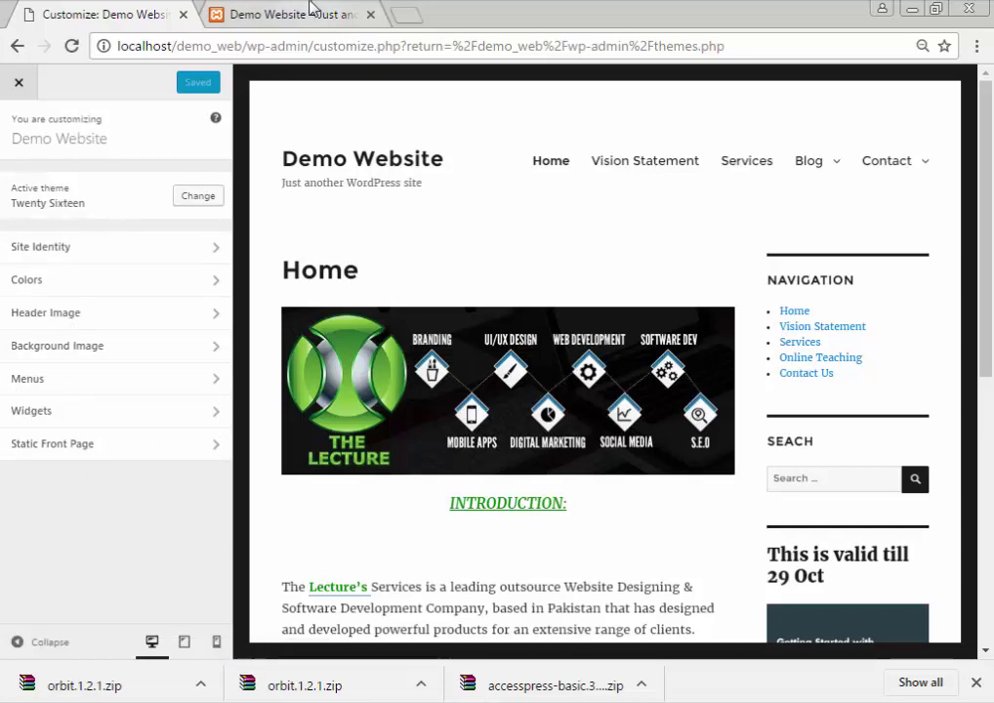
{"action": "mouse_move", "coordinate": [65, 78]}
{"action": "left_click", "coordinate": [75, 116]}
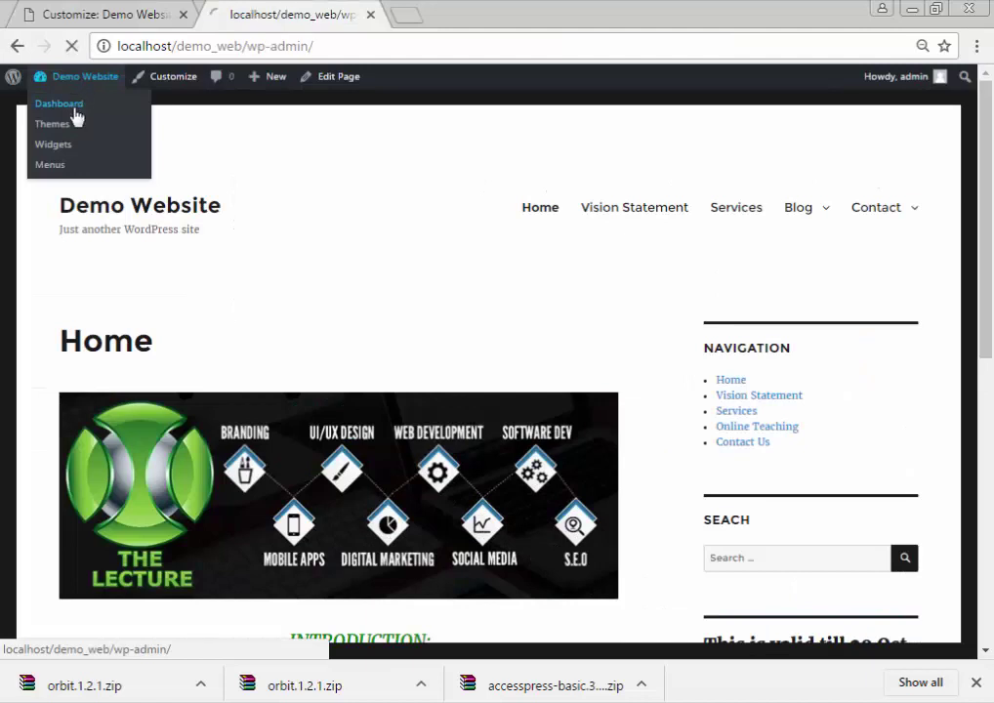
{"action": "left_click_drag", "start_coordinate": [273, 7], "coordinate": [107, 12]}
{"action": "left_click", "coordinate": [31, 326]}
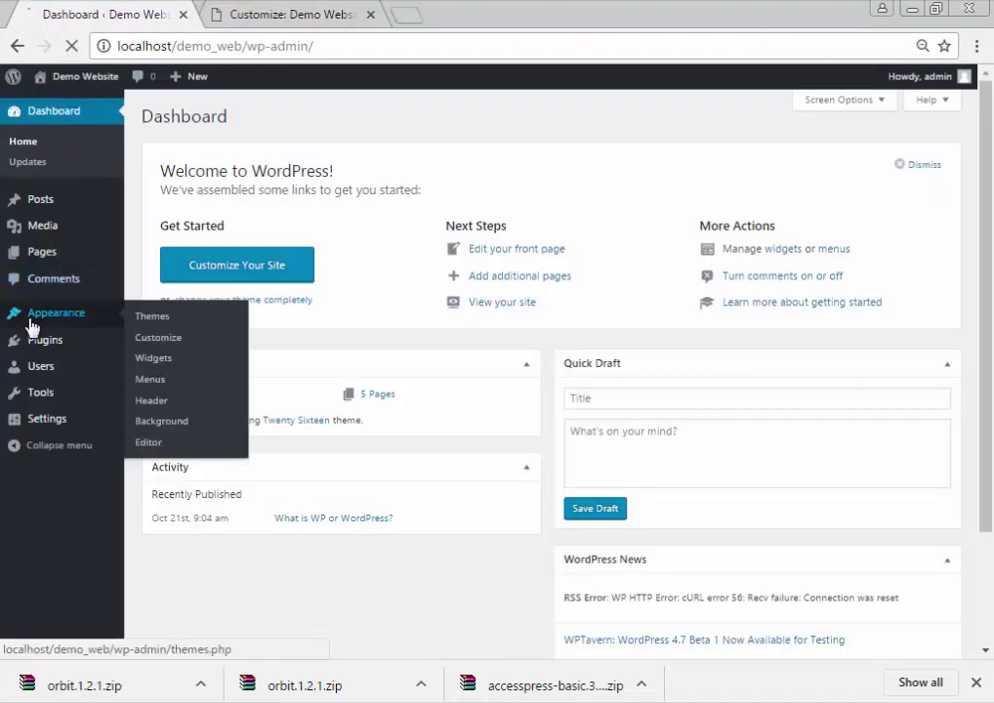
{"action": "left_click", "coordinate": [217, 5]}
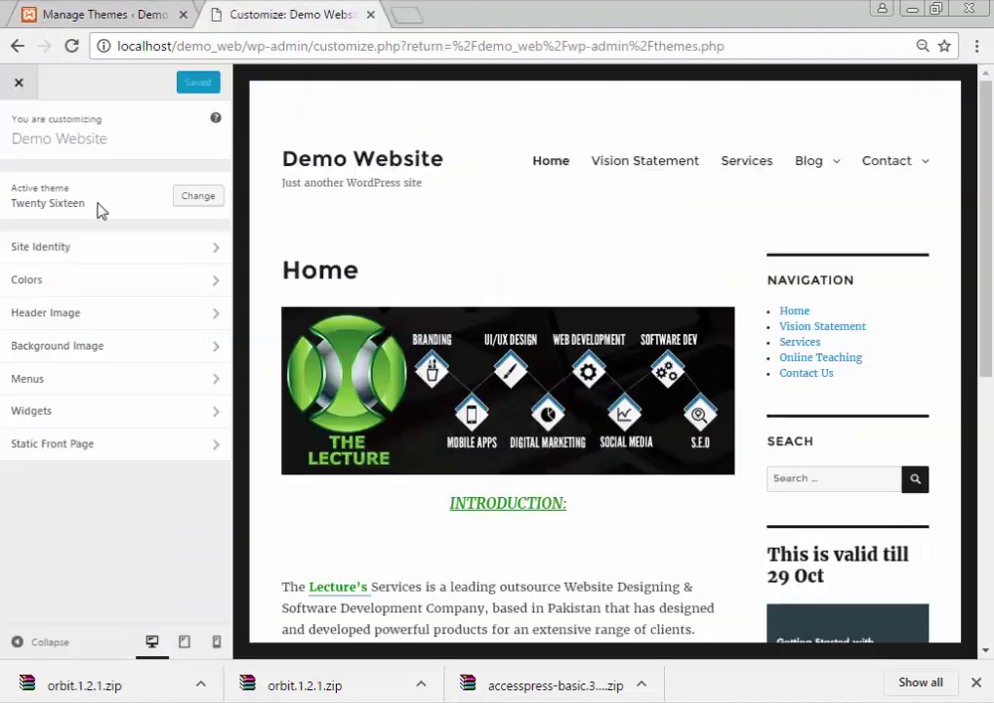
{"action": "left_click", "coordinate": [106, 10]}
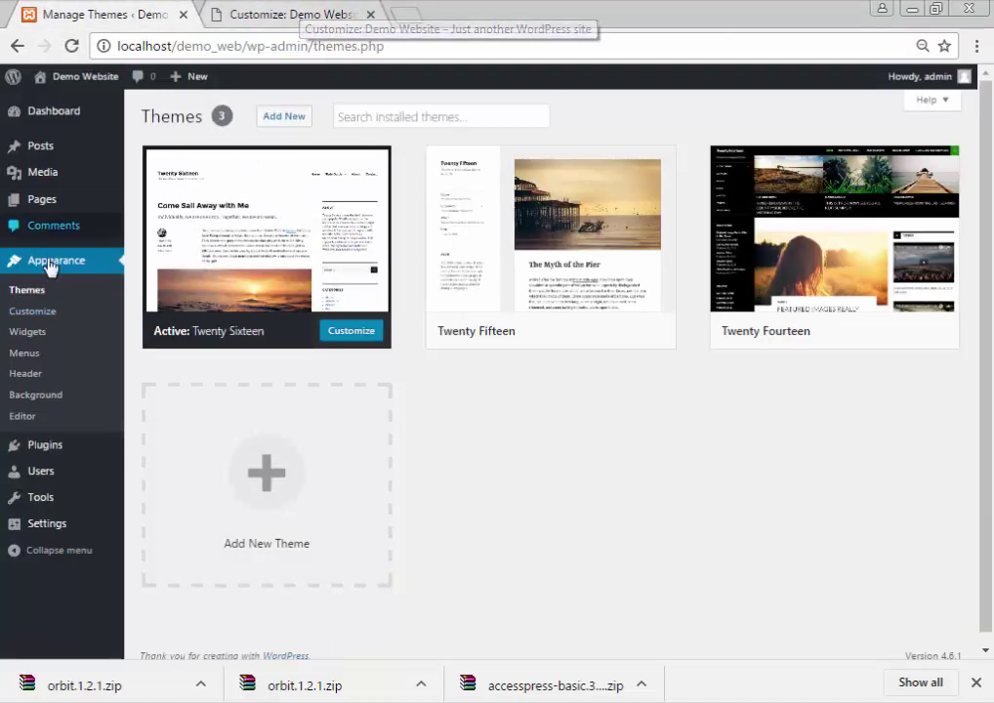
In the customizer's Site Identity settings, set the site title to "My Basic WP Web"
{"action": "left_click", "coordinate": [266, 12]}
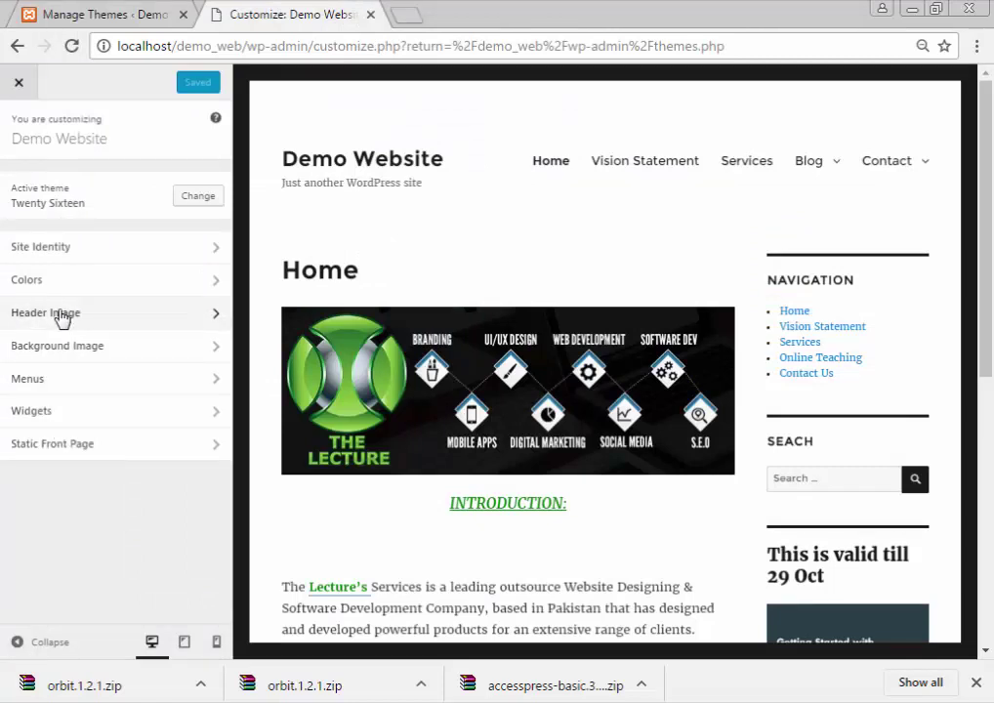
{"action": "left_click", "coordinate": [155, 252]}
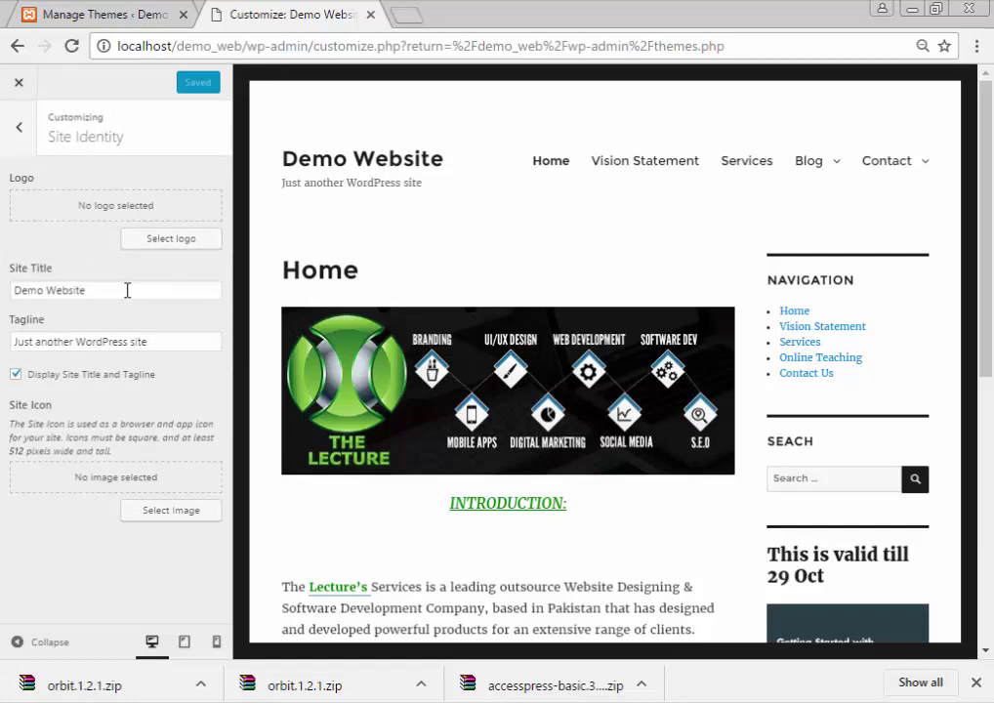
{"action": "left_click_drag", "start_coordinate": [156, 290], "coordinate": [3, 281]}
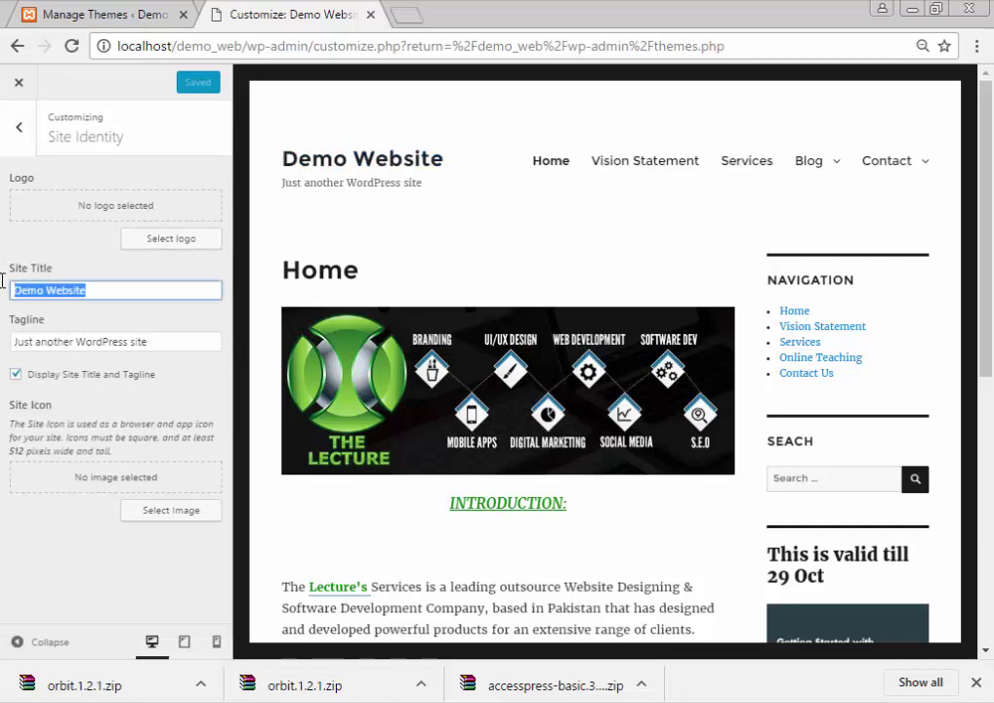
{"action": "type", "text": "My"}
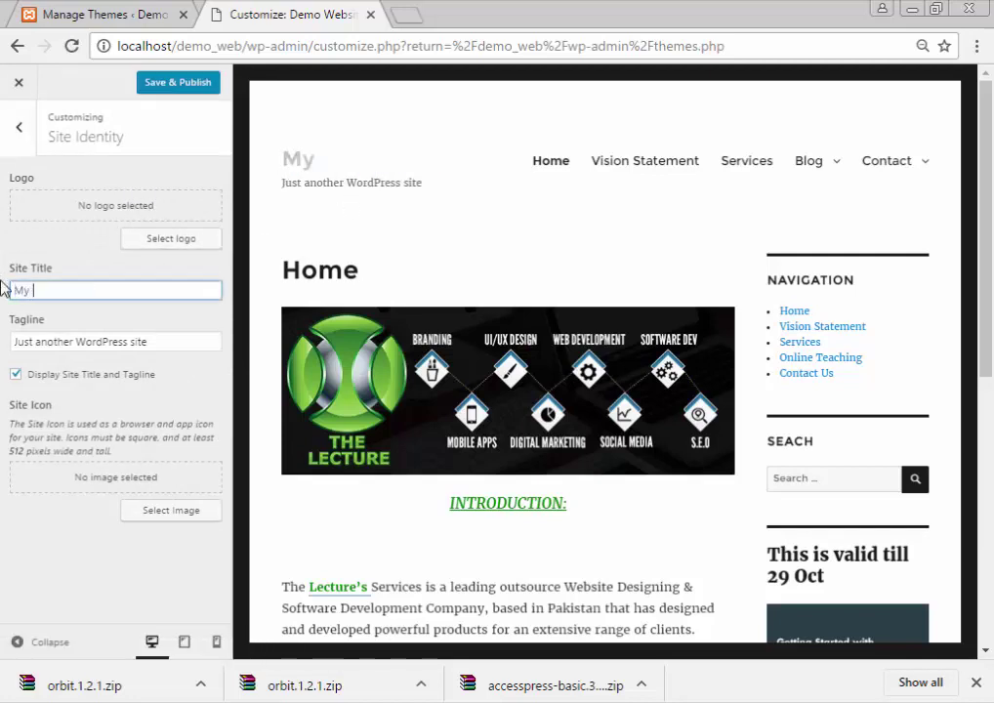
{"action": "type", "text": " Basic"}
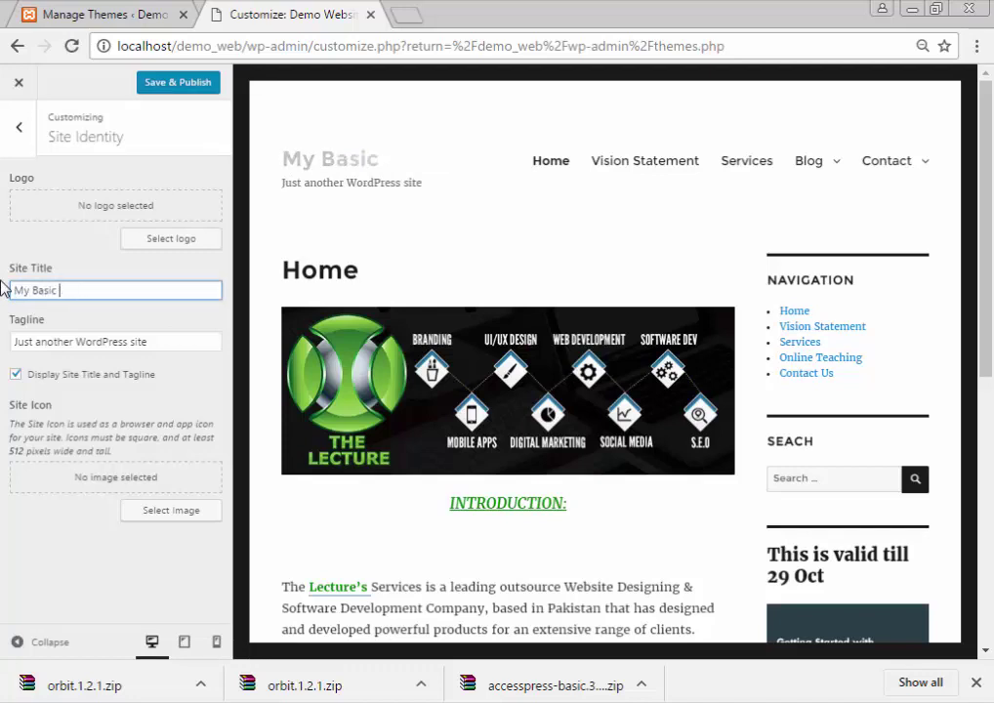
{"action": "type", "text": " WP Web"}
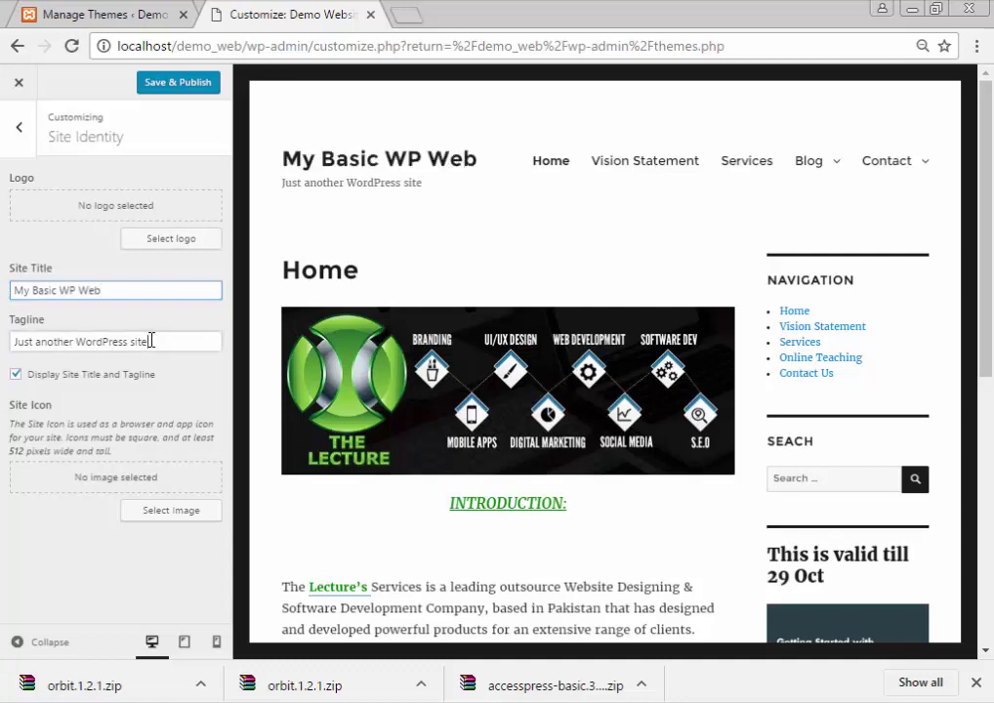
Set the tagline to "-- The Lecture --" and toggle the display of the site title and tagline off and back on
{"action": "left_click_drag", "start_coordinate": [149, 342], "coordinate": [2, 334]}
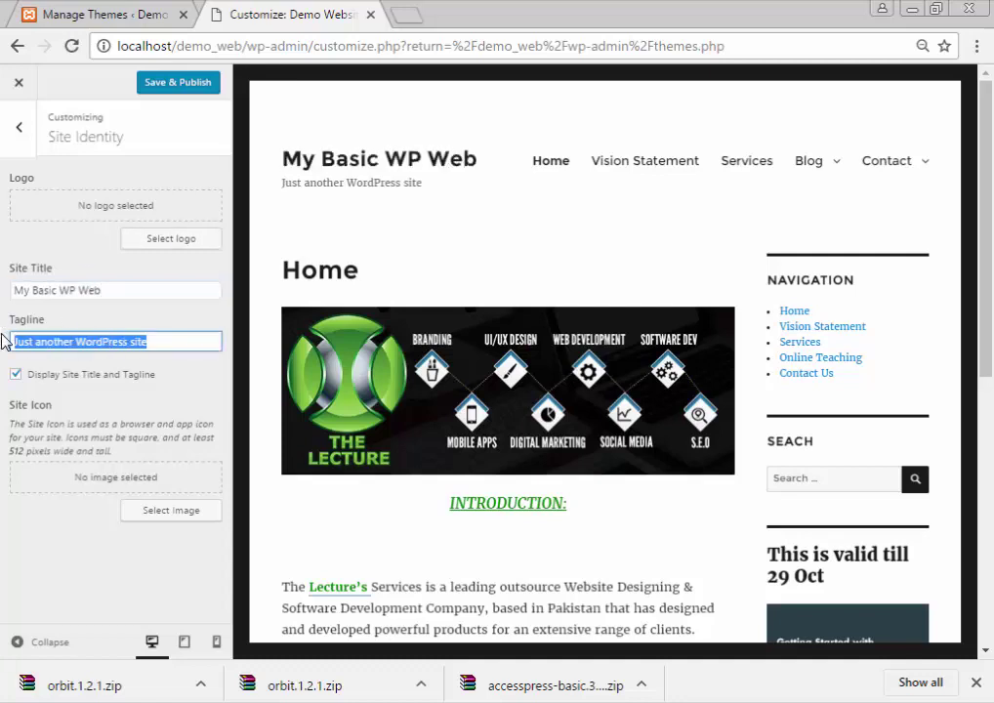
{"action": "type", "text": "-- The Lecture  --"}
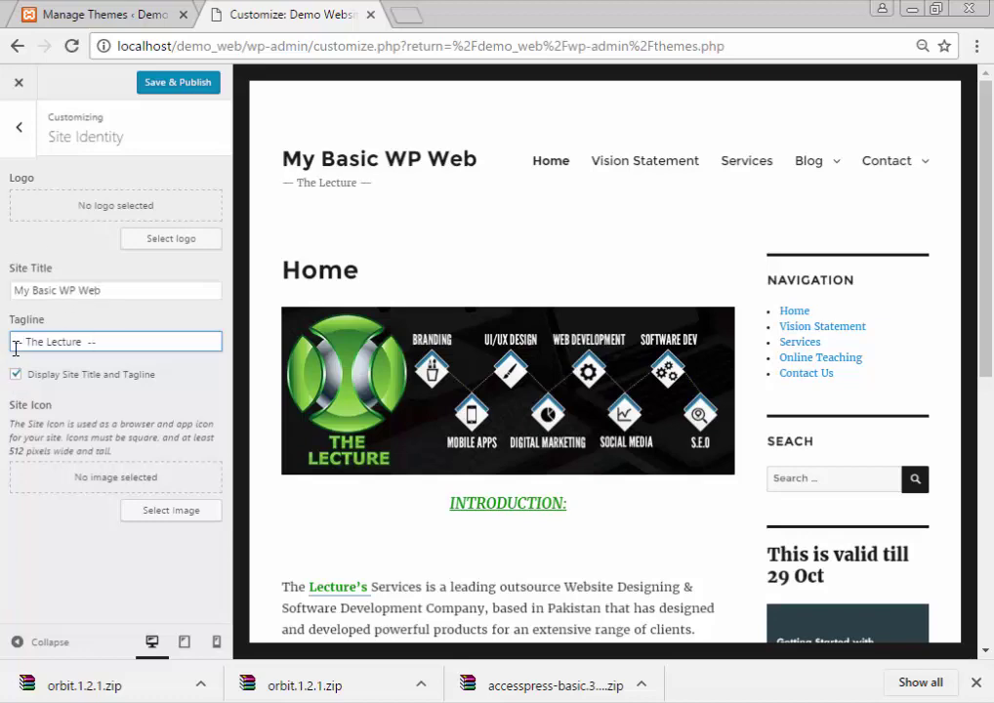
{"action": "left_click", "coordinate": [14, 376]}
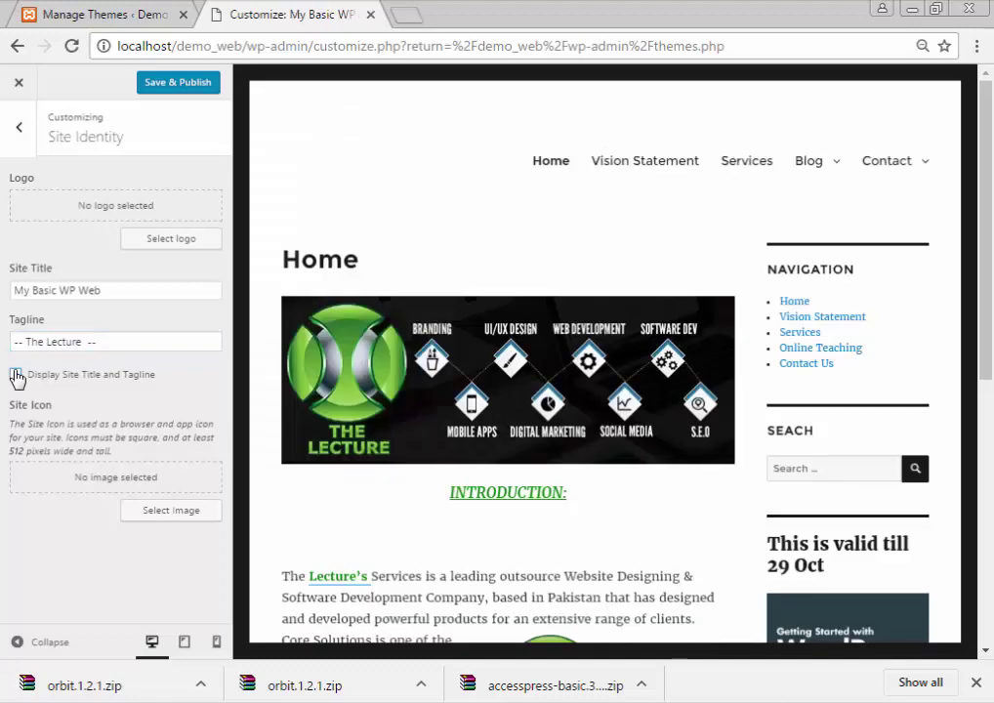
{"action": "left_click", "coordinate": [16, 376]}
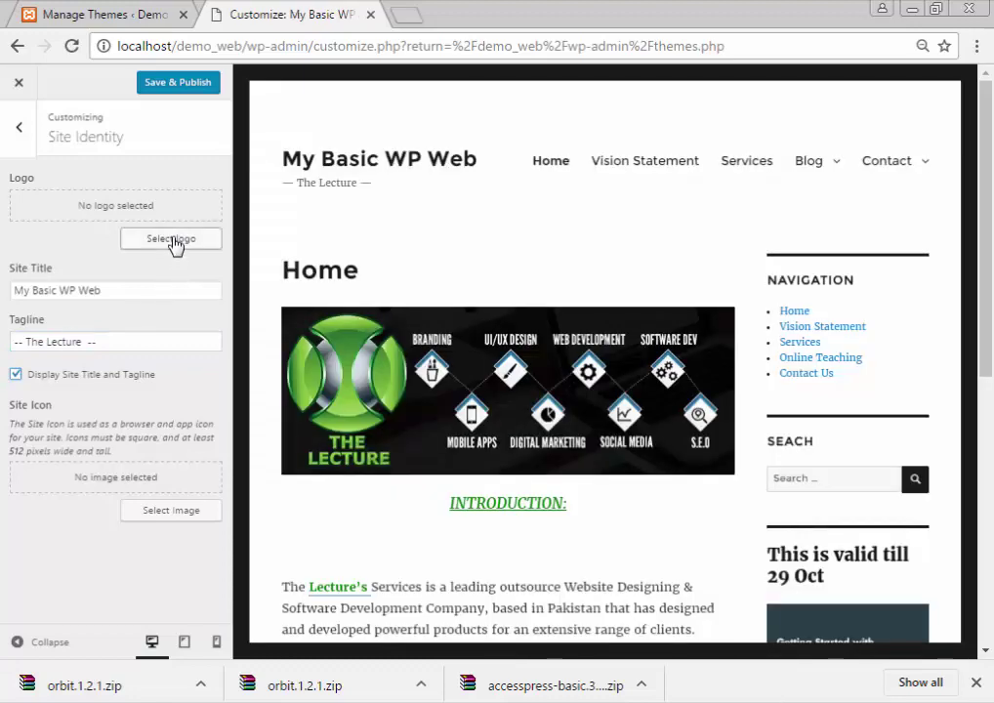
Use logo1.png from the media library as the site logo, cropped to the round green emblem without the lettering
{"action": "left_click", "coordinate": [174, 238]}
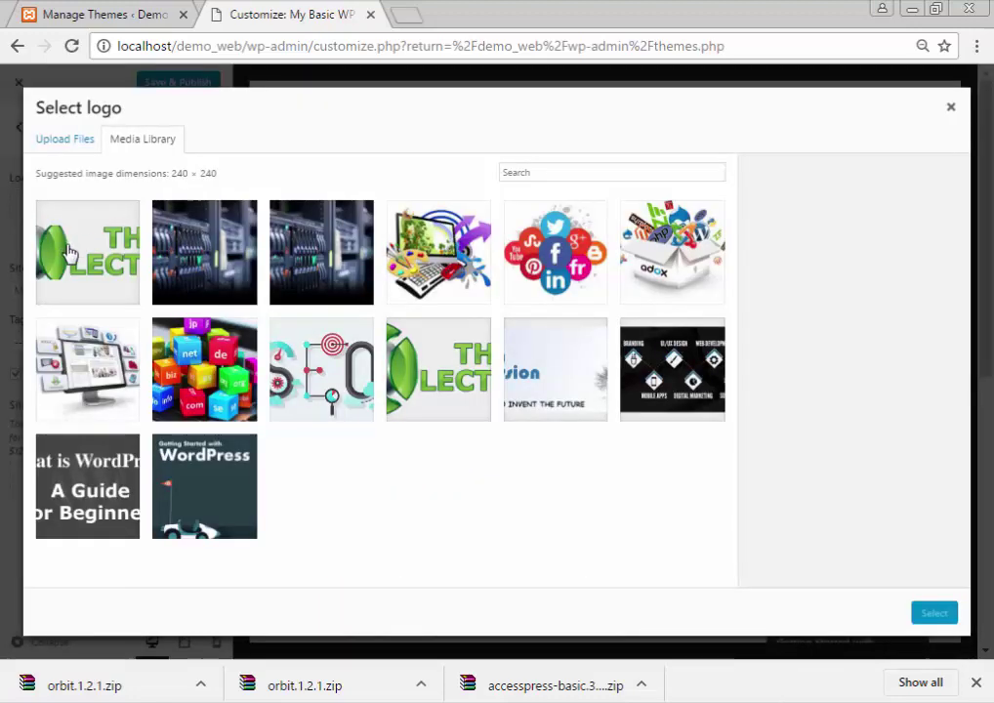
{"action": "left_click", "coordinate": [412, 357]}
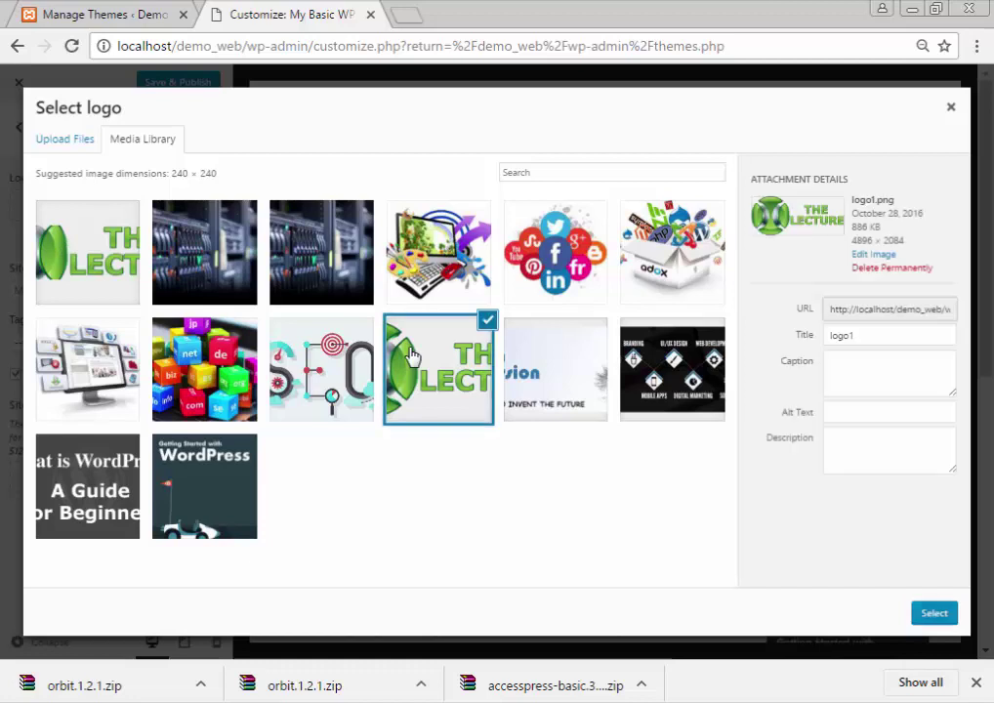
{"action": "left_click", "coordinate": [941, 612]}
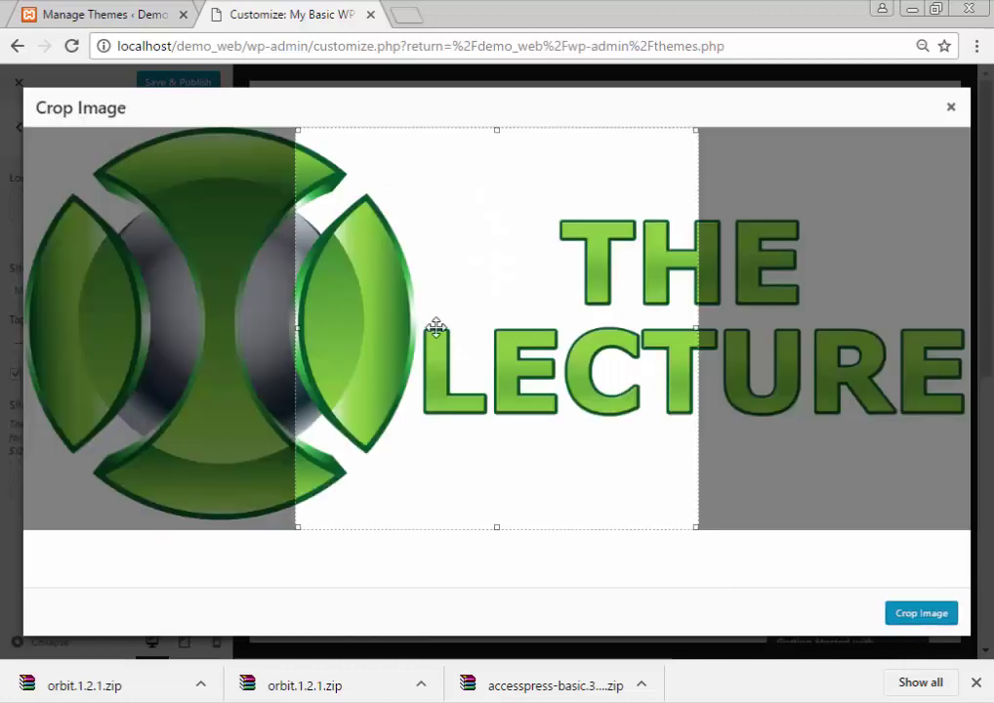
{"action": "left_click_drag", "start_coordinate": [437, 327], "coordinate": [118, 320]}
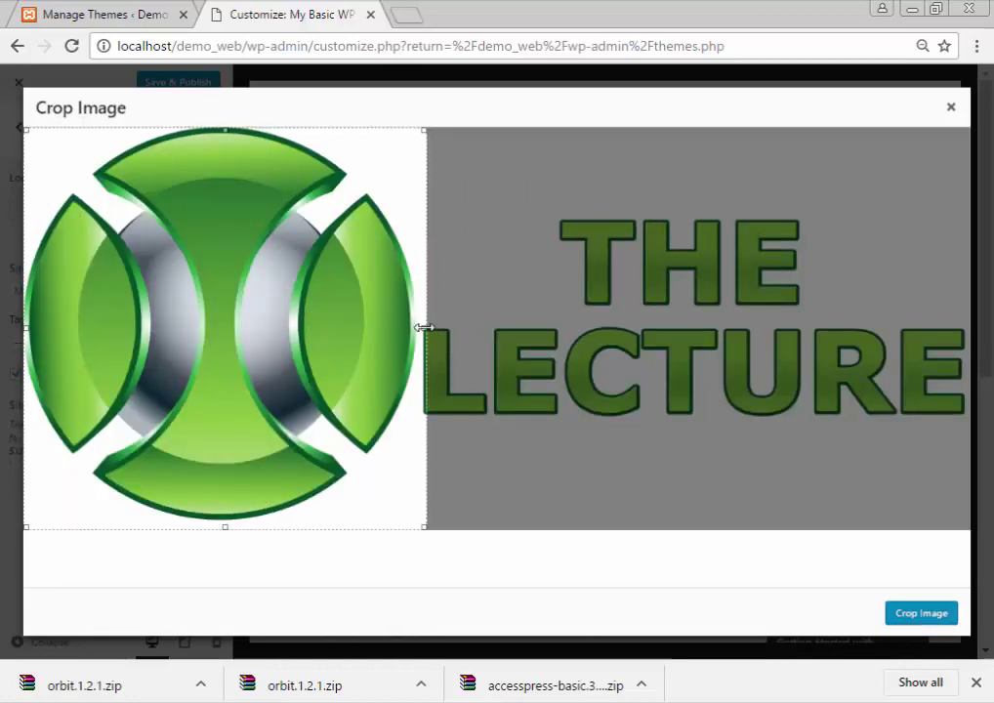
{"action": "left_click_drag", "start_coordinate": [424, 327], "coordinate": [419, 328]}
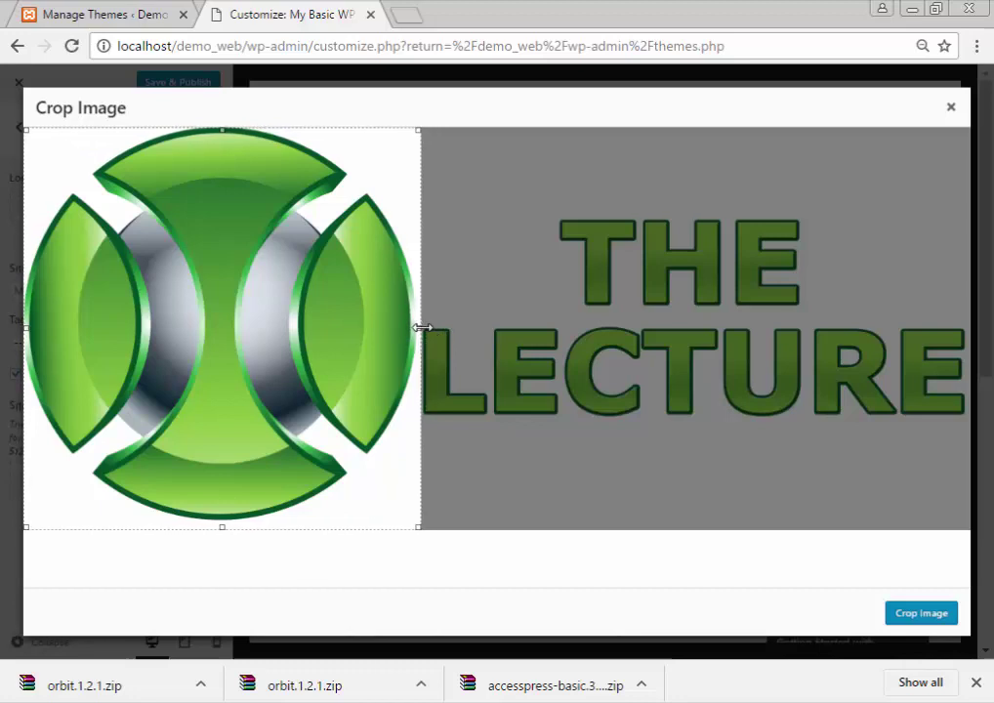
{"action": "left_click", "coordinate": [932, 622]}
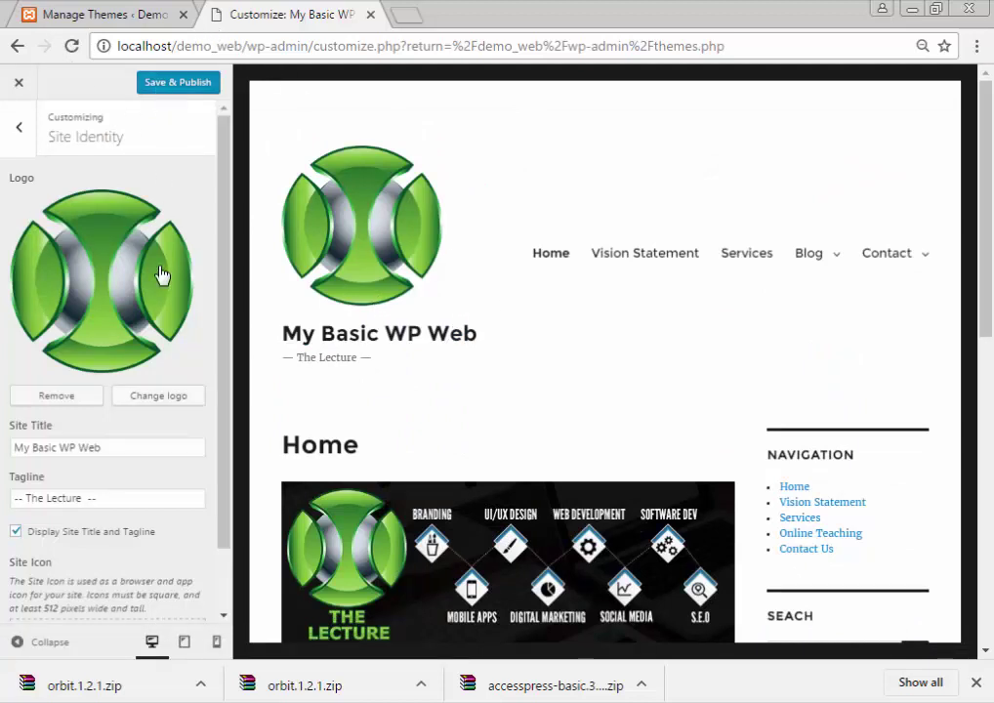
Save and publish the site identity changes and view the live site in a new browser tab
{"action": "scroll", "coordinate": [162, 276], "scroll_direction": "down", "scroll_amount": 1}
{"action": "left_click", "coordinate": [183, 86]}
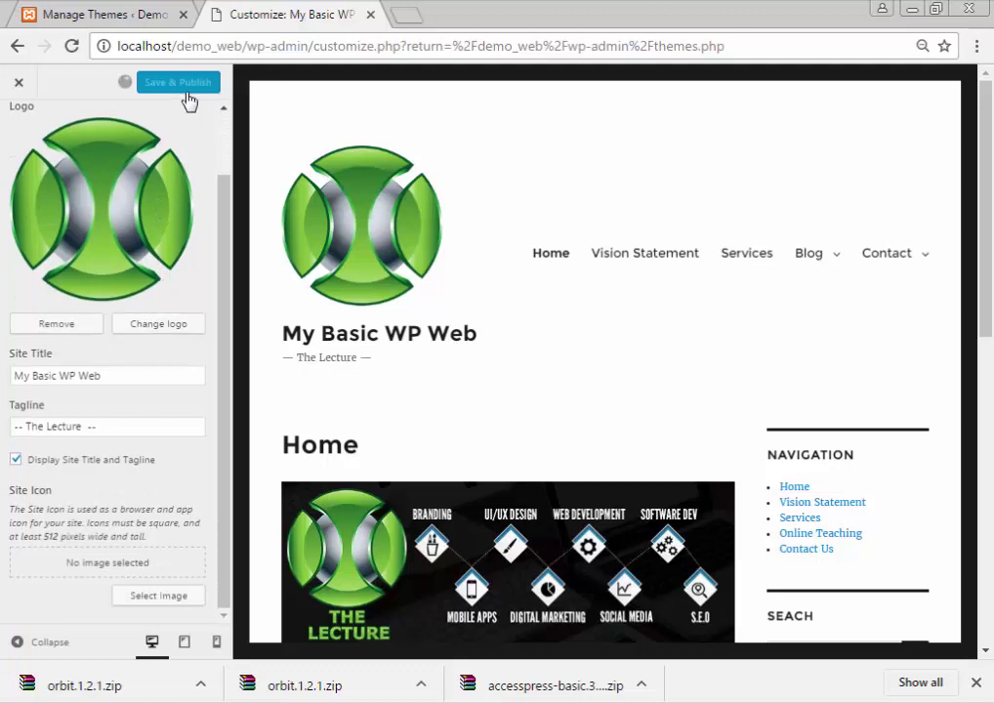
{"action": "left_click", "coordinate": [127, 9]}
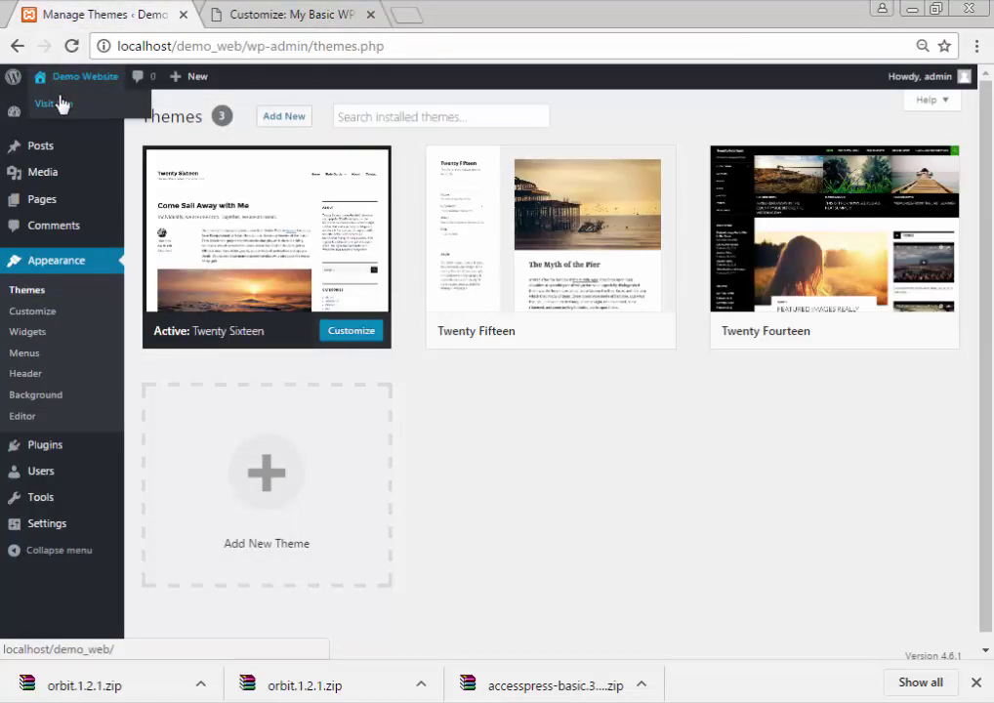
{"action": "middle_click", "coordinate": [59, 100]}
{"action": "left_click_drag", "start_coordinate": [256, 6], "coordinate": [445, 11]}
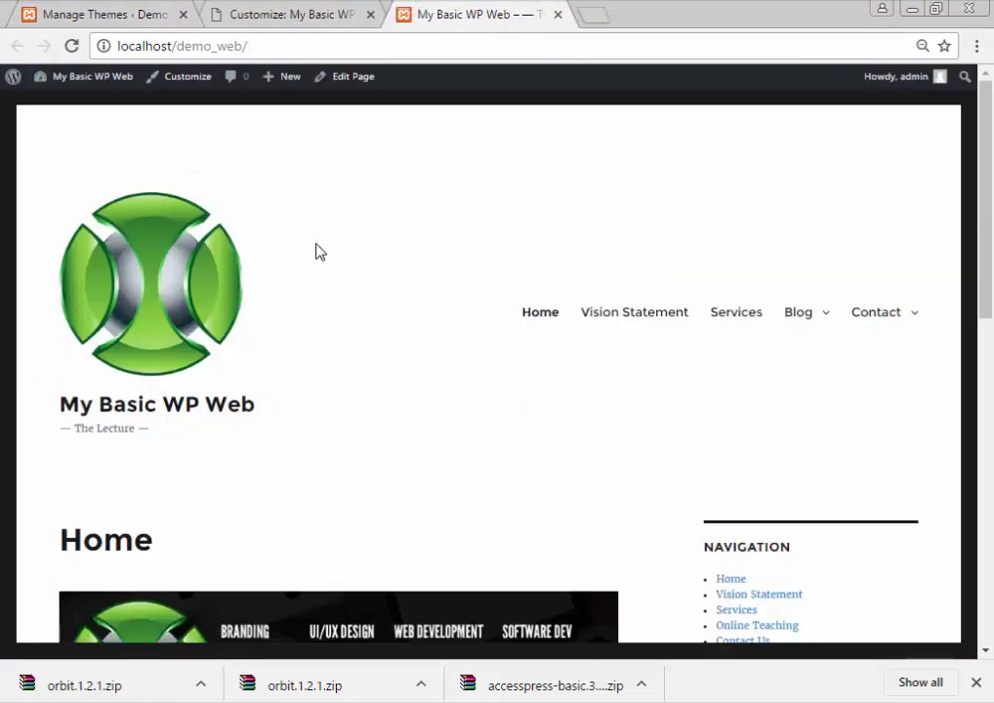
Return to the customizer's browser tab, close and reopen the customizer, and open its Colors section
{"action": "left_click", "coordinate": [223, 4]}
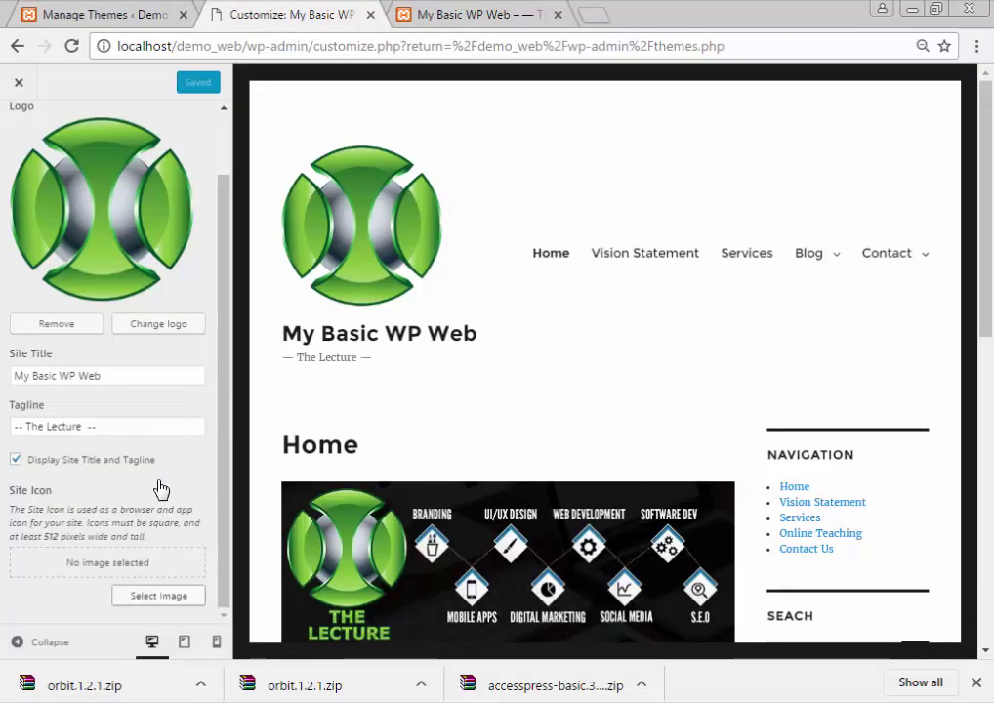
{"action": "left_click", "coordinate": [19, 82]}
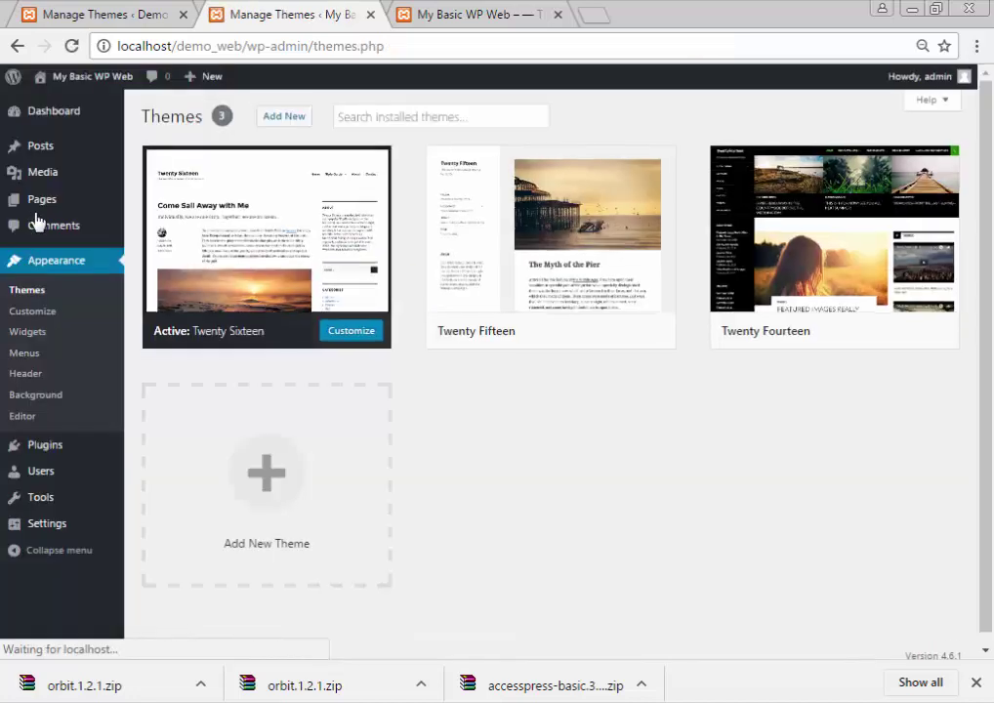
{"action": "left_click", "coordinate": [42, 312]}
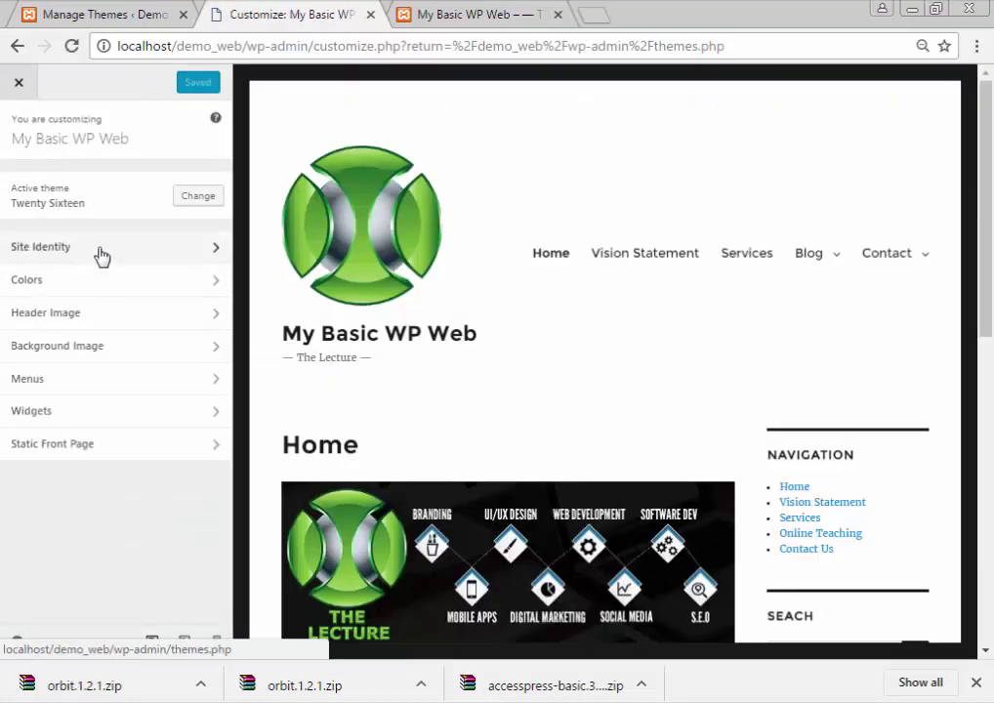
{"action": "left_click", "coordinate": [88, 284]}
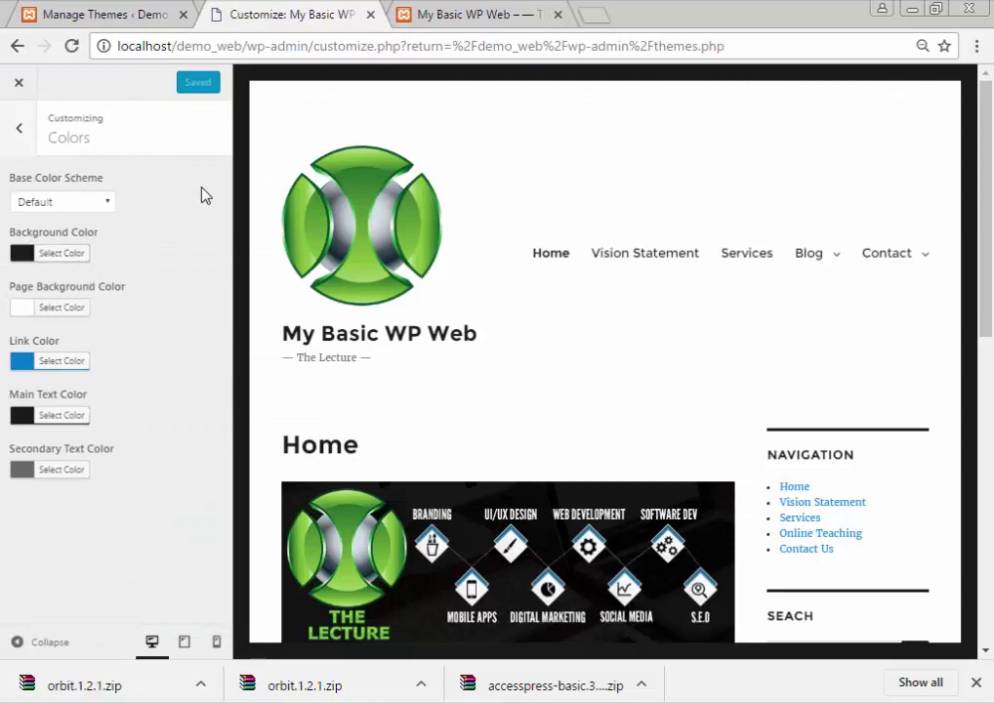
Try bright green #81d742, purple #44267c and dark green #123d2c as the site's background color
{"action": "left_click_drag", "start_coordinate": [93, 317], "coordinate": [124, 299]}
{"action": "left_click", "coordinate": [115, 432]}
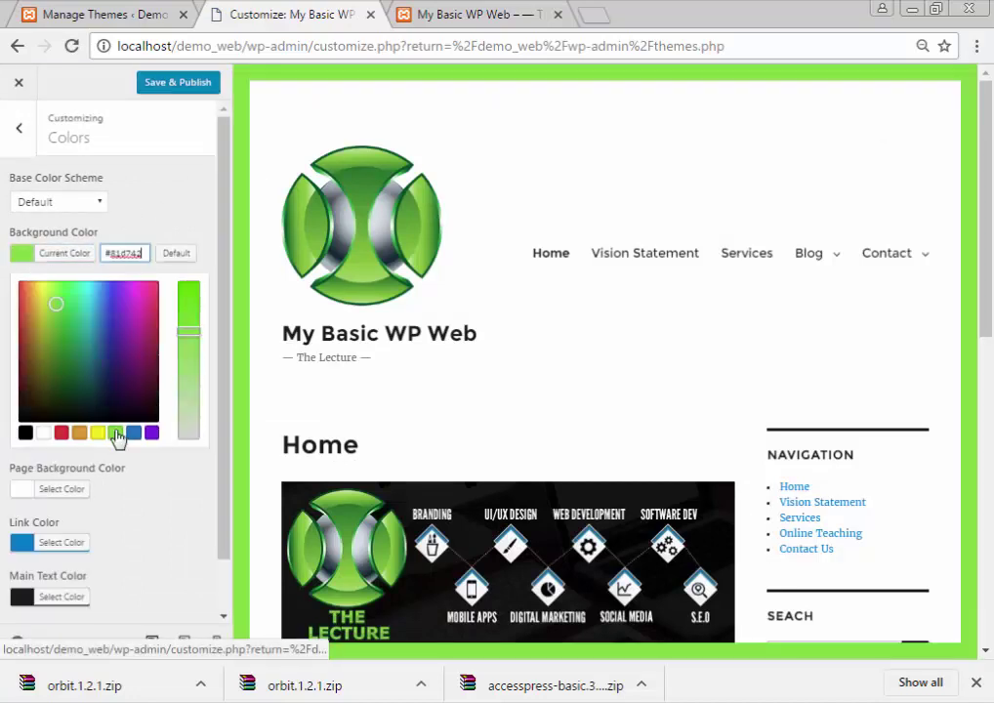
{"action": "left_click", "coordinate": [139, 337]}
{"action": "left_click", "coordinate": [115, 342]}
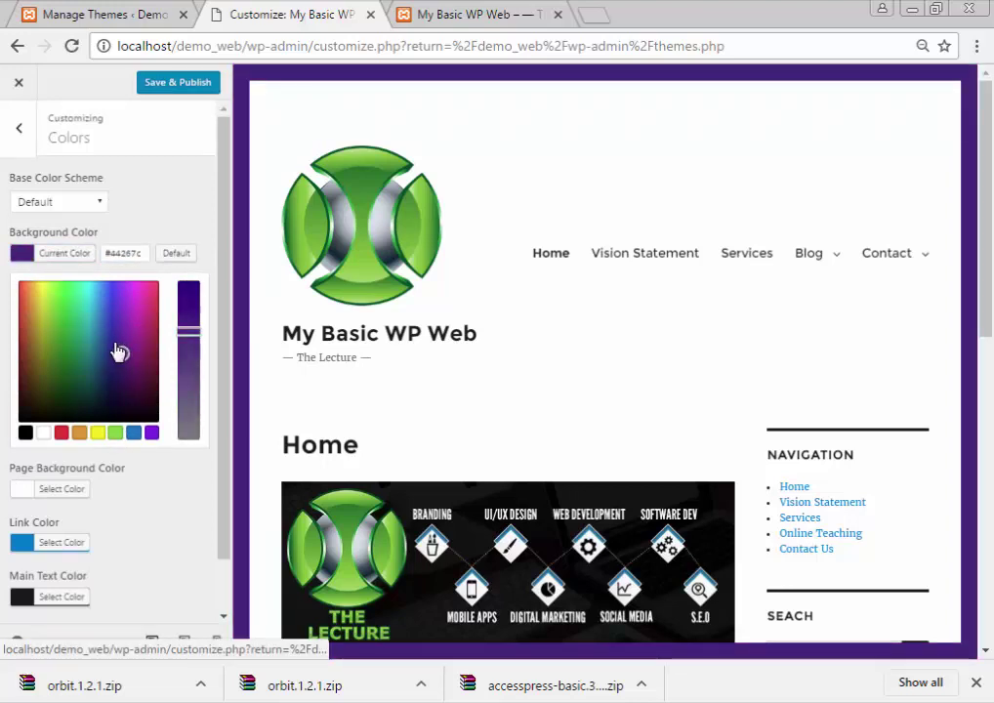
{"action": "left_click", "coordinate": [84, 400]}
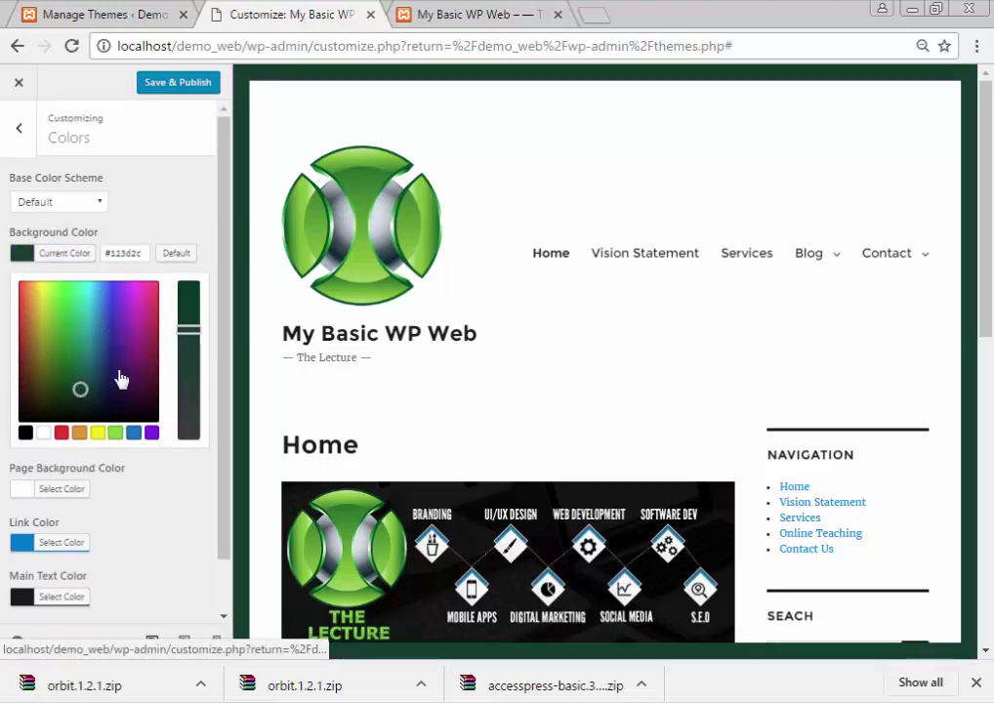
Set the site's background color to light gray #c4c4c4 and close its color picker
{"action": "left_click", "coordinate": [43, 432]}
{"action": "mouse_move", "coordinate": [26, 309]}
{"action": "left_mouse_down"}
{"action": "mouse_move", "coordinate": [23, 297]}
{"action": "mouse_move", "coordinate": [26, 313]}
{"action": "left_mouse_up"}
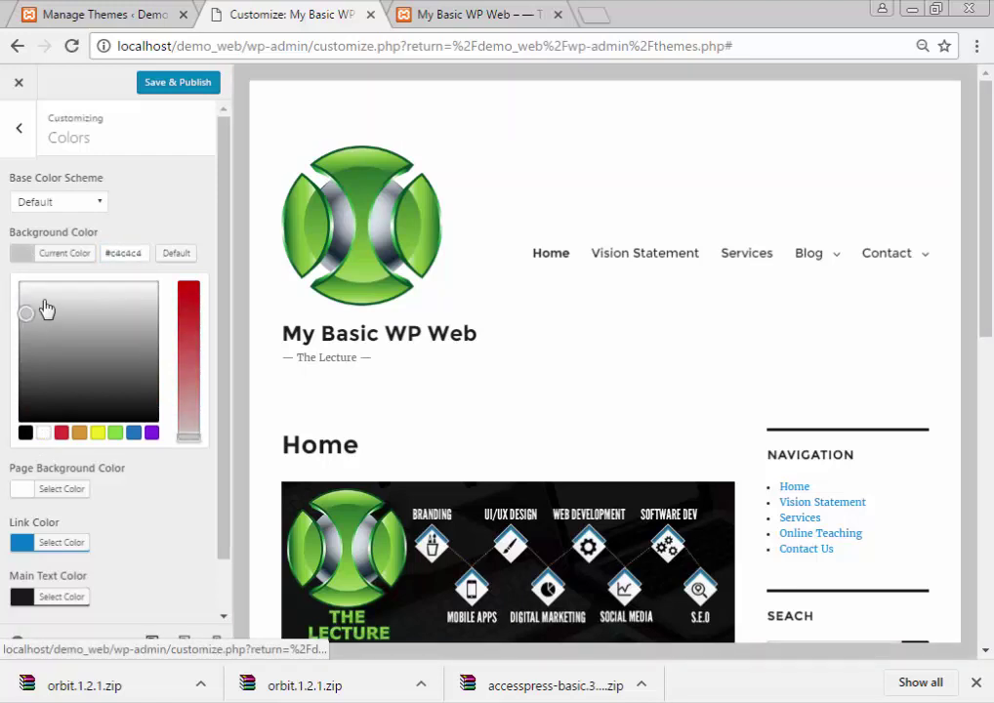
{"action": "left_click", "coordinate": [161, 199]}
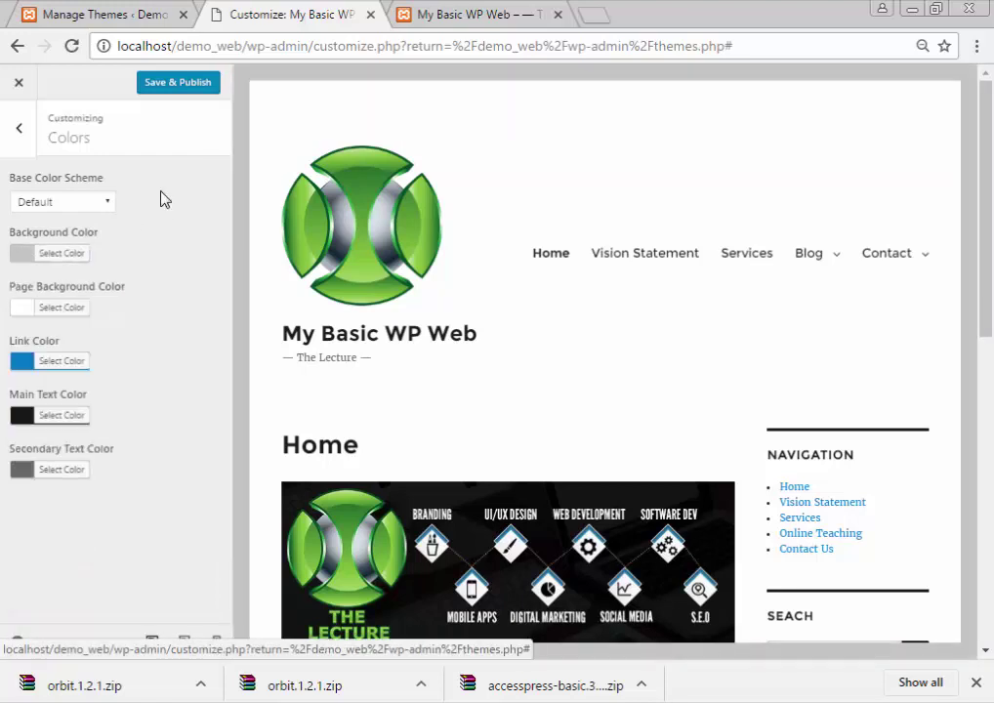
Try moving the page background color within its picker, end on white #ffffff, and close the picker
{"action": "left_click", "coordinate": [28, 307]}
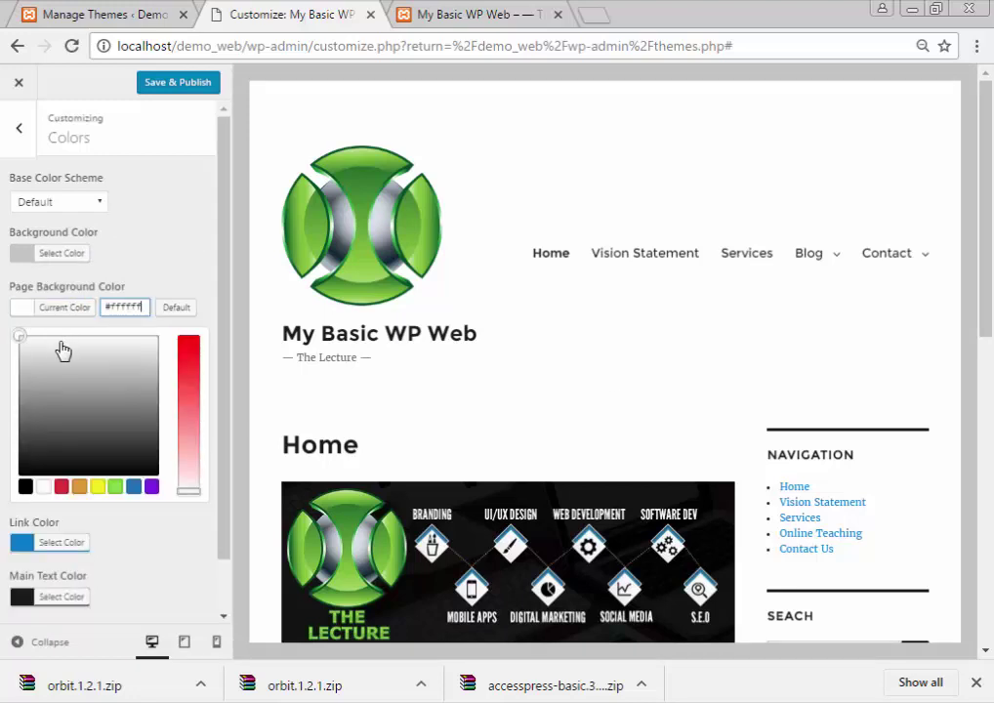
{"action": "left_click_drag", "start_coordinate": [63, 350], "coordinate": [152, 336]}
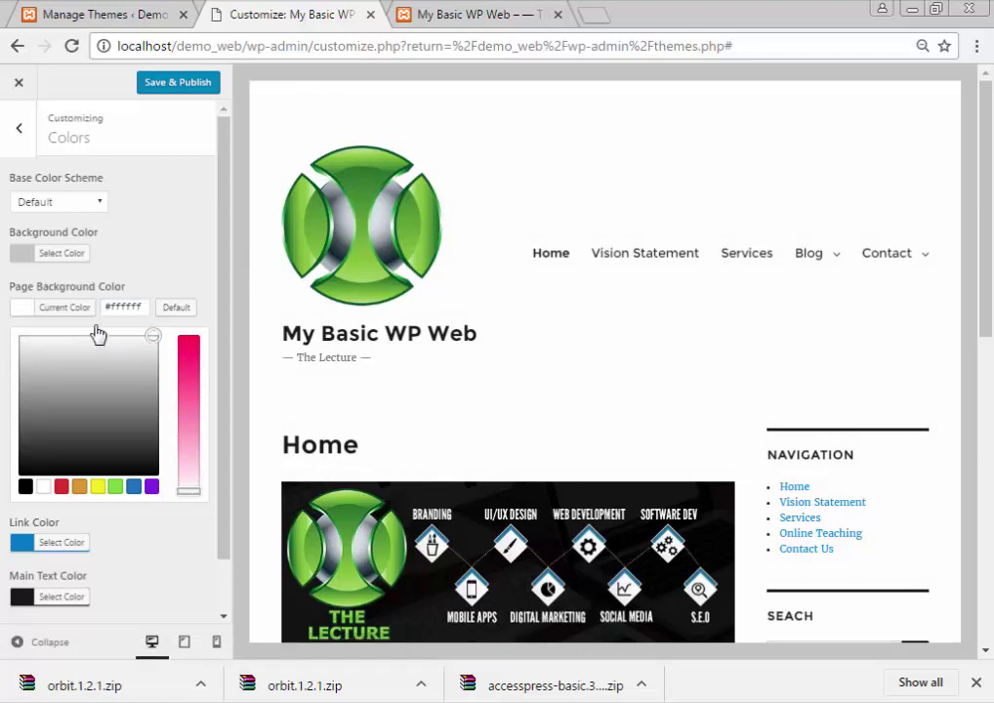
{"action": "left_click", "coordinate": [195, 281]}
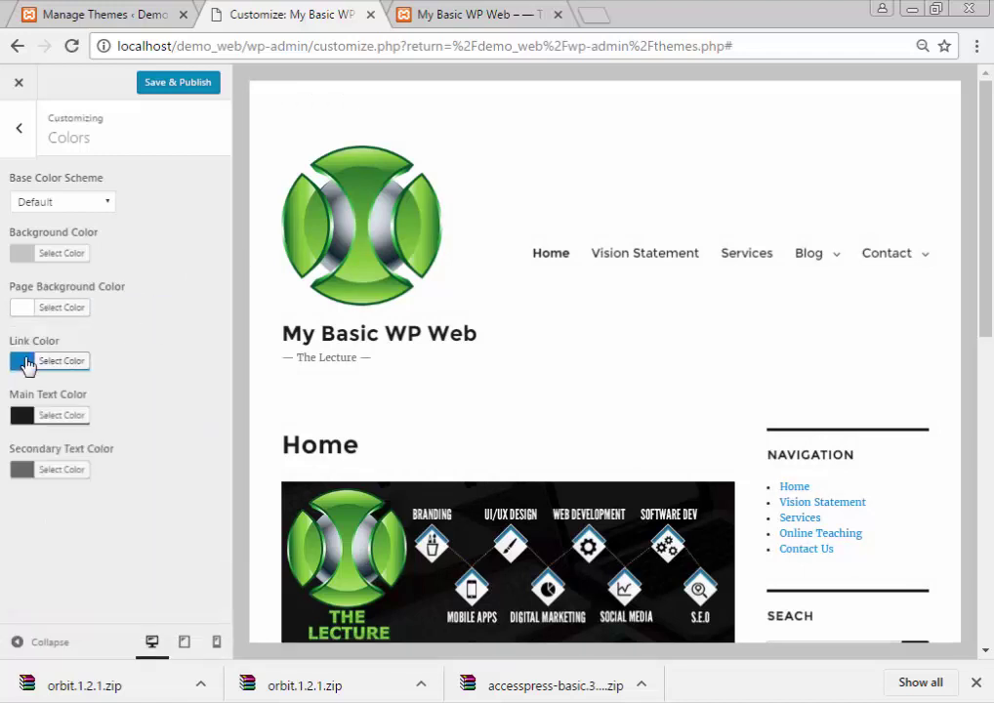
Try a different link color in its picker, restore the default #007acc, and close the picker
{"action": "scroll", "coordinate": [392, 369], "scroll_direction": "down", "scroll_amount": 5}
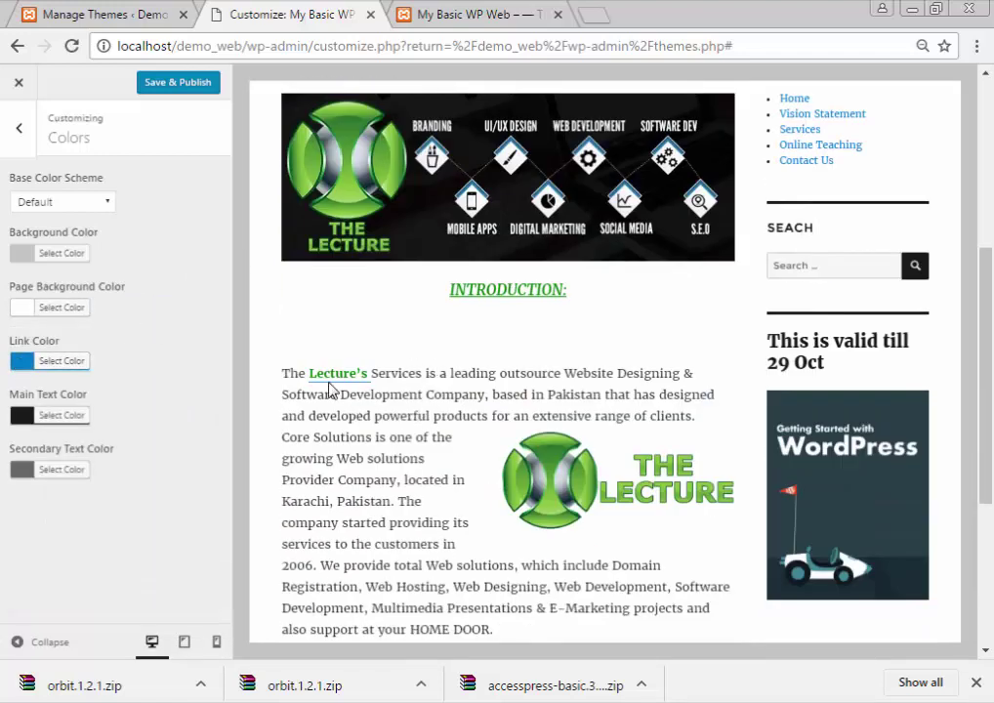
{"action": "left_click", "coordinate": [22, 362]}
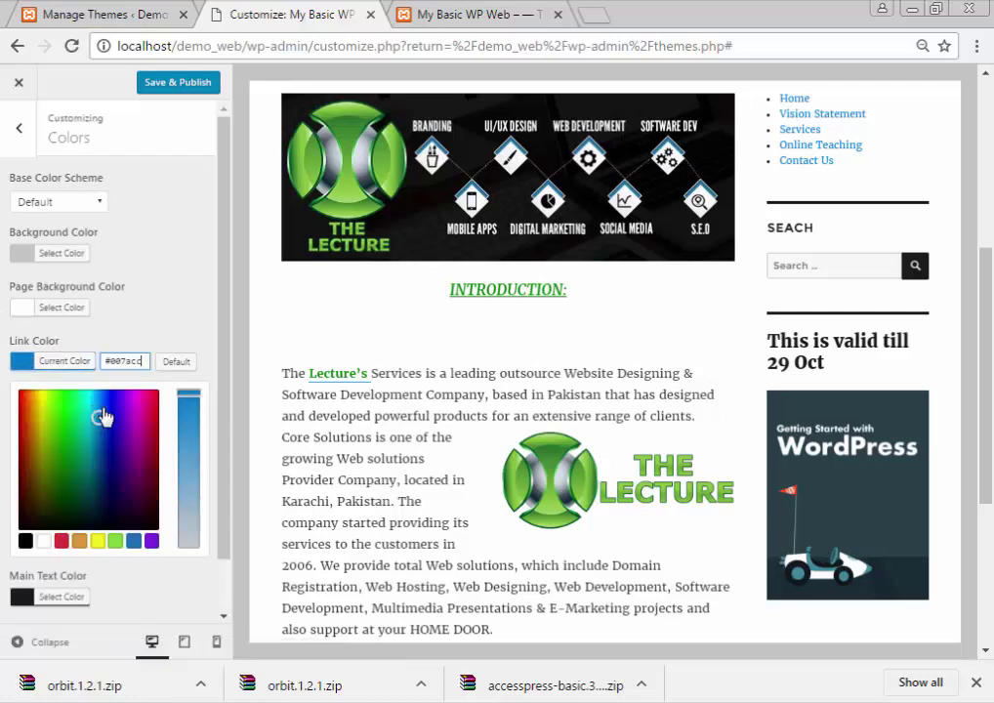
{"action": "left_click_drag", "start_coordinate": [104, 418], "coordinate": [114, 444]}
{"action": "left_click", "coordinate": [186, 361]}
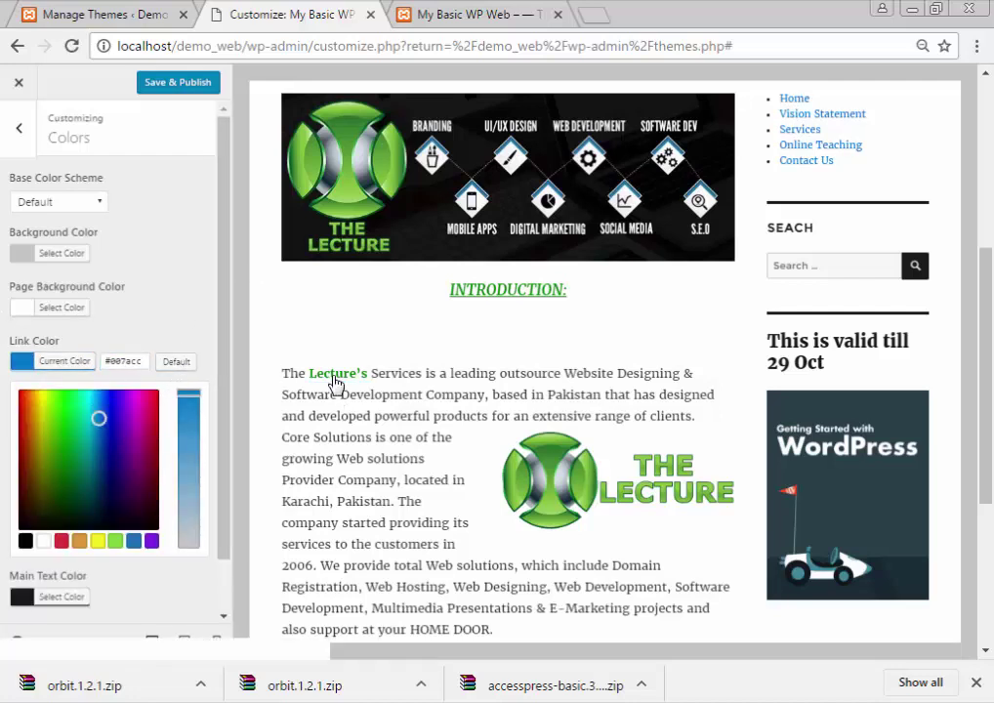
{"action": "left_click", "coordinate": [189, 285]}
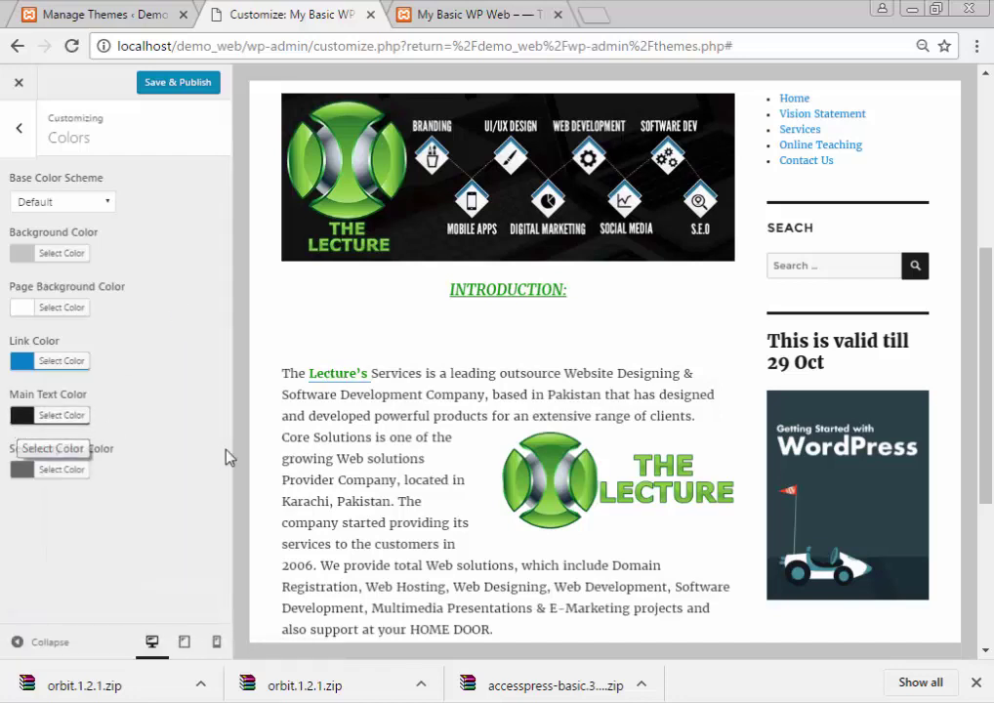
Try light gray #ededed, purple #6e5196 and dark blue #37376b as the main text color
{"action": "left_click", "coordinate": [24, 420]}
{"action": "left_click", "coordinate": [113, 453]}
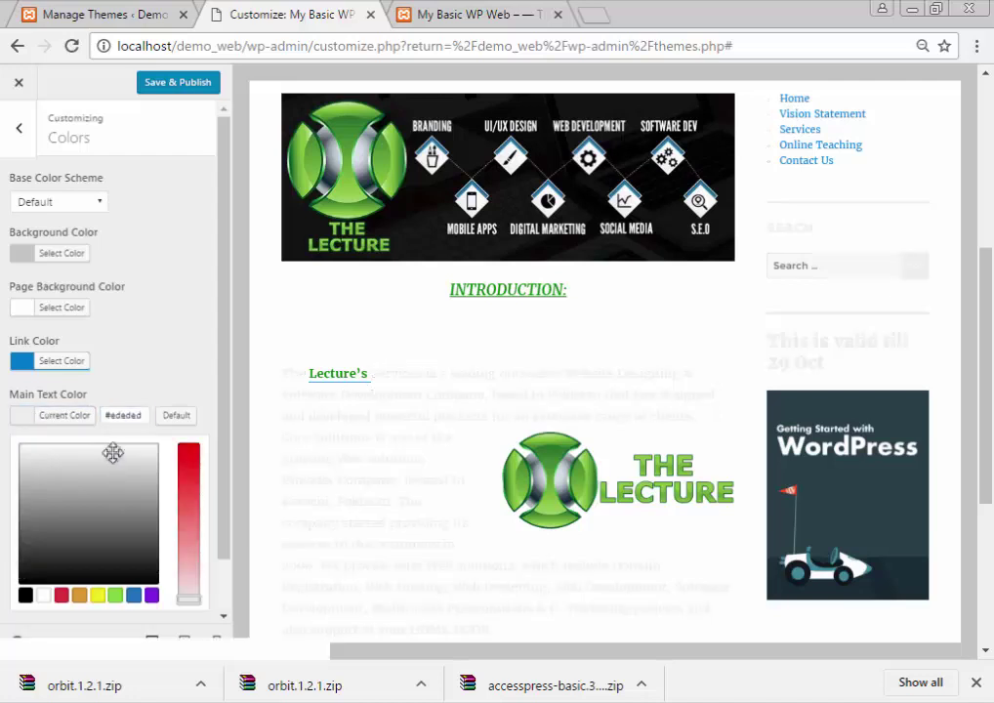
{"action": "left_click", "coordinate": [116, 595]}
{"action": "left_click_drag", "start_coordinate": [190, 541], "coordinate": [187, 539]}
{"action": "left_click", "coordinate": [123, 502]}
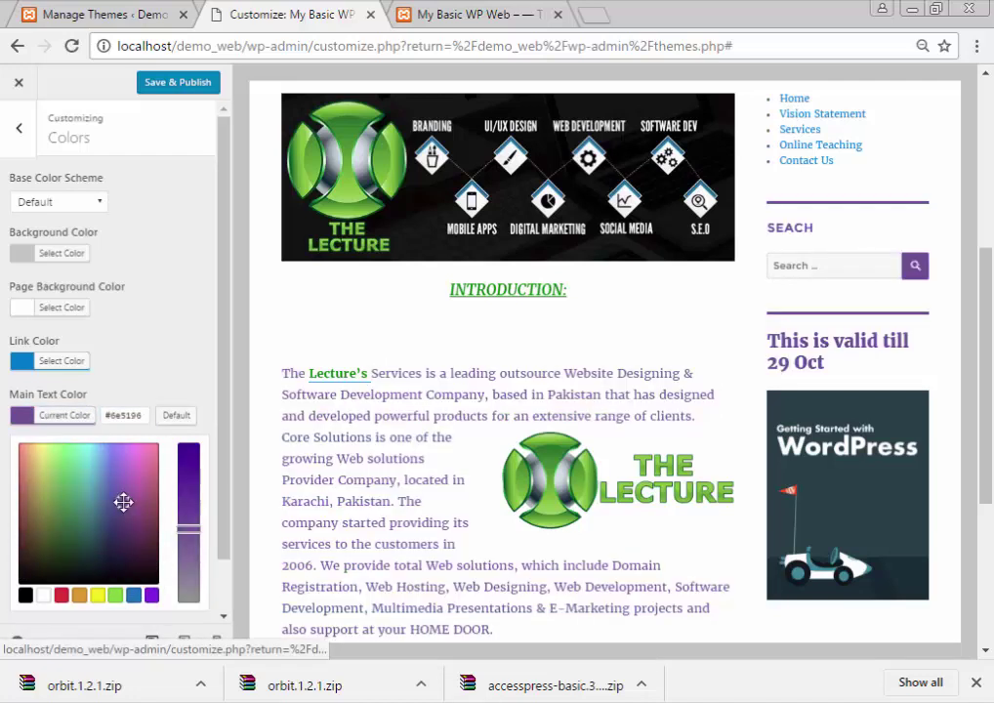
{"action": "left_click_drag", "start_coordinate": [116, 516], "coordinate": [114, 528]}
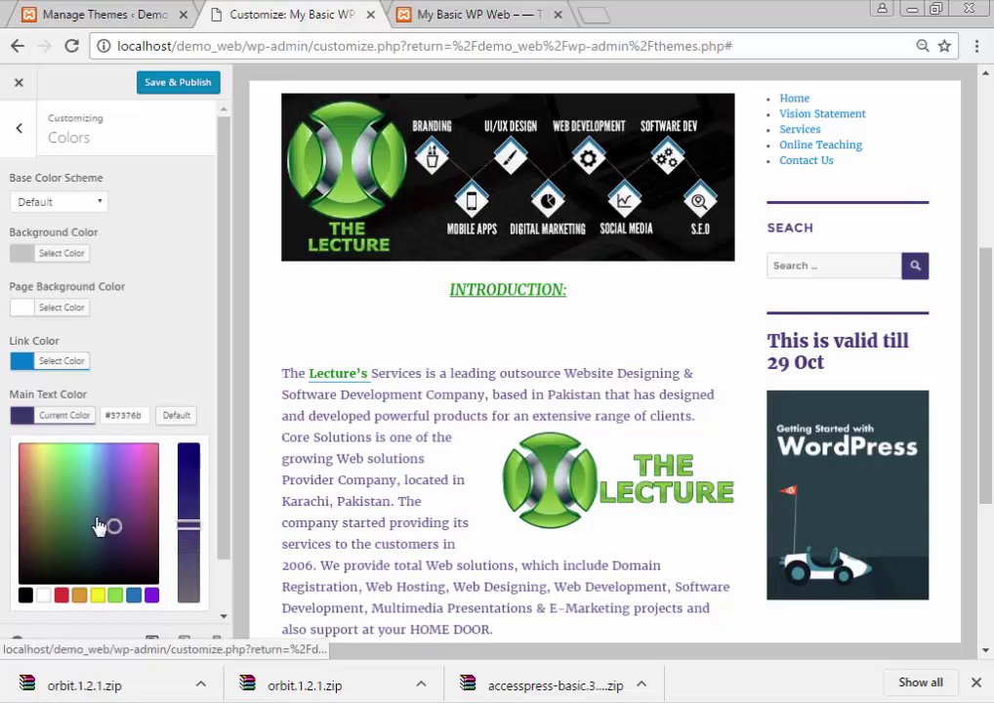
{"action": "left_click", "coordinate": [94, 516]}
{"action": "mouse_move", "coordinate": [181, 523]}
{"action": "left_mouse_down"}
{"action": "mouse_move", "coordinate": [188, 449]}
{"action": "mouse_move", "coordinate": [150, 452]}
{"action": "mouse_move", "coordinate": [102, 473]}
{"action": "mouse_move", "coordinate": [104, 484]}
{"action": "mouse_move", "coordinate": [89, 444]}
{"action": "mouse_move", "coordinate": [93, 493]}
{"action": "left_mouse_up"}
Set the main text color to near-black #0c0c0c and close its color picker
{"action": "left_click", "coordinate": [25, 596]}
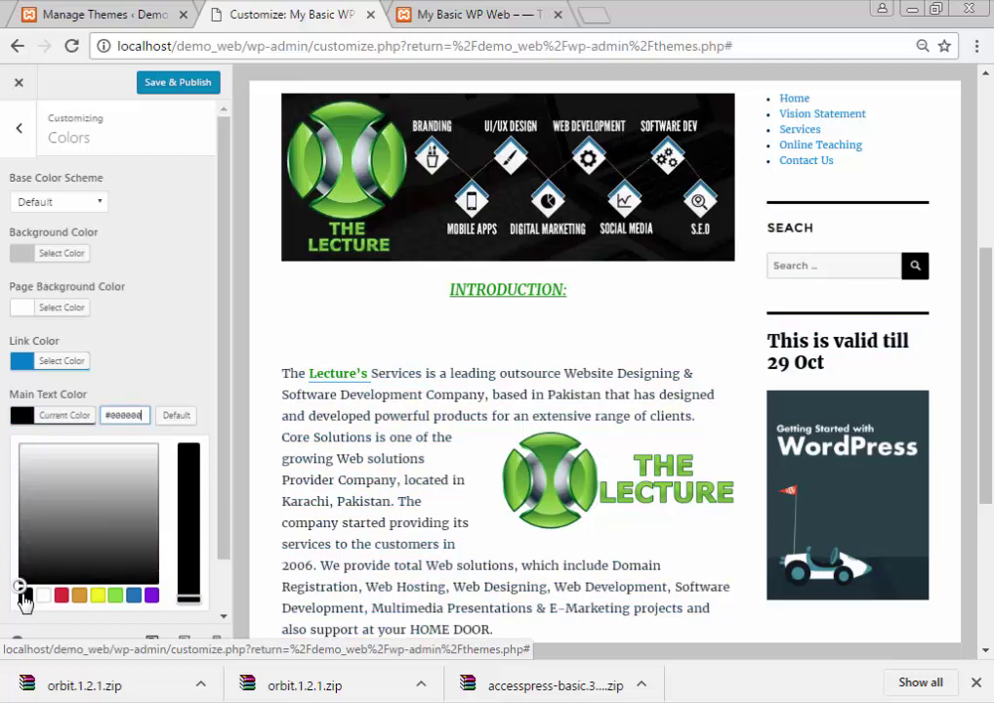
{"action": "left_click", "coordinate": [138, 562]}
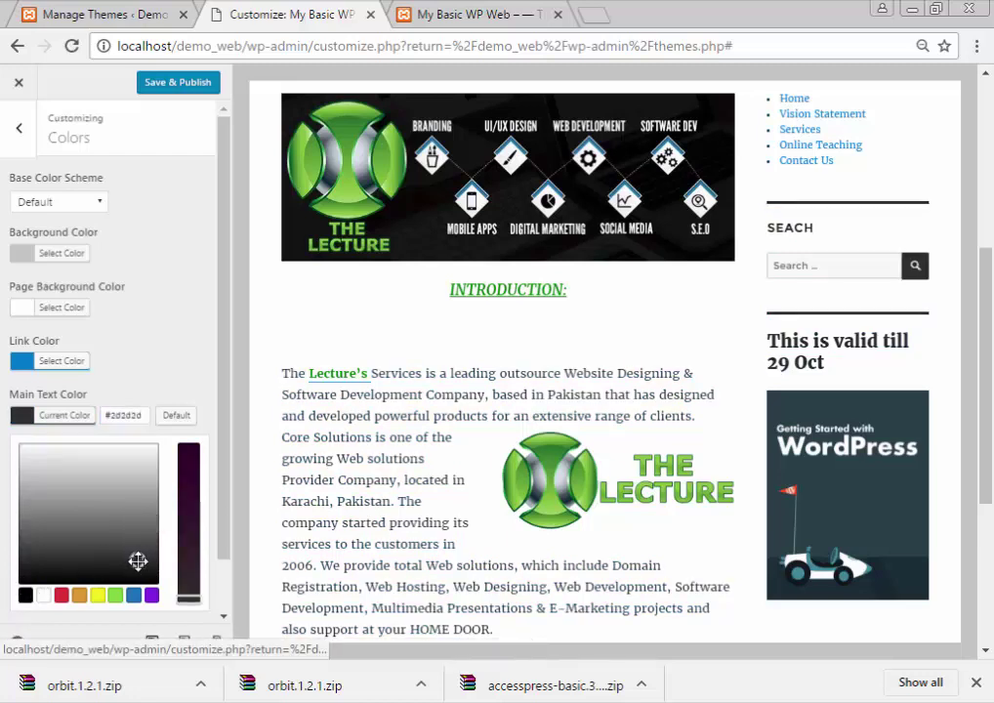
{"action": "mouse_move", "coordinate": [121, 562]}
{"action": "left_mouse_down"}
{"action": "mouse_move", "coordinate": [40, 563]}
{"action": "mouse_move", "coordinate": [6, 585]}
{"action": "left_mouse_up"}
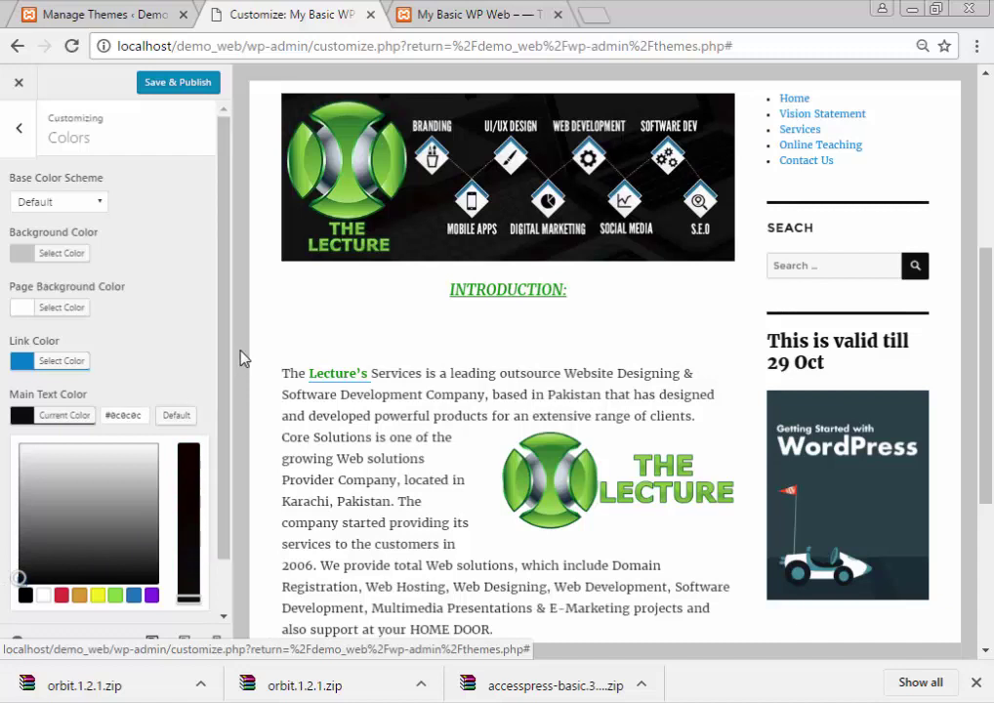
{"action": "left_click", "coordinate": [179, 357]}
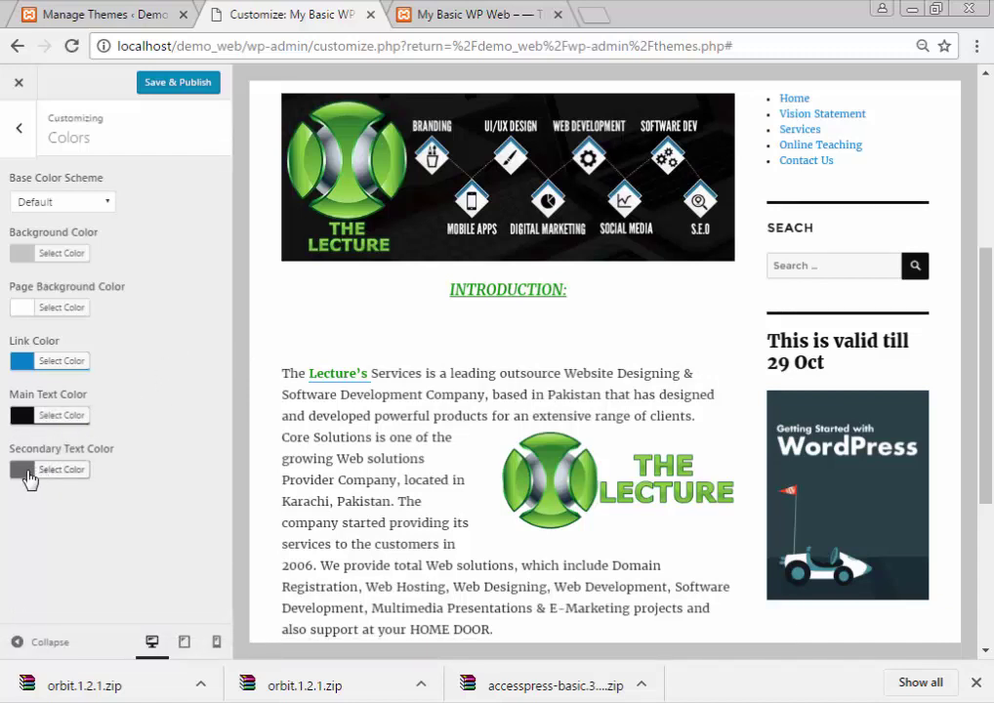
Try grays #919191 and #eaeaea as the secondary text color, and restore its default
{"action": "left_click", "coordinate": [23, 471]}
{"action": "left_click_drag", "start_coordinate": [85, 523], "coordinate": [44, 566]}
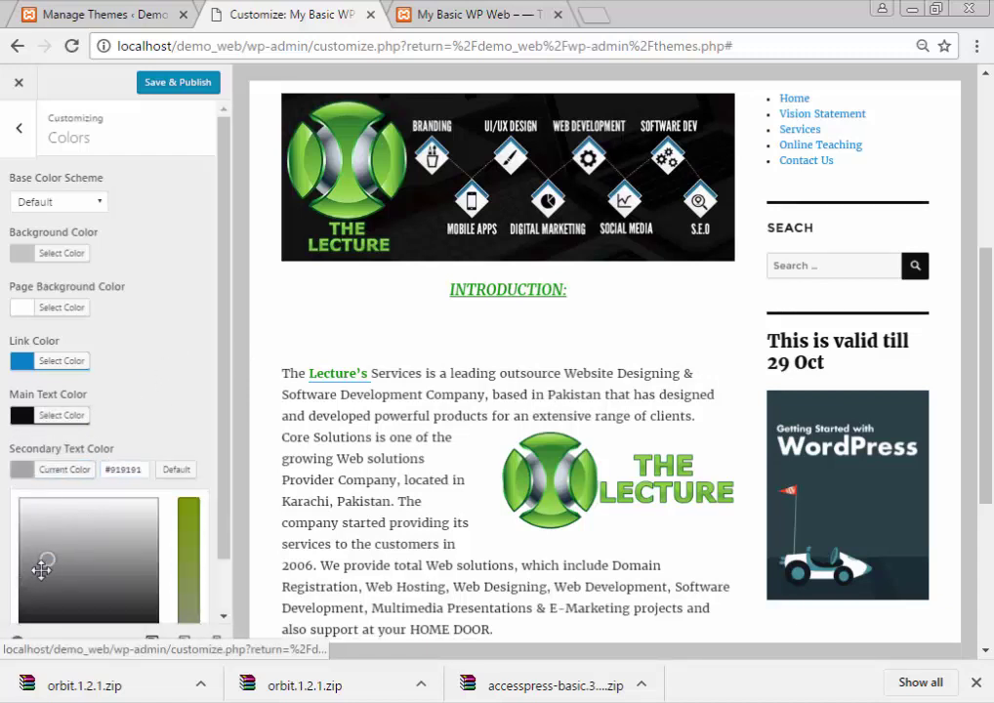
{"action": "left_click", "coordinate": [28, 510]}
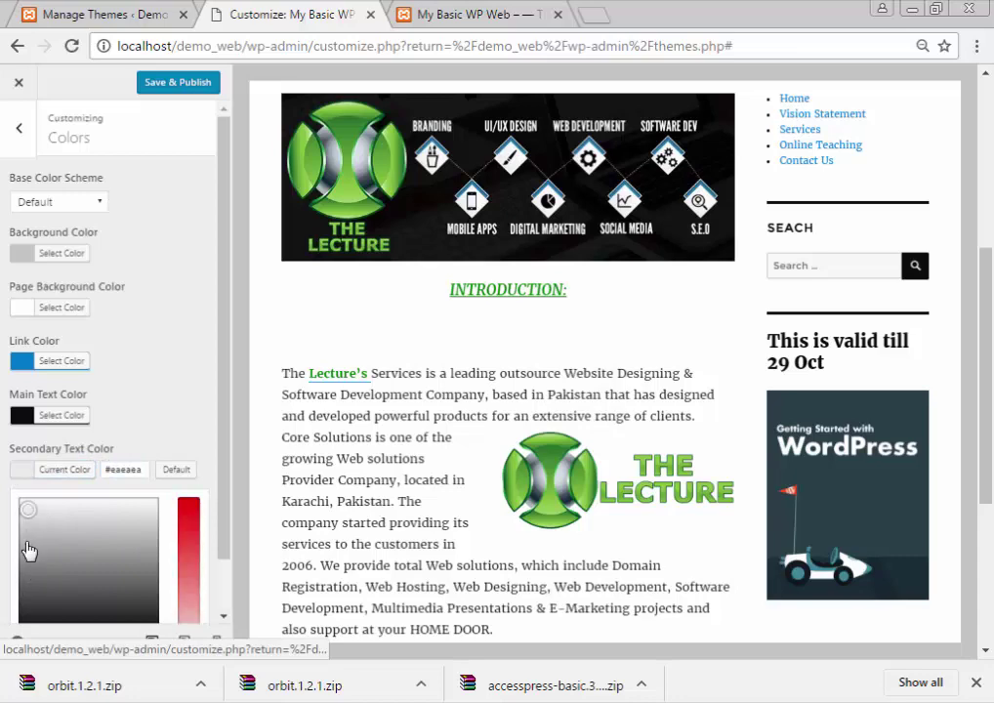
{"action": "left_click", "coordinate": [177, 470]}
Try dark blue #294266 as the secondary text color while viewing the page footer, and reset it to the default #686868
{"action": "scroll", "coordinate": [247, 332], "scroll_direction": "down", "scroll_amount": 3}
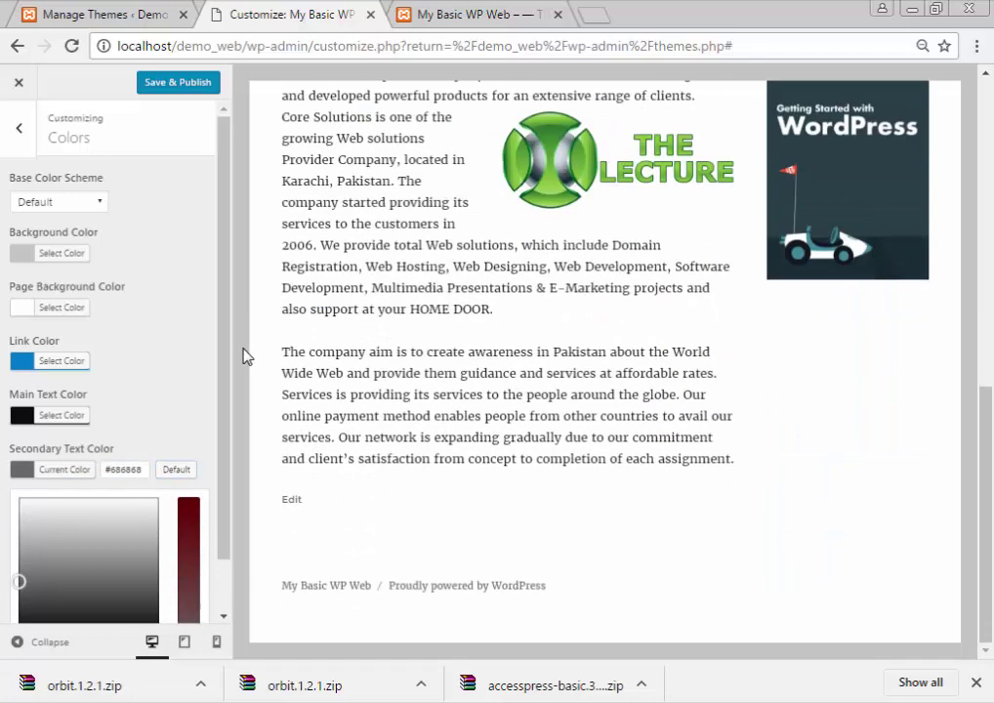
{"action": "mouse_move", "coordinate": [74, 585]}
{"action": "left_mouse_down"}
{"action": "mouse_move", "coordinate": [107, 539]}
{"action": "mouse_move", "coordinate": [122, 553]}
{"action": "mouse_move", "coordinate": [133, 466]}
{"action": "mouse_move", "coordinate": [136, 514]}
{"action": "mouse_move", "coordinate": [100, 523]}
{"action": "mouse_move", "coordinate": [94, 496]}
{"action": "mouse_move", "coordinate": [104, 524]}
{"action": "left_mouse_up"}
{"action": "left_click", "coordinate": [188, 561]}
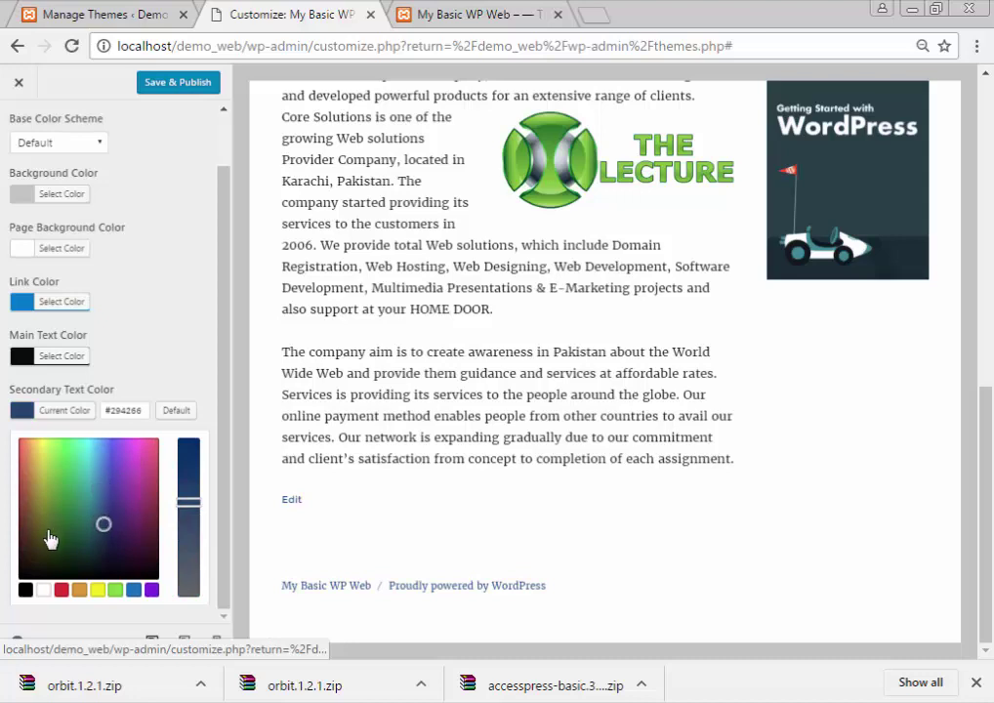
{"action": "left_click", "coordinate": [162, 342]}
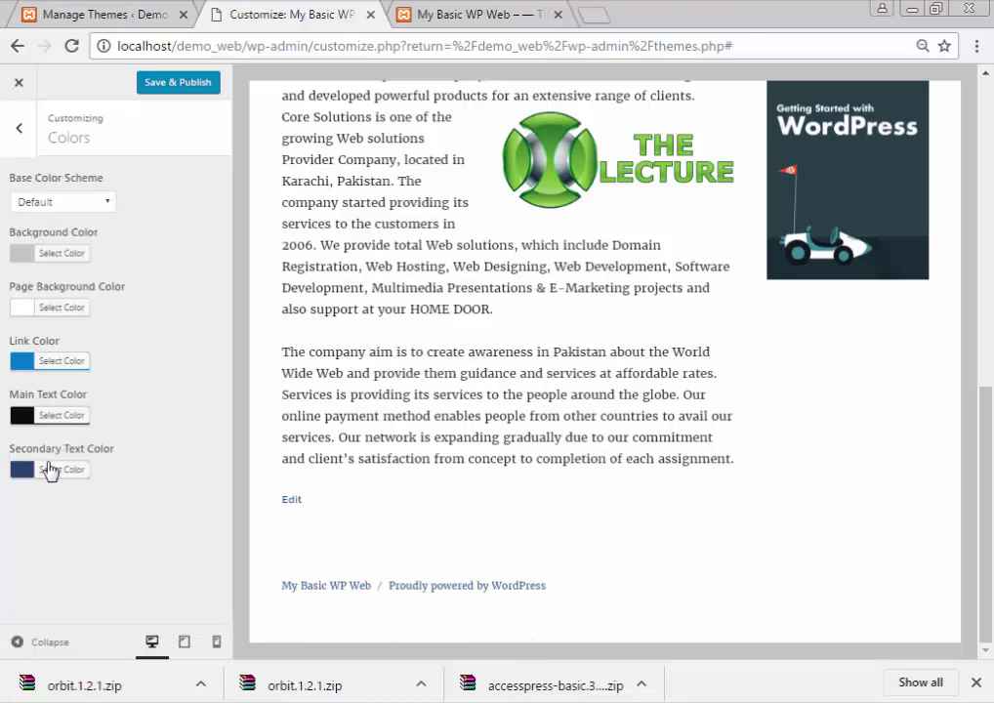
{"action": "left_click", "coordinate": [51, 472]}
{"action": "left_click", "coordinate": [175, 470]}
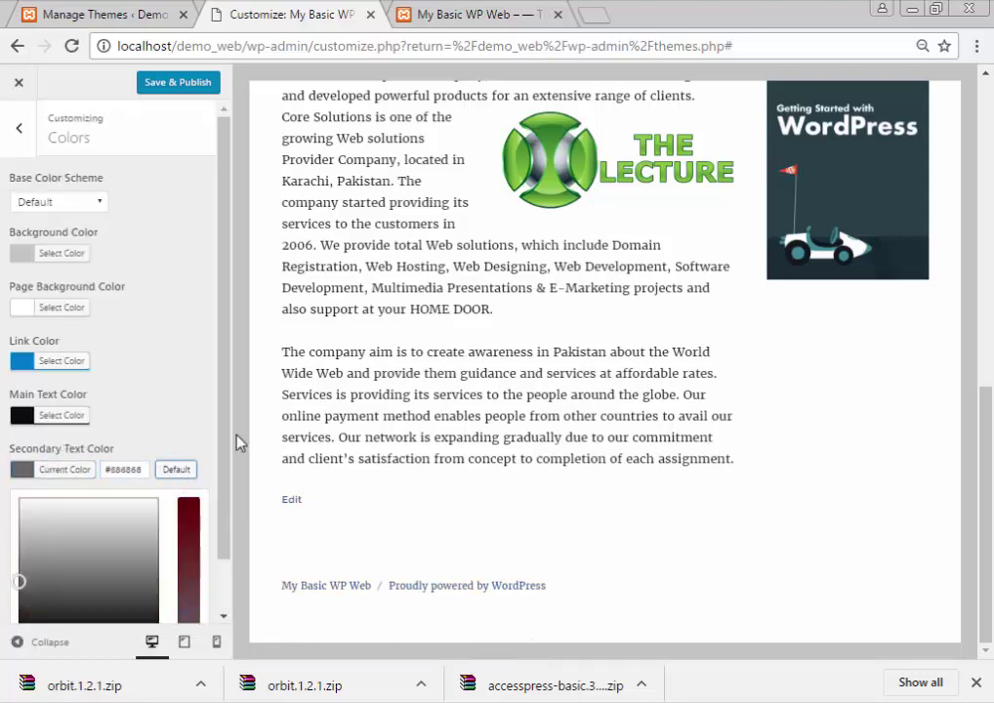
Save and publish the color changes, and reload the live site to check how they look down the home page
{"action": "left_click", "coordinate": [174, 86]}
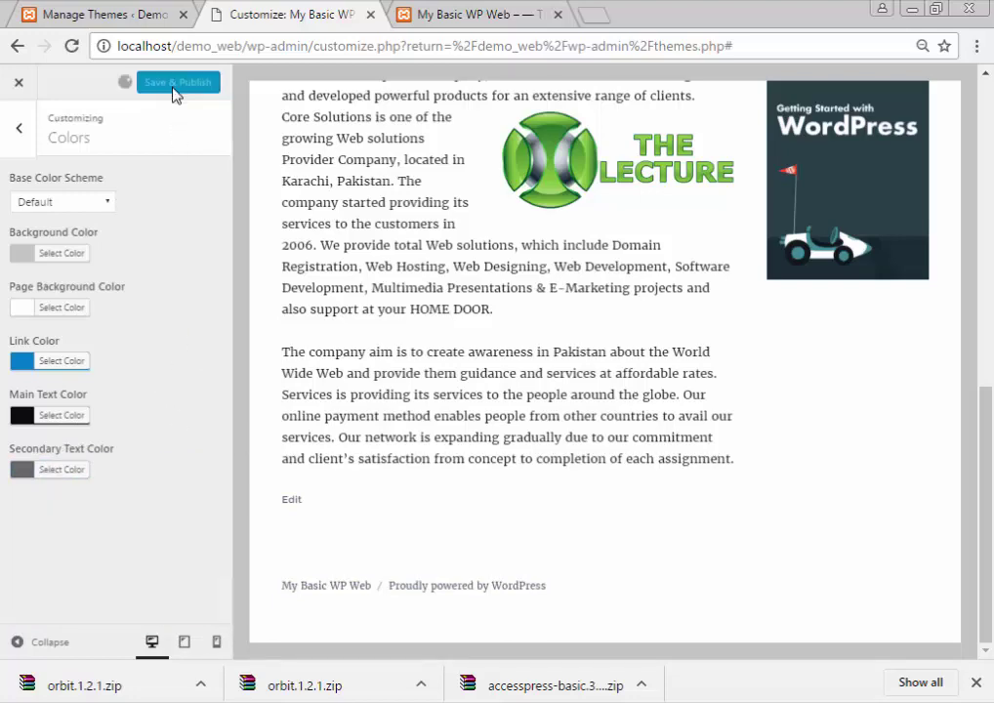
{"action": "left_click", "coordinate": [505, 10]}
{"action": "left_click", "coordinate": [72, 49]}
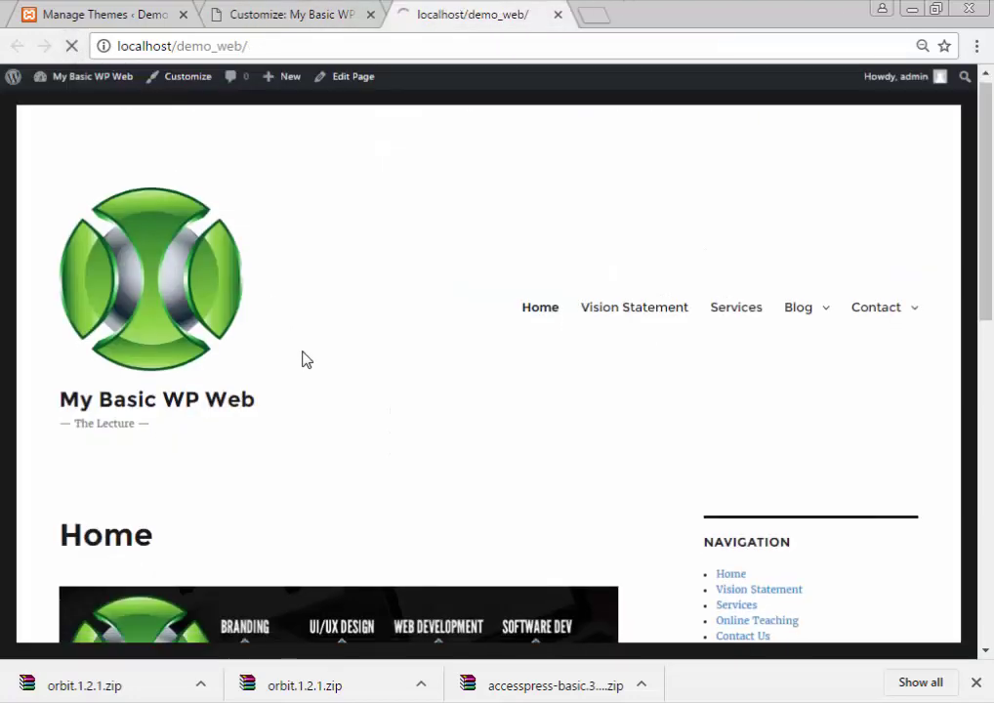
{"action": "scroll", "coordinate": [304, 351], "scroll_direction": "down", "scroll_amount": 10}
{"action": "scroll", "coordinate": [304, 350], "scroll_direction": "up", "scroll_amount": 5}
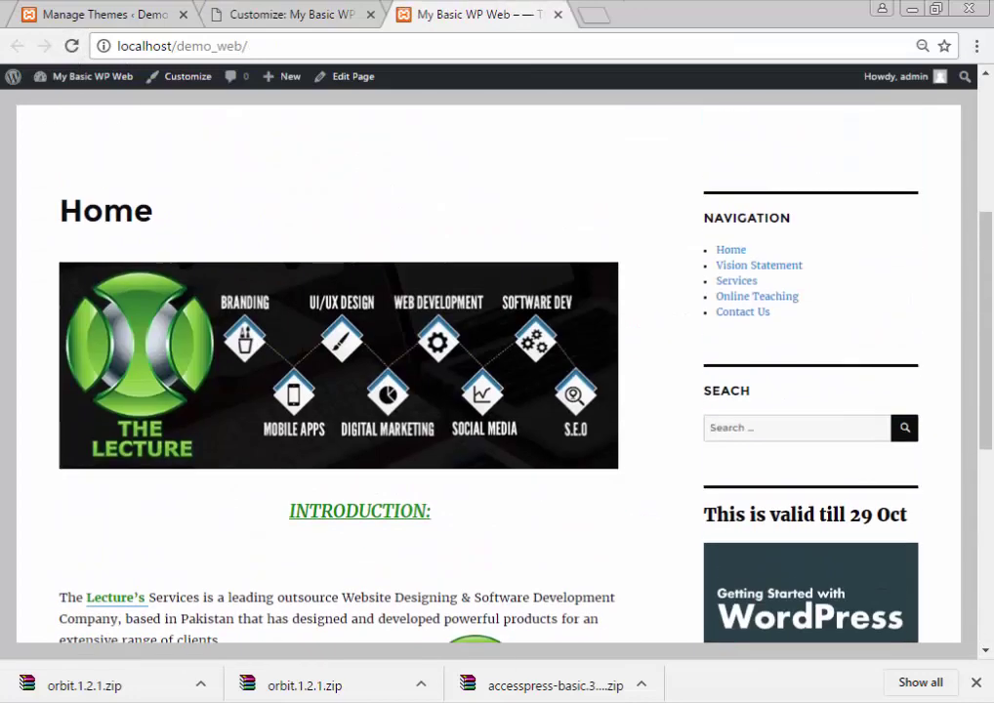
{"action": "scroll", "coordinate": [201, 105], "scroll_direction": "down", "scroll_amount": 2}
Return to the customizer and remove the previously uploaded The Lecture logo image from the Header Image section
{"action": "left_click", "coordinate": [256, 10]}
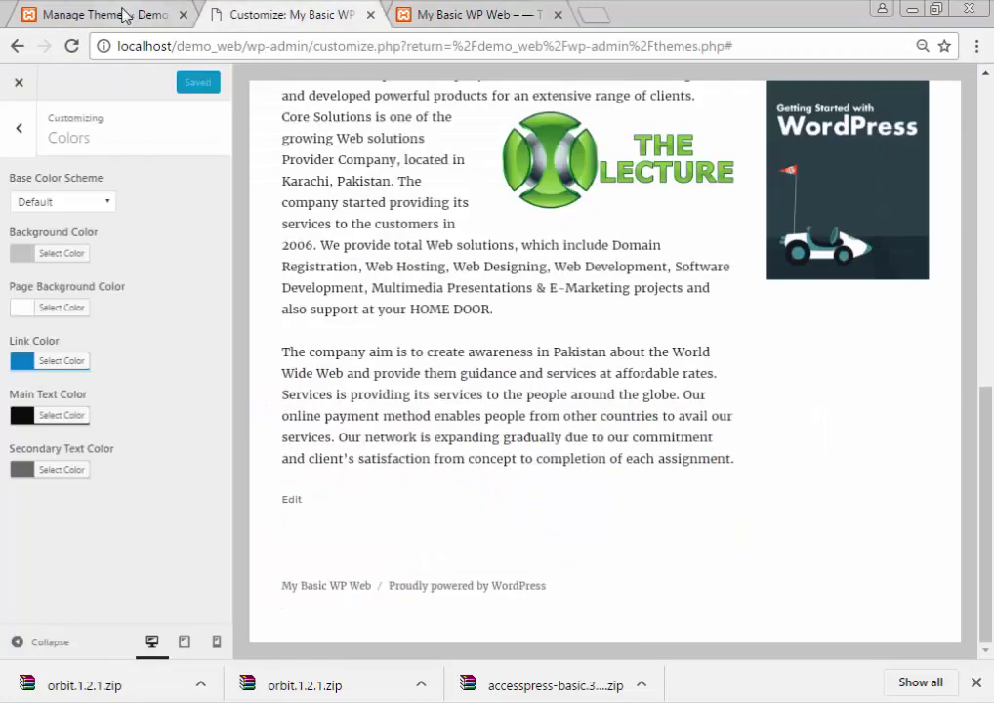
{"action": "left_click", "coordinate": [14, 129]}
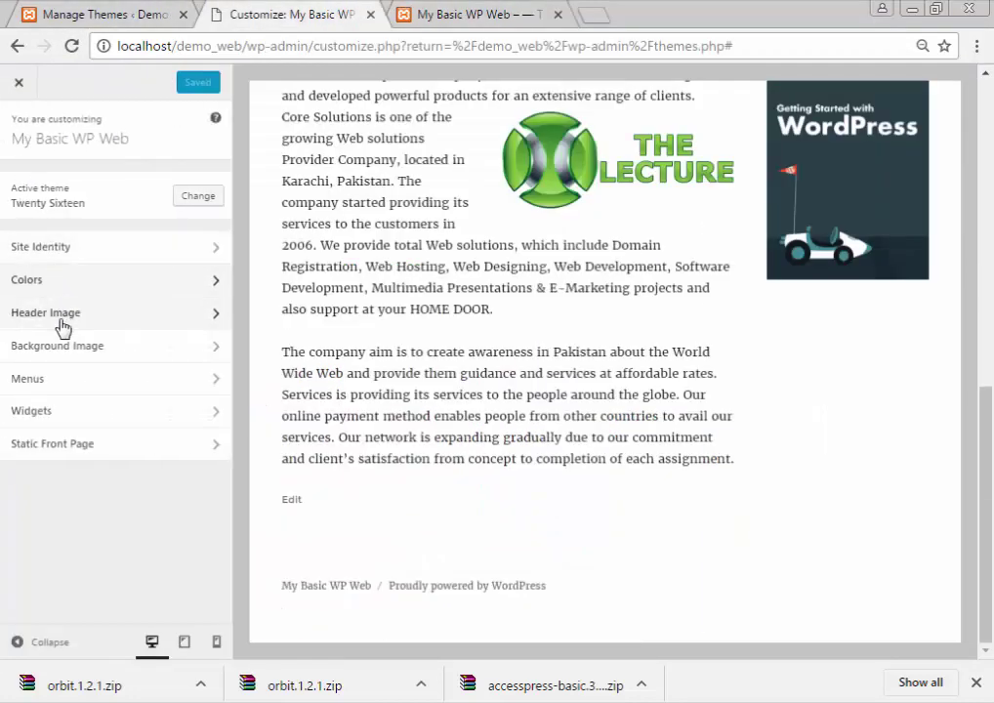
{"action": "left_click", "coordinate": [30, 318]}
{"action": "scroll", "coordinate": [309, 282], "scroll_direction": "up", "scroll_amount": 10}
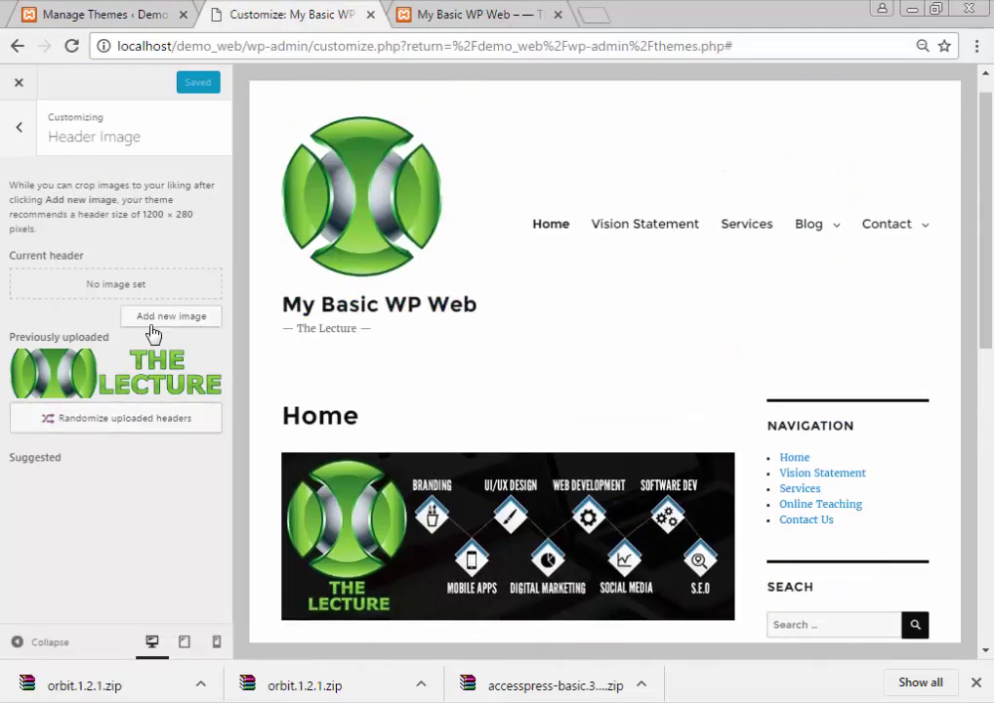
{"action": "left_click", "coordinate": [206, 374]}
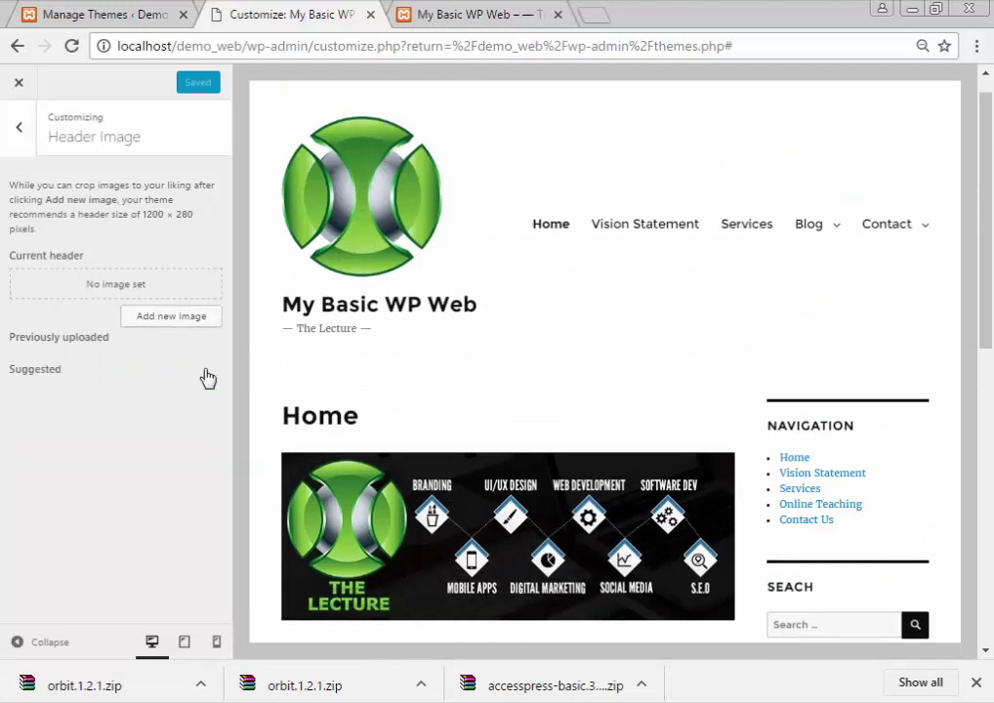
Add 2.jpg from the media library as the header image, cropped to a full-width strip around the Vision & Mission text
{"action": "left_click", "coordinate": [145, 320]}
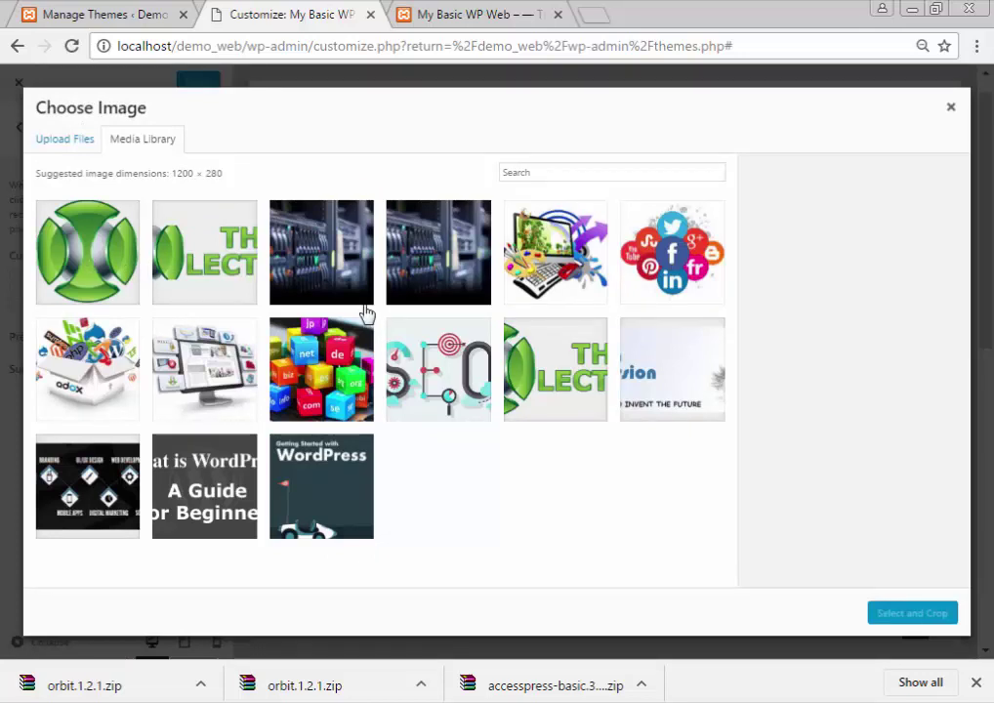
{"action": "left_click", "coordinate": [670, 390]}
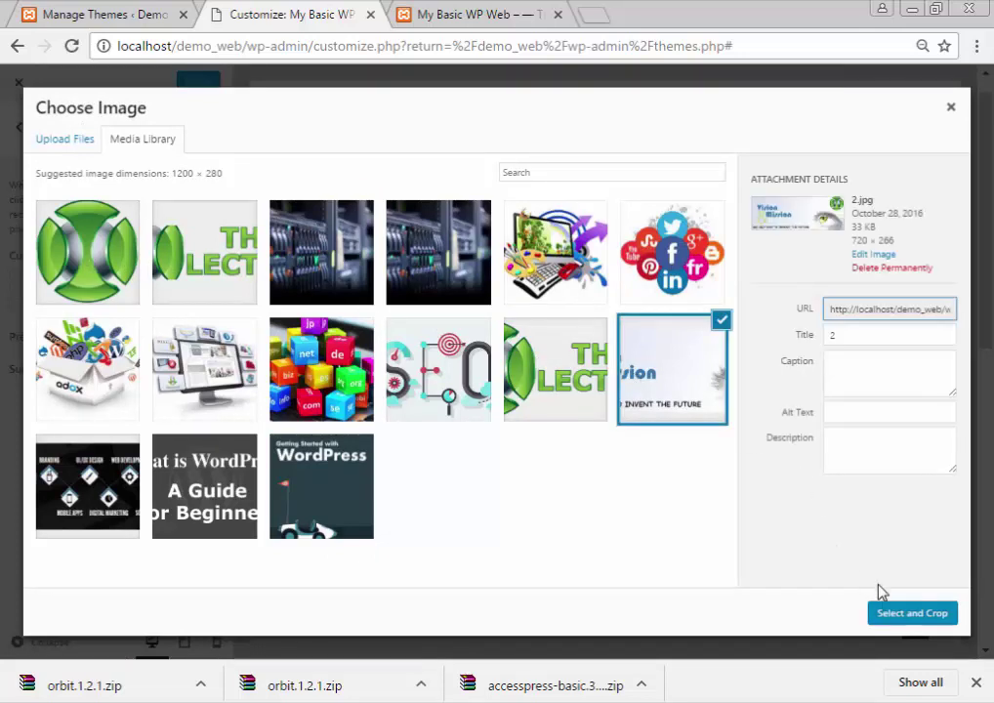
{"action": "left_click", "coordinate": [887, 612]}
{"action": "left_click_drag", "start_coordinate": [460, 211], "coordinate": [450, 259]}
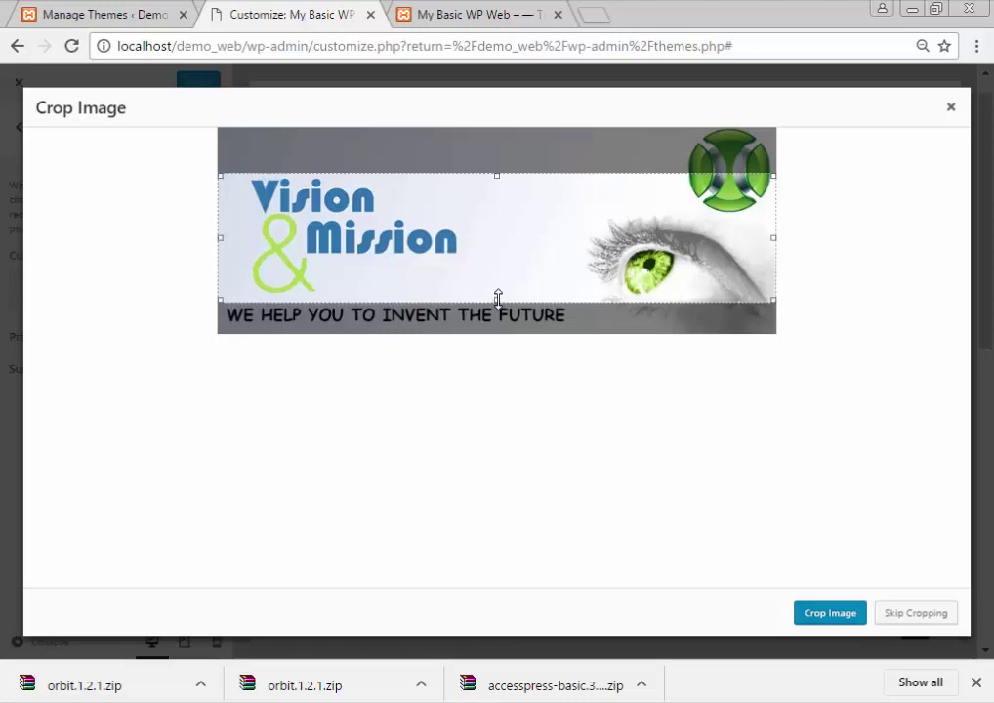
{"action": "left_click_drag", "start_coordinate": [498, 298], "coordinate": [492, 275]}
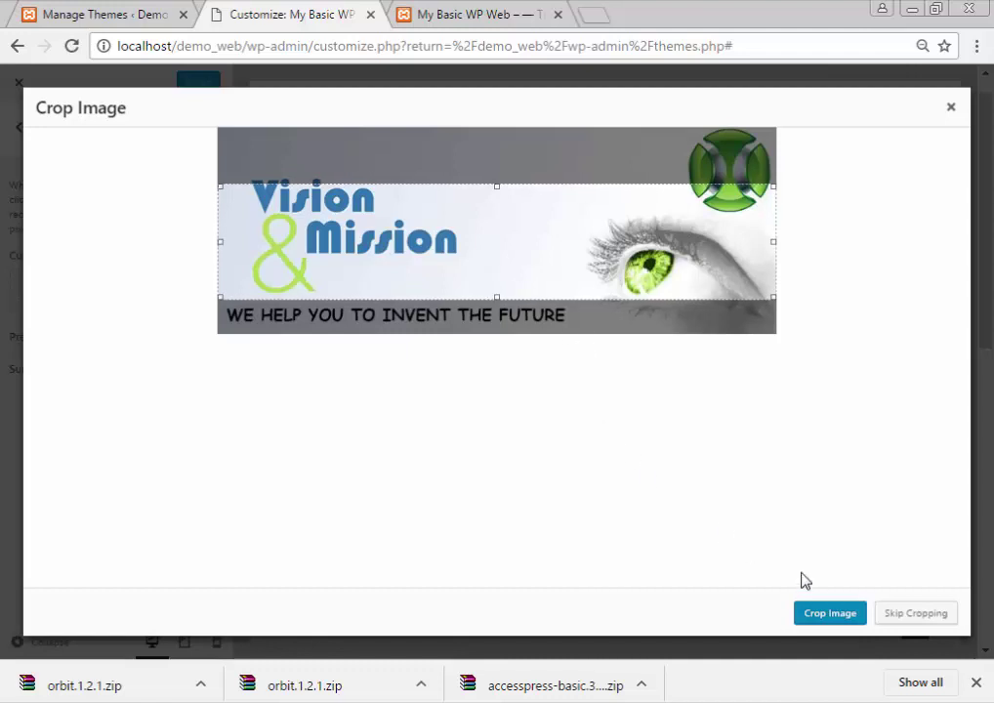
{"action": "left_click", "coordinate": [827, 612]}
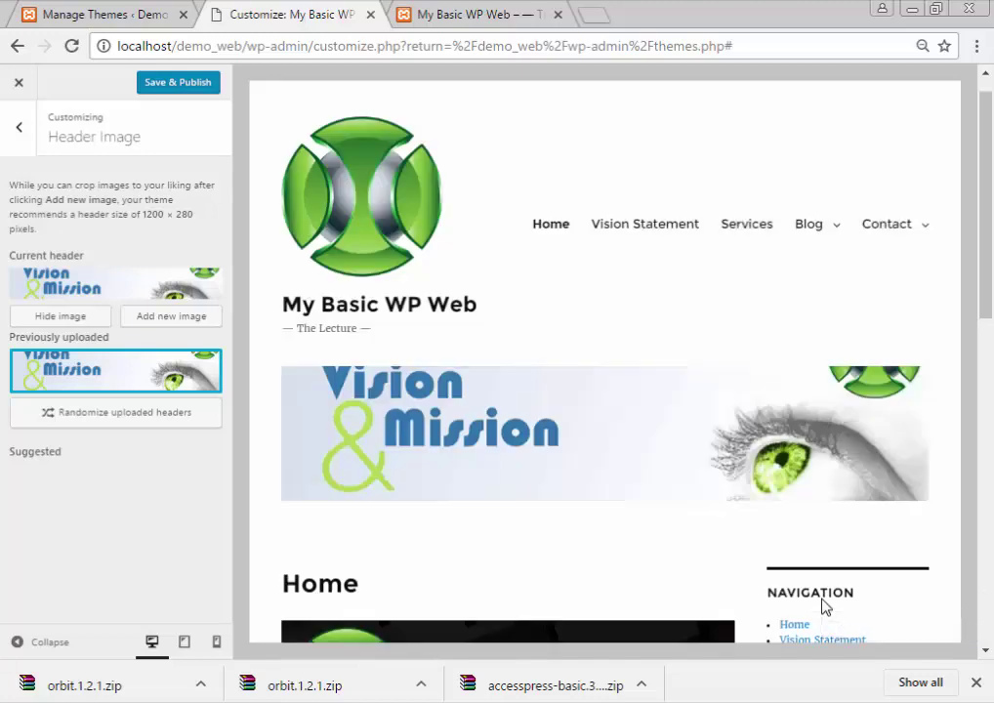
Add 2.jpg from the media library as the header image again, skipping the cropping to use the whole picture
{"action": "left_click", "coordinate": [166, 322]}
{"action": "left_click", "coordinate": [694, 391]}
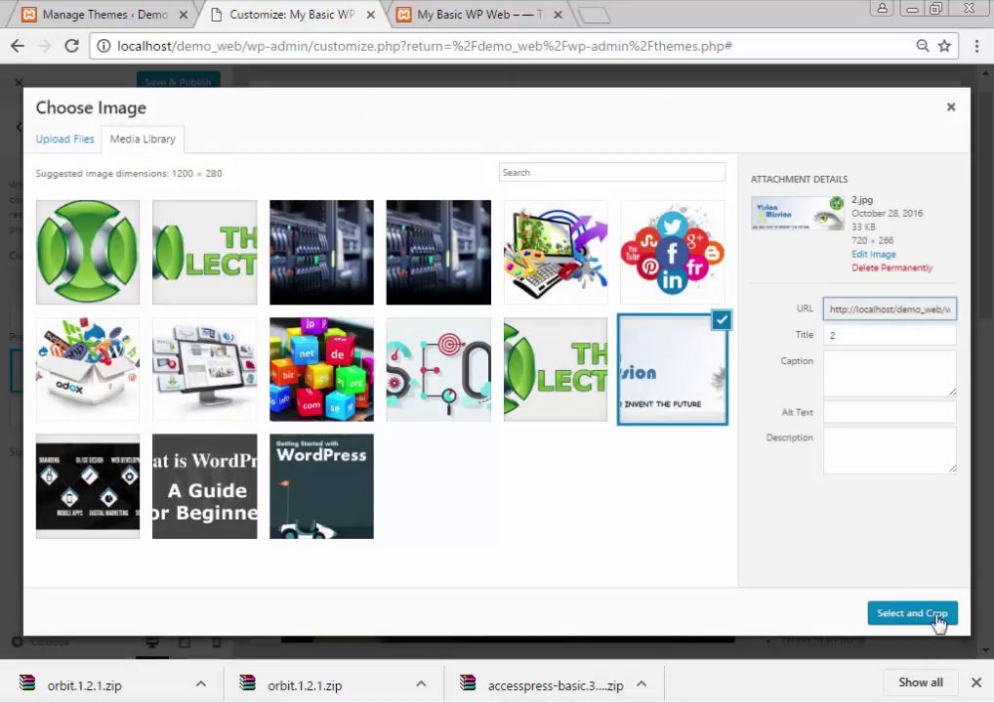
{"action": "left_click", "coordinate": [933, 615]}
{"action": "left_click_drag", "start_coordinate": [499, 254], "coordinate": [521, 368]}
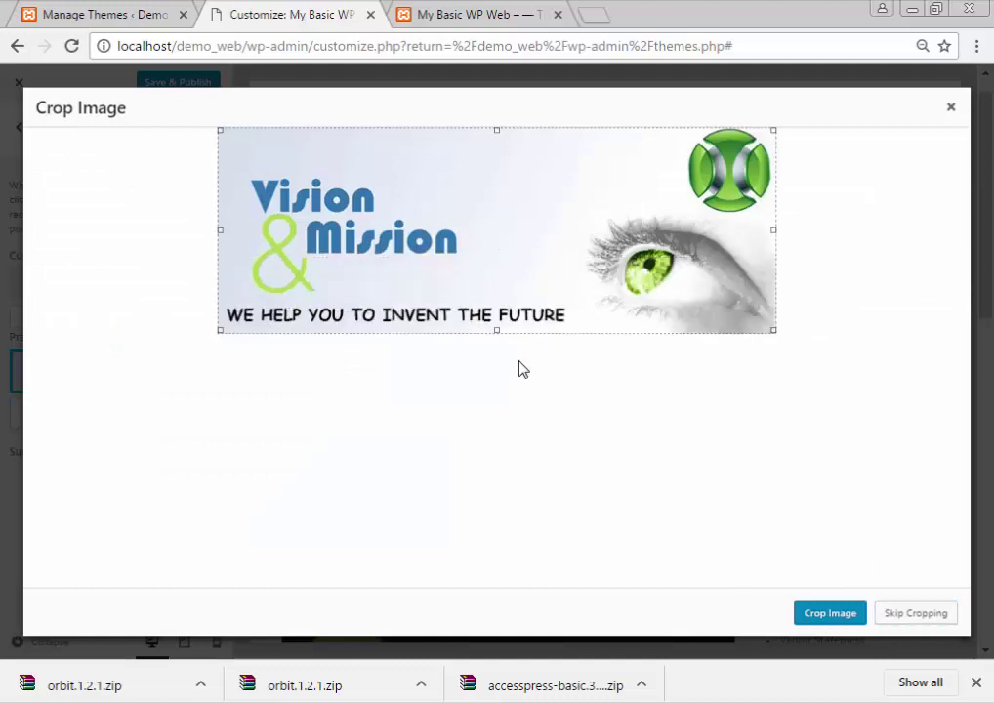
{"action": "left_click", "coordinate": [915, 614]}
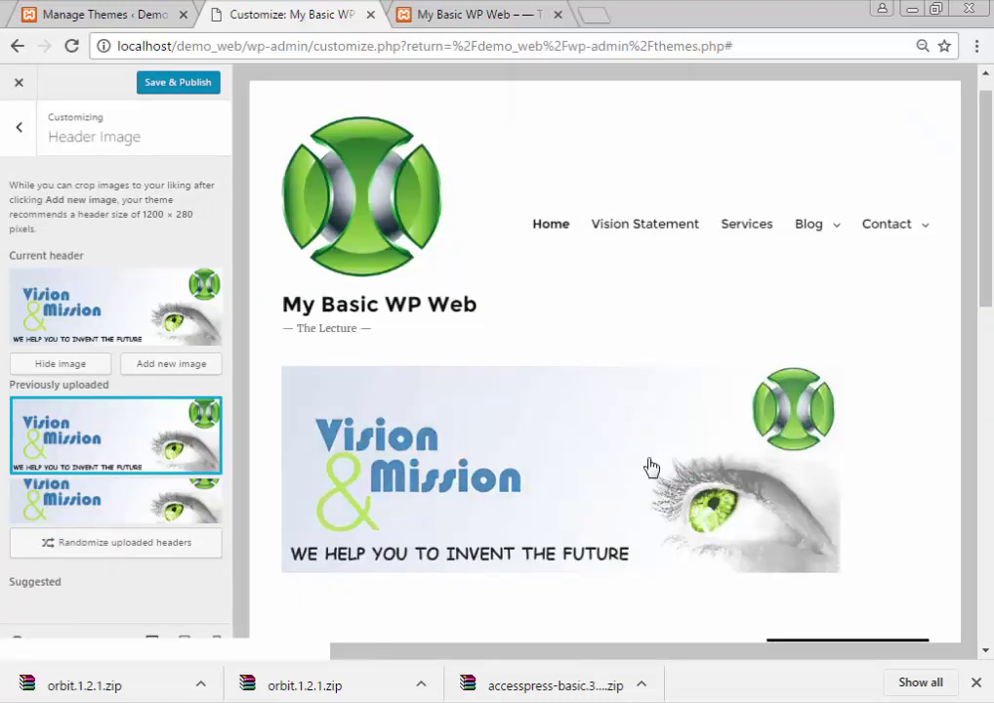
Review the new header in the preview, set the uploaded headers to be randomized, and switch to the Manage Themes browser tab
{"action": "scroll", "coordinate": [428, 402], "scroll_direction": "down", "scroll_amount": 1}
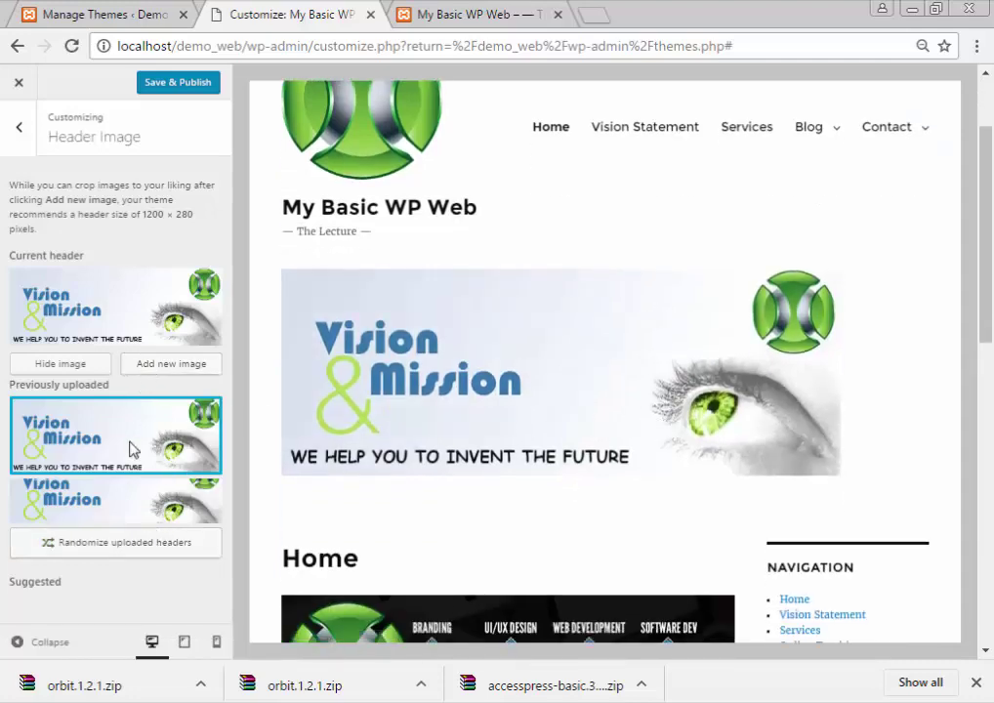
{"action": "left_click", "coordinate": [119, 540]}
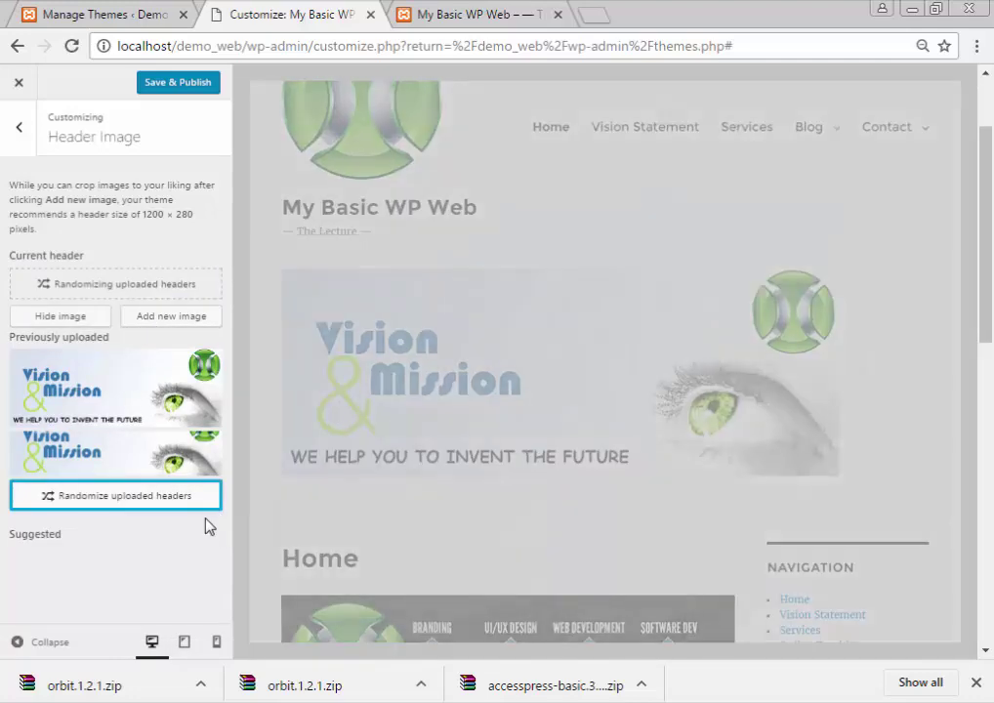
{"action": "key", "text": "ctrl+Tab"}
{"action": "key", "text": "ctrl+Tab"}
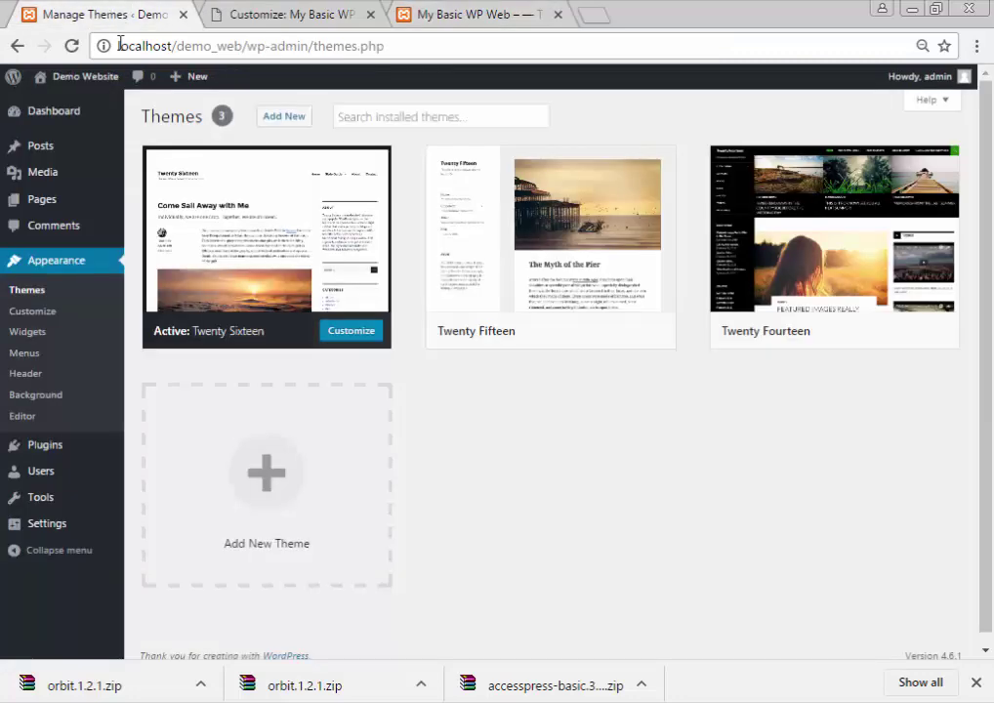
Reload the live site's home page to check its header, and save the randomized header setting in the customizer
{"action": "left_click", "coordinate": [441, 12]}
{"action": "left_click", "coordinate": [71, 45]}
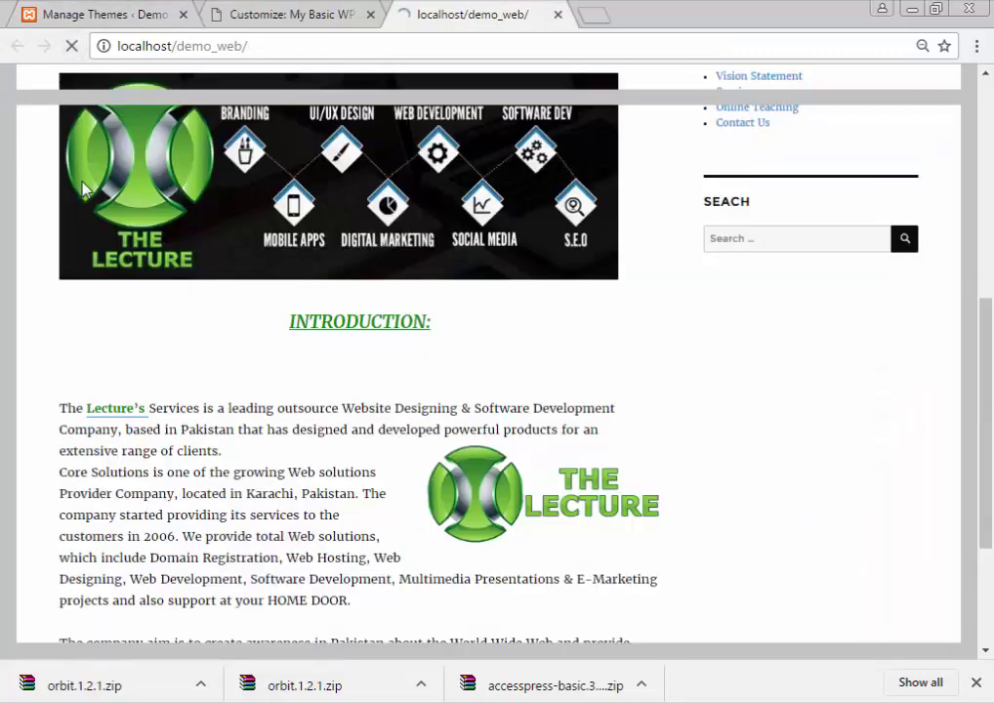
{"action": "scroll", "coordinate": [82, 188], "scroll_direction": "up", "scroll_amount": 4}
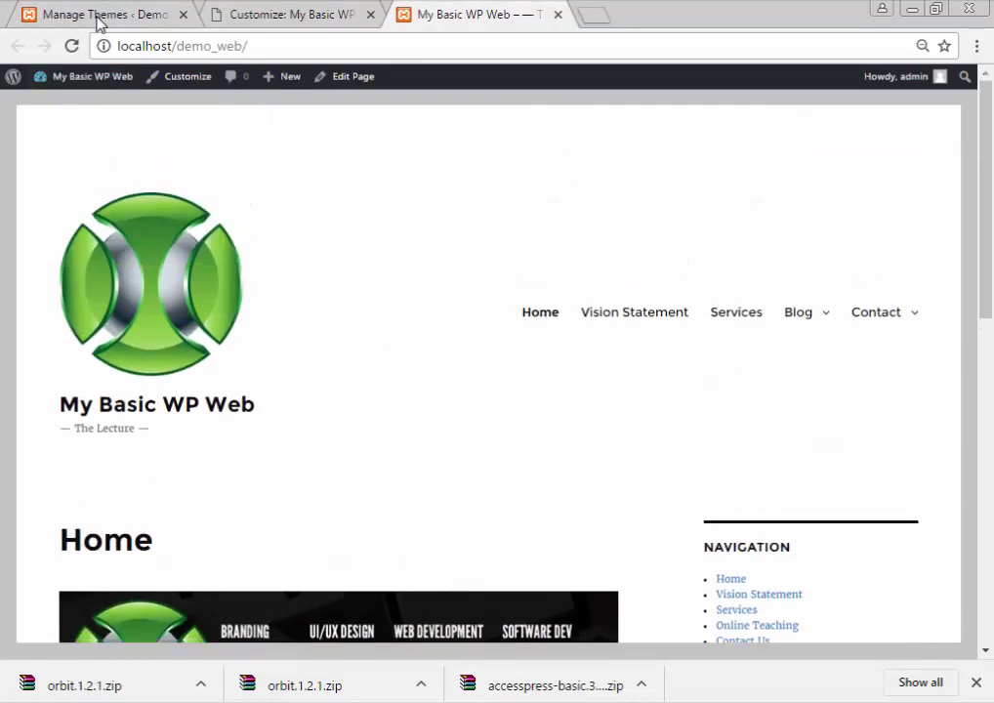
{"action": "left_click", "coordinate": [293, 14]}
{"action": "left_click", "coordinate": [489, 11]}
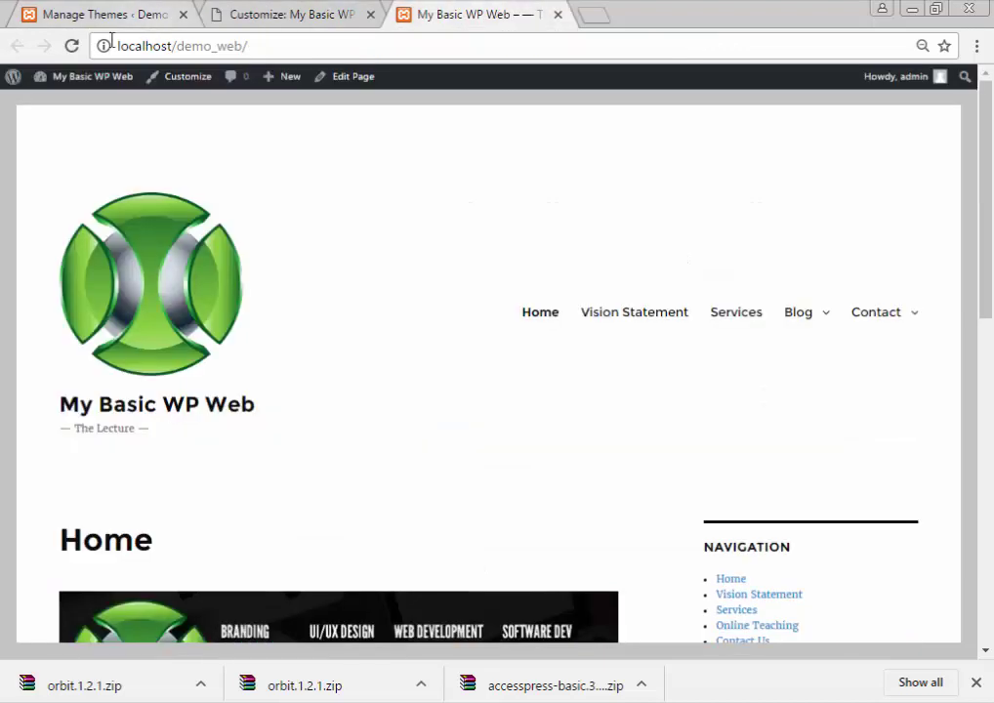
Reload the live site's home page repeatedly to check that the uploaded header images alternate
{"action": "left_click", "coordinate": [74, 48]}
{"action": "scroll", "coordinate": [142, 195], "scroll_direction": "down", "scroll_amount": 3}
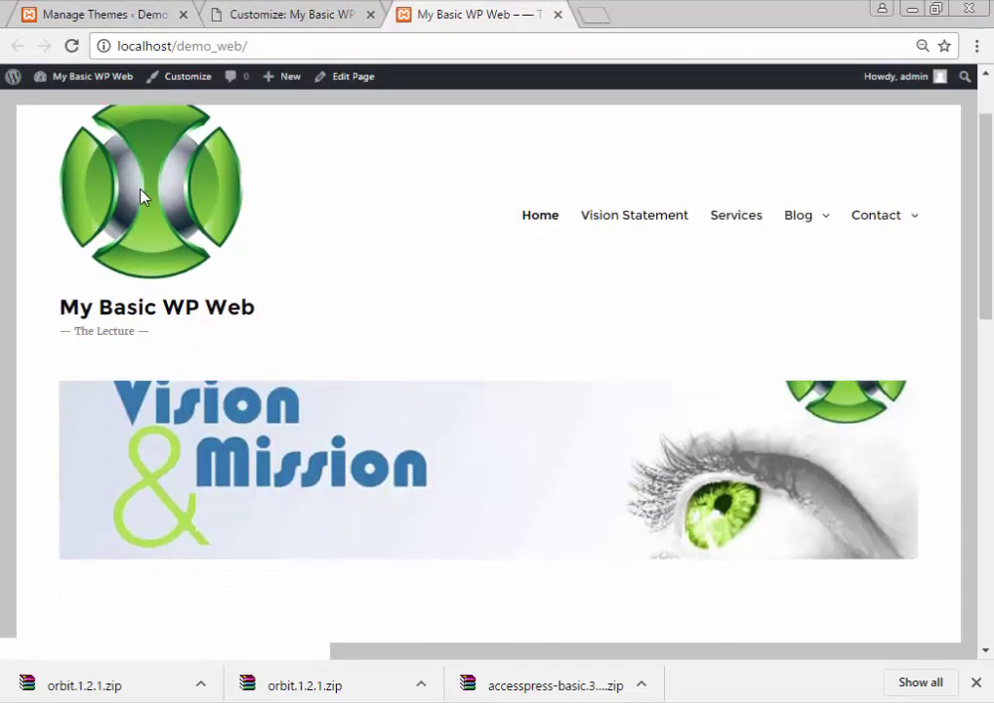
{"action": "key", "text": "F5"}
{"action": "key", "text": "F5"}
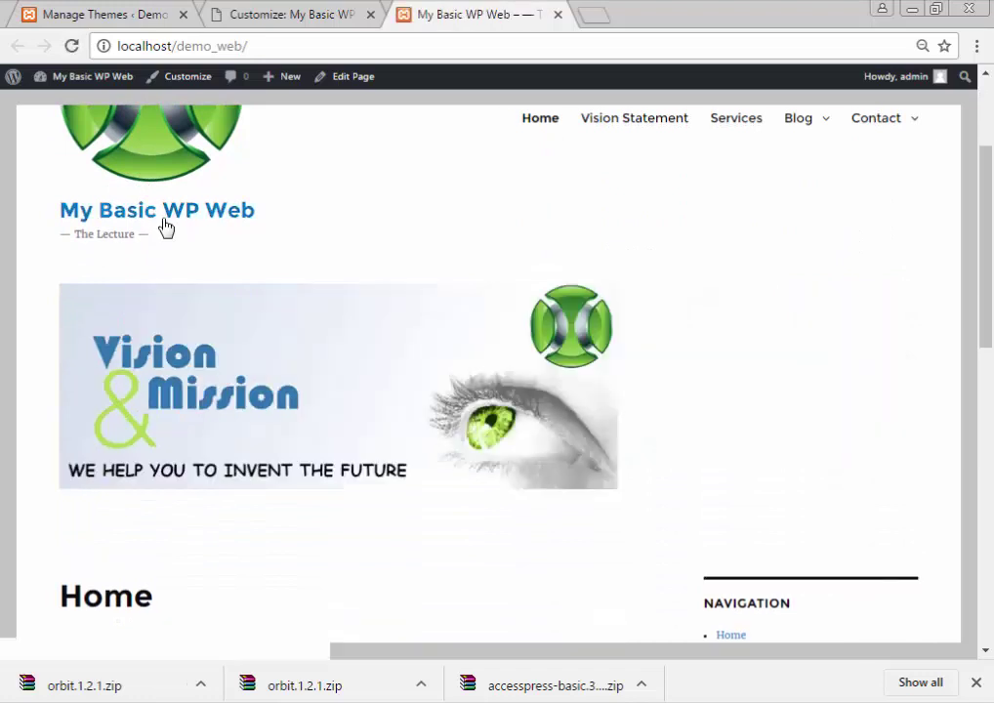
{"action": "left_click", "coordinate": [163, 224]}
{"action": "left_click", "coordinate": [165, 225]}
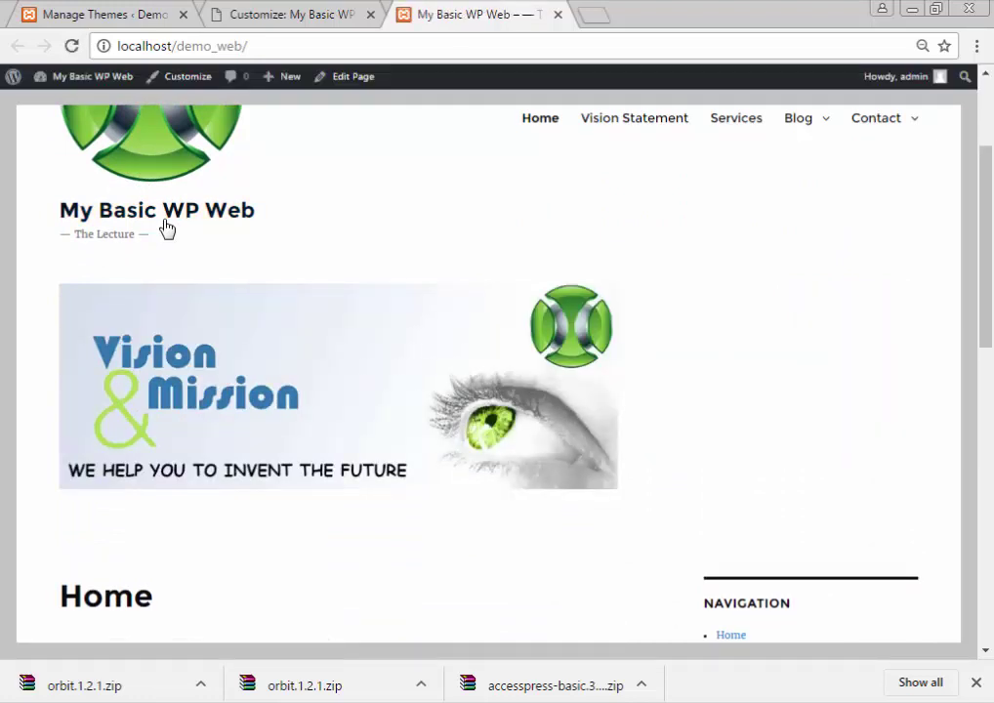
{"action": "left_click", "coordinate": [72, 48]}
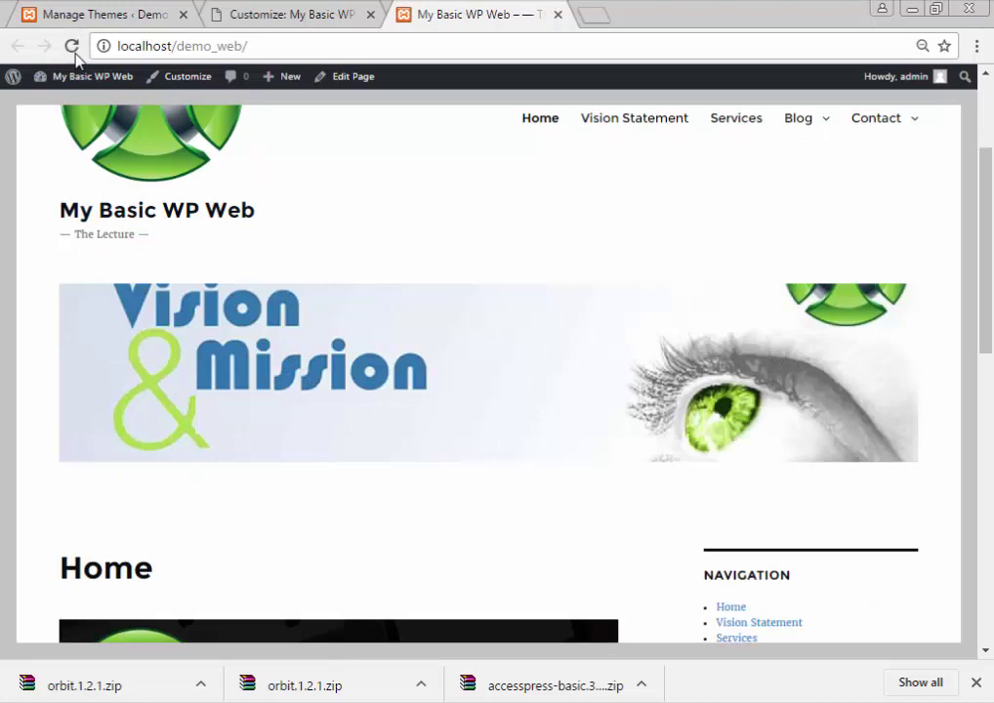
Look through the customizer's Background Image, Menus, Widgets and Static Front Page sections, and close the customizer
{"action": "left_click", "coordinate": [239, 12]}
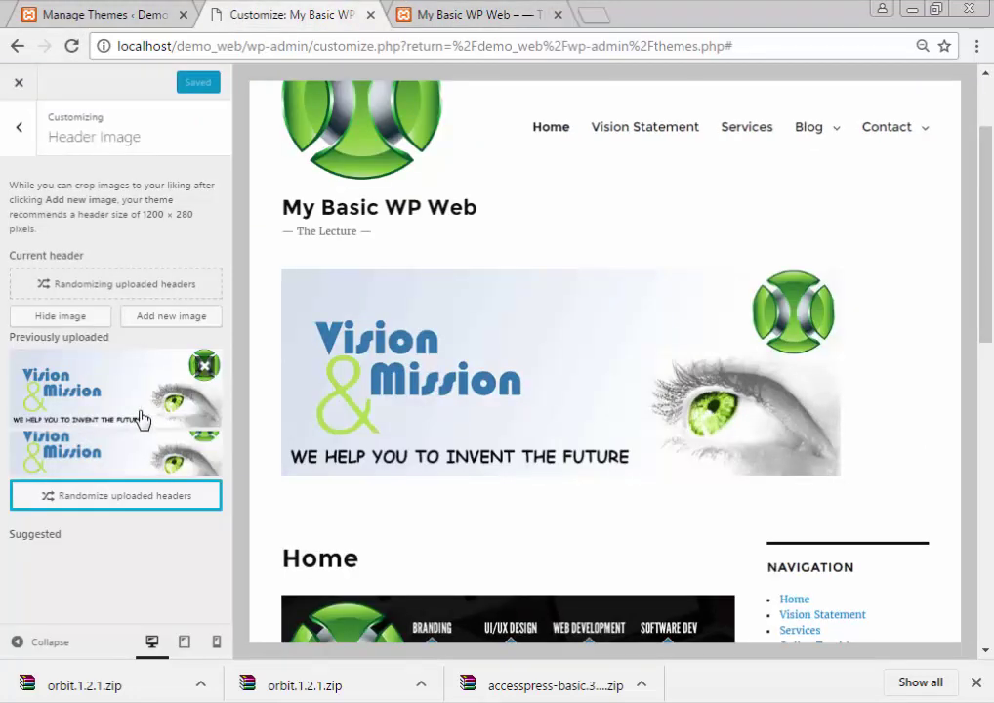
{"action": "left_click", "coordinate": [22, 128]}
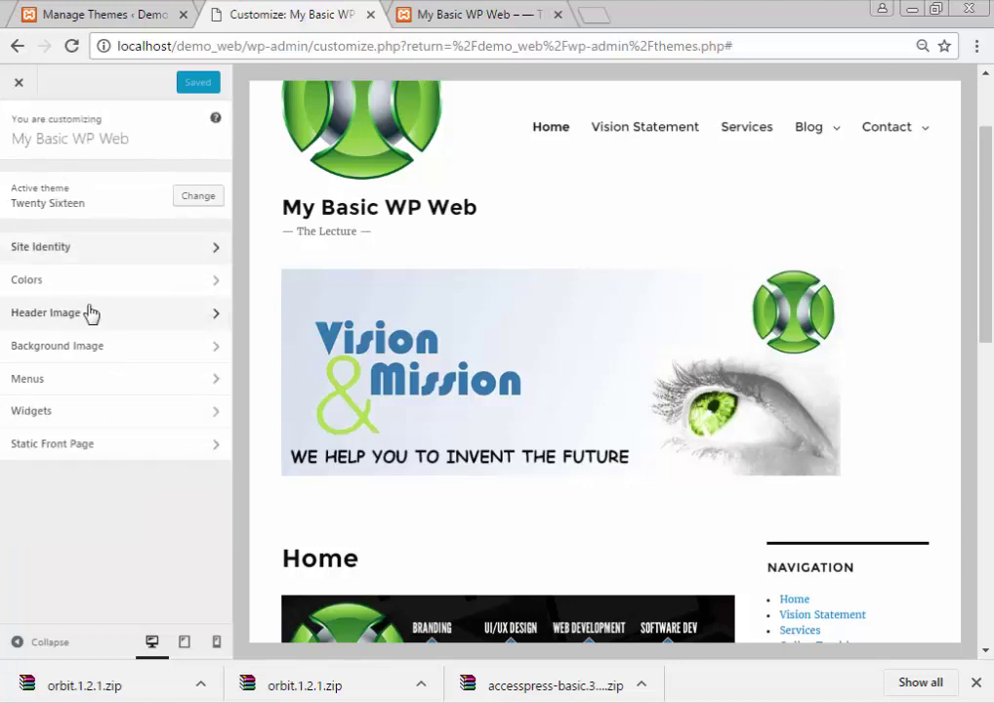
{"action": "left_click", "coordinate": [84, 352]}
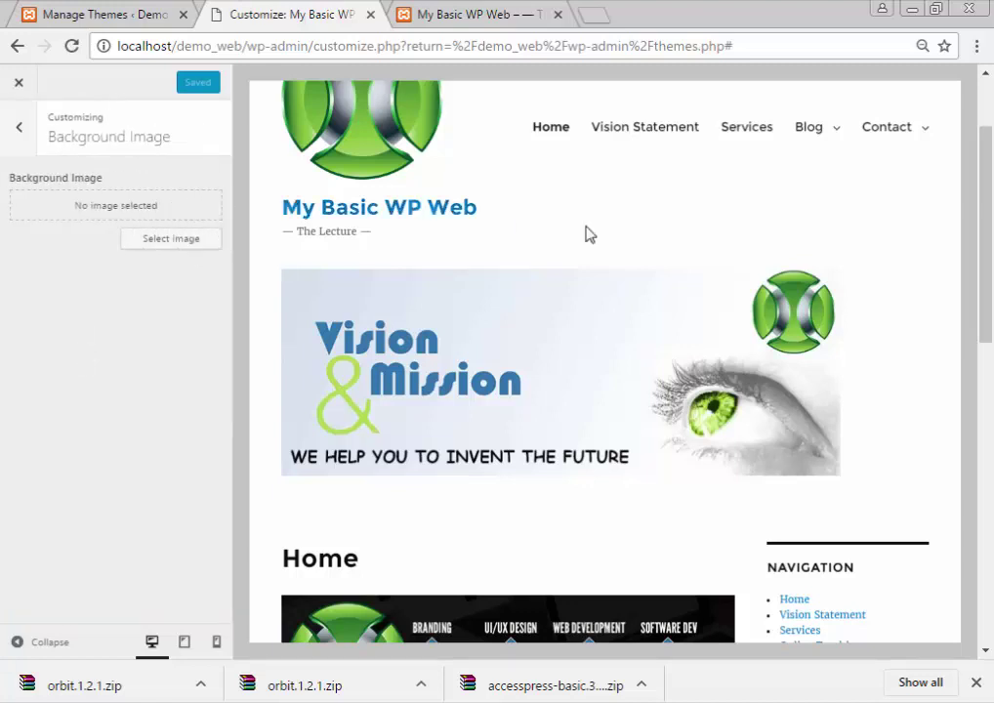
{"action": "left_click", "coordinate": [20, 127]}
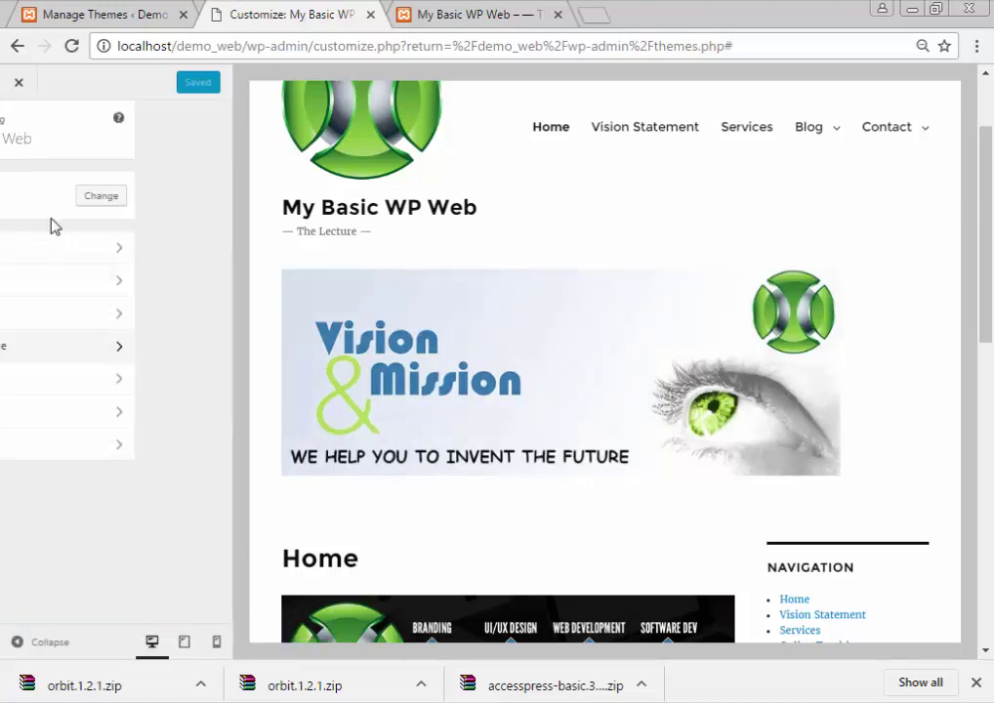
{"action": "left_click", "coordinate": [86, 383]}
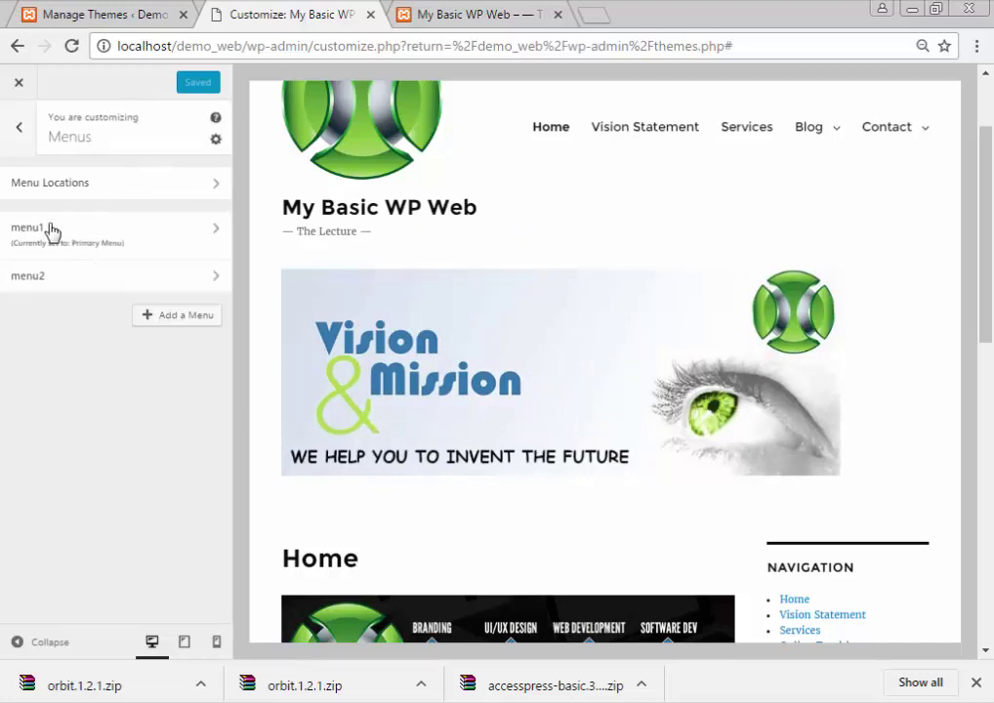
{"action": "left_click", "coordinate": [15, 134]}
{"action": "left_click", "coordinate": [67, 420]}
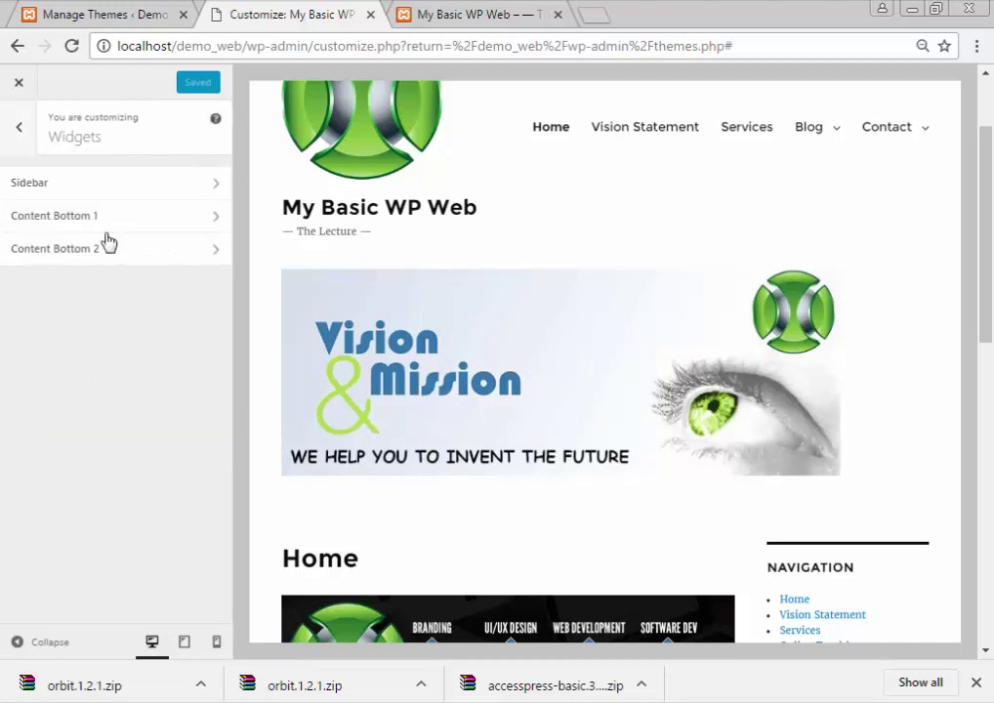
{"action": "left_click", "coordinate": [18, 137]}
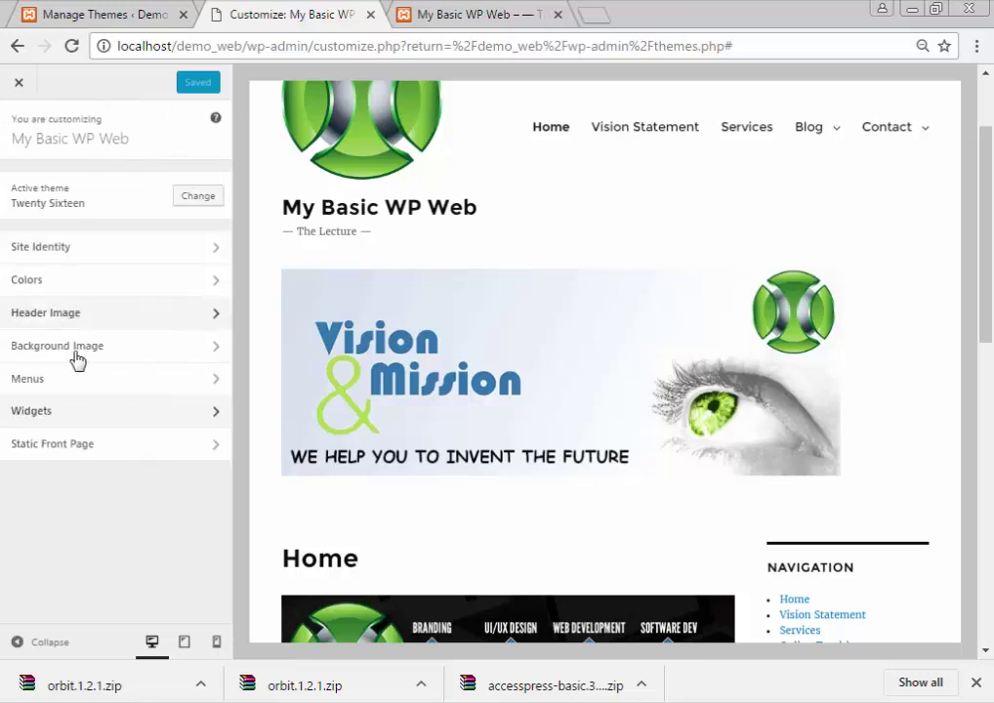
{"action": "left_click", "coordinate": [84, 443]}
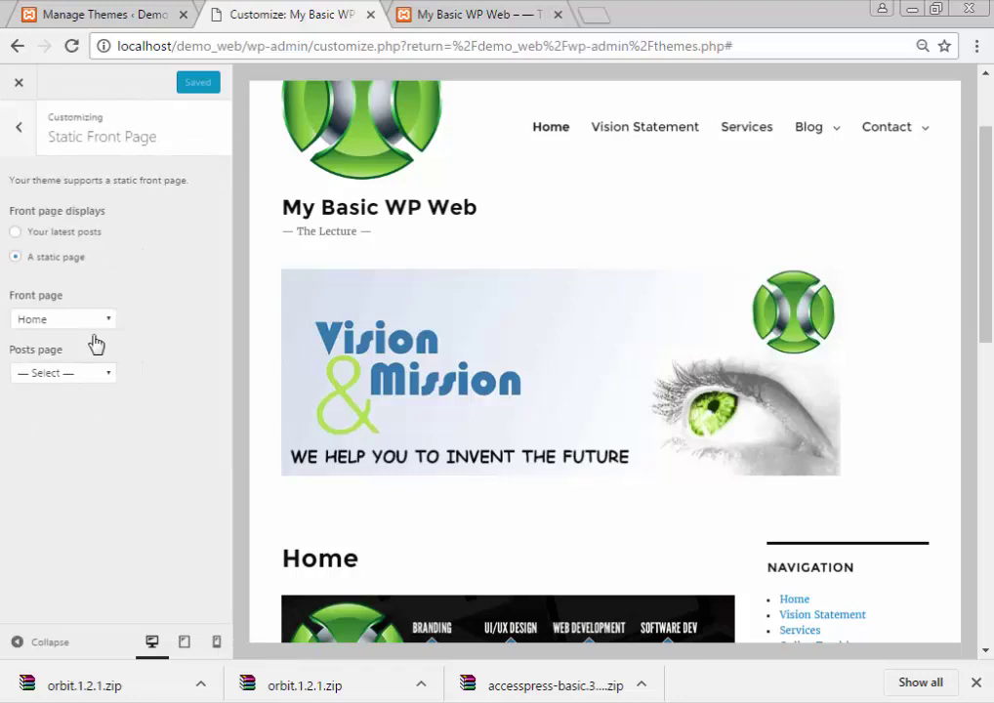
{"action": "left_click", "coordinate": [18, 131]}
{"action": "left_click", "coordinate": [17, 82]}
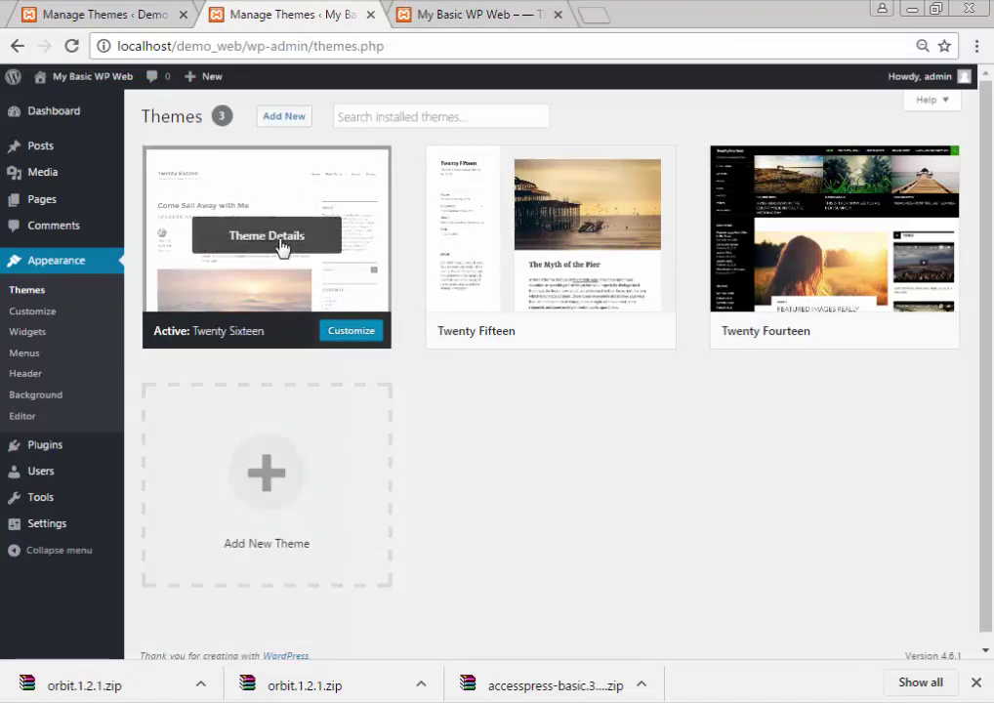
Start adding a new theme, search the theme directory for "blog" and look over the matching themes
{"action": "left_click", "coordinate": [266, 117]}
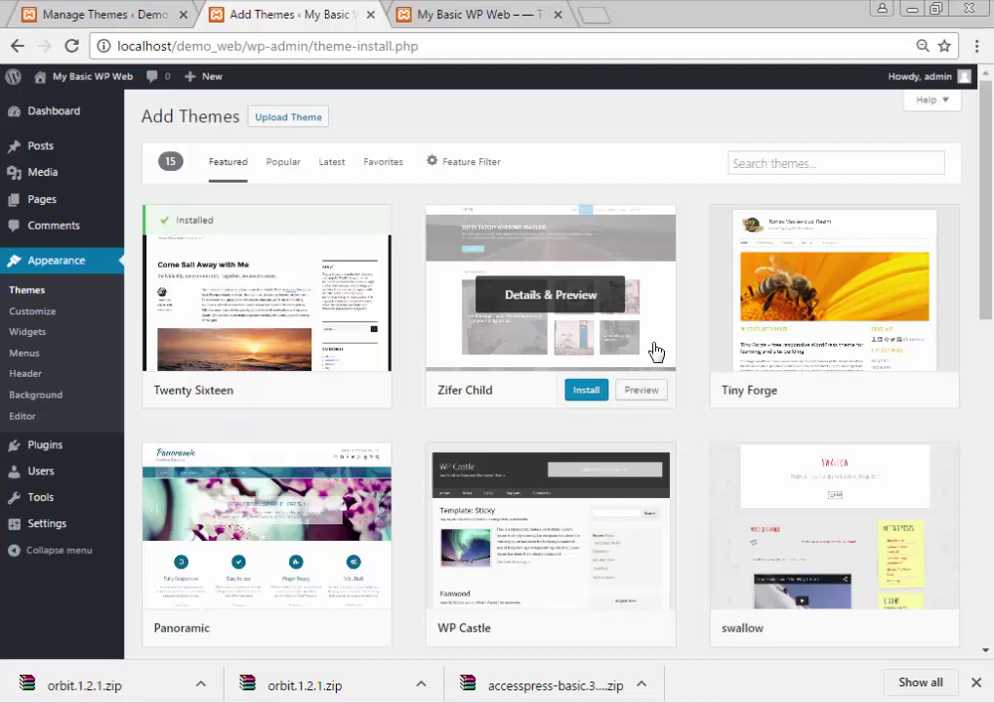
{"action": "left_click", "coordinate": [841, 164]}
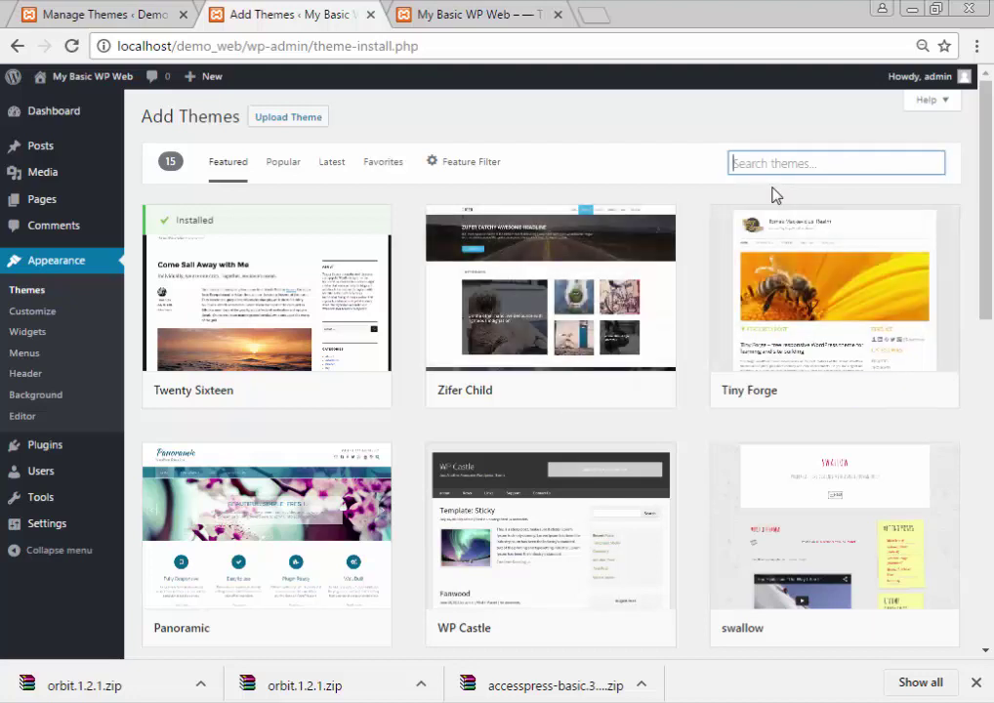
{"action": "scroll", "coordinate": [691, 223], "scroll_direction": "down", "scroll_amount": 1}
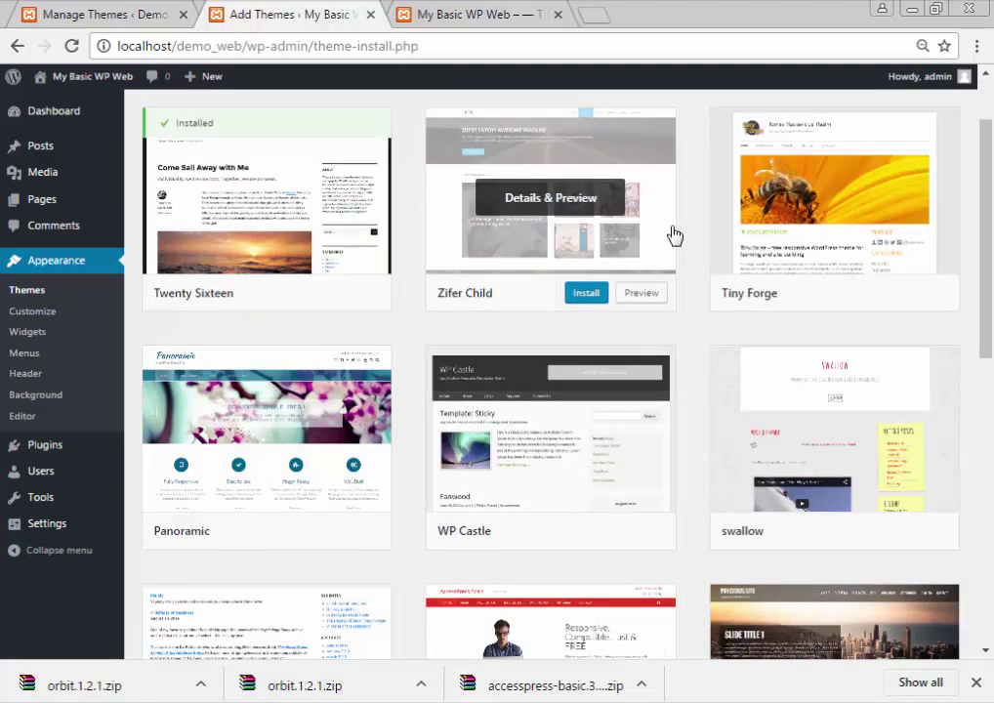
{"action": "scroll", "coordinate": [672, 234], "scroll_direction": "up", "scroll_amount": 1}
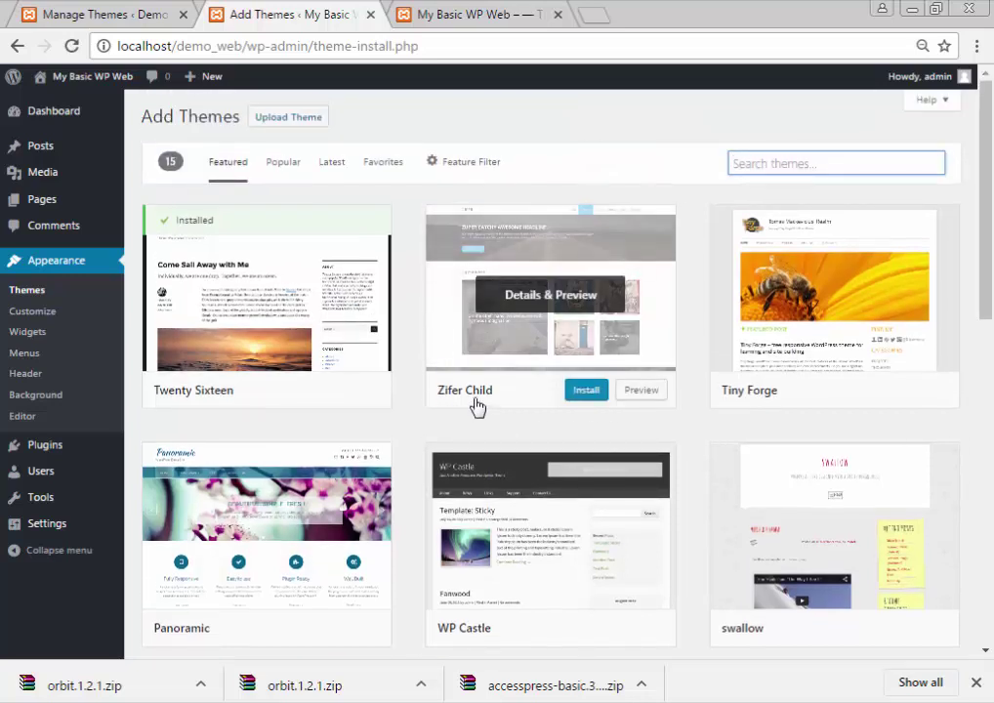
{"action": "type", "text": "blog"}
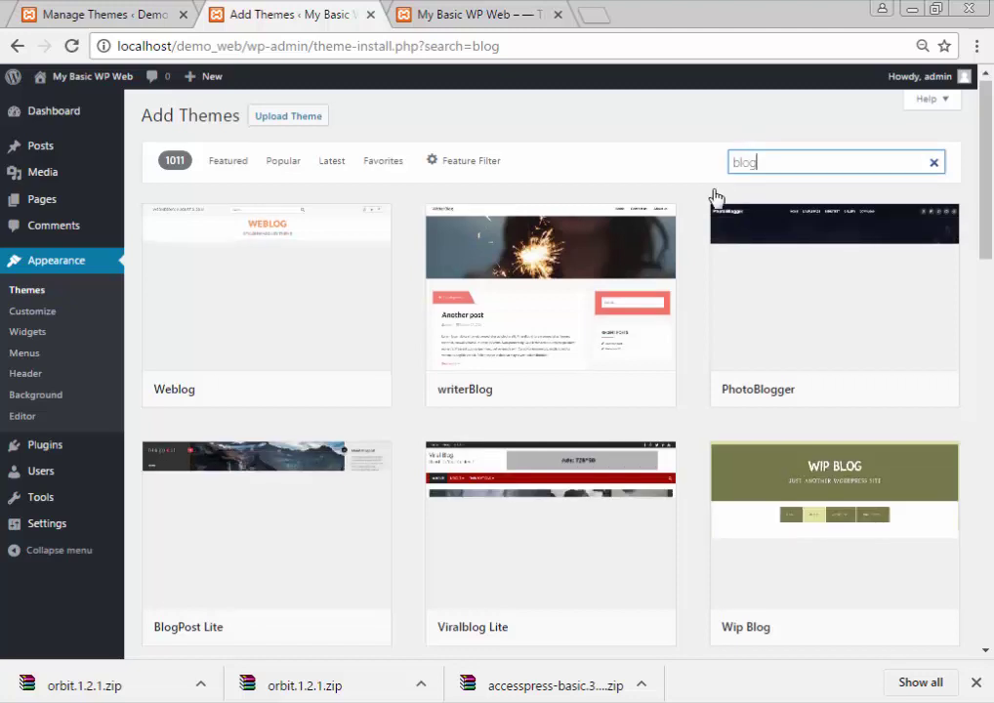
{"action": "scroll", "coordinate": [670, 271], "scroll_direction": "down", "scroll_amount": 3}
{"action": "scroll", "coordinate": [661, 275], "scroll_direction": "up", "scroll_amount": 3}
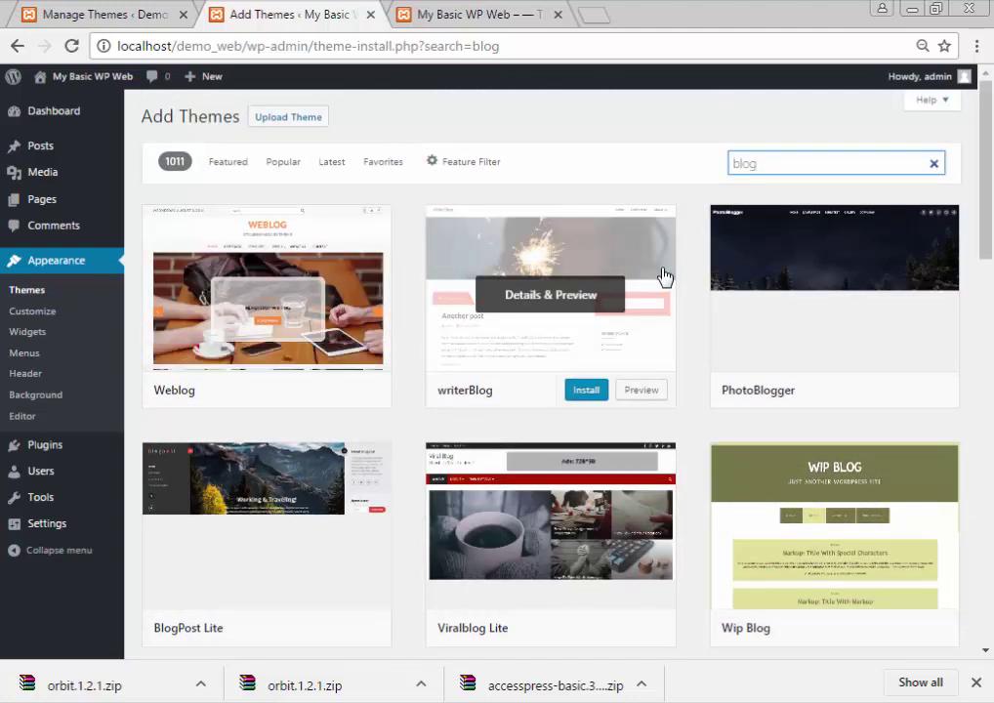
{"action": "scroll", "coordinate": [662, 284], "scroll_direction": "down", "scroll_amount": 2}
{"action": "scroll", "coordinate": [661, 284], "scroll_direction": "up", "scroll_amount": 2}
Search the theme directory for "portfolio" themes and for "online shopping" themes
{"action": "left_click_drag", "start_coordinate": [804, 171], "coordinate": [728, 163]}
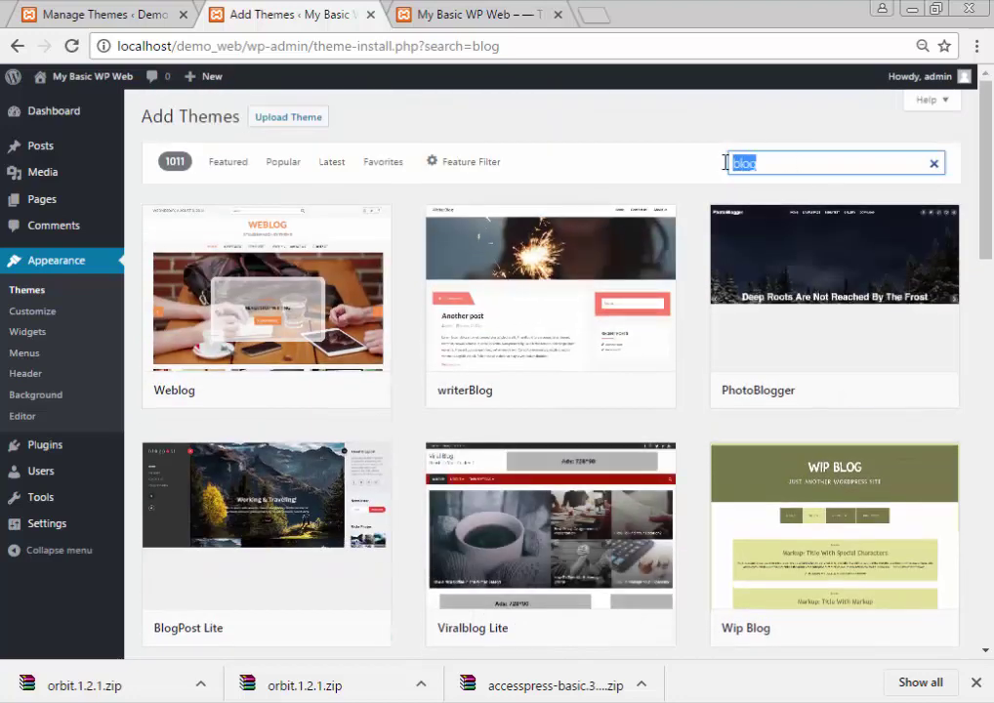
{"action": "type", "text": "portfoli"}
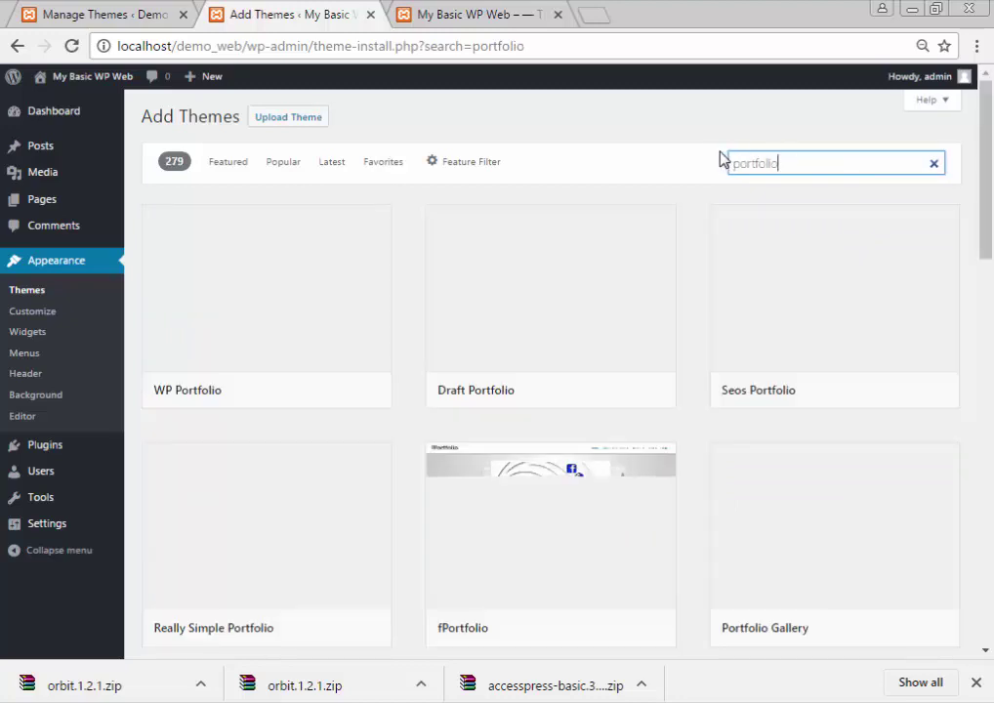
{"action": "key", "text": "ctrl+a"}
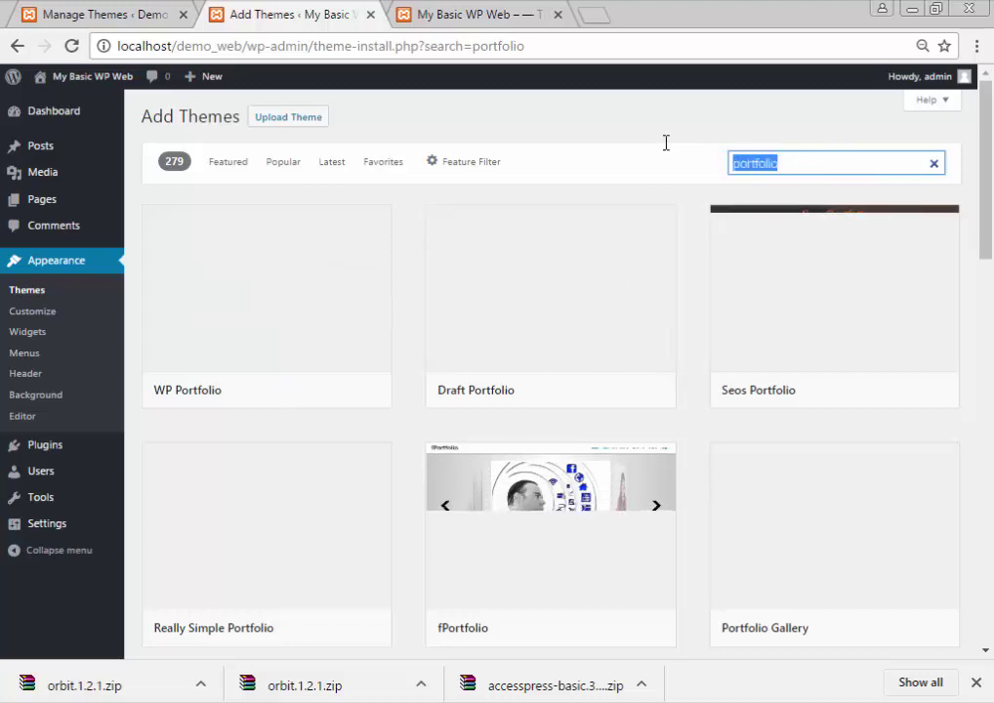
{"action": "type", "text": "online shopping"}
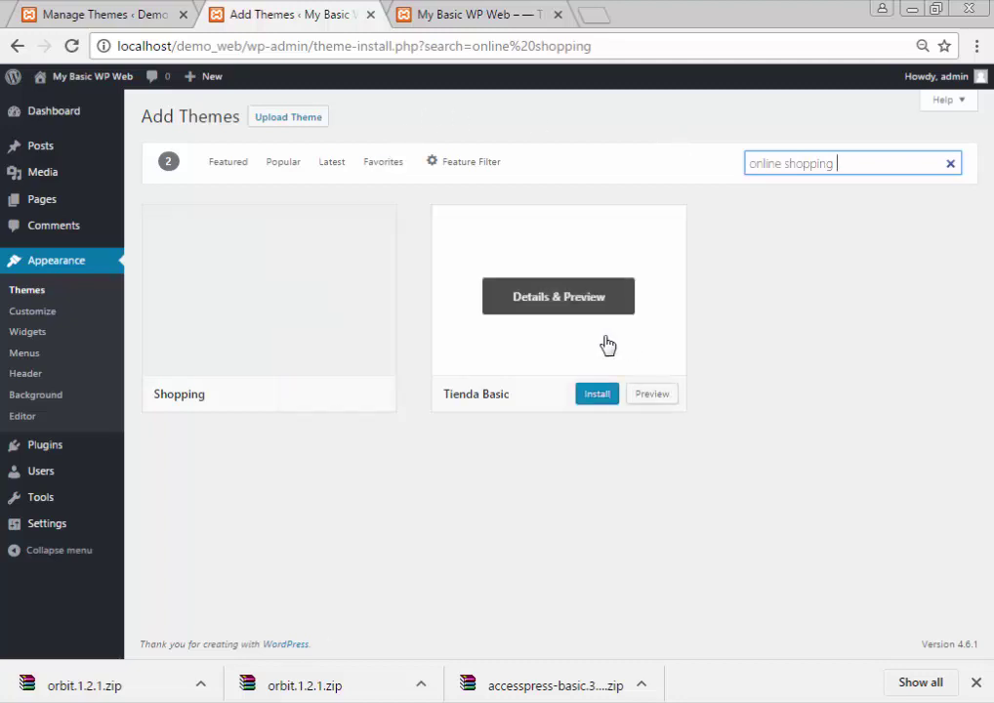
Clear the theme search, look over the unfiltered themes and return to the installed themes page
{"action": "left_click_drag", "start_coordinate": [865, 174], "coordinate": [599, 134]}
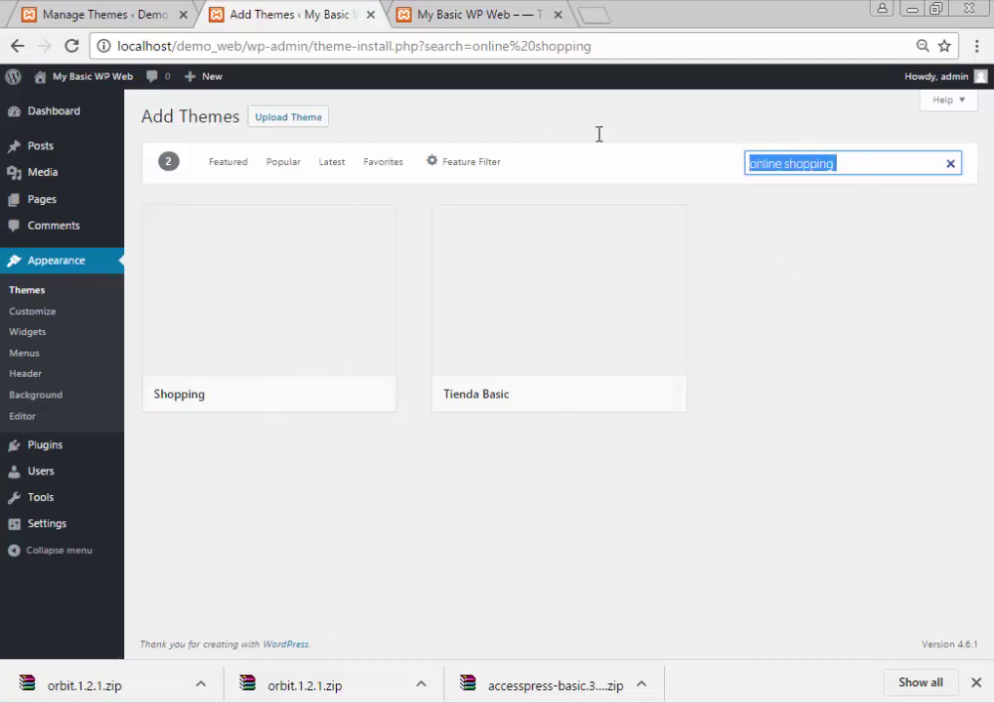
{"action": "key", "text": "BackSpace"}
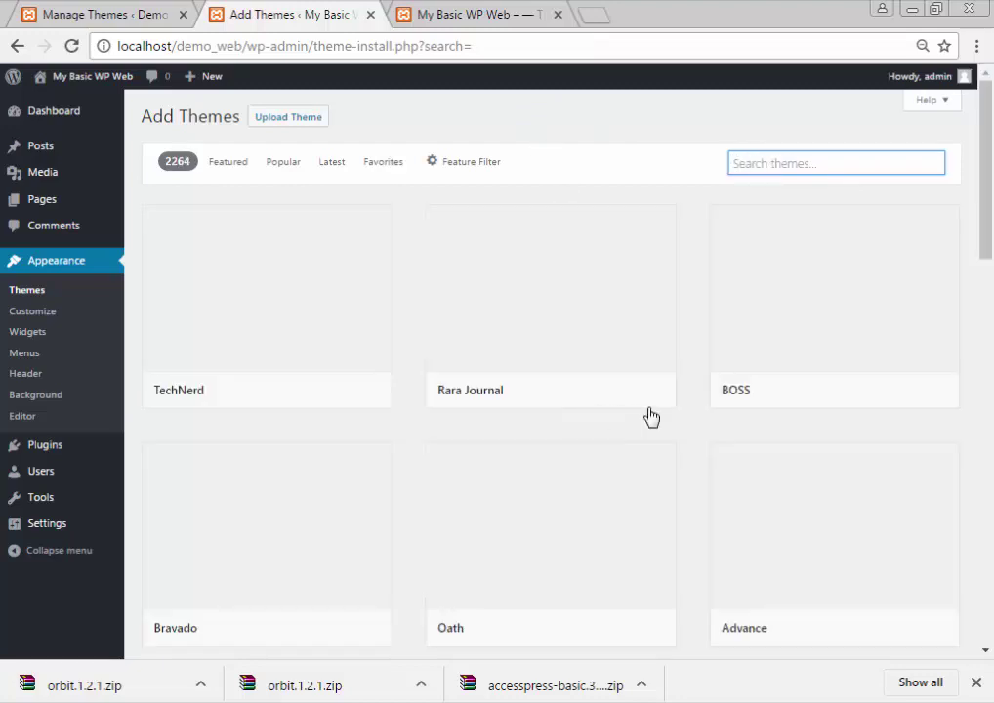
{"action": "scroll", "coordinate": [544, 372], "scroll_direction": "down", "scroll_amount": 2}
{"action": "scroll", "coordinate": [517, 363], "scroll_direction": "down", "scroll_amount": 1}
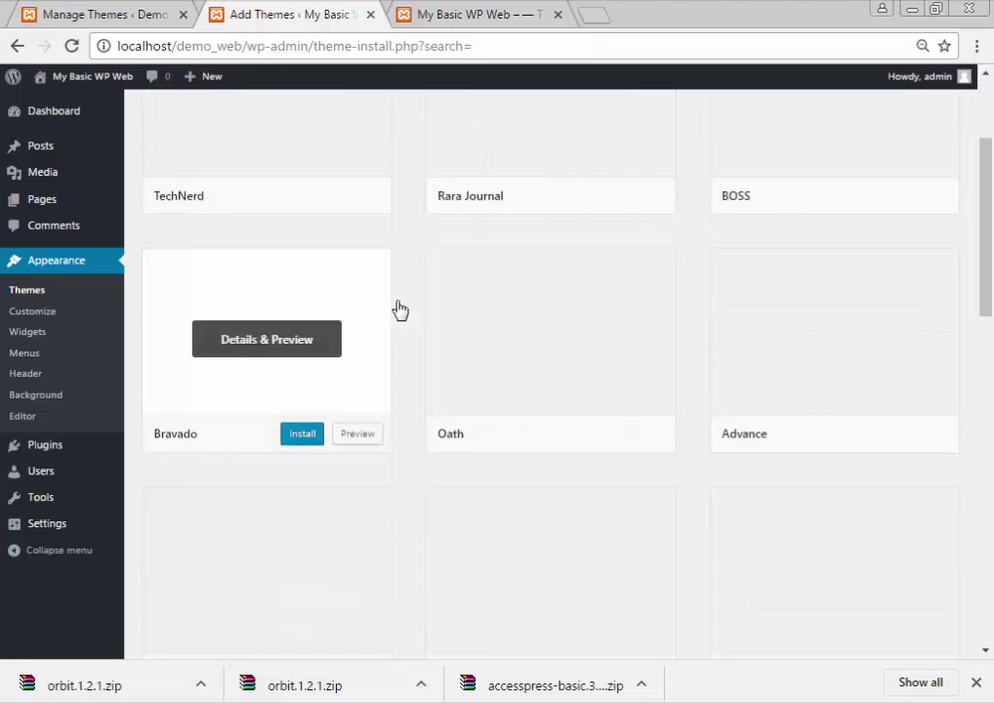
{"action": "scroll", "coordinate": [422, 310], "scroll_direction": "up", "scroll_amount": 3}
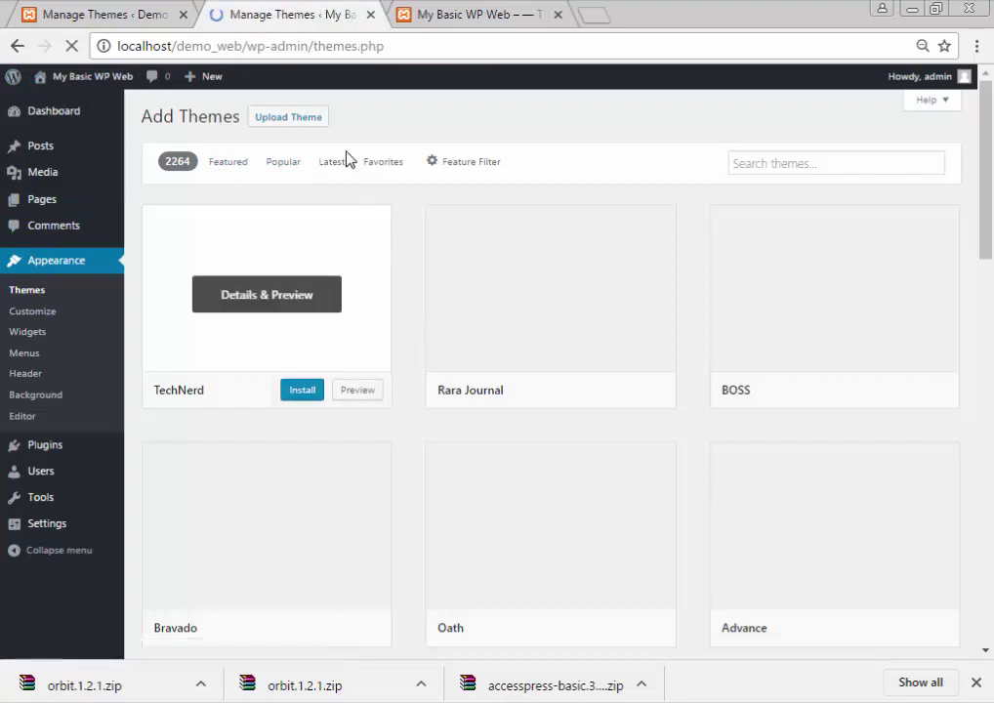
Reopen the Add Themes page and install the Tiny Forge theme from the featured themes
{"action": "left_click", "coordinate": [264, 121]}
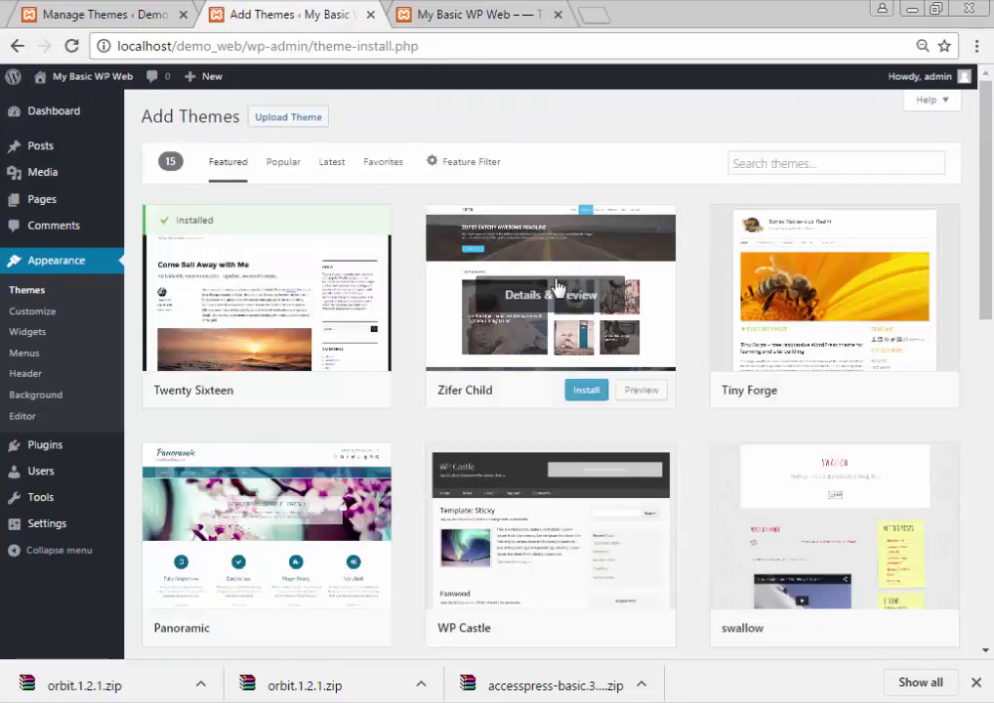
{"action": "mouse_move", "coordinate": [817, 382]}
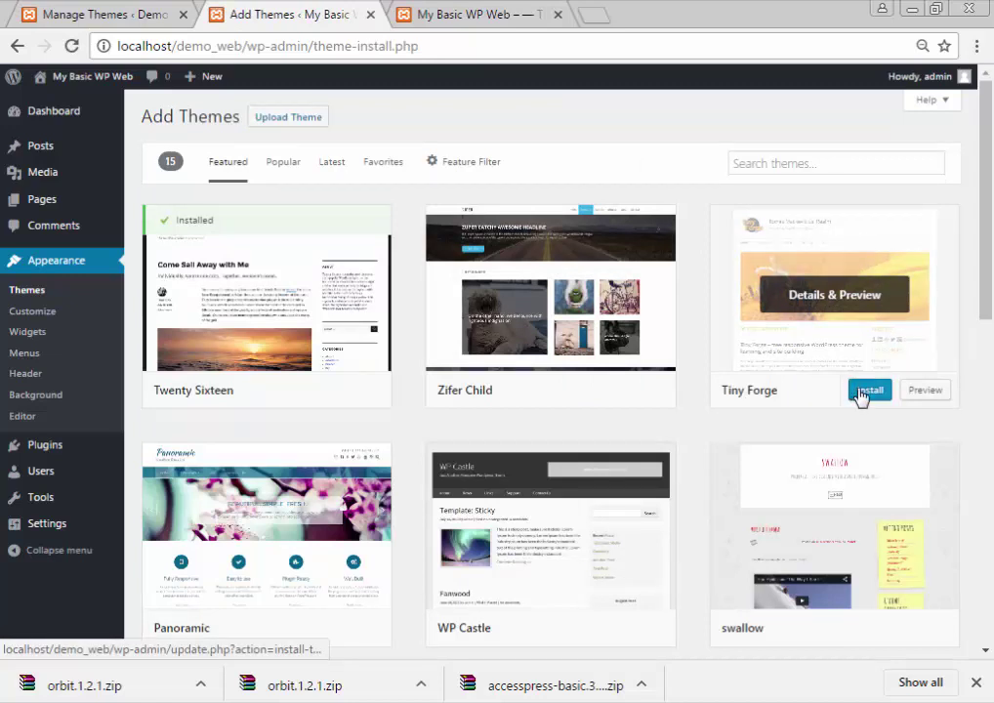
{"action": "left_click", "coordinate": [867, 391]}
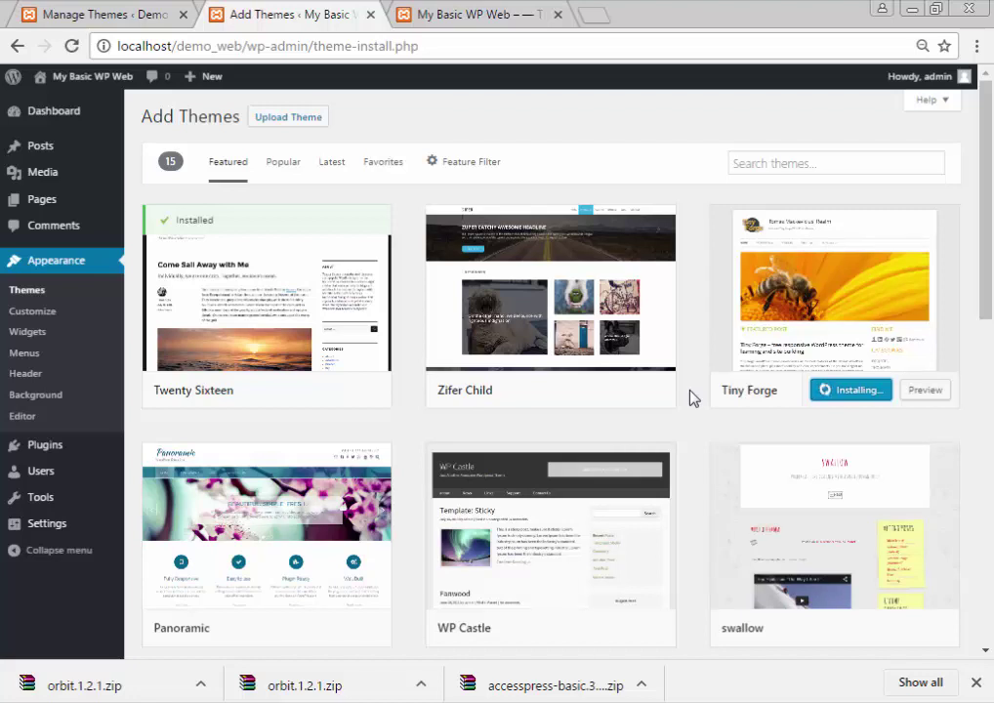
Open wordpress.org in a new browser tab
{"action": "left_click", "coordinate": [595, 14]}
{"action": "type", "text": "wo"}
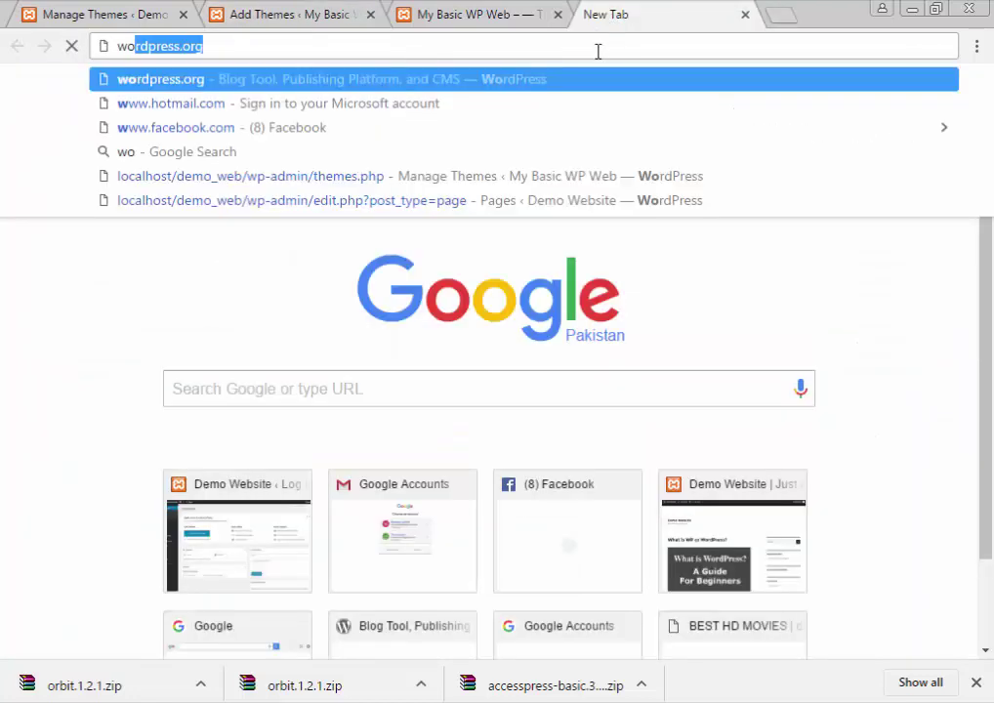
{"action": "type", "text": "rdpress.org"}
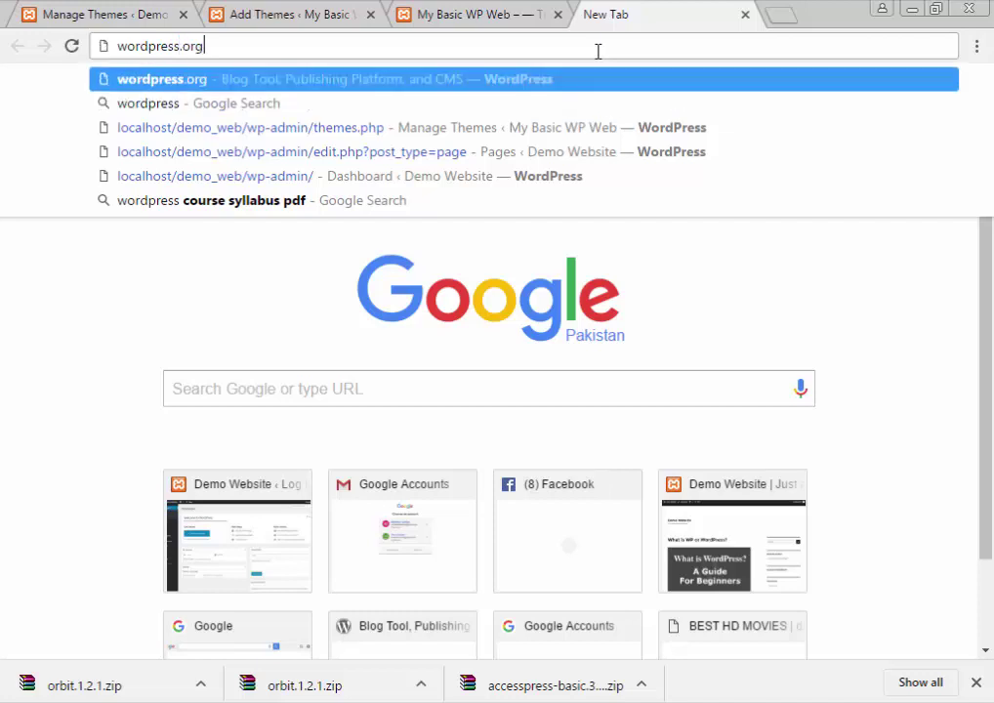
{"action": "key", "text": "Return"}
Return to the Add Themes page and check the status of the Tiny Forge installation
{"action": "left_click", "coordinate": [293, 14]}
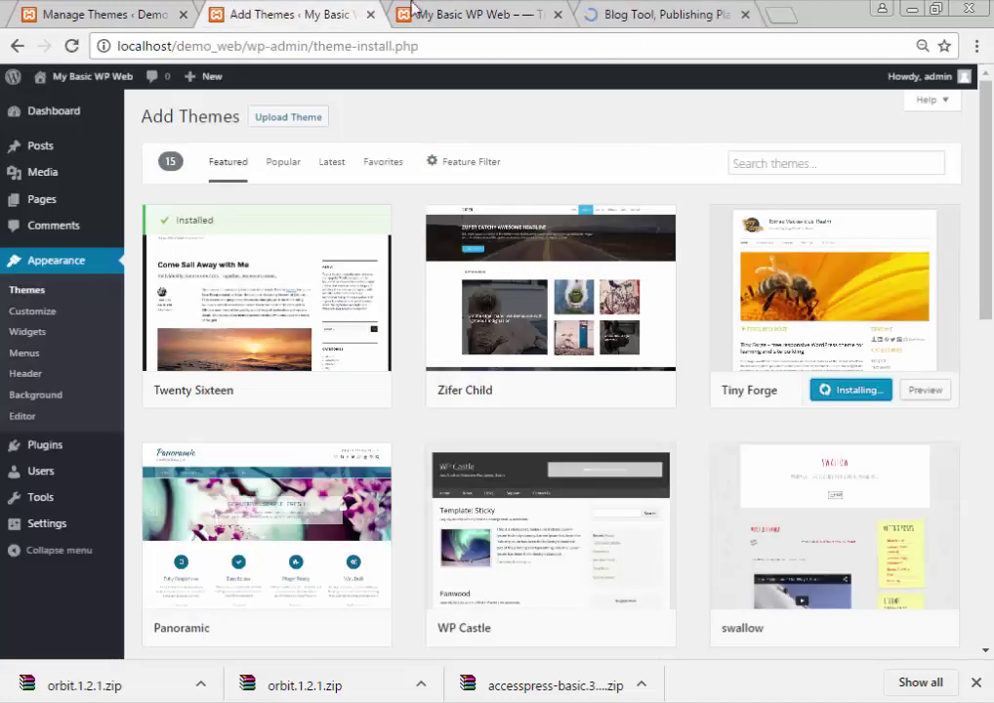
{"action": "left_click_drag", "start_coordinate": [479, 8], "coordinate": [444, 14]}
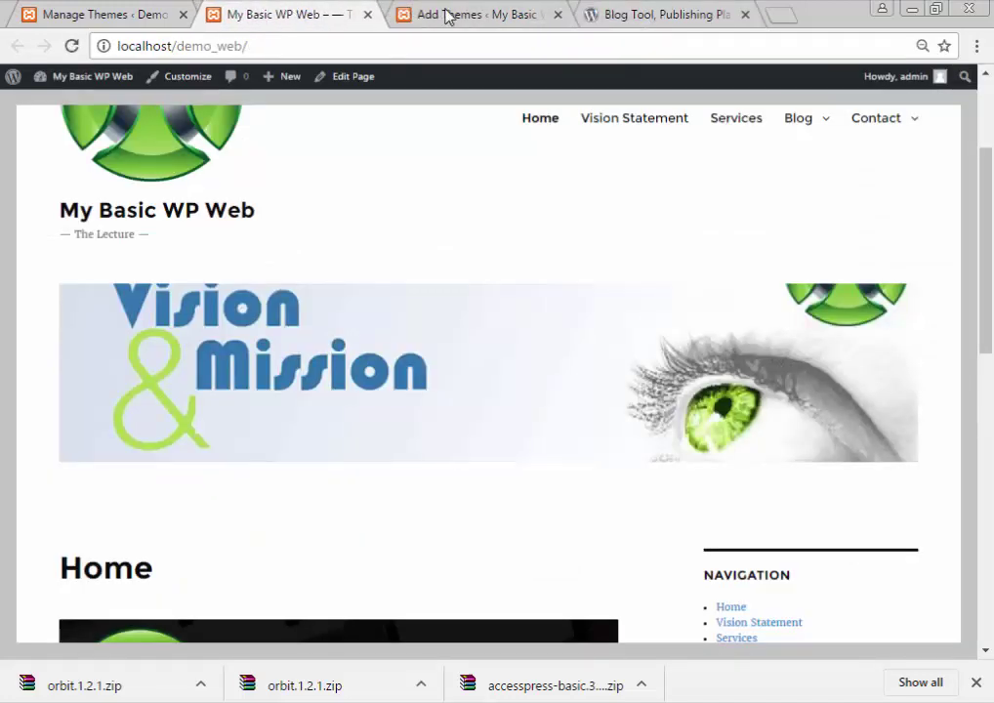
{"action": "left_click", "coordinate": [459, 14]}
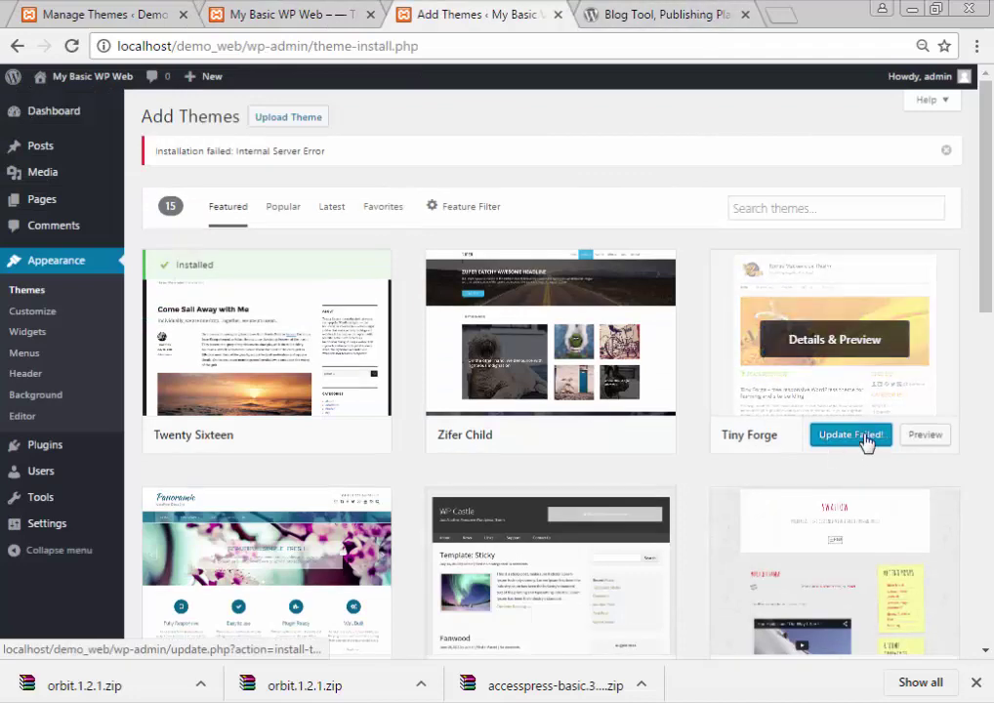
Open the themes directory on wordpress.org and find the Tiny Forge theme's download among the featured themes
{"action": "left_click", "coordinate": [636, 9]}
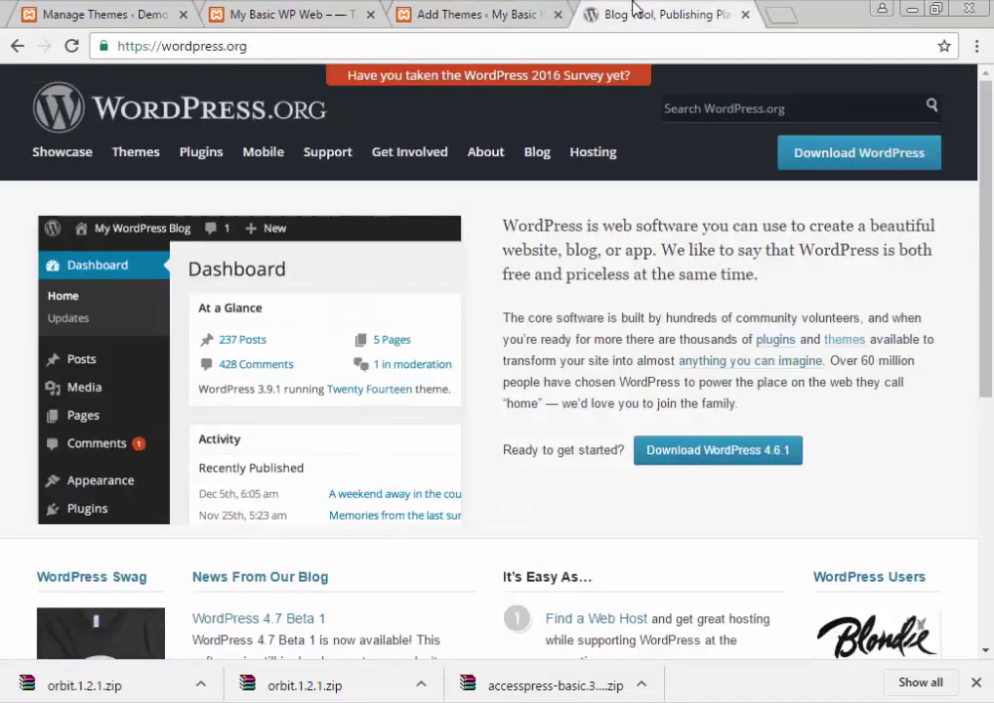
{"action": "left_click", "coordinate": [137, 156]}
{"action": "scroll", "coordinate": [357, 255], "scroll_direction": "down", "scroll_amount": 2}
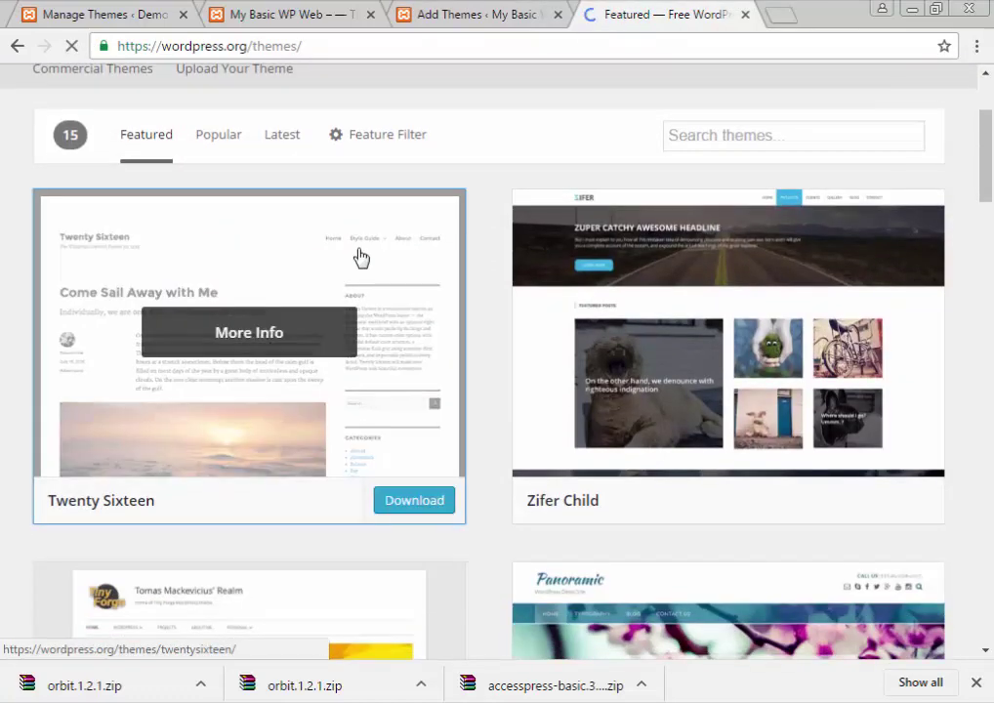
{"action": "scroll", "coordinate": [358, 255], "scroll_direction": "down", "scroll_amount": 3}
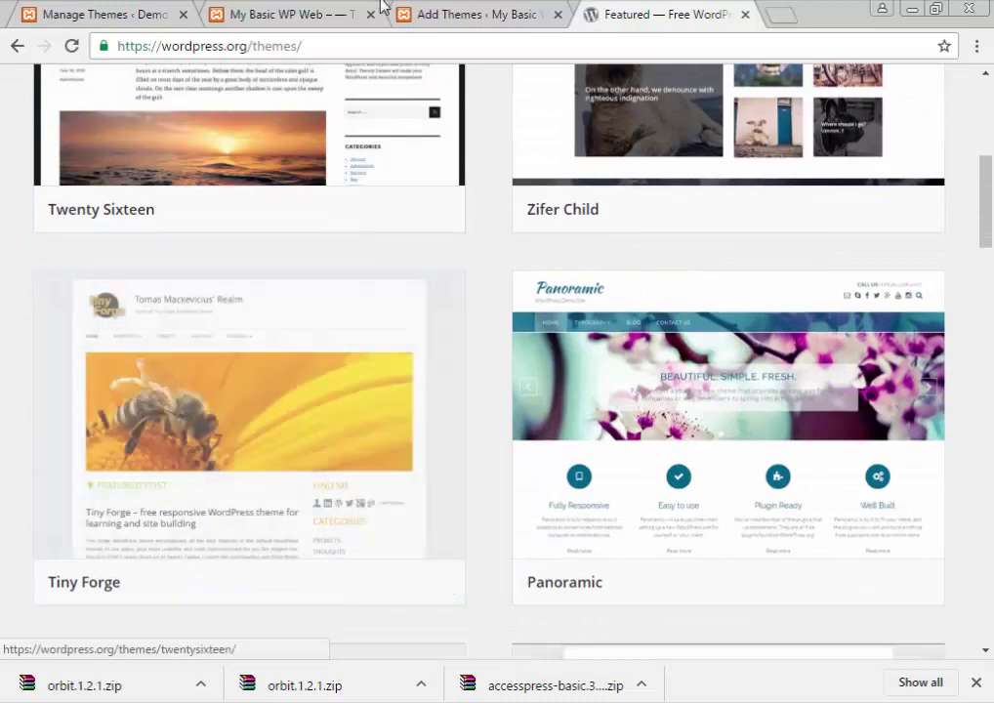
{"action": "left_click", "coordinate": [435, 14]}
{"action": "left_click", "coordinate": [623, 12]}
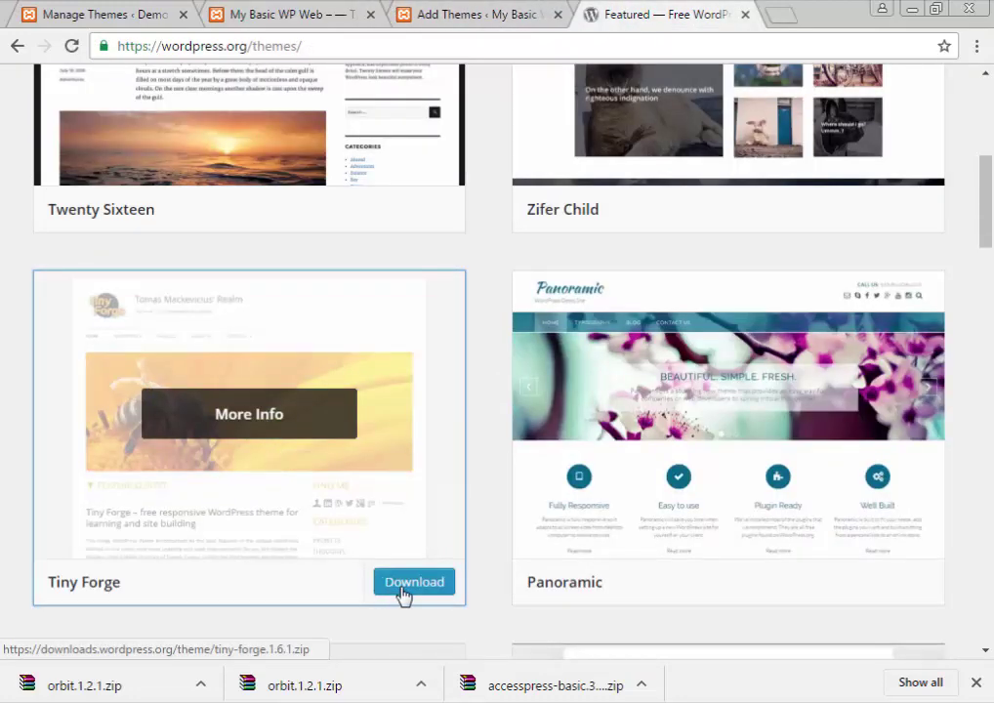
{"action": "left_click", "coordinate": [976, 683]}
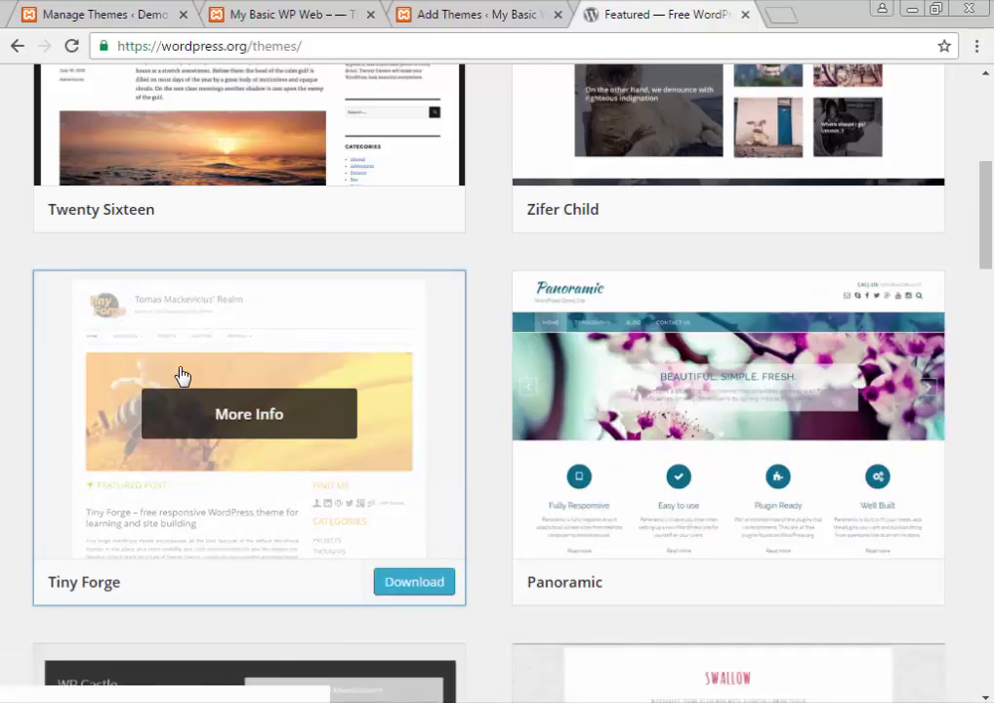
{"action": "scroll", "coordinate": [271, 362], "scroll_direction": "down", "scroll_amount": 1}
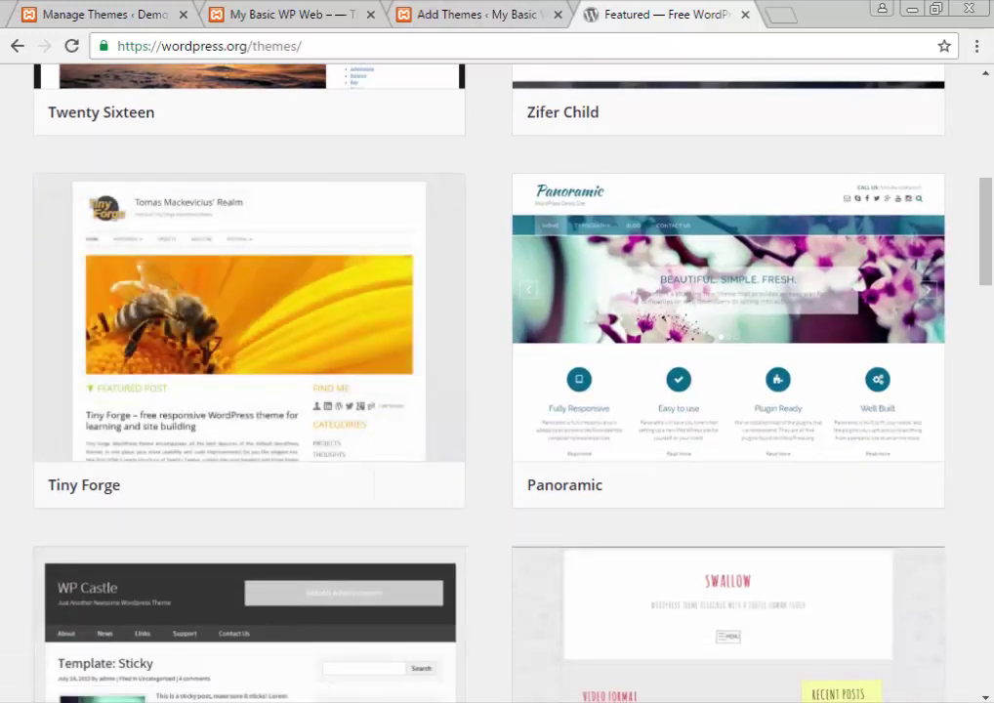
Open the desktop's Themes folder and delete the extracted accesspress-basic.3.0.6, orbit.1.2.1 and tiny-forge.1.6.1 folders, keeping the zip archives
{"action": "left_click", "coordinate": [990, 700]}
{"action": "double_click", "coordinate": [943, 532]}
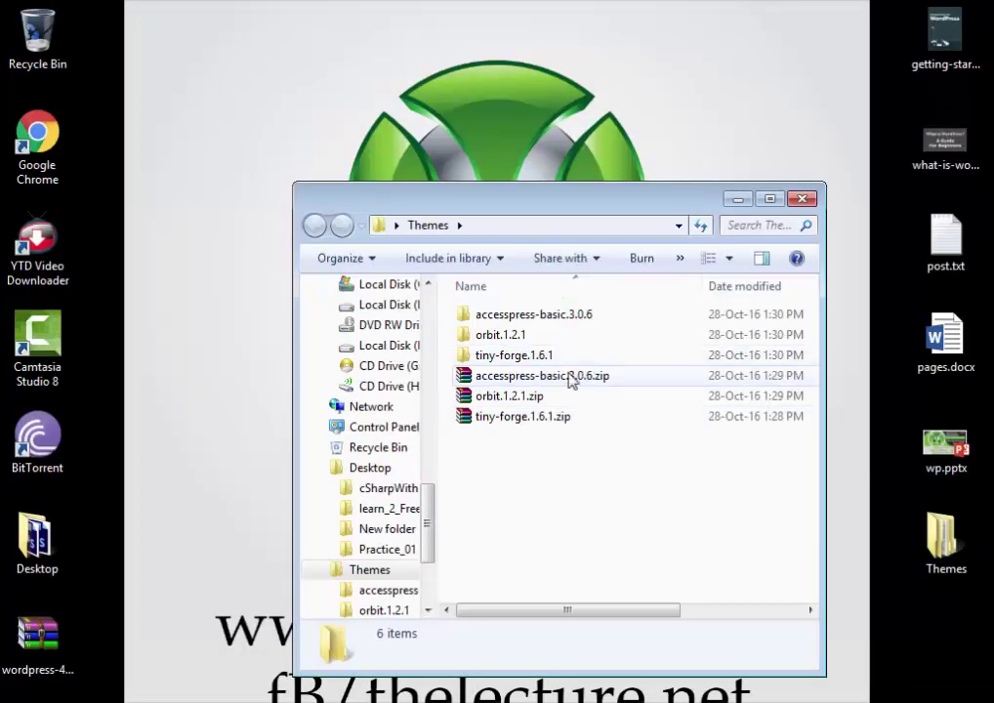
{"action": "left_click", "coordinate": [517, 353]}
{"action": "left_click", "coordinate": [500, 314], "text": "shift"}
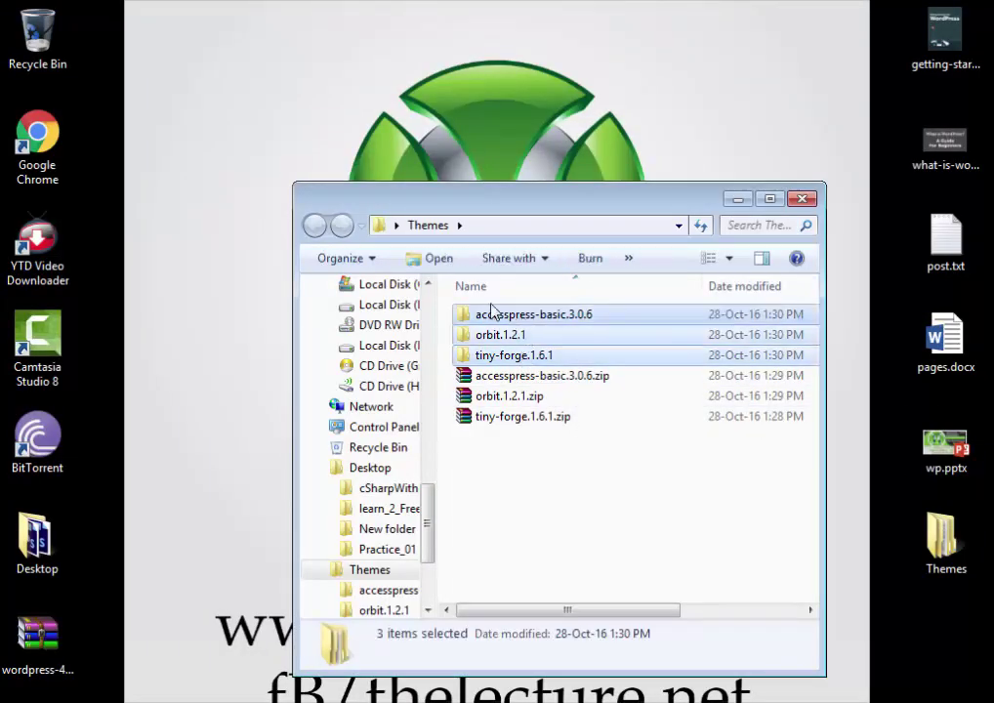
{"action": "key", "text": "Delete"}
{"action": "key", "text": "Return"}
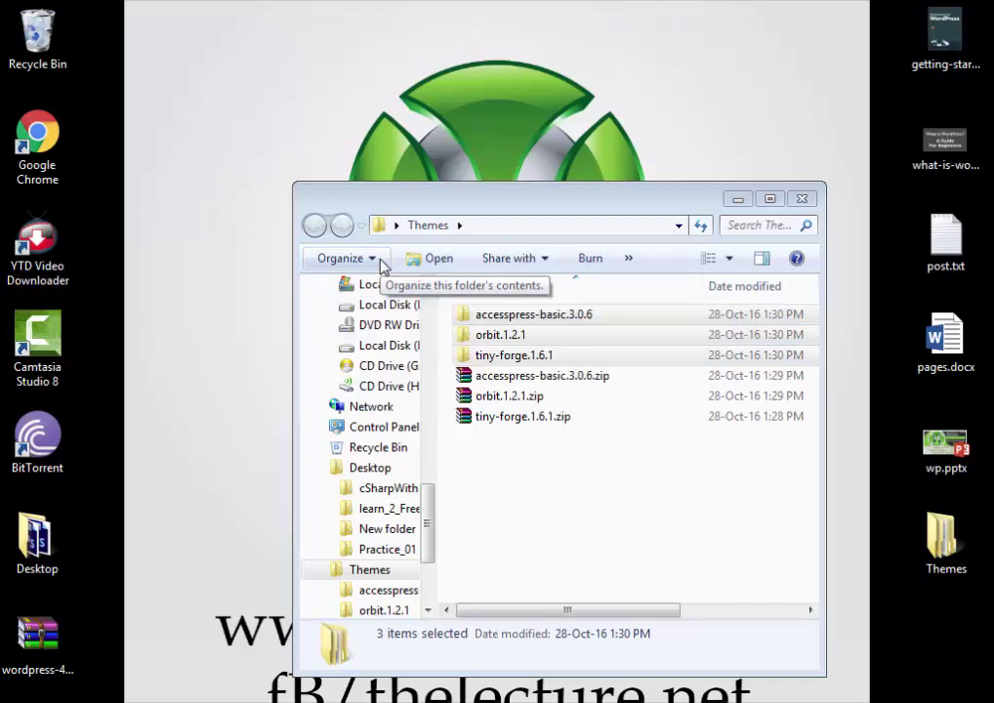
{"action": "left_click_drag", "start_coordinate": [567, 454], "coordinate": [484, 320]}
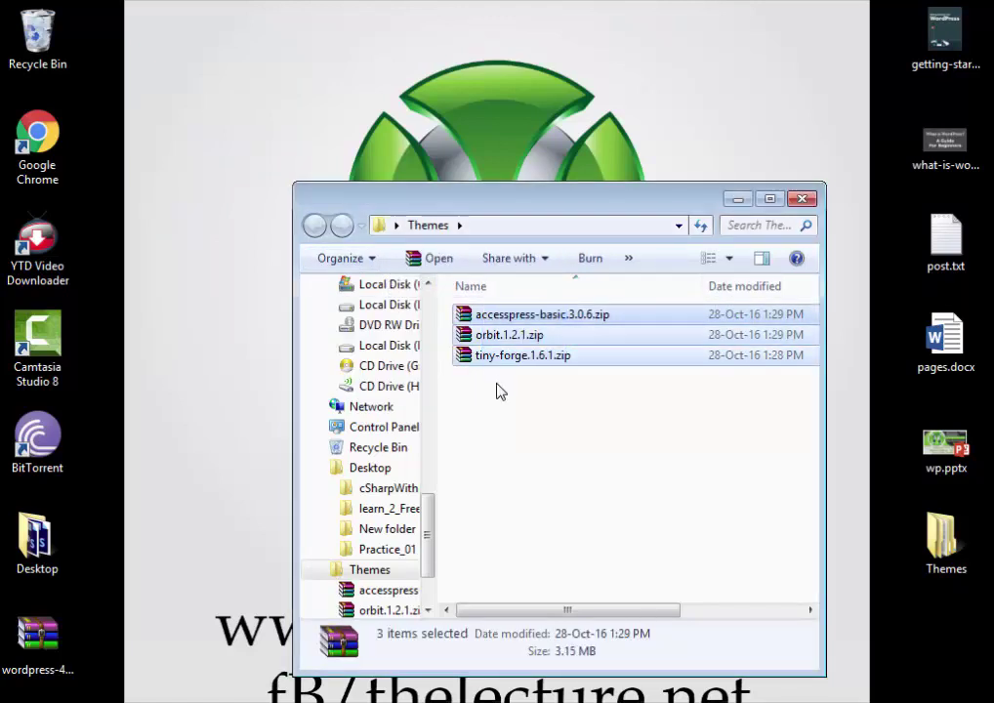
{"action": "left_click", "coordinate": [497, 390]}
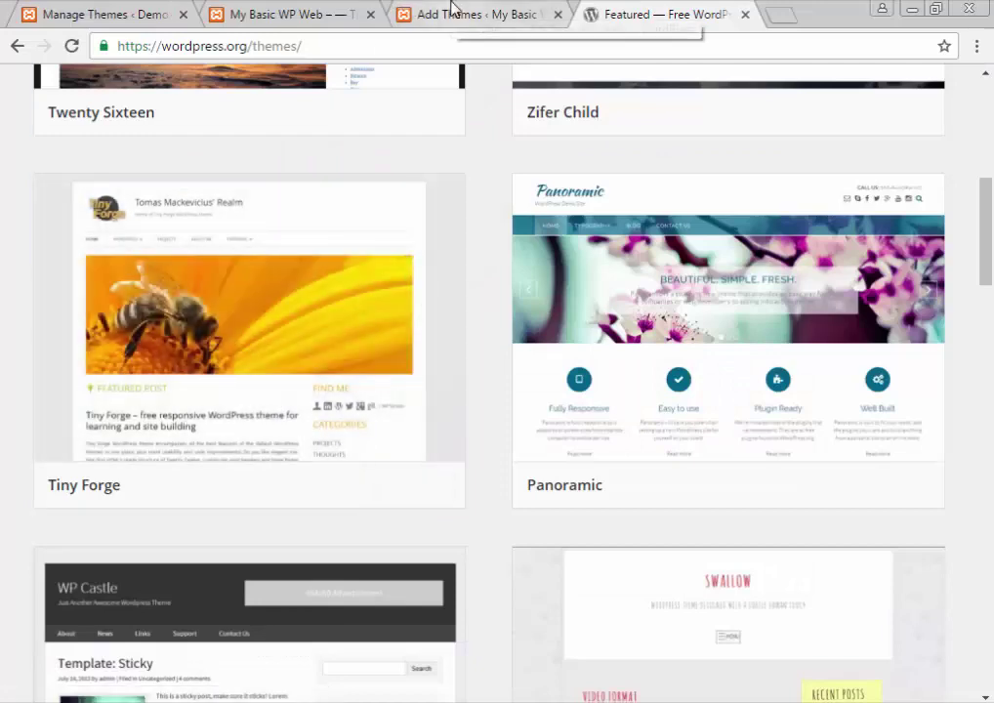
Back in the browser, upload tiny-forge.1.6.1.zip from the desktop's Themes folder to the WordPress site and install the theme
{"action": "left_click", "coordinate": [452, 14]}
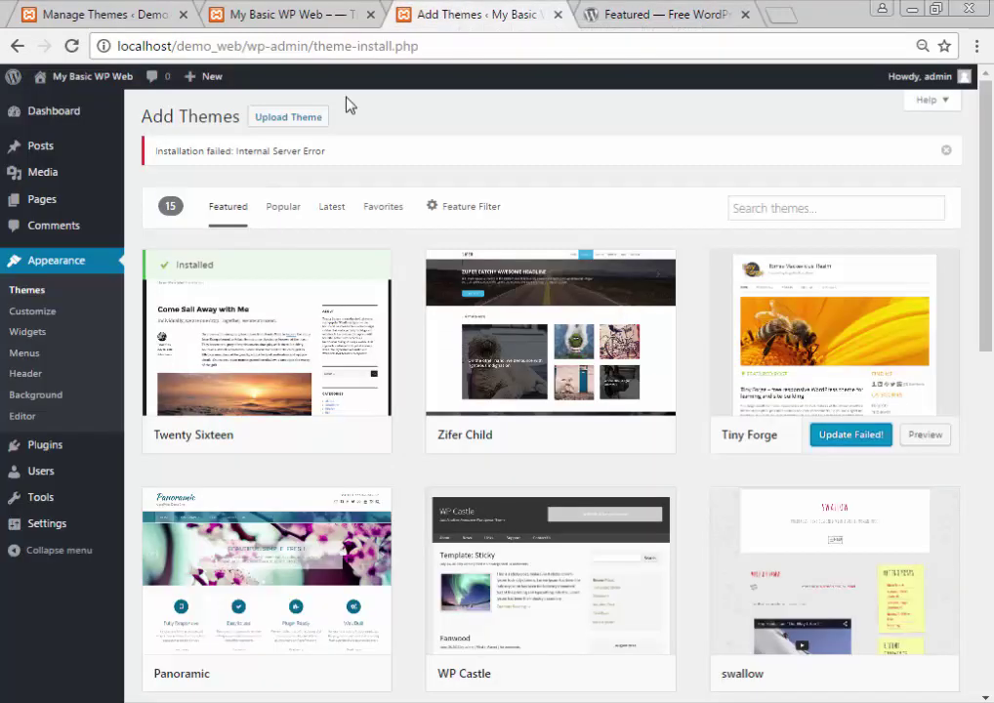
{"action": "left_click", "coordinate": [272, 117]}
{"action": "left_click", "coordinate": [432, 306]}
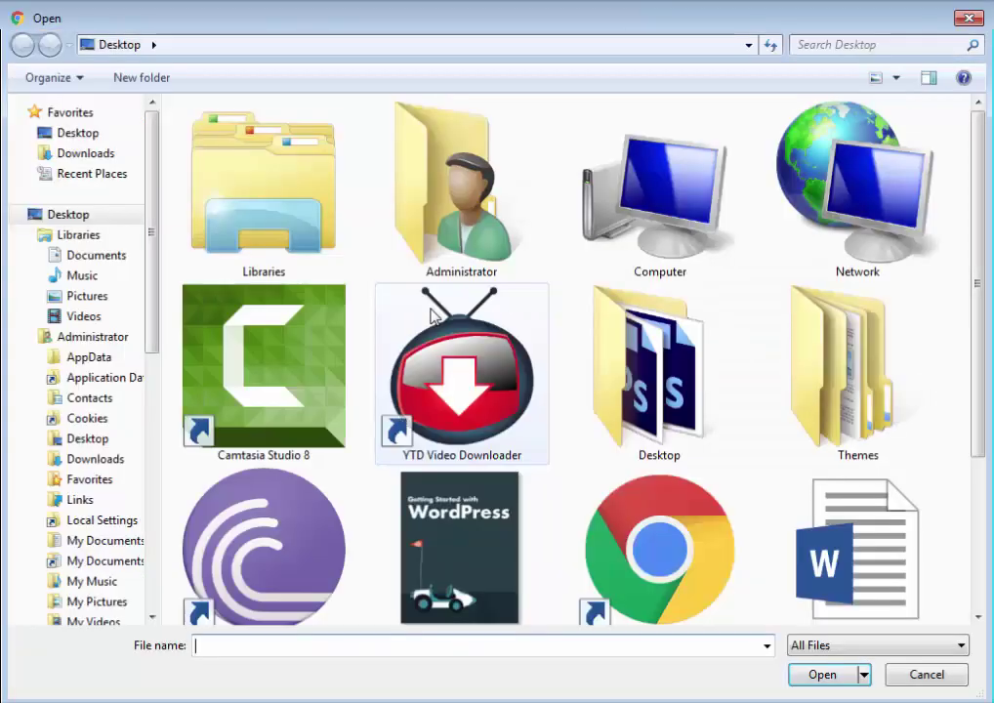
{"action": "double_click", "coordinate": [838, 372]}
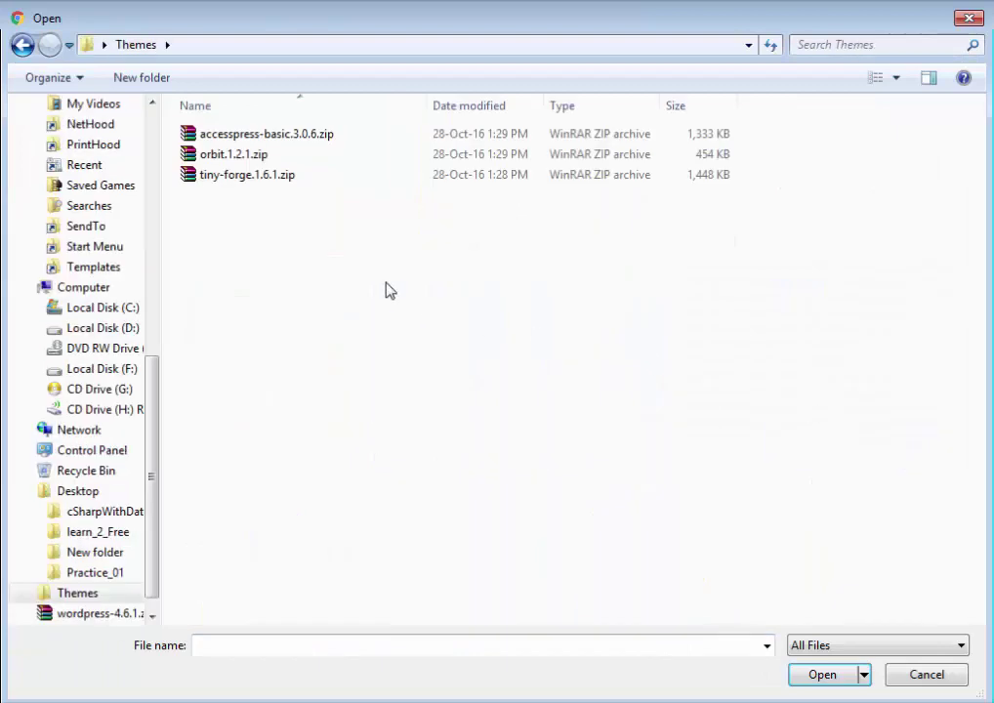
{"action": "double_click", "coordinate": [259, 174]}
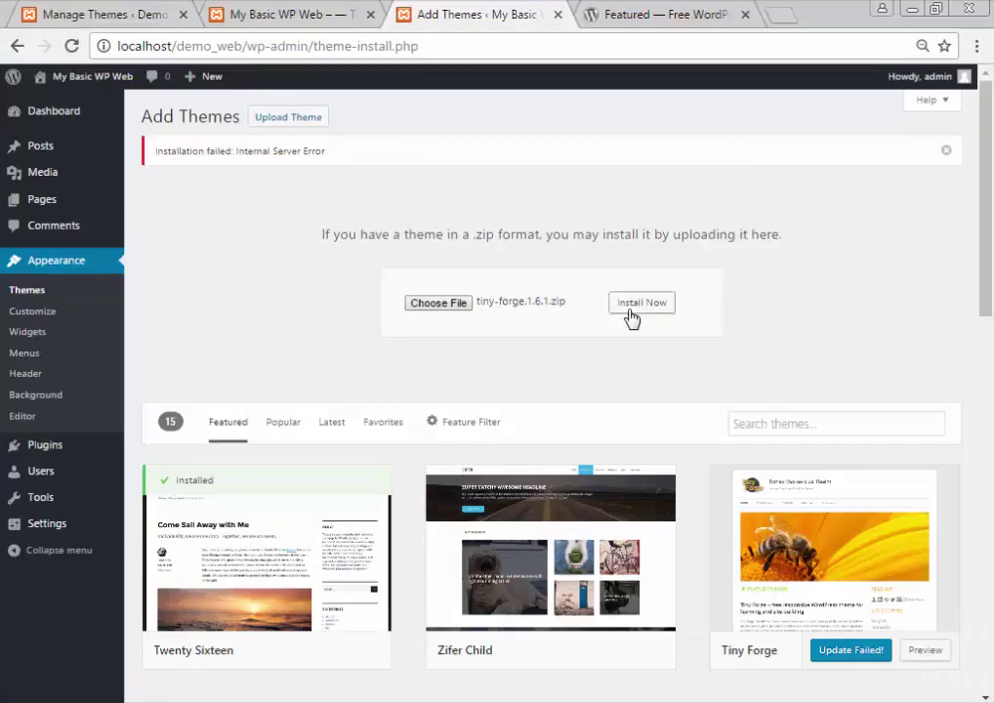
{"action": "left_click", "coordinate": [637, 305]}
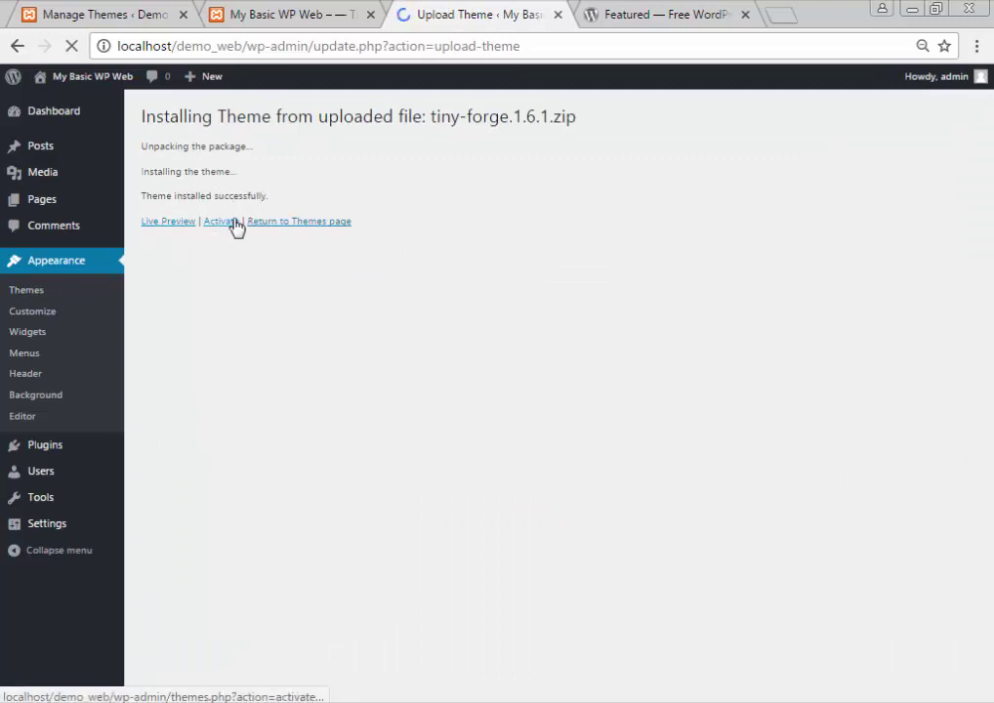
Return to the installed themes, and reopen the Add Themes page to check Tiny Forge's entry among the featured themes
{"action": "left_click", "coordinate": [284, 224]}
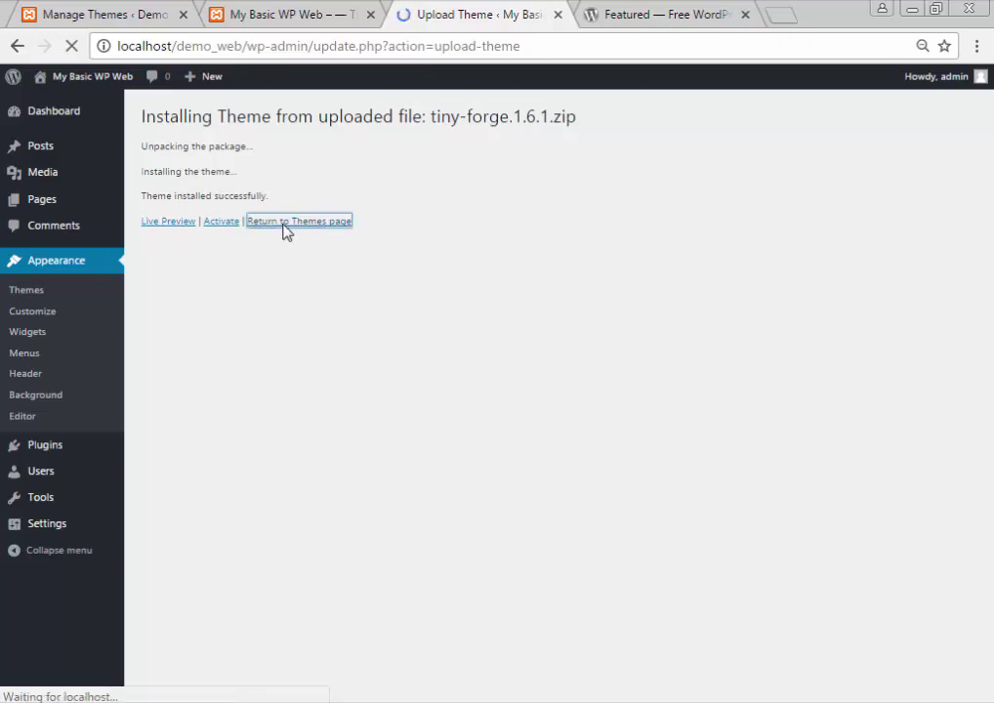
{"action": "mouse_move", "coordinate": [546, 215]}
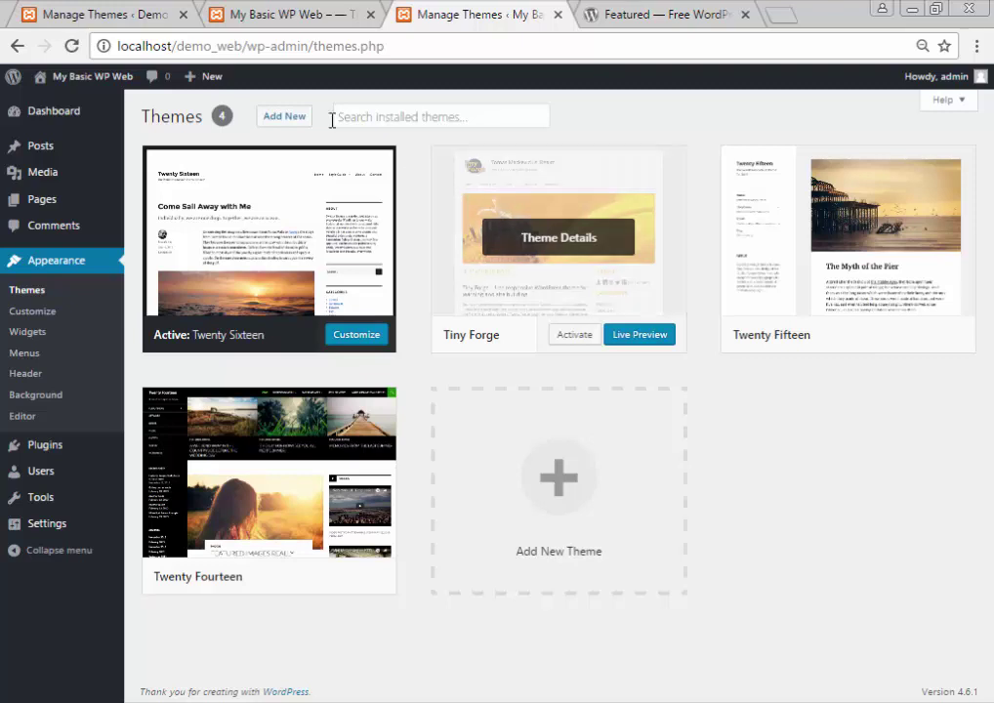
{"action": "left_click", "coordinate": [270, 118]}
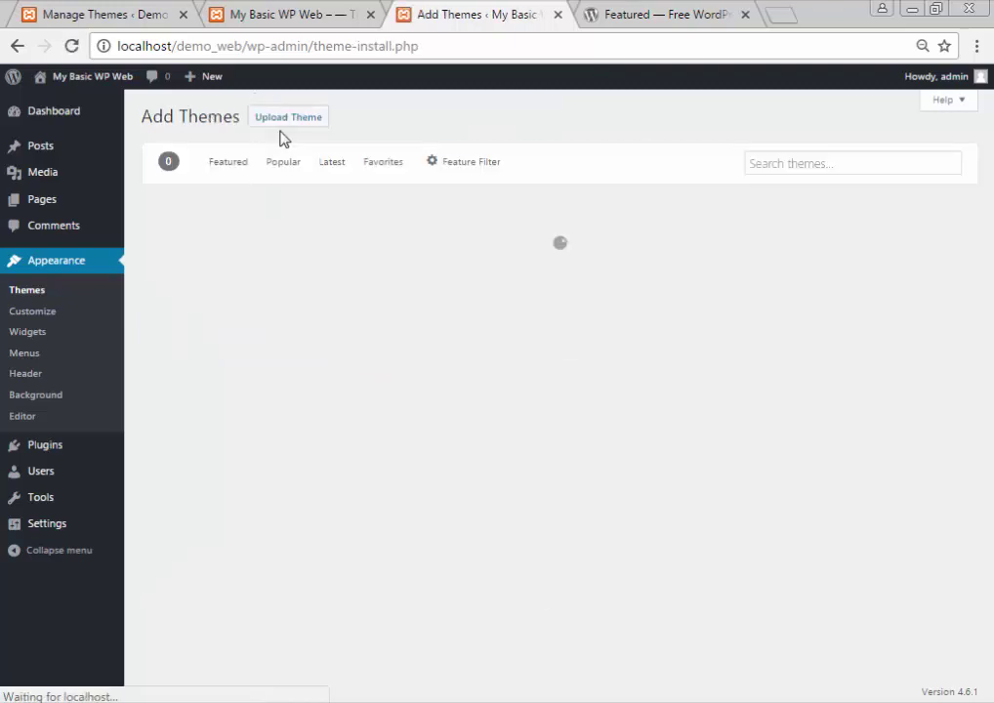
{"action": "left_click", "coordinate": [868, 165]}
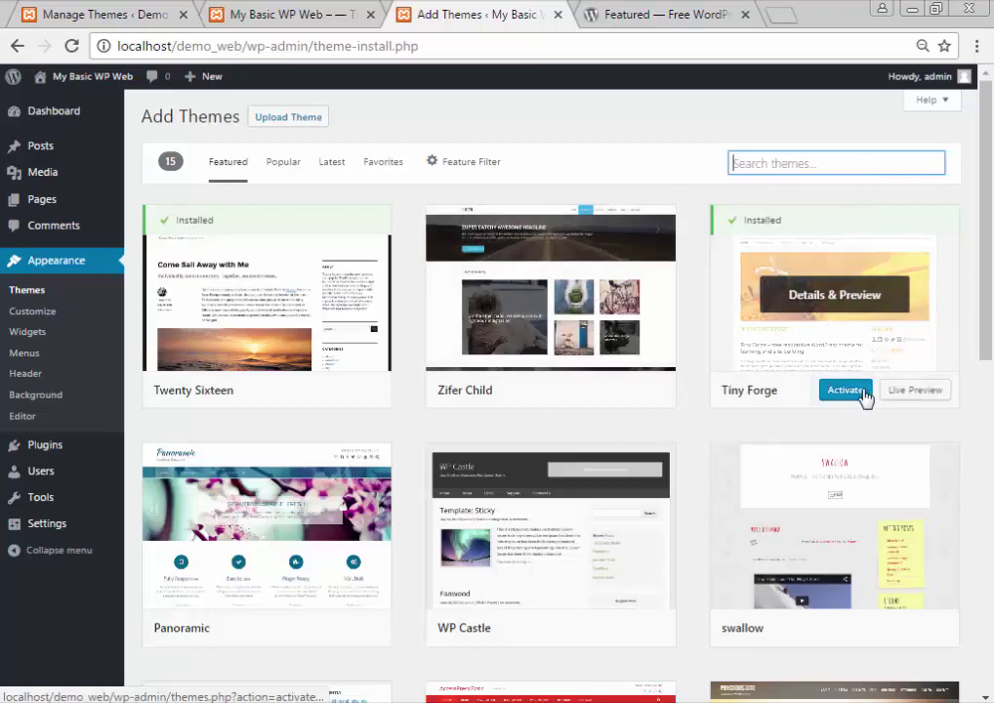
In the desktop's Themes folder, extract tiny-forge.1.6.1.zip, orbit.1.2.1.zip and accesspress-basic.3.0.6.zip, each into a folder of its own name
{"action": "mouse_move", "coordinate": [586, 395]}
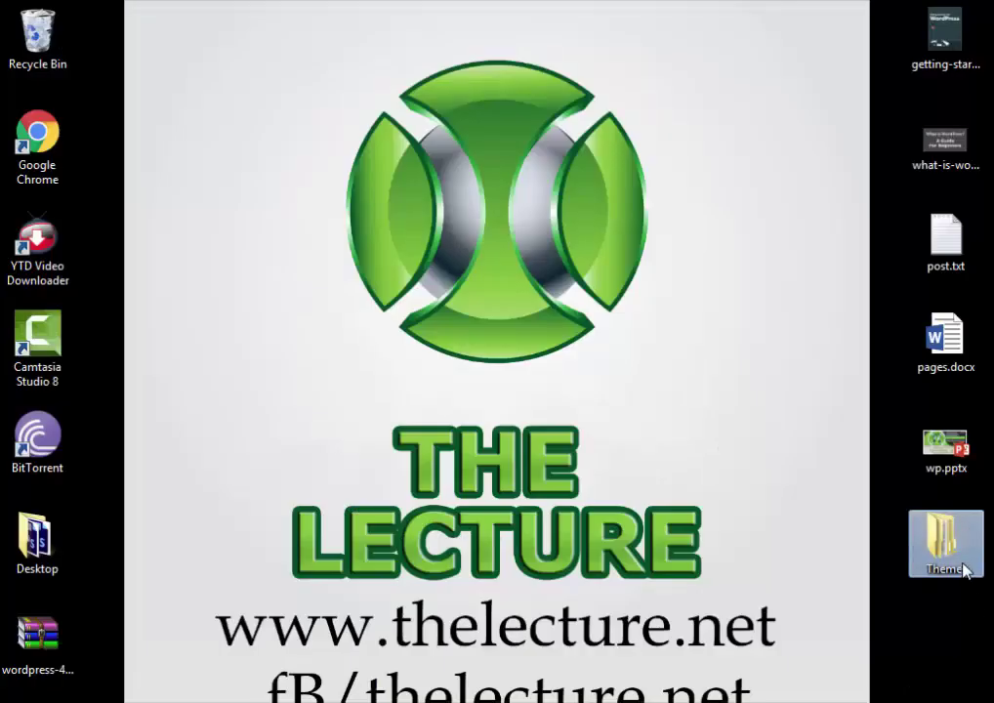
{"action": "double_click", "coordinate": [943, 545]}
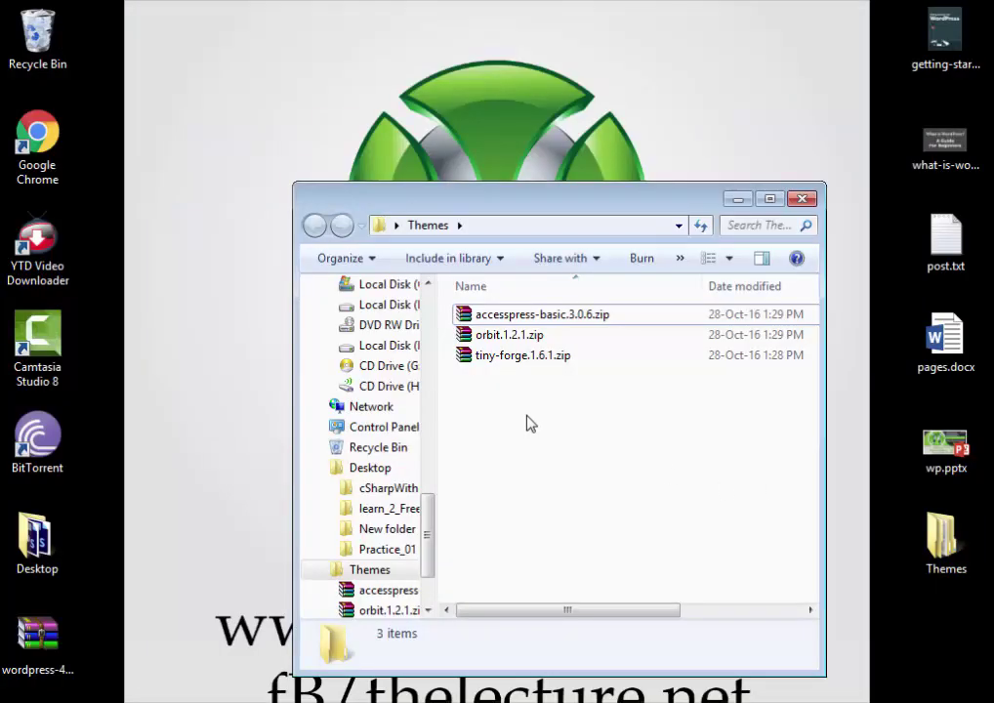
{"action": "left_click", "coordinate": [525, 359]}
{"action": "right_click", "coordinate": [525, 359]}
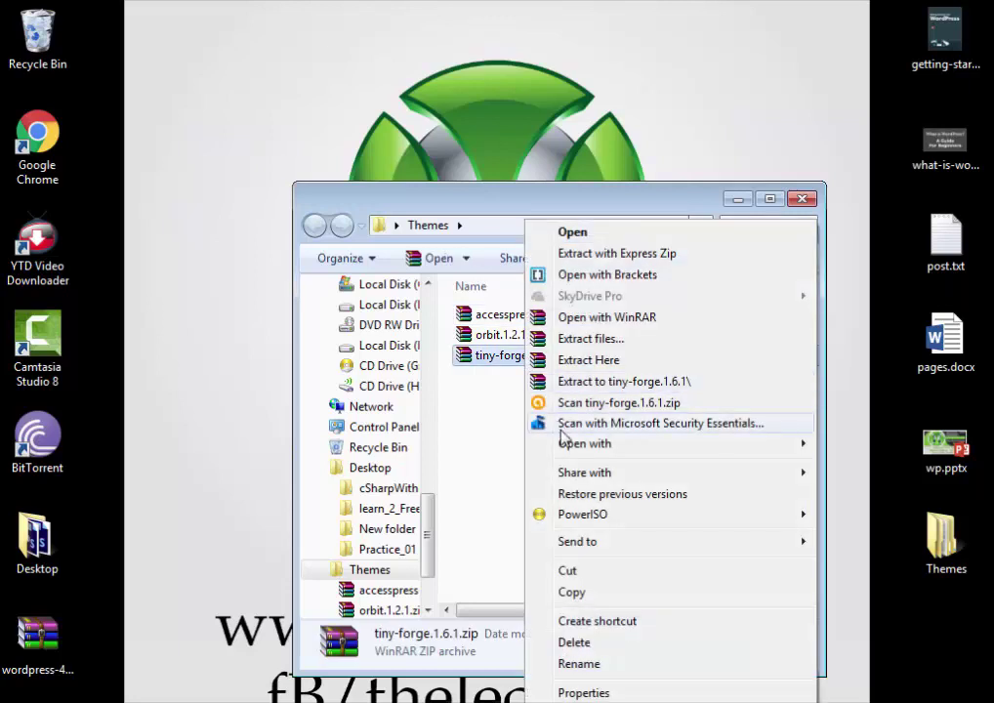
{"action": "left_click", "coordinate": [576, 381]}
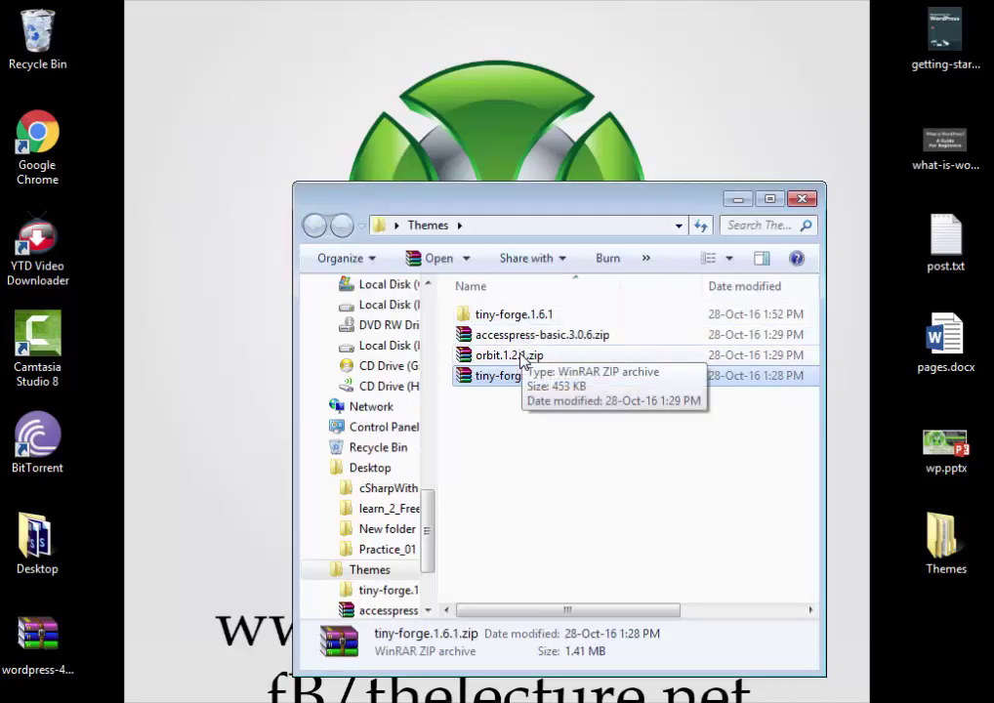
{"action": "left_click", "coordinate": [524, 358]}
{"action": "right_click", "coordinate": [524, 357]}
{"action": "left_click", "coordinate": [566, 381]}
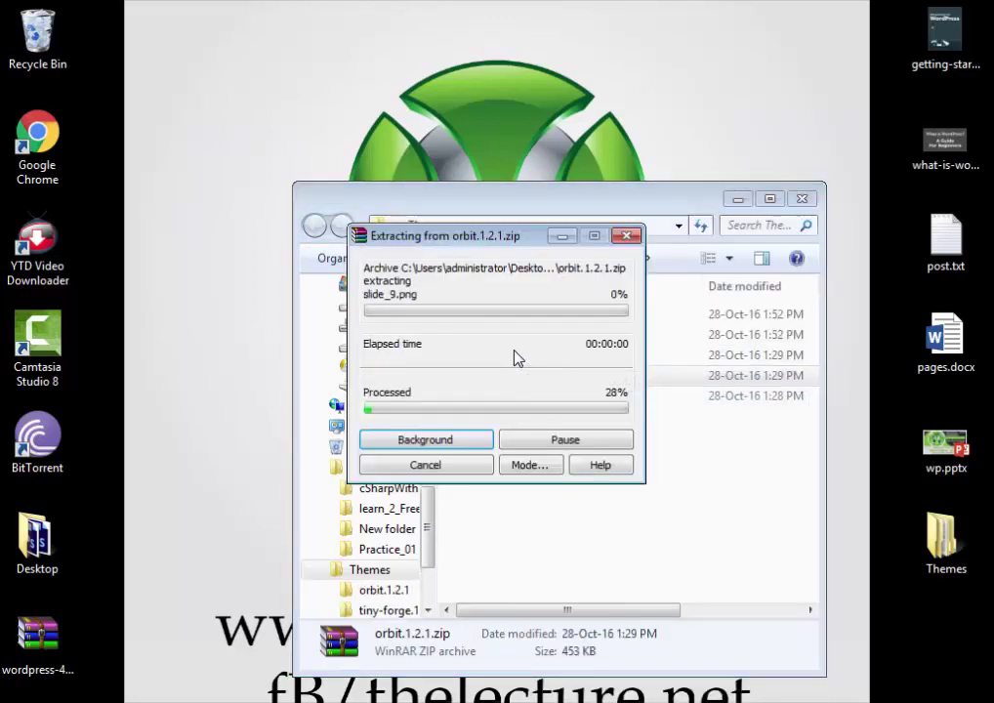
{"action": "left_click", "coordinate": [517, 357]}
{"action": "right_click", "coordinate": [516, 358]}
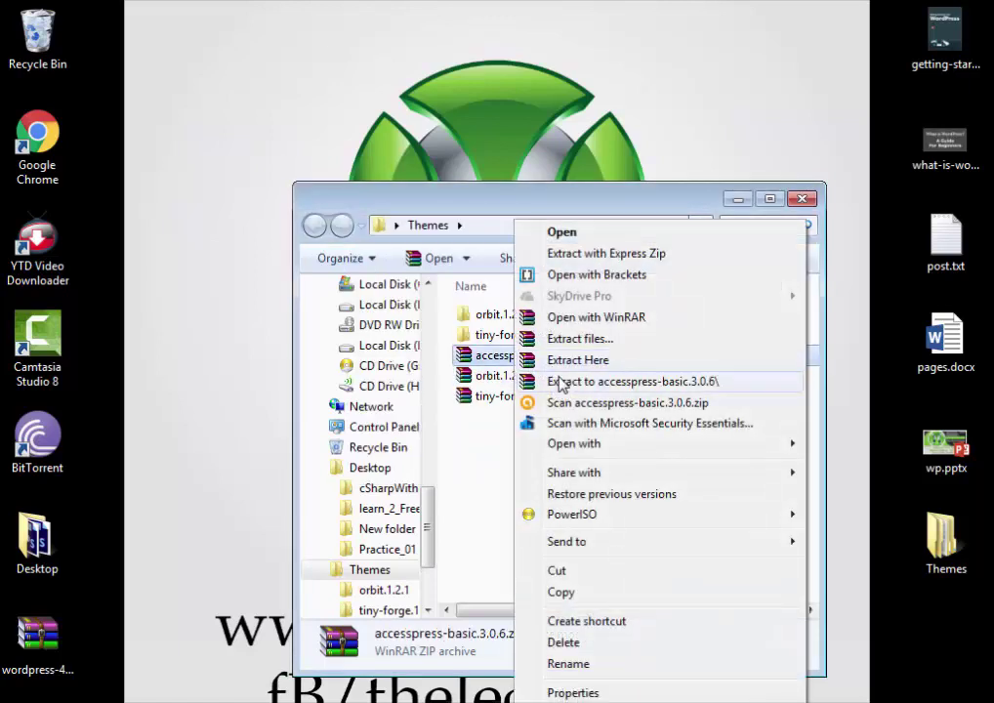
{"action": "left_click", "coordinate": [562, 382]}
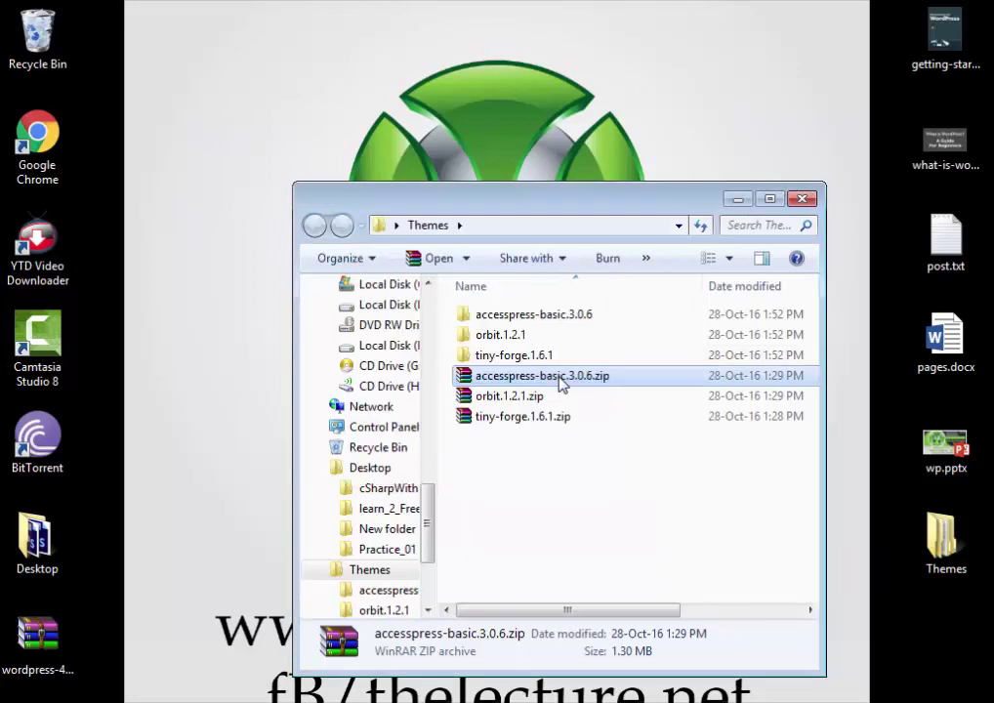
Copy the tiny-forge folder from inside the extracted tiny-forge.1.6.1 folder, and go back to the Themes folder
{"action": "double_click", "coordinate": [531, 361]}
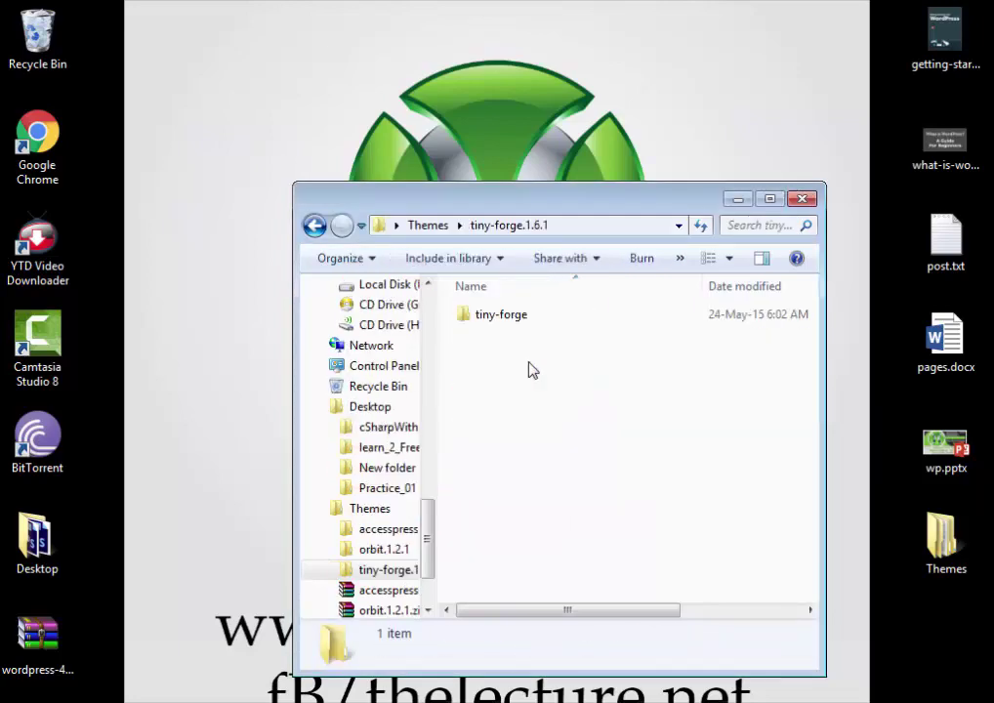
{"action": "left_click", "coordinate": [513, 328]}
{"action": "right_click", "coordinate": [515, 331]}
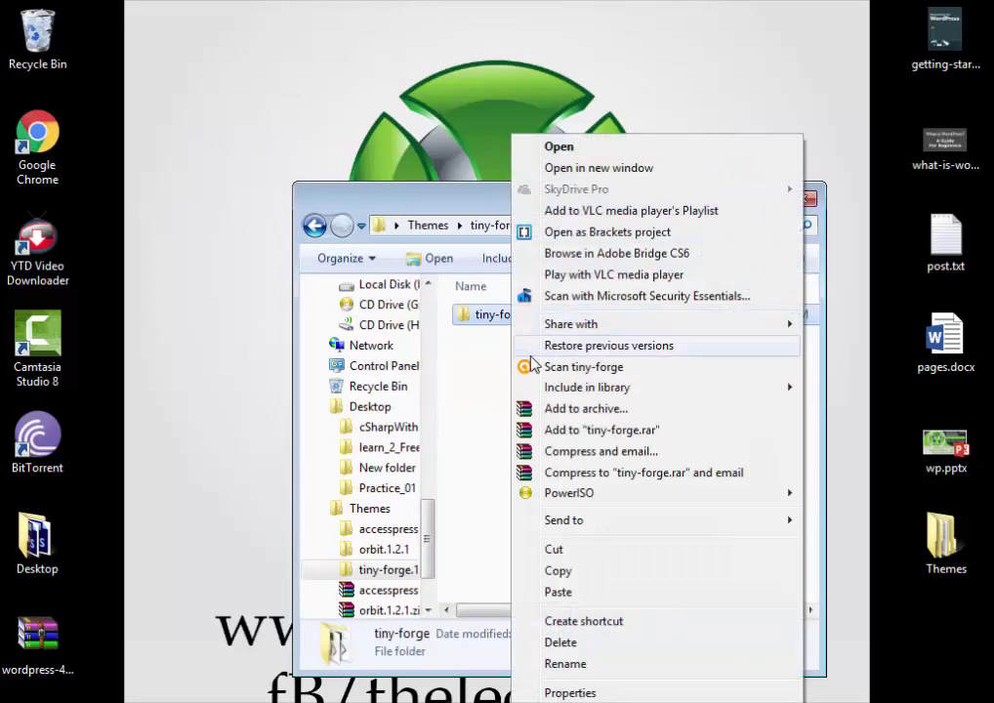
{"action": "left_click", "coordinate": [582, 568]}
{"action": "left_click", "coordinate": [315, 226]}
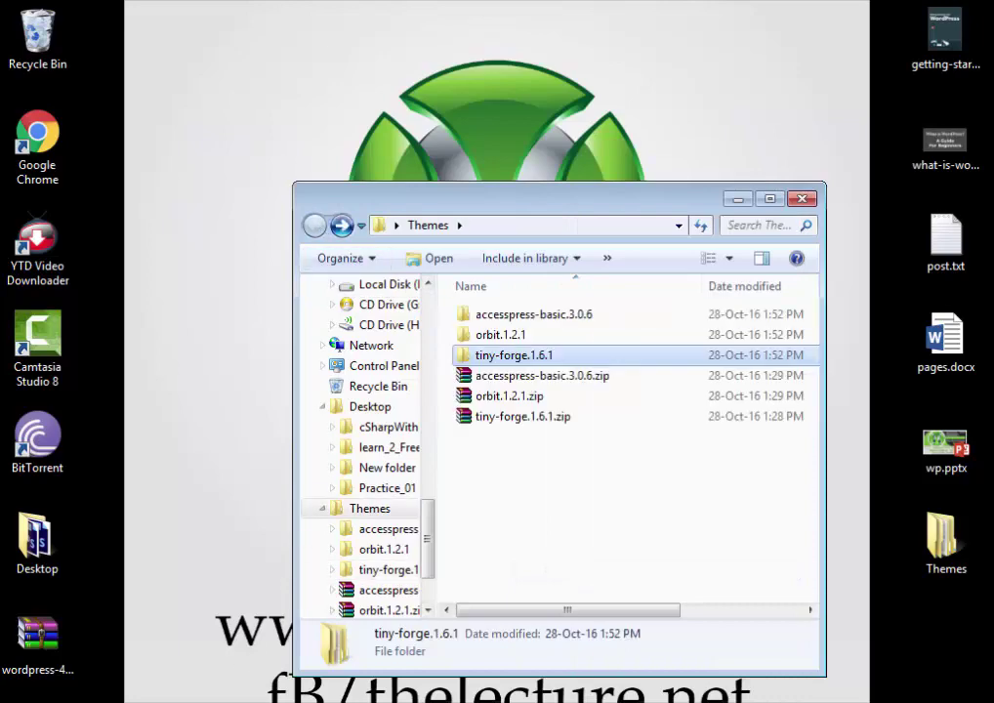
In a second file window, open the WordPress site's folder C:\xampp\htdocs\demo_web
{"action": "key", "text": "super"}
{"action": "left_click", "coordinate": [289, 497]}
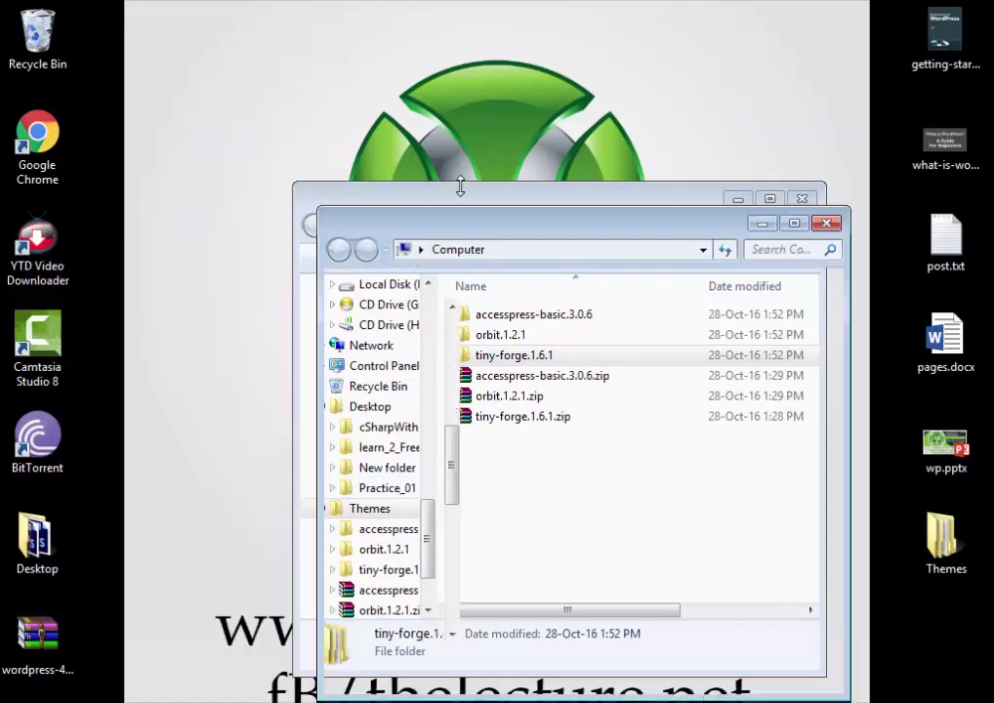
{"action": "left_click", "coordinate": [560, 358]}
{"action": "double_click", "coordinate": [560, 358]}
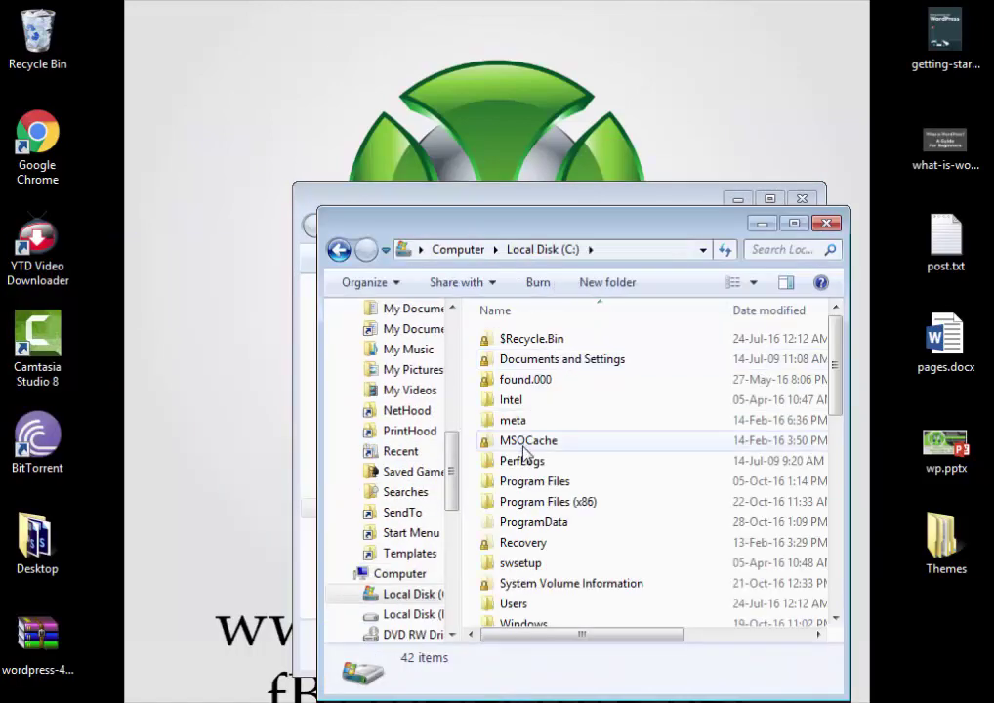
{"action": "left_click", "coordinate": [526, 616]}
{"action": "scroll", "coordinate": [526, 605], "scroll_direction": "down", "scroll_amount": 1}
{"action": "double_click", "coordinate": [524, 576]}
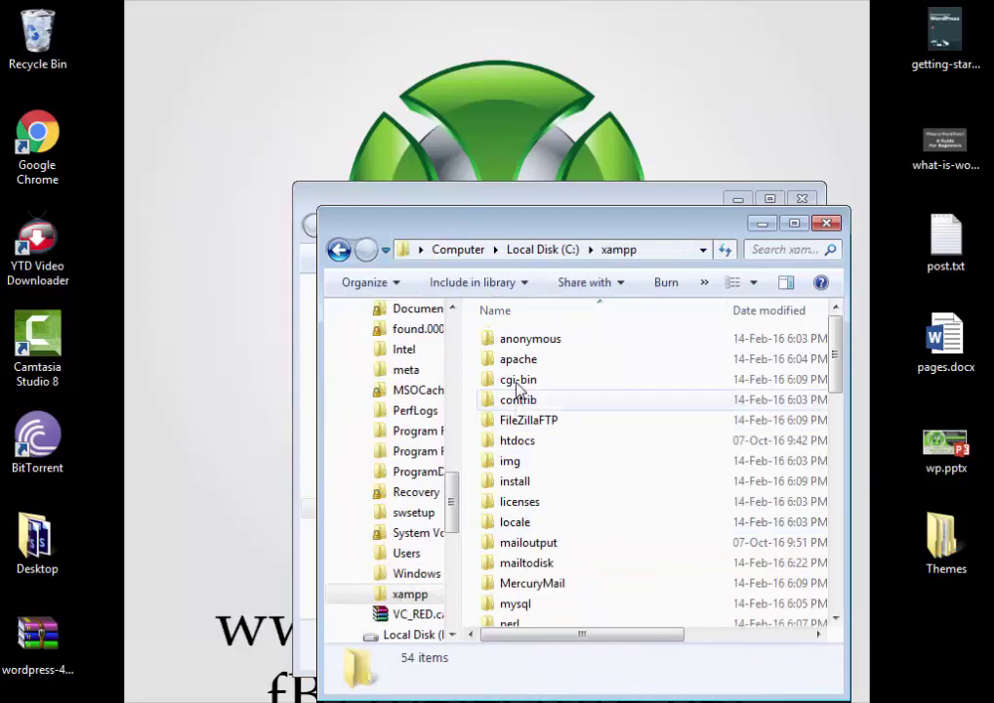
{"action": "double_click", "coordinate": [517, 442]}
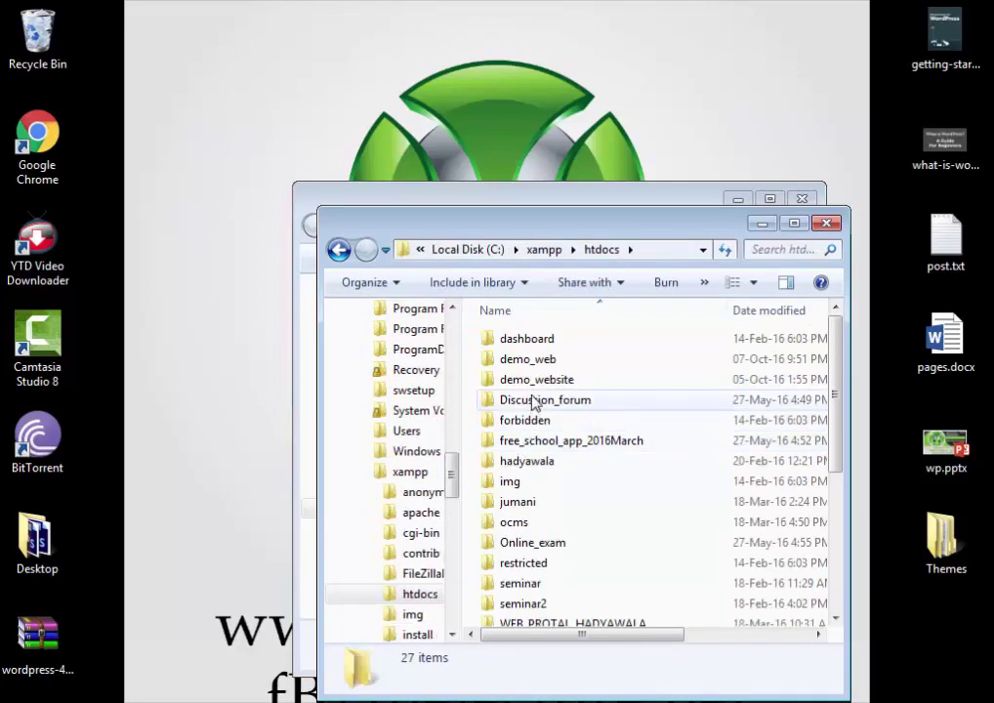
{"action": "double_click", "coordinate": [533, 357]}
Open the site's wp-content\themes folder and arrange its window so the extracted theme folders stay reachable
{"action": "left_click_drag", "start_coordinate": [533, 227], "coordinate": [393, 104]}
{"action": "left_click_drag", "start_coordinate": [192, 82], "coordinate": [109, 58]}
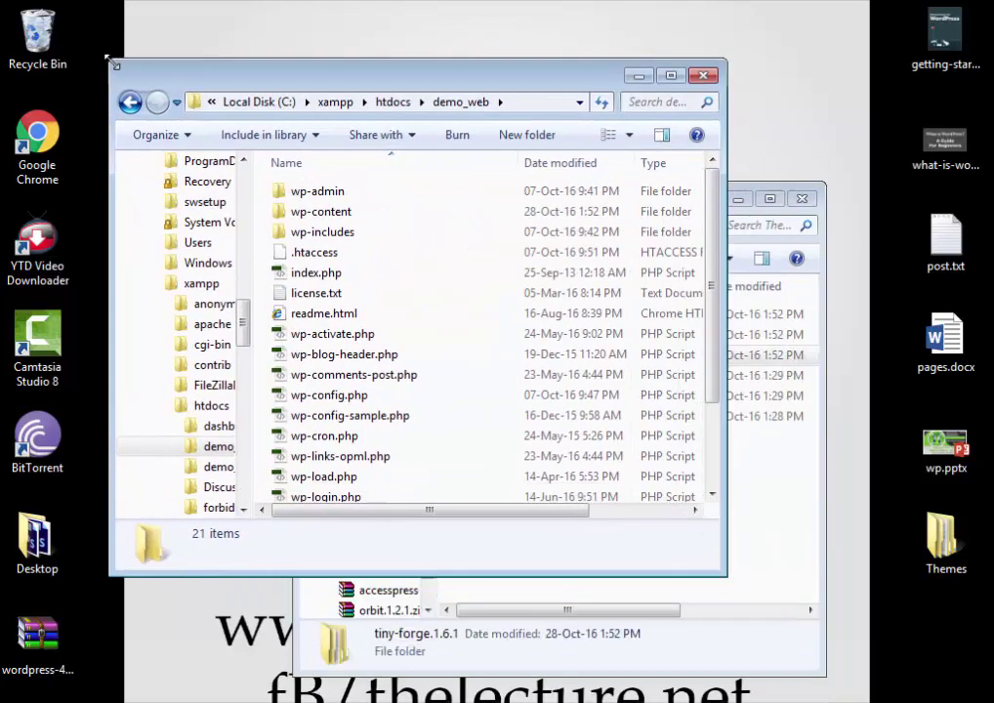
{"action": "double_click", "coordinate": [342, 214]}
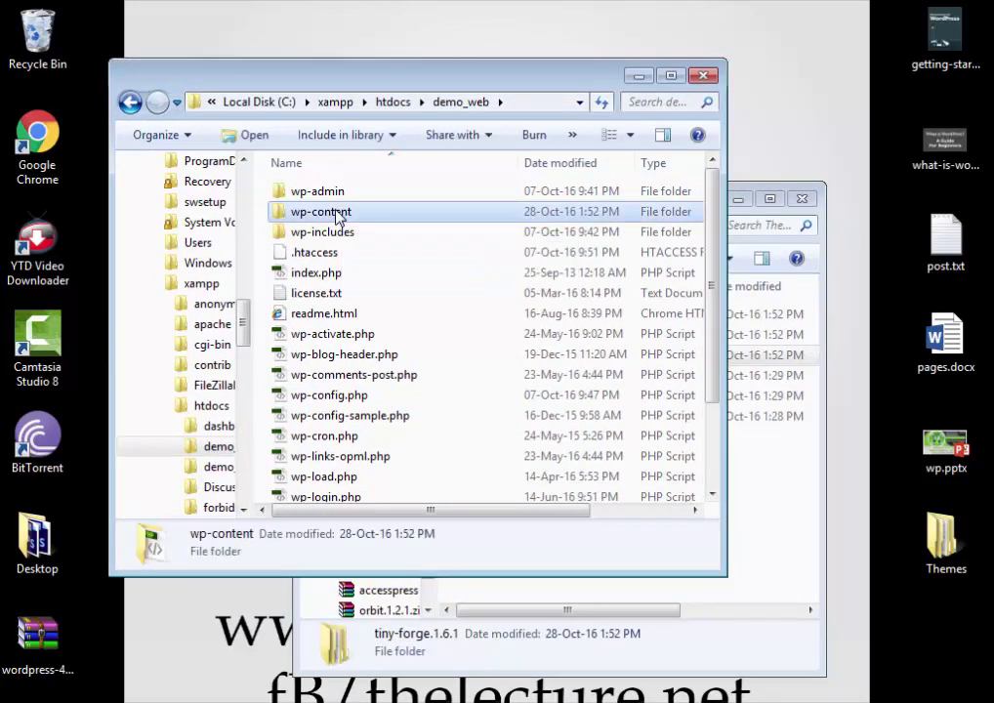
{"action": "double_click", "coordinate": [332, 221]}
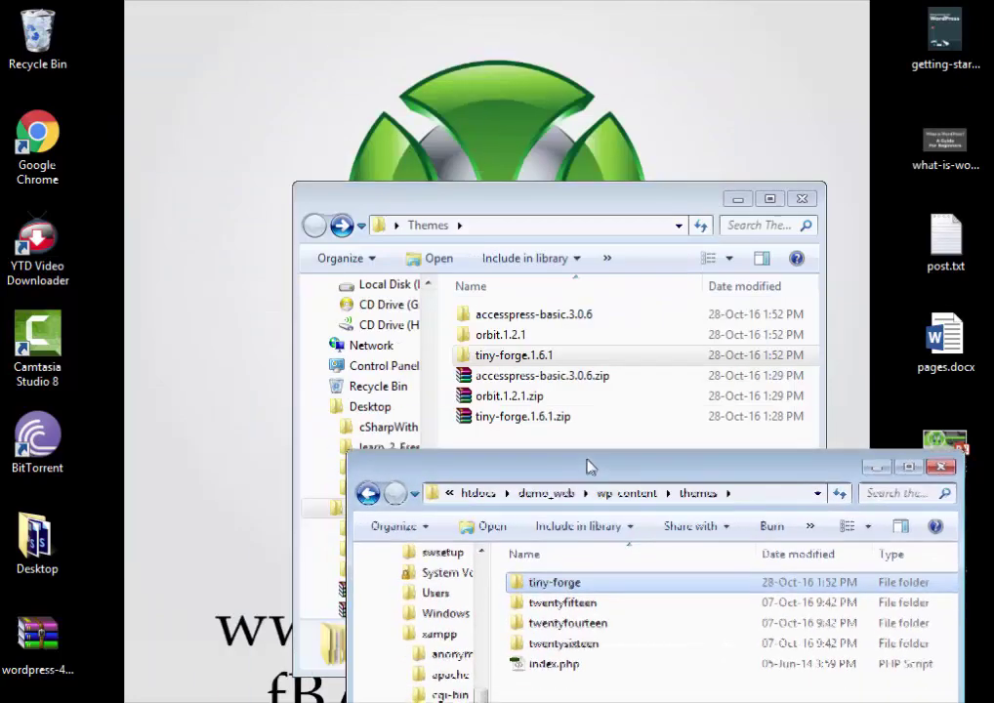
{"action": "left_click_drag", "start_coordinate": [590, 463], "coordinate": [572, 384]}
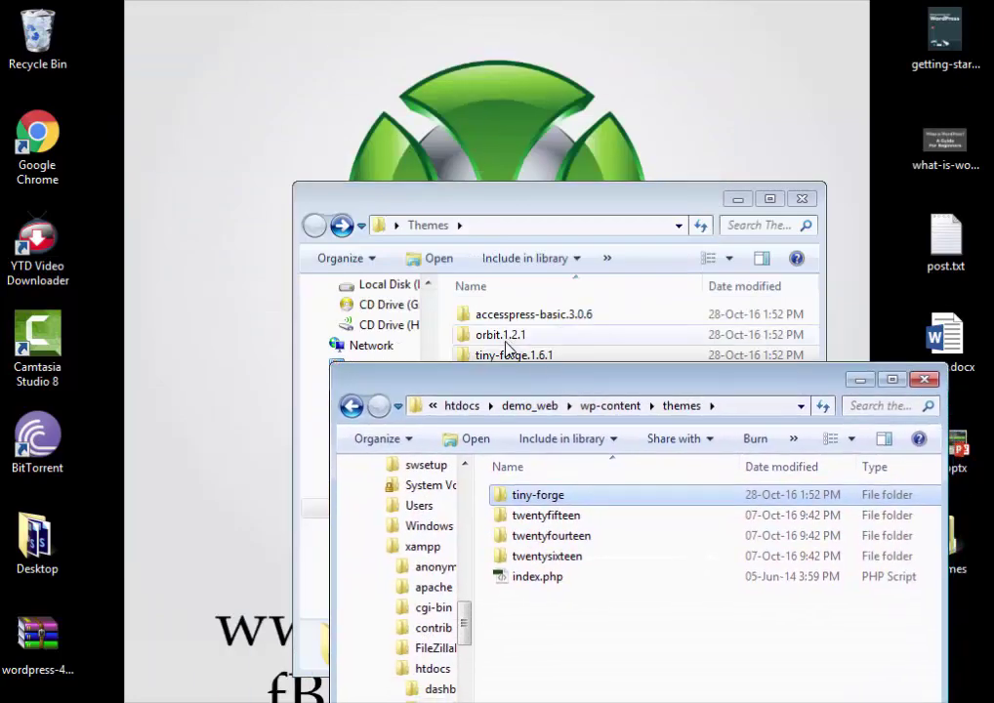
Copy the orbit folder from inside orbit.1.2.1 into the site's wp-content\themes folder
{"action": "double_click", "coordinate": [504, 336]}
{"action": "left_click", "coordinate": [502, 319]}
{"action": "right_click", "coordinate": [504, 327]}
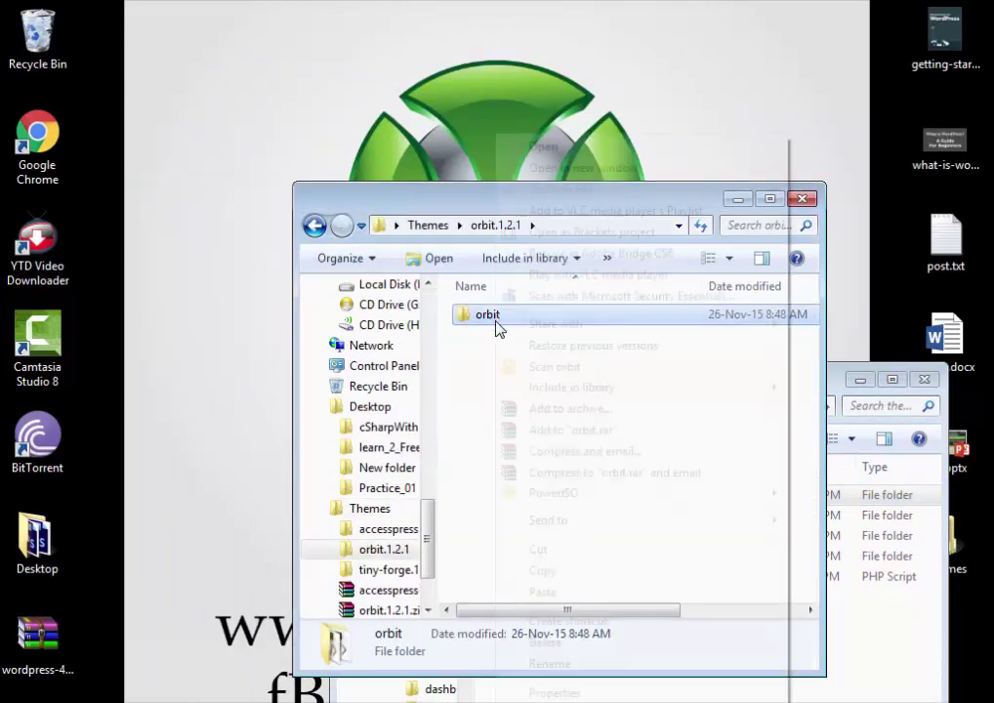
{"action": "left_click", "coordinate": [570, 578]}
{"action": "right_click", "coordinate": [898, 653]}
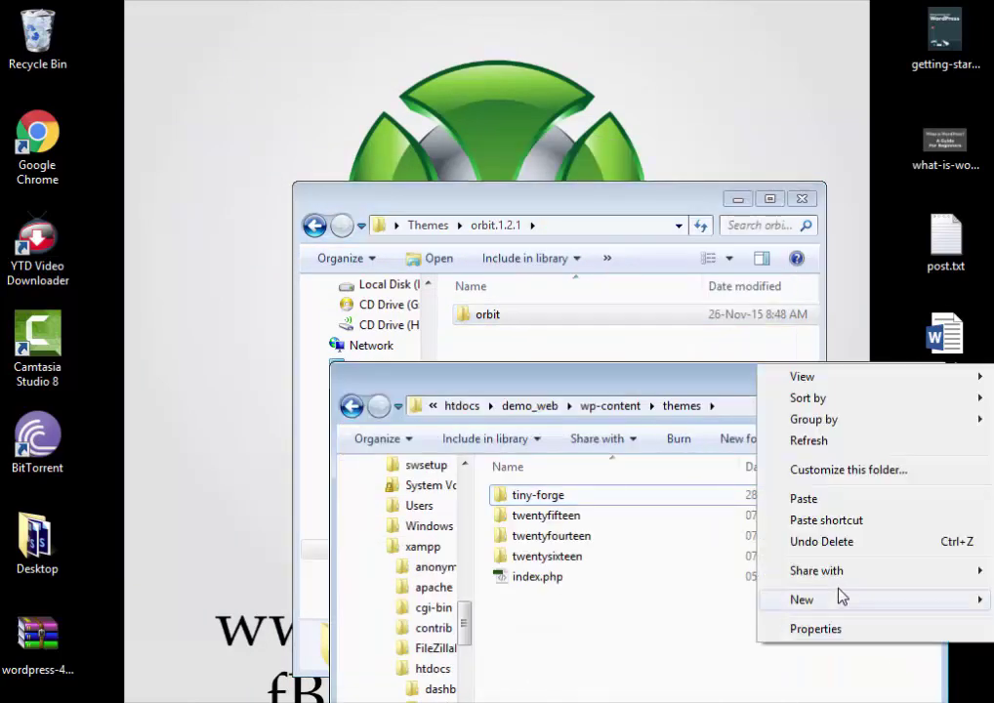
{"action": "left_click", "coordinate": [799, 499]}
Copy the accesspress-basic folder from inside accesspress-basic.3.0.6 into the site's wp-content\themes folder
{"action": "left_click", "coordinate": [314, 228]}
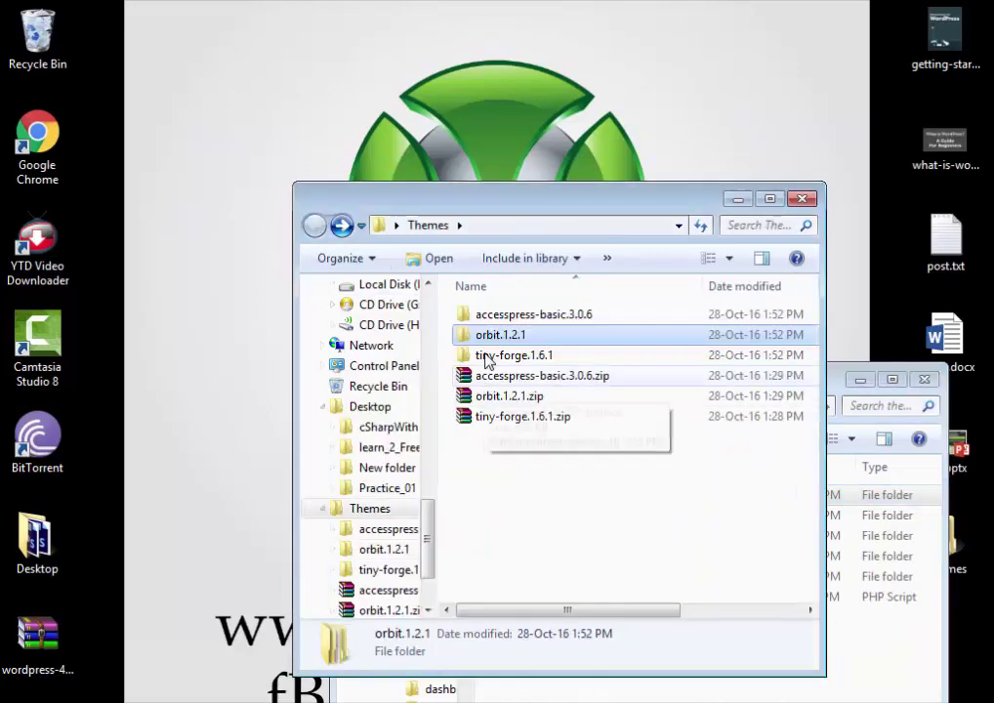
{"action": "left_click", "coordinate": [487, 318]}
{"action": "double_click", "coordinate": [486, 319]}
{"action": "right_click", "coordinate": [487, 319]}
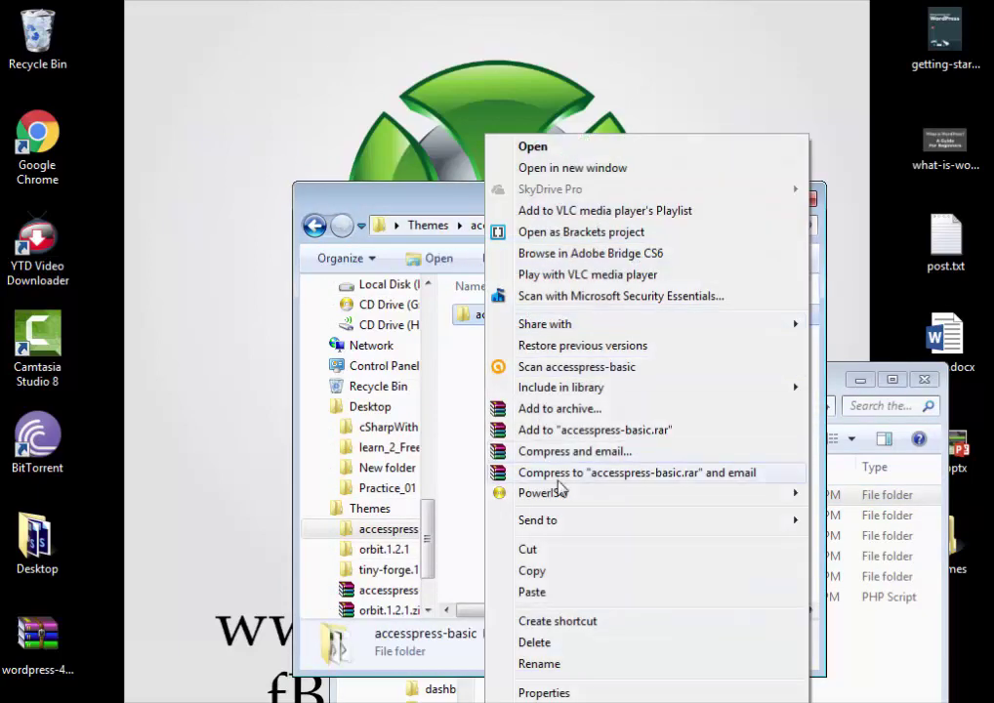
{"action": "left_click", "coordinate": [565, 571]}
{"action": "right_click", "coordinate": [843, 660]}
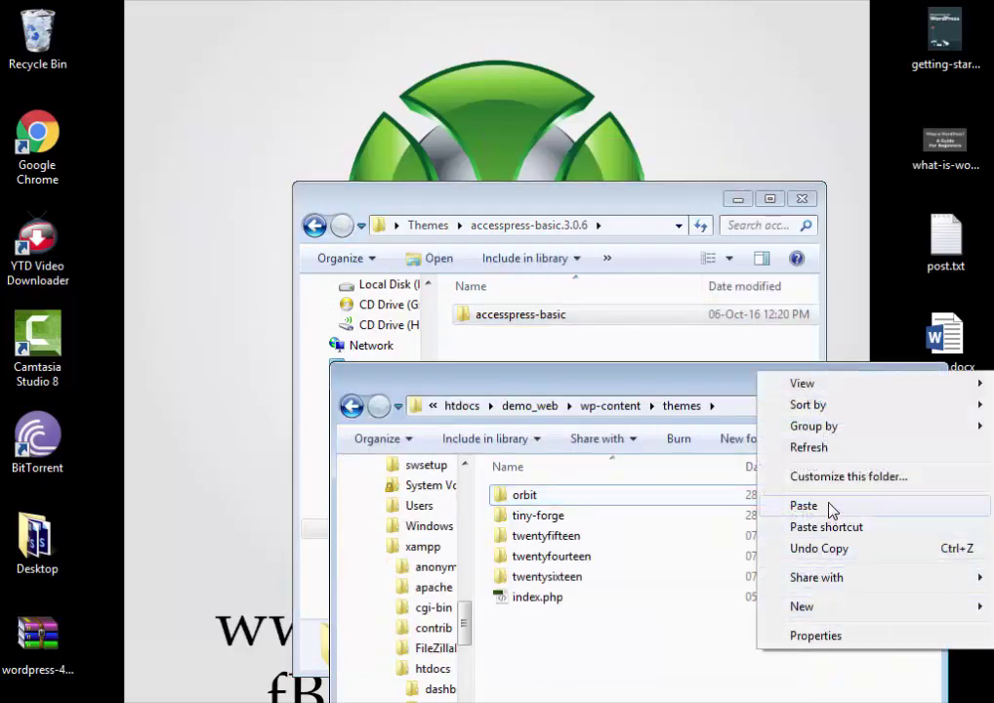
{"action": "left_click", "coordinate": [823, 506]}
Bring the whole wp-content\themes listing into view and select the twentyfifteen, twentyfourteen and twentysixteen folders to point out the default themes
{"action": "left_click_drag", "start_coordinate": [559, 384], "coordinate": [398, 127]}
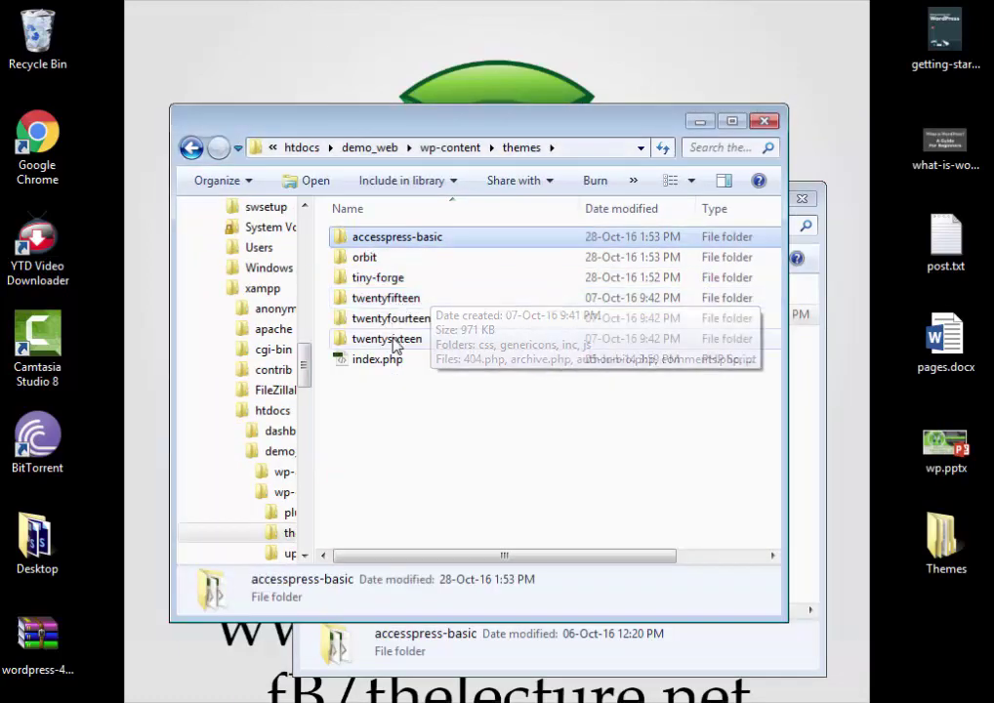
{"action": "left_click", "coordinate": [395, 339]}
{"action": "left_click", "coordinate": [394, 302], "text": "shift"}
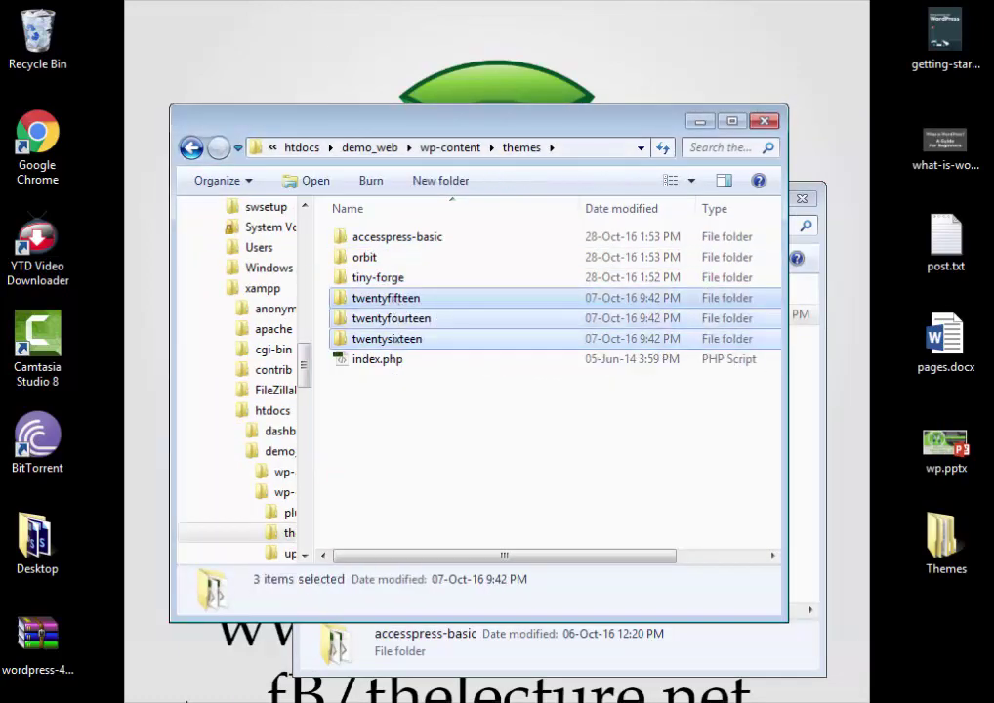
Back in the browser, open the installed themes list, activate Tiny Forge, and place the site preview tab after the themes tab
{"action": "left_click", "coordinate": [186, 700]}
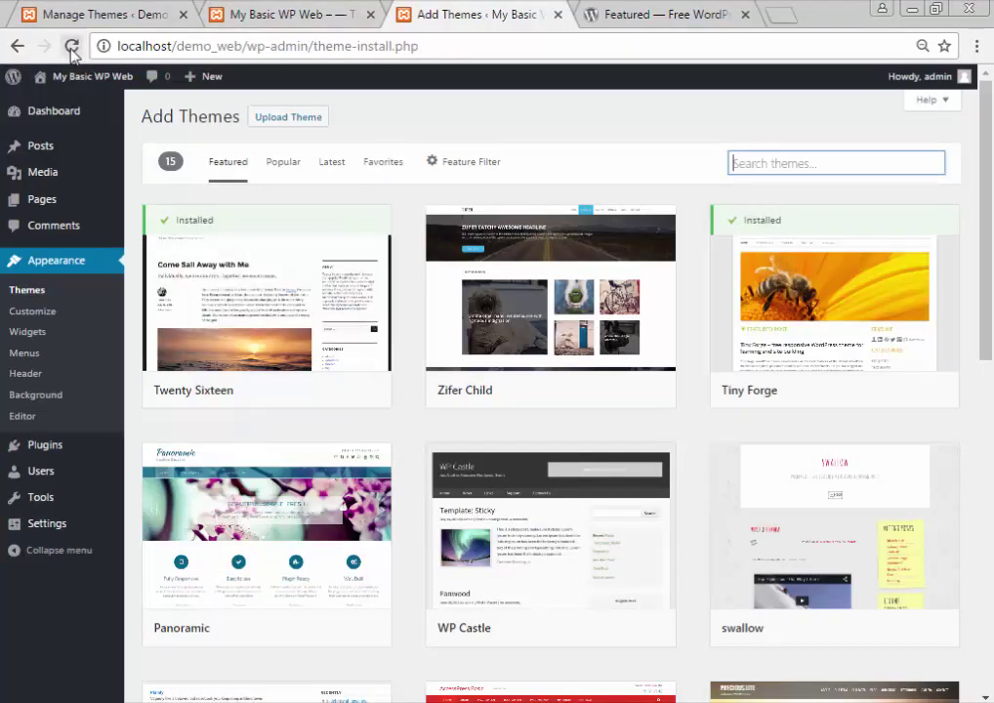
{"action": "left_click", "coordinate": [52, 297]}
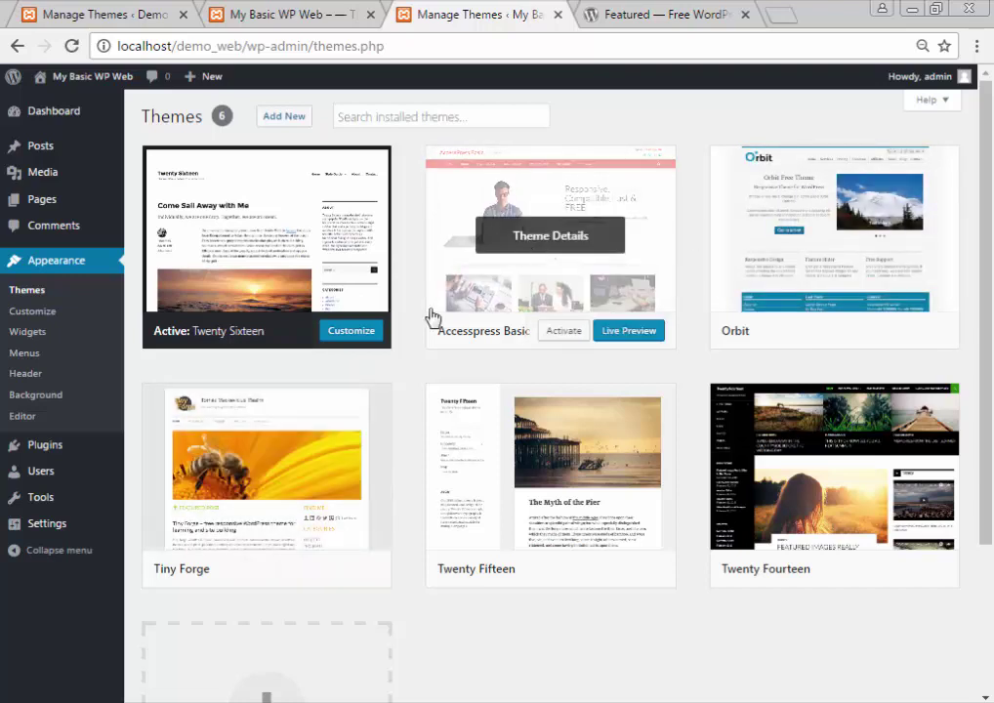
{"action": "left_click", "coordinate": [290, 570]}
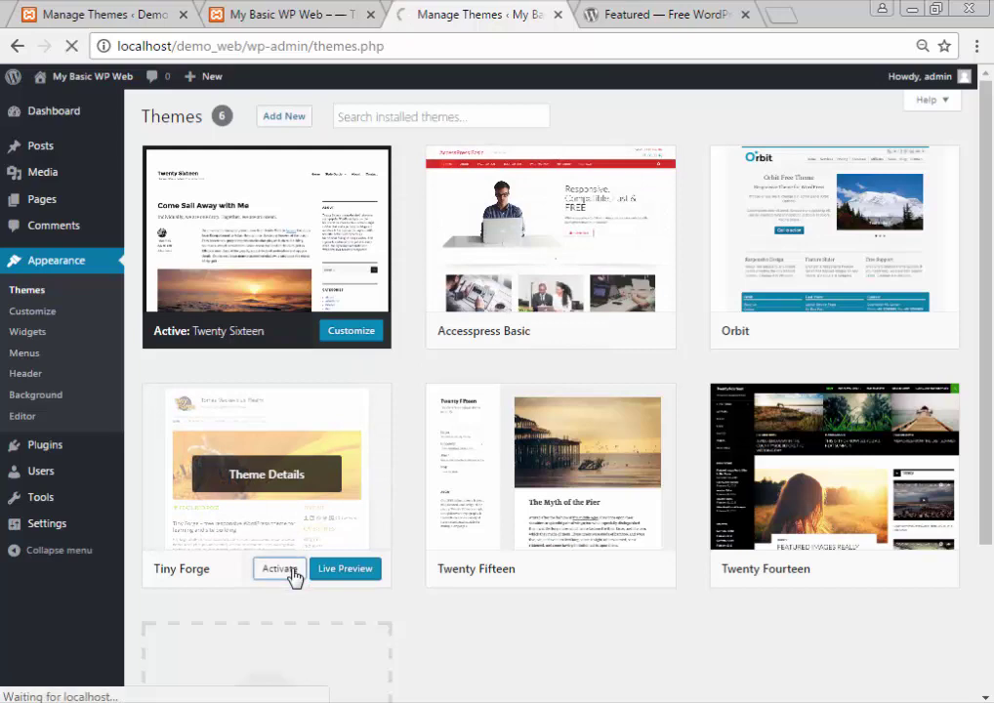
{"action": "left_click_drag", "start_coordinate": [302, 8], "coordinate": [422, 7]}
{"action": "left_click", "coordinate": [293, 14]}
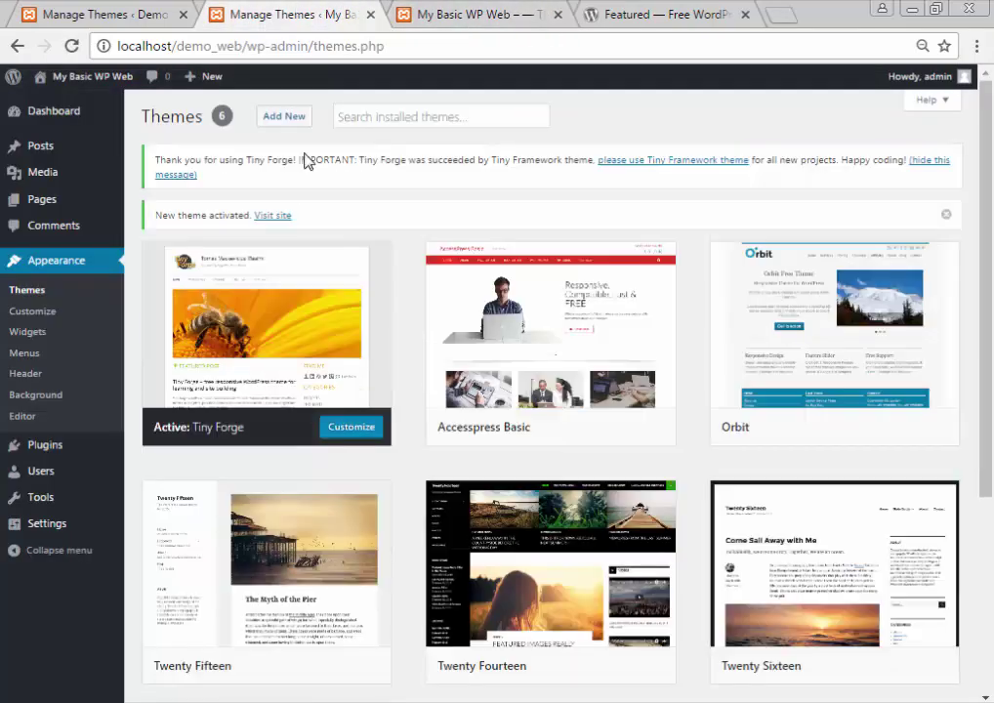
Reload the site's home page and examine its menu, header image, sidebar and footer under the Tiny Forge theme
{"action": "left_click", "coordinate": [455, 12]}
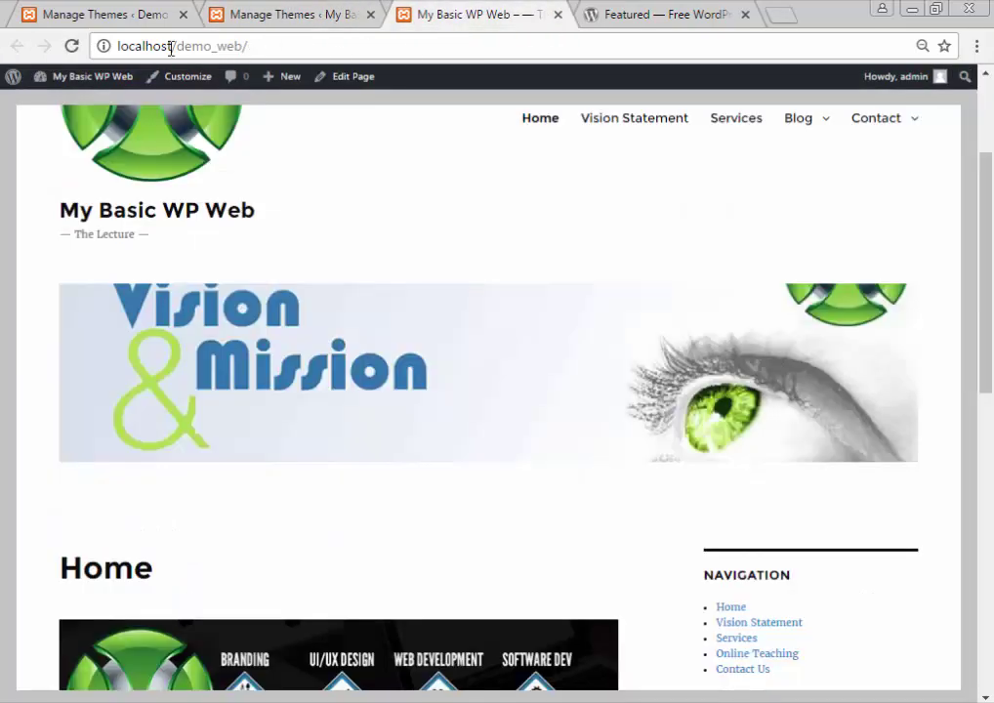
{"action": "left_click", "coordinate": [73, 45]}
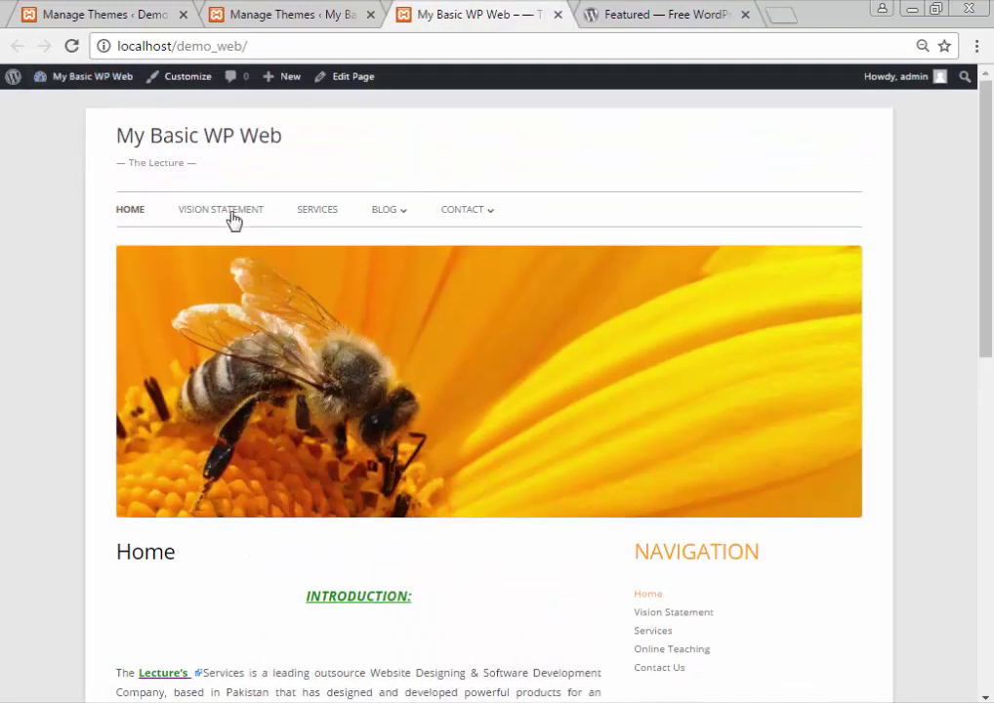
{"action": "mouse_move", "coordinate": [379, 213]}
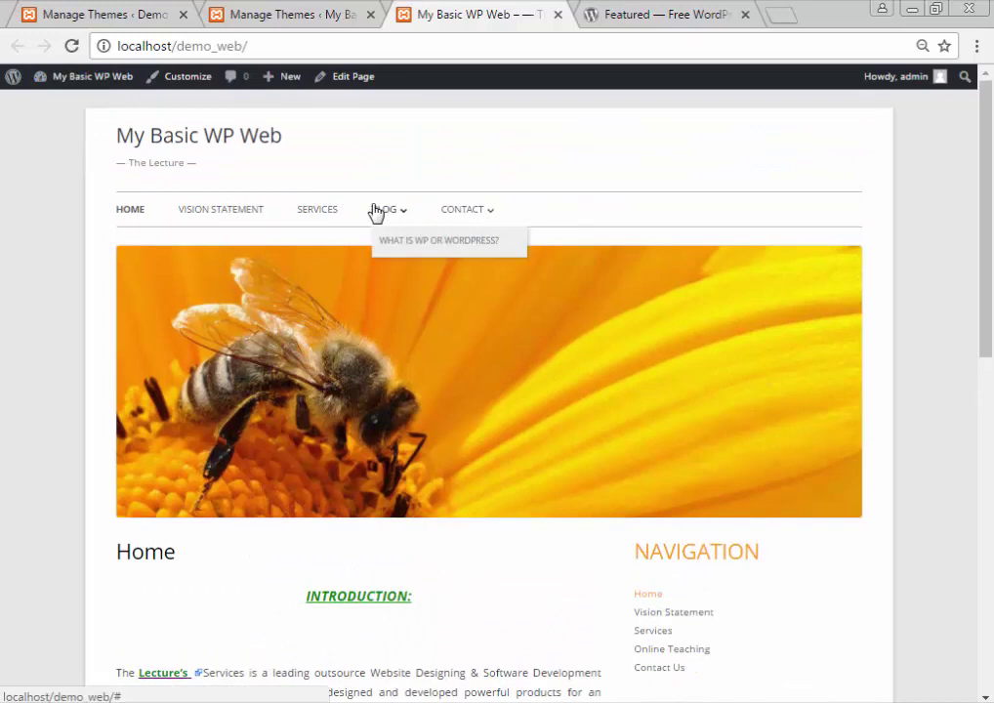
{"action": "scroll", "coordinate": [215, 186], "scroll_direction": "down", "scroll_amount": 4}
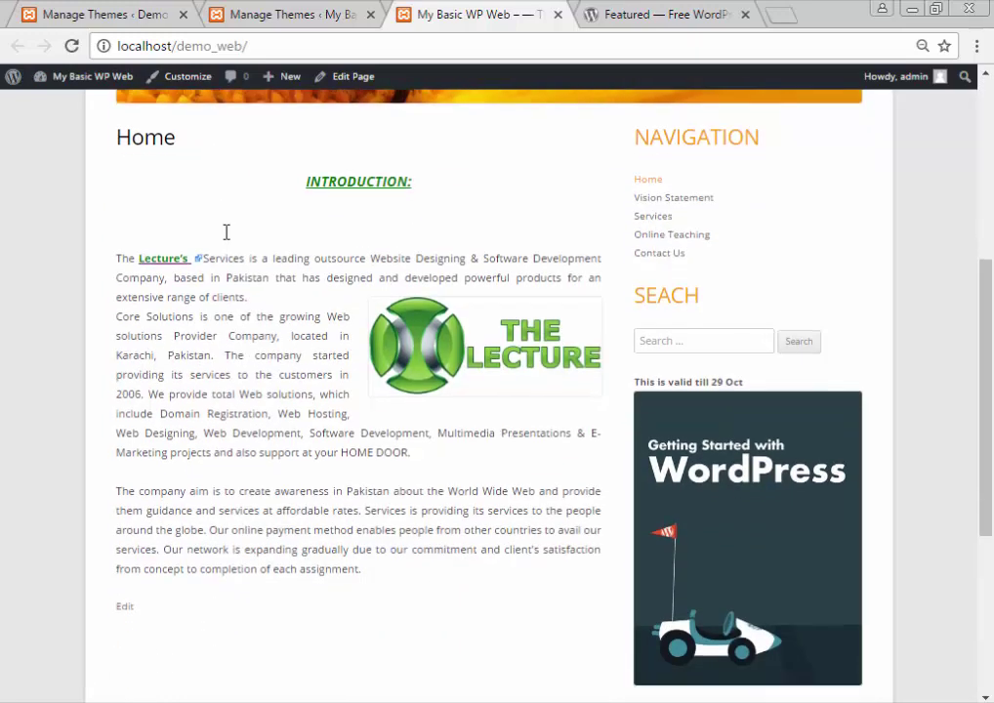
{"action": "scroll", "coordinate": [226, 231], "scroll_direction": "down", "scroll_amount": 4}
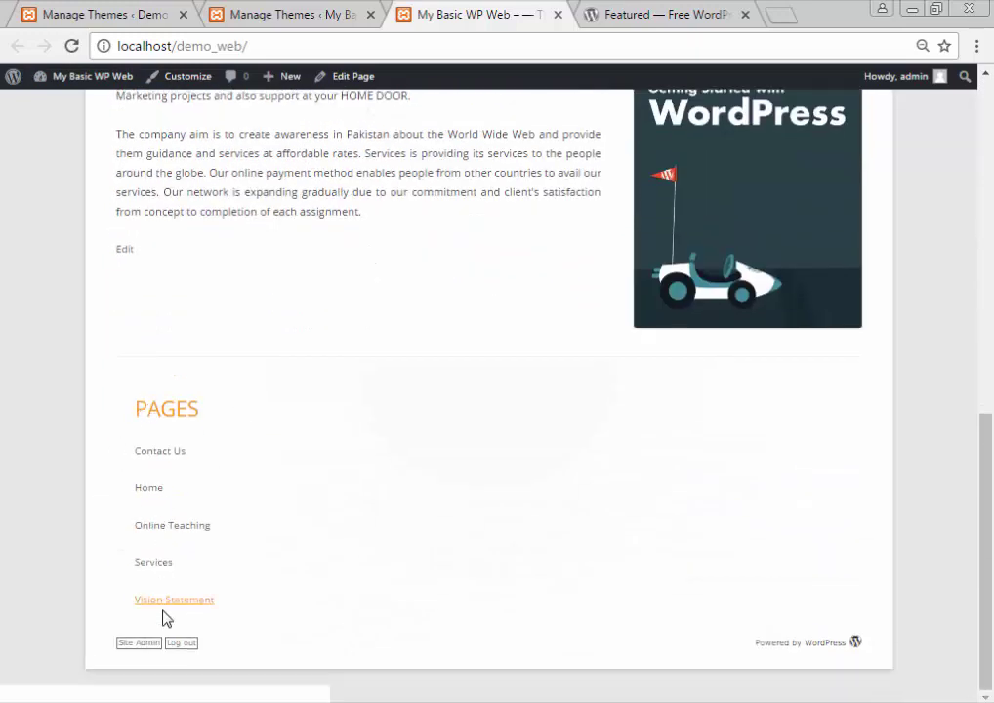
{"action": "scroll", "coordinate": [686, 613], "scroll_direction": "up", "scroll_amount": 5}
{"action": "scroll", "coordinate": [437, 403], "scroll_direction": "up", "scroll_amount": 2}
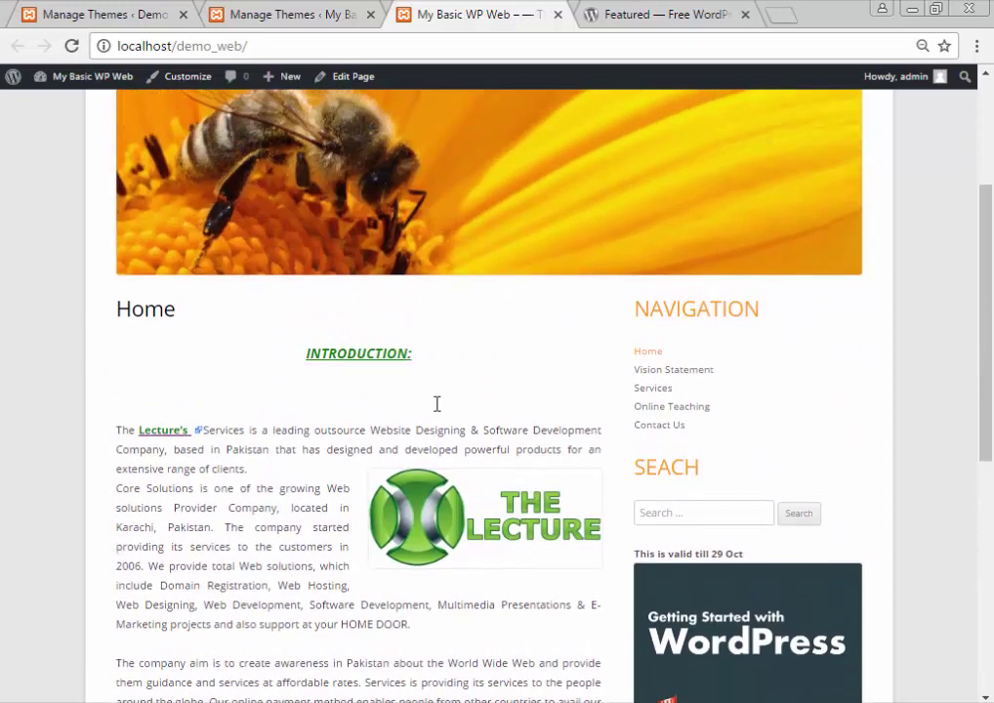
Open the customizer for the Tiny Forge theme and check the Site Identity settings
{"action": "left_click", "coordinate": [275, 10]}
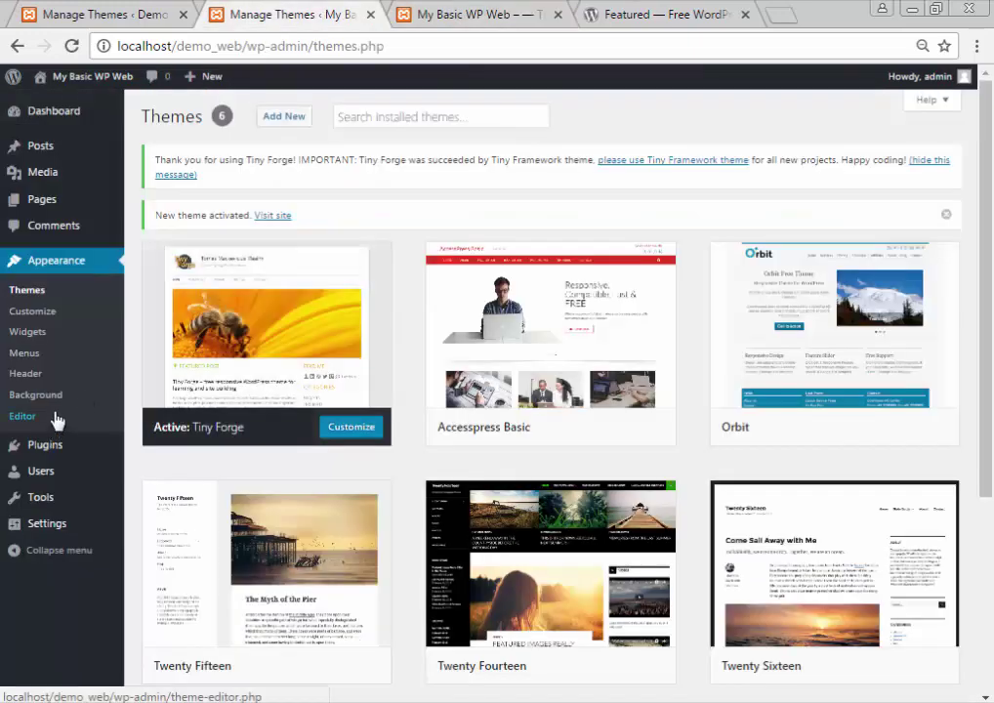
{"action": "left_click", "coordinate": [37, 313]}
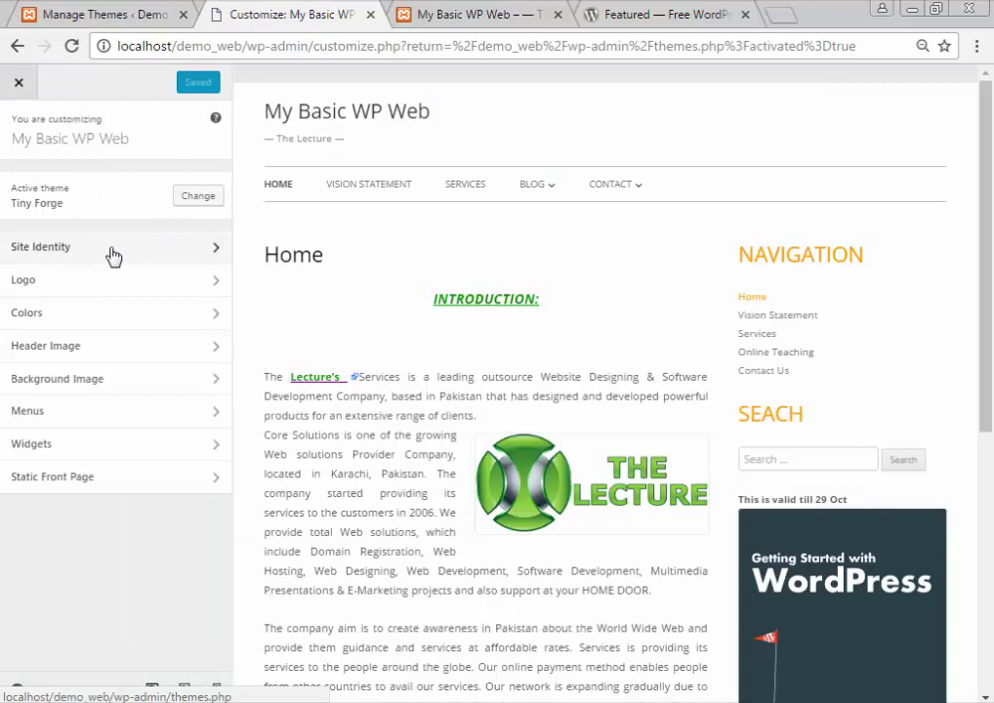
{"action": "left_click", "coordinate": [112, 256]}
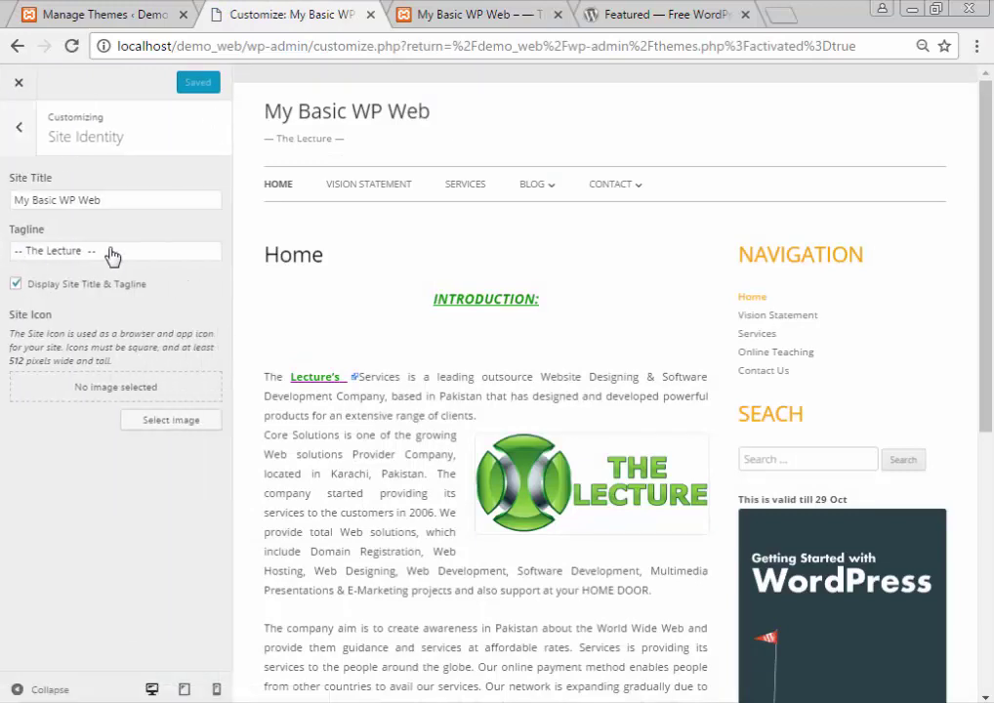
{"action": "left_click", "coordinate": [23, 128]}
Set the theme's logo to cropped-logo1-1.png from the media library
{"action": "left_click", "coordinate": [74, 287]}
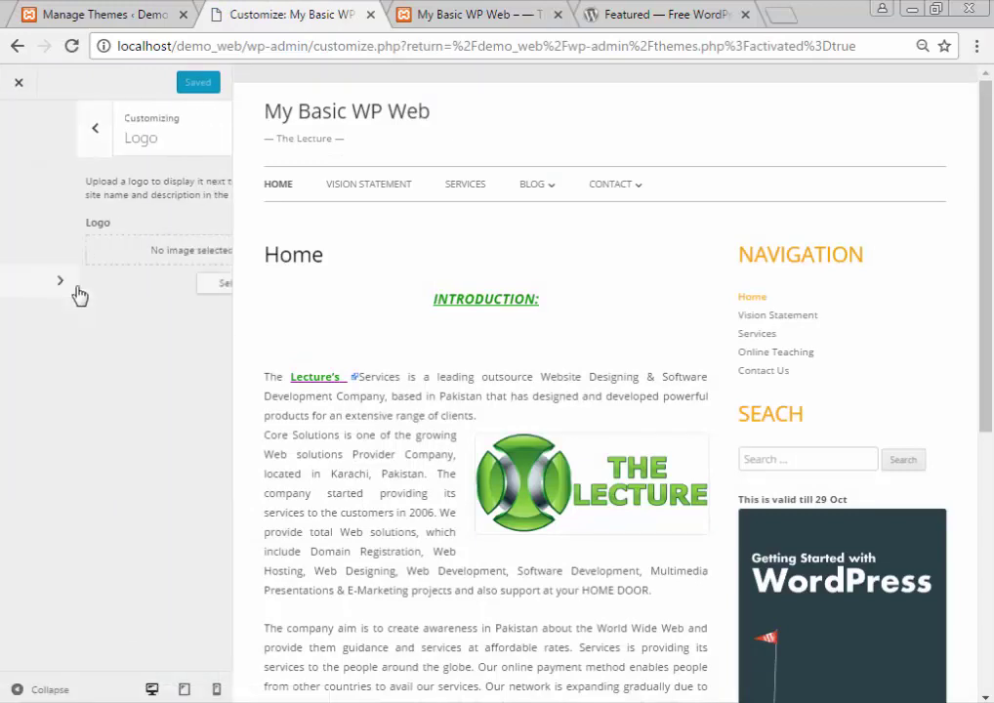
{"action": "left_click", "coordinate": [149, 283]}
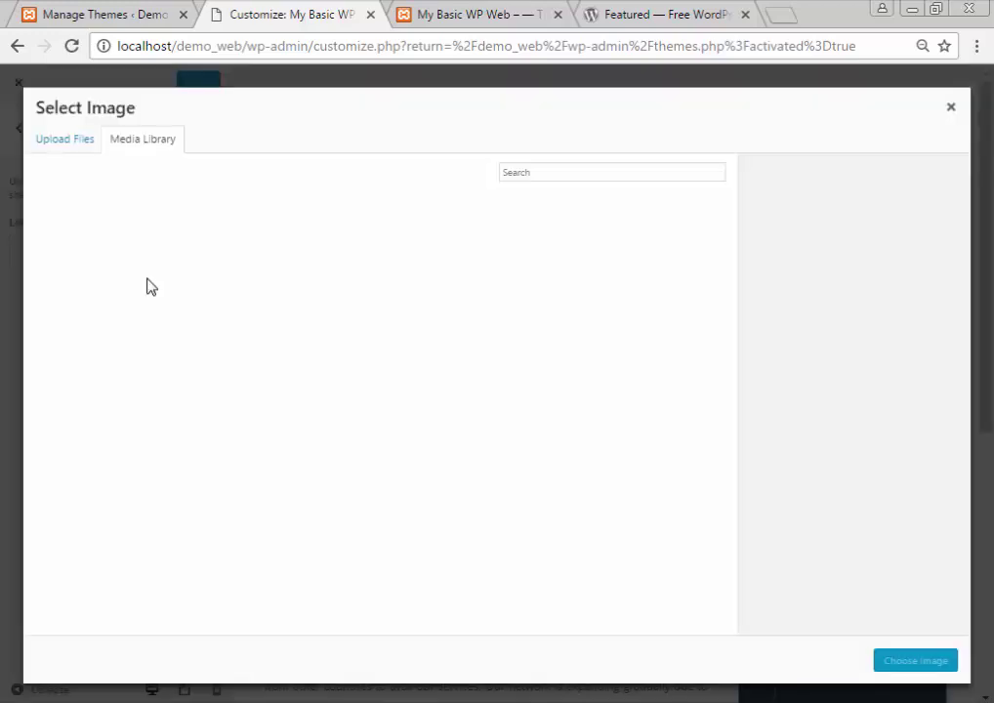
{"action": "left_click", "coordinate": [164, 203]}
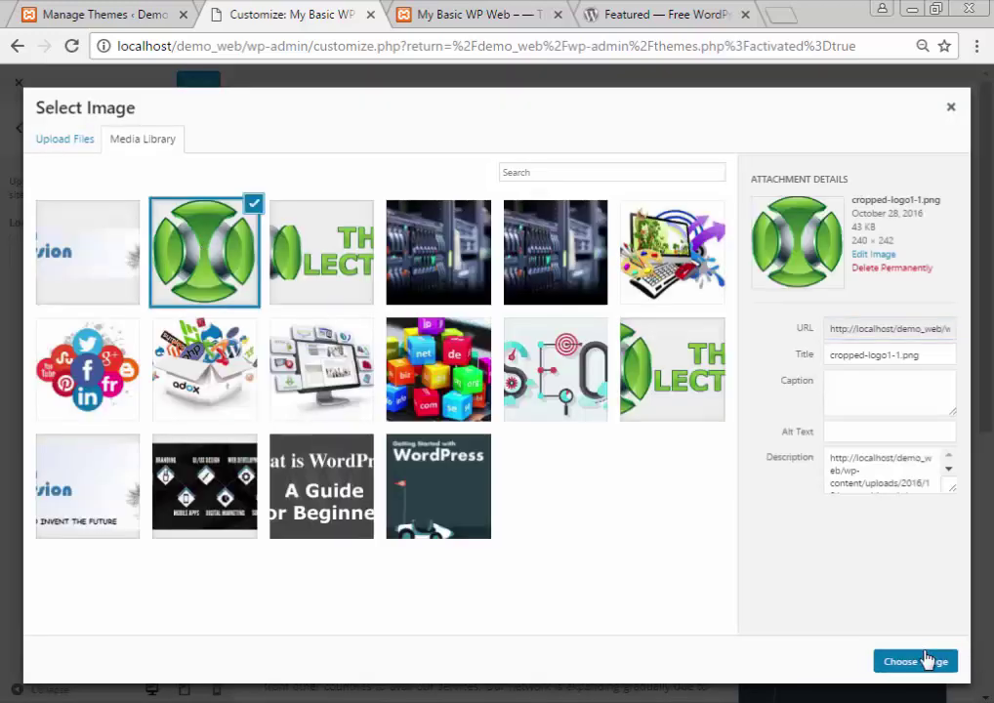
{"action": "left_click", "coordinate": [915, 660]}
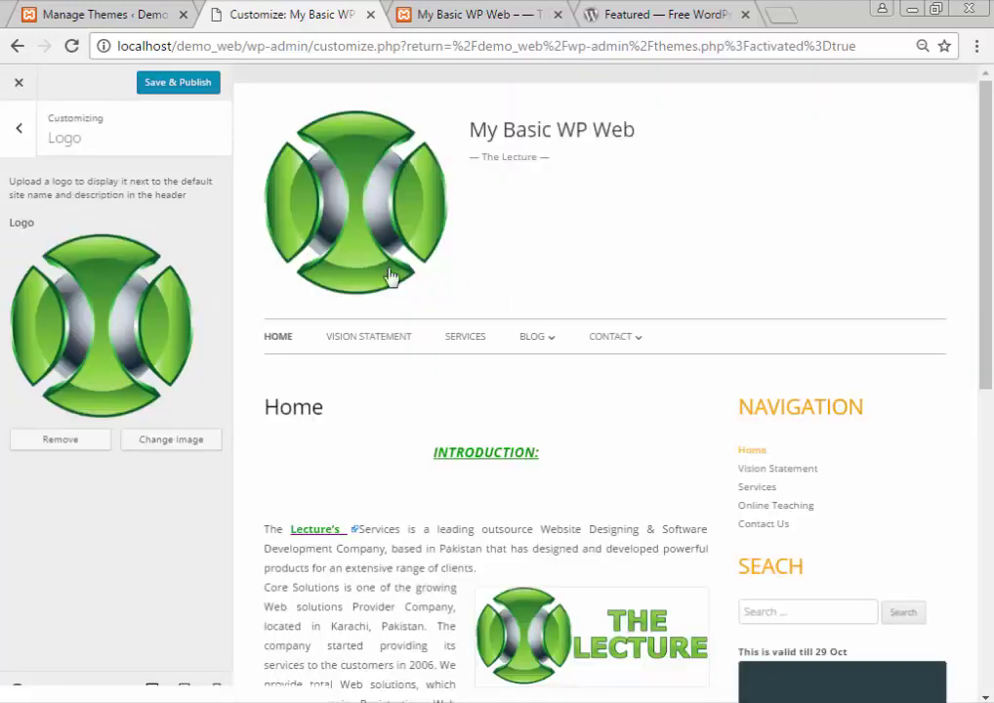
Remove the theme's logo and return to the customizer's list of sections
{"action": "left_click", "coordinate": [86, 440]}
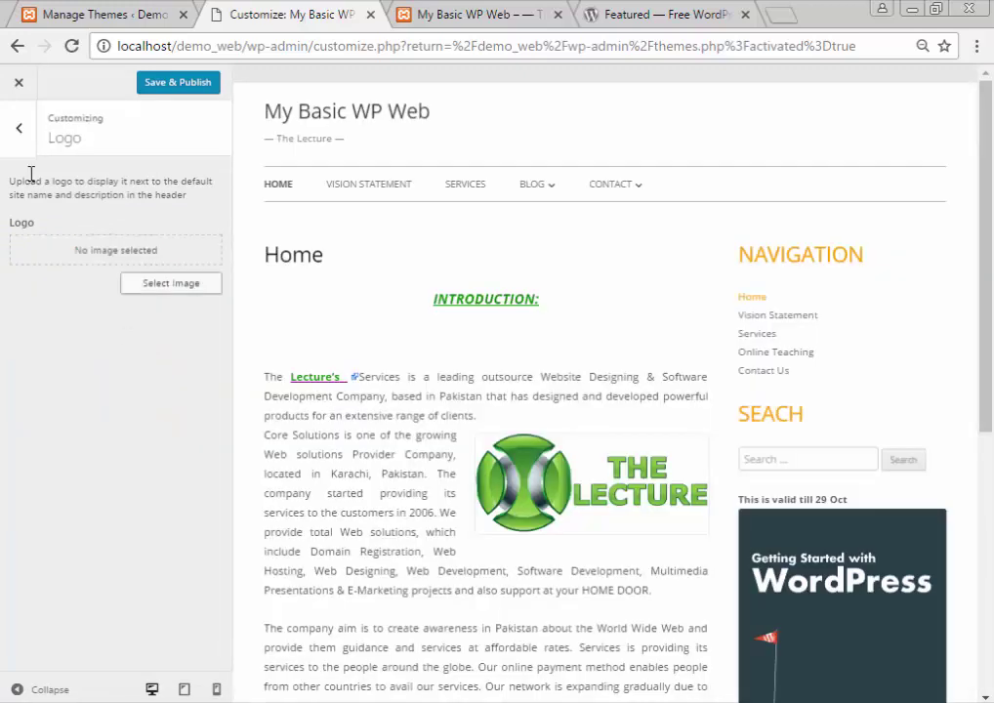
{"action": "left_click", "coordinate": [19, 128]}
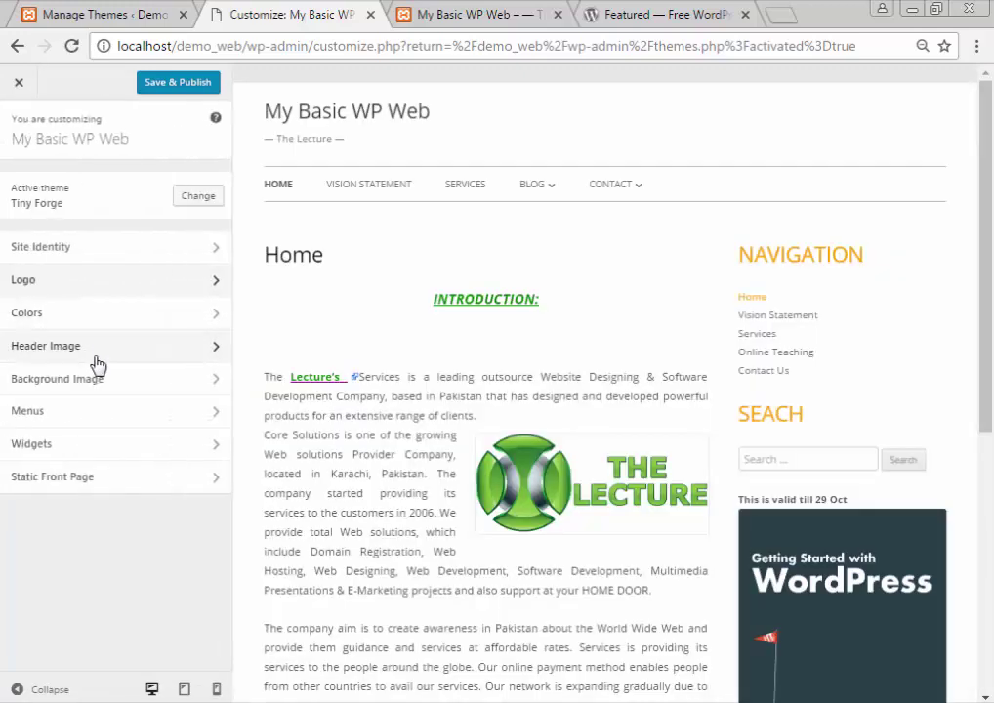
Set the theme's header image to 2.jpg from the media library, skipping the cropping
{"action": "left_click", "coordinate": [96, 351]}
{"action": "left_click", "coordinate": [97, 418]}
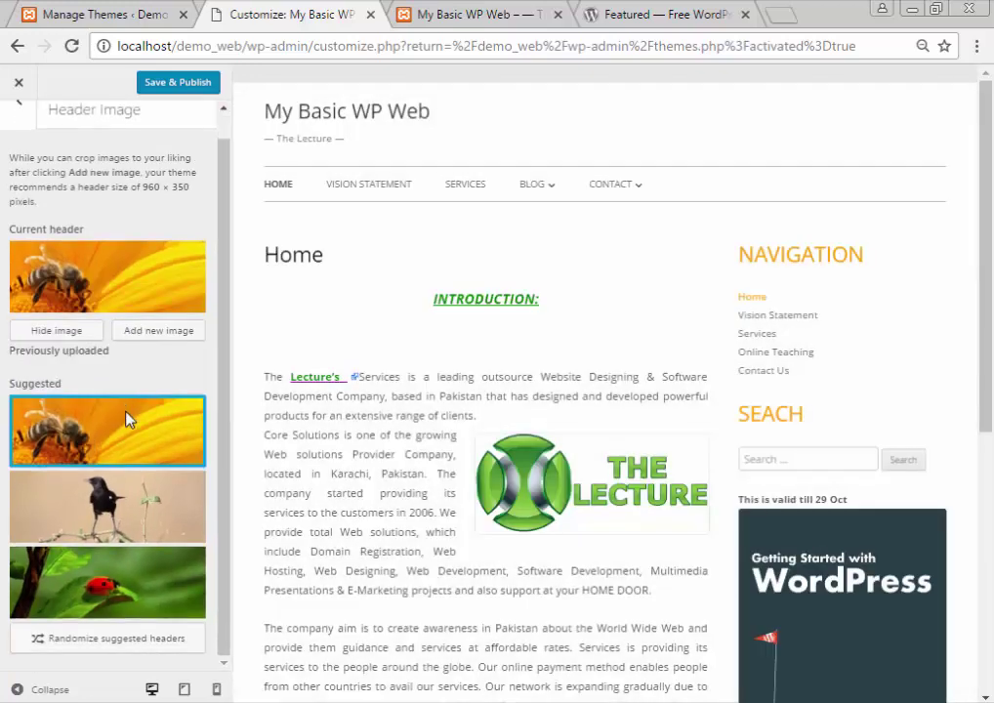
{"action": "right_click", "coordinate": [129, 415]}
{"action": "left_click", "coordinate": [100, 407]}
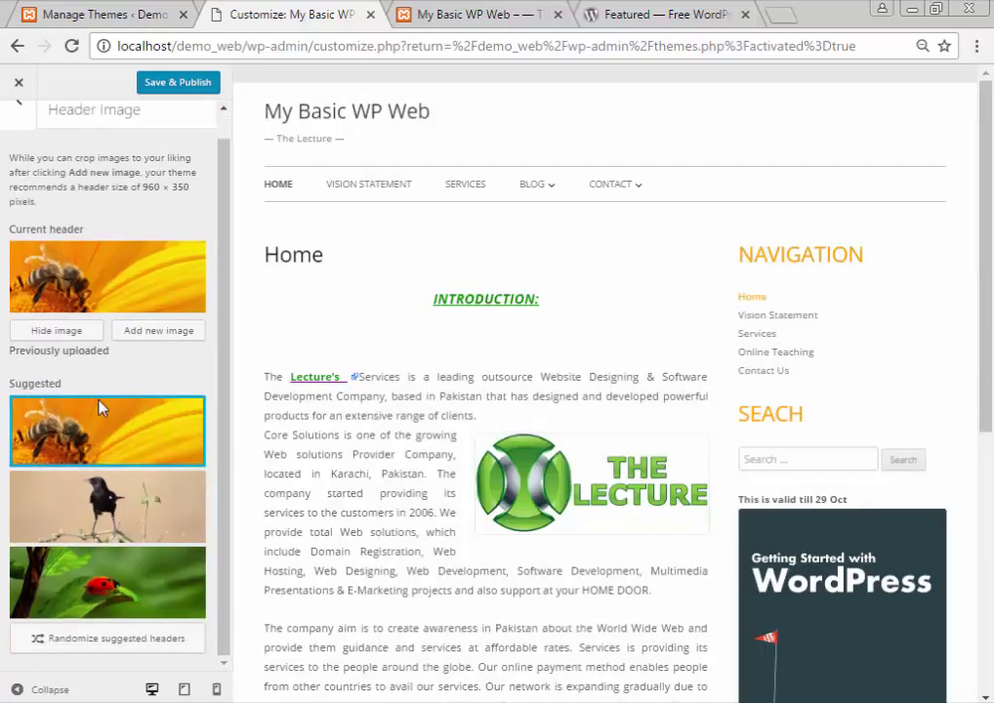
{"action": "left_click", "coordinate": [145, 332]}
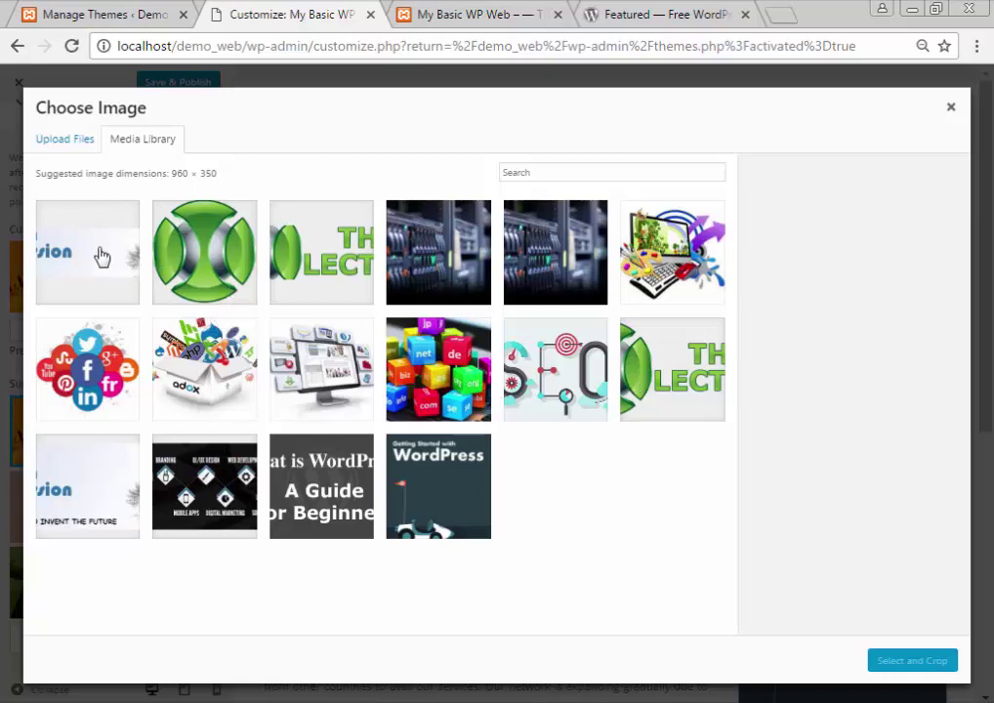
{"action": "left_click", "coordinate": [105, 492]}
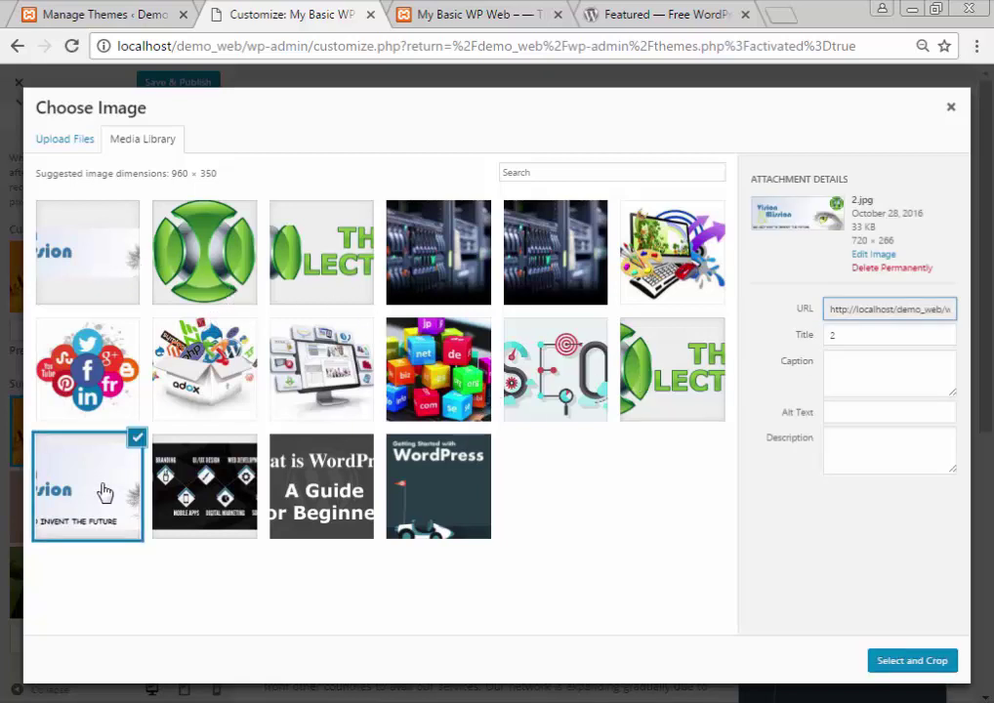
{"action": "left_click", "coordinate": [883, 668]}
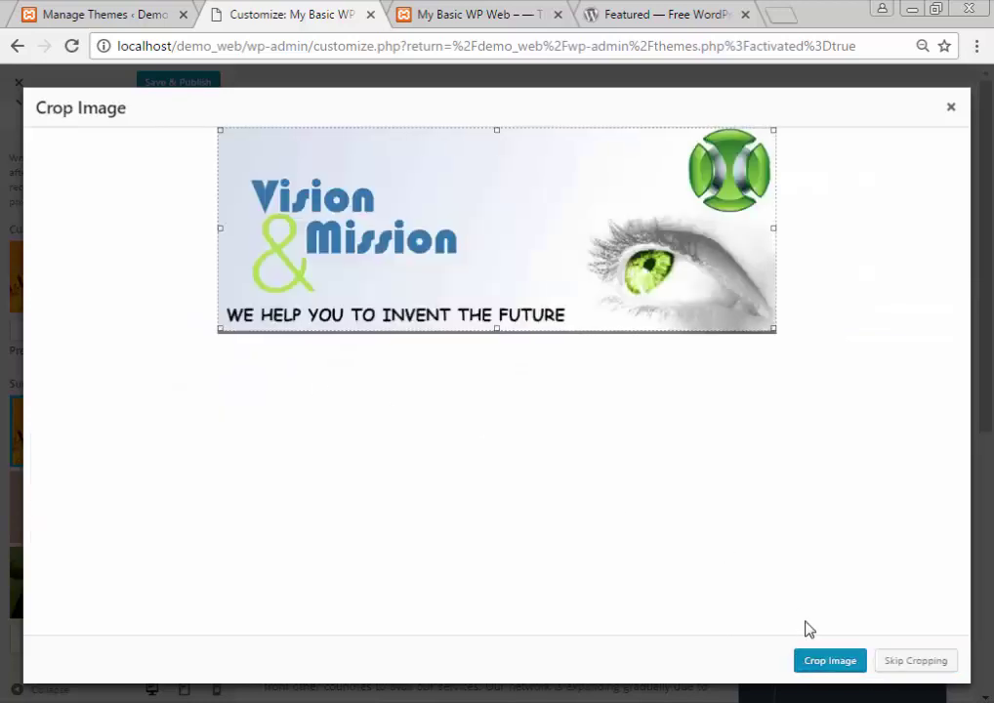
{"action": "left_click", "coordinate": [939, 666]}
{"action": "scroll", "coordinate": [132, 418], "scroll_direction": "down", "scroll_amount": 1}
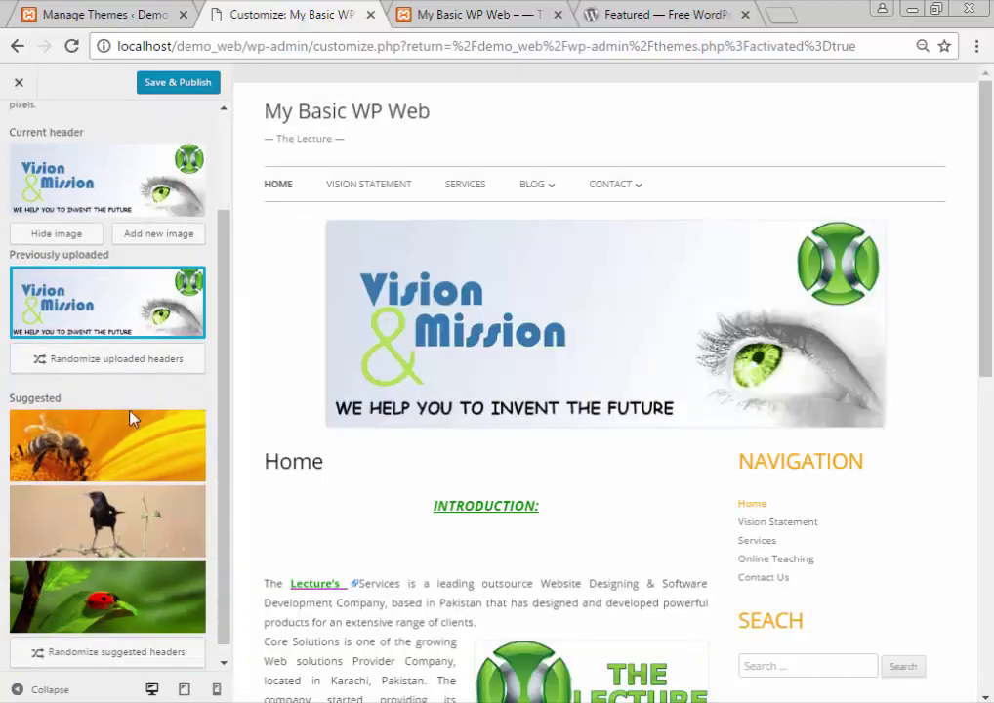
Preview the suggested bee header, and switch the header image to randomizing the uploaded headers
{"action": "left_click", "coordinate": [124, 428]}
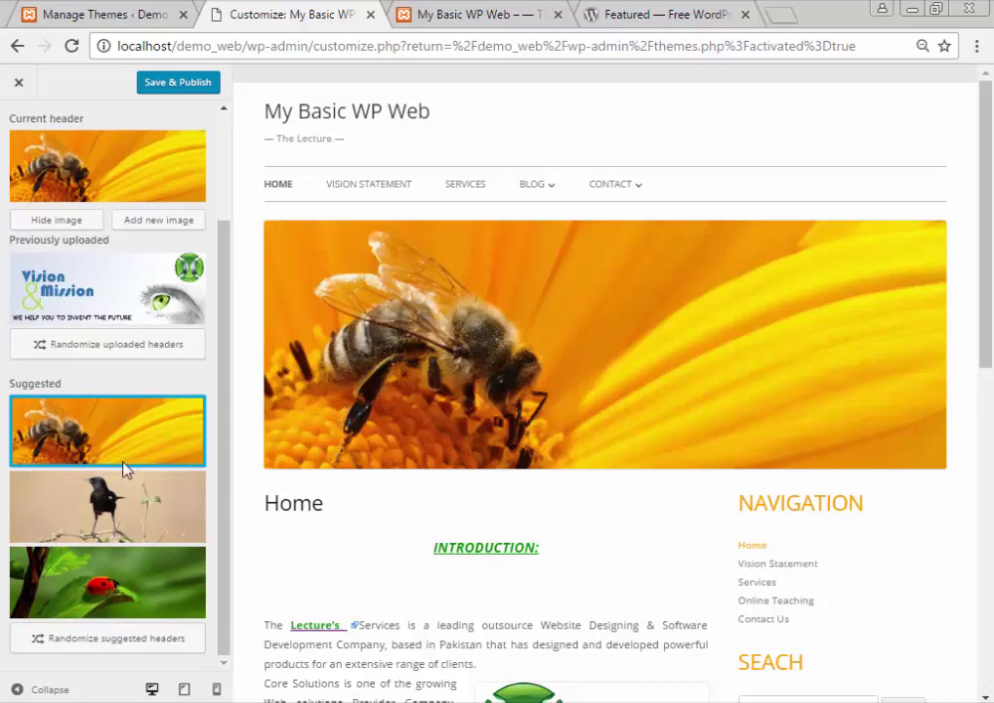
{"action": "left_click", "coordinate": [117, 346]}
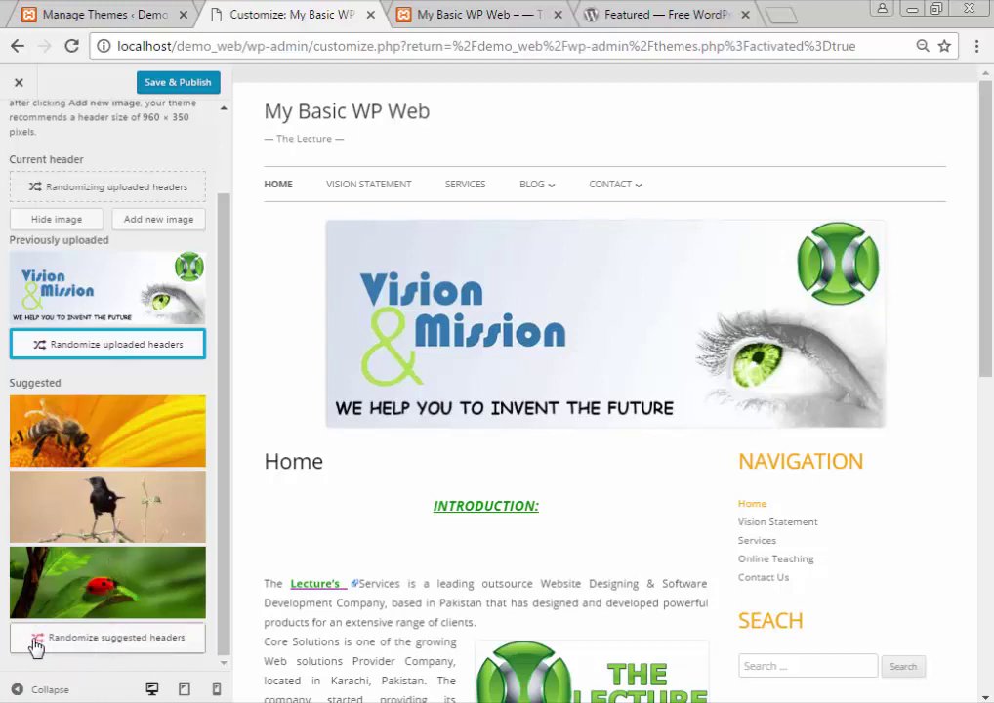
Save and publish the customizer changes, staying on the page when asked about leaving, and return to the installed themes list
{"action": "left_click", "coordinate": [19, 83]}
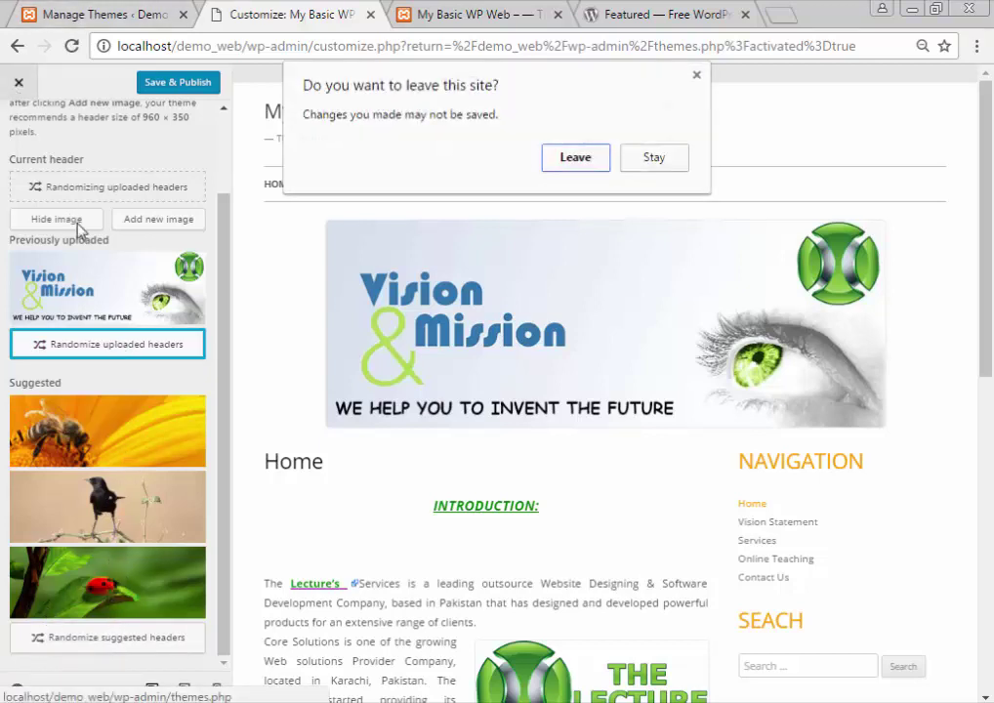
{"action": "left_click", "coordinate": [653, 157]}
{"action": "left_click", "coordinate": [178, 83]}
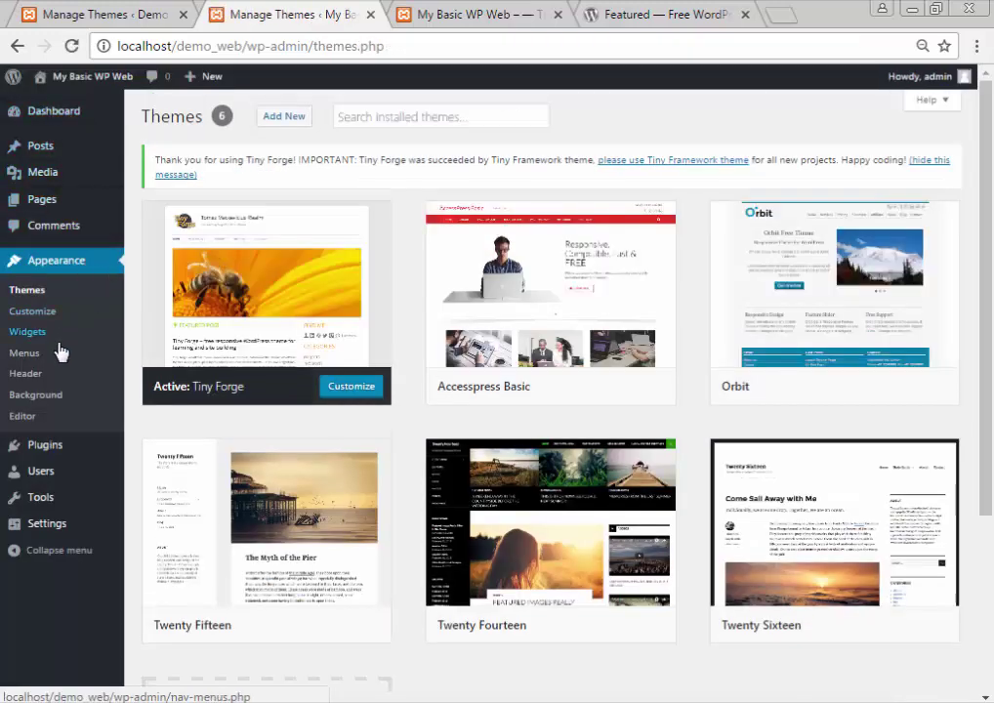
Reload the site's home page to check its header image, and open the Vision Statement page
{"action": "left_click", "coordinate": [479, 12]}
{"action": "left_click", "coordinate": [71, 45]}
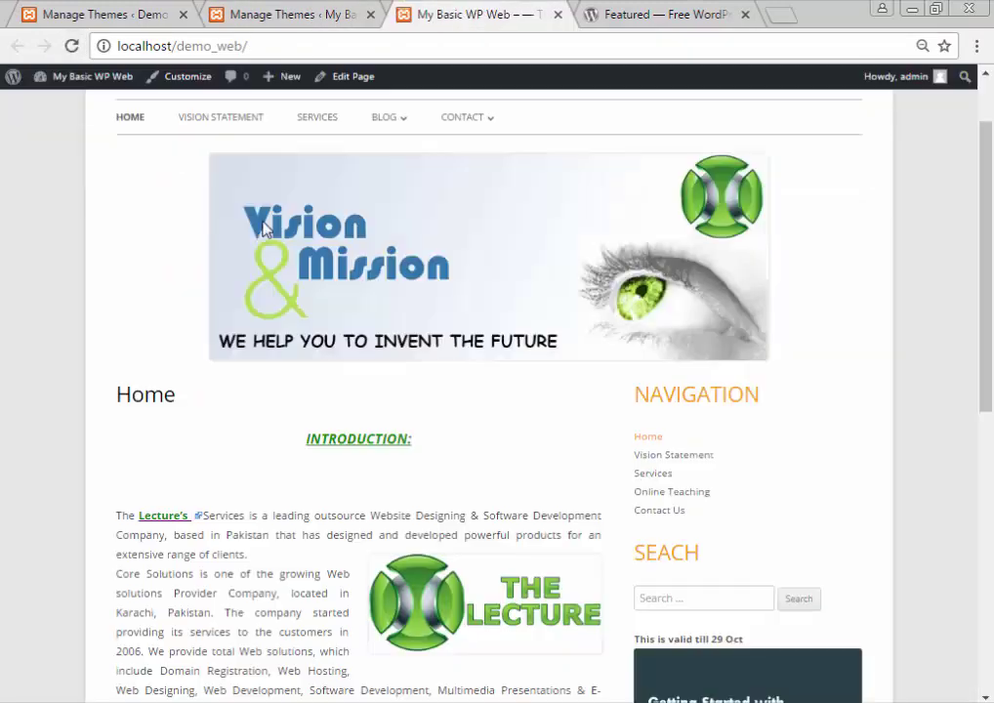
{"action": "scroll", "coordinate": [264, 226], "scroll_direction": "up", "scroll_amount": 1}
{"action": "left_click", "coordinate": [230, 213]}
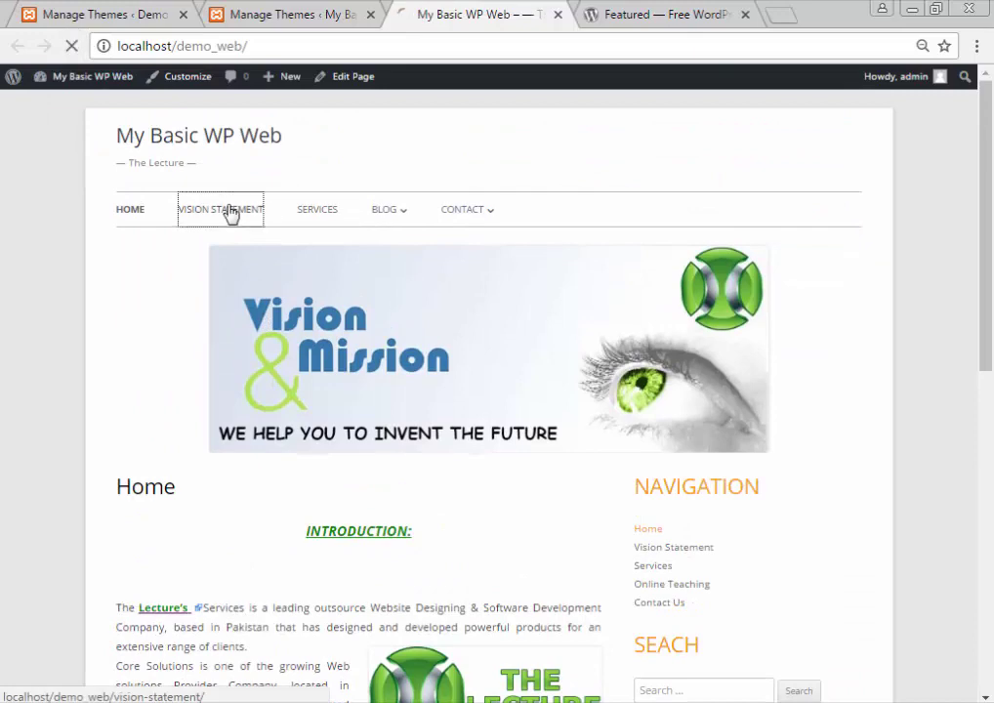
Open the widget management page of My Basic WP Web and expand the Footer Copyright Widget Area
{"action": "scroll", "coordinate": [231, 213], "scroll_direction": "down", "scroll_amount": 5}
{"action": "scroll", "coordinate": [231, 195], "scroll_direction": "up", "scroll_amount": 4}
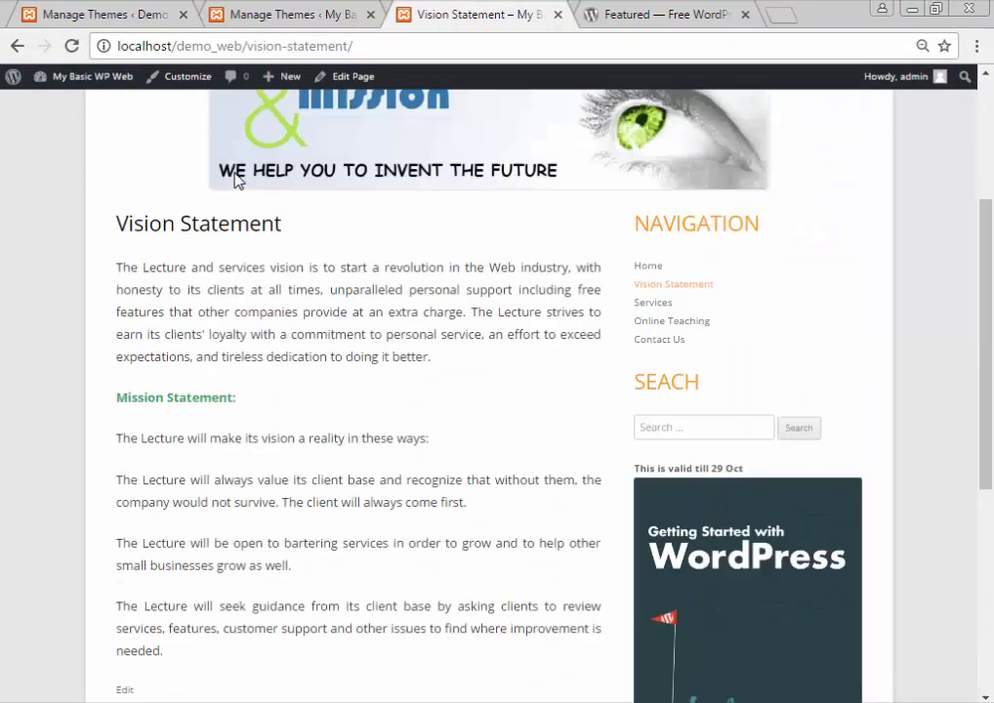
{"action": "left_click", "coordinate": [285, 12]}
{"action": "mouse_move", "coordinate": [32, 474]}
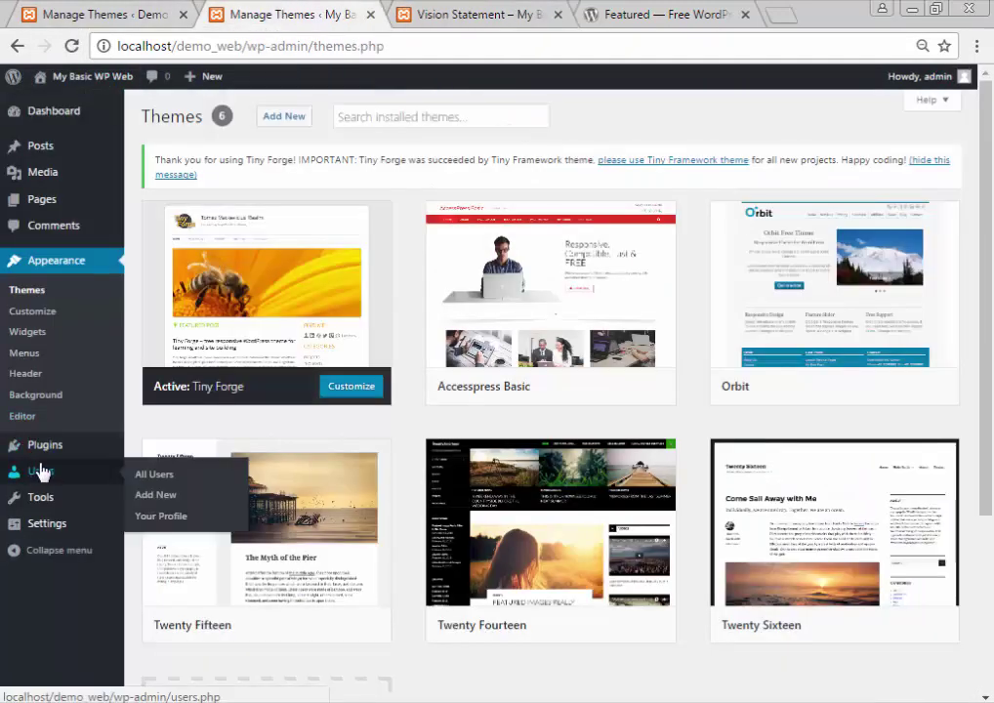
{"action": "left_click", "coordinate": [33, 333]}
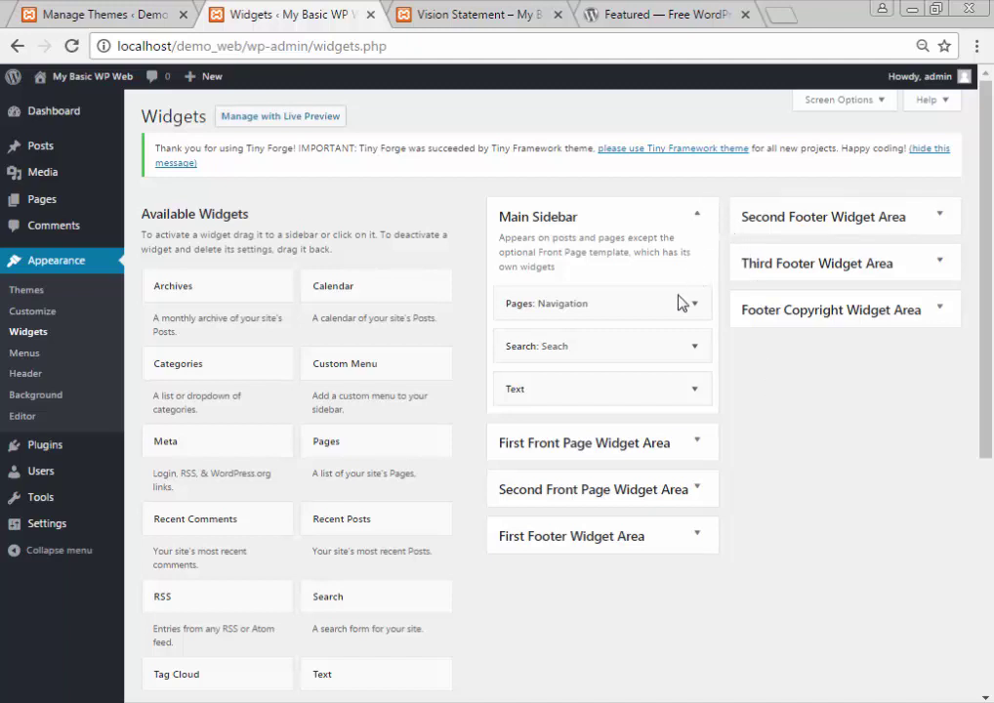
{"action": "left_click", "coordinate": [810, 313]}
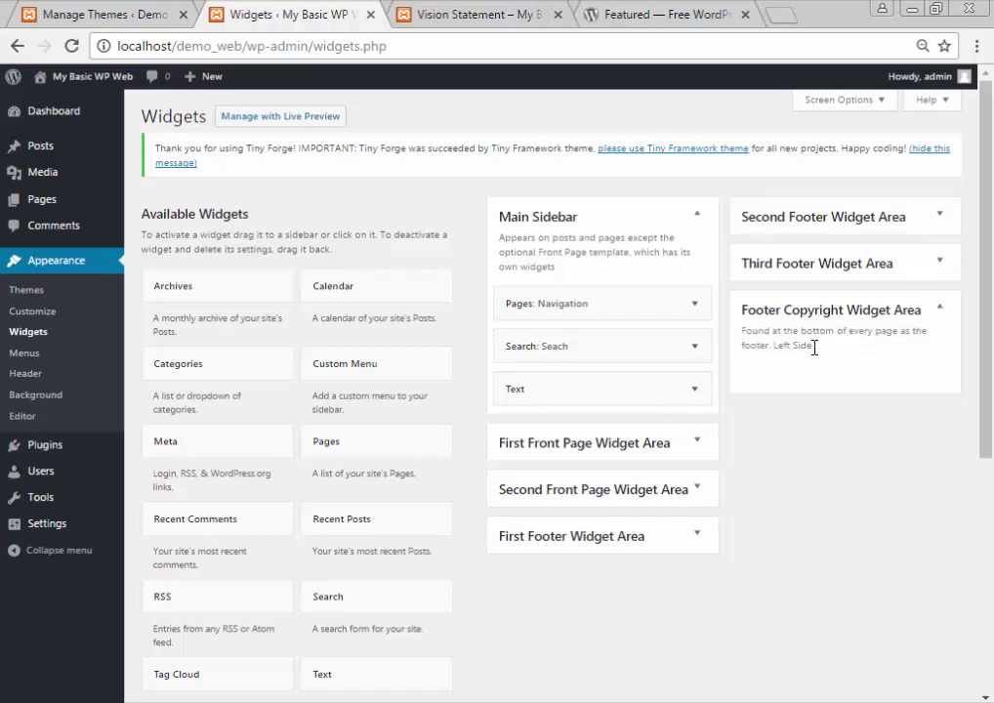
Check the footer of the Vision Statement page on the site, and return to the widget management page
{"action": "left_click", "coordinate": [454, 12]}
{"action": "scroll", "coordinate": [471, 224], "scroll_direction": "down", "scroll_amount": 5}
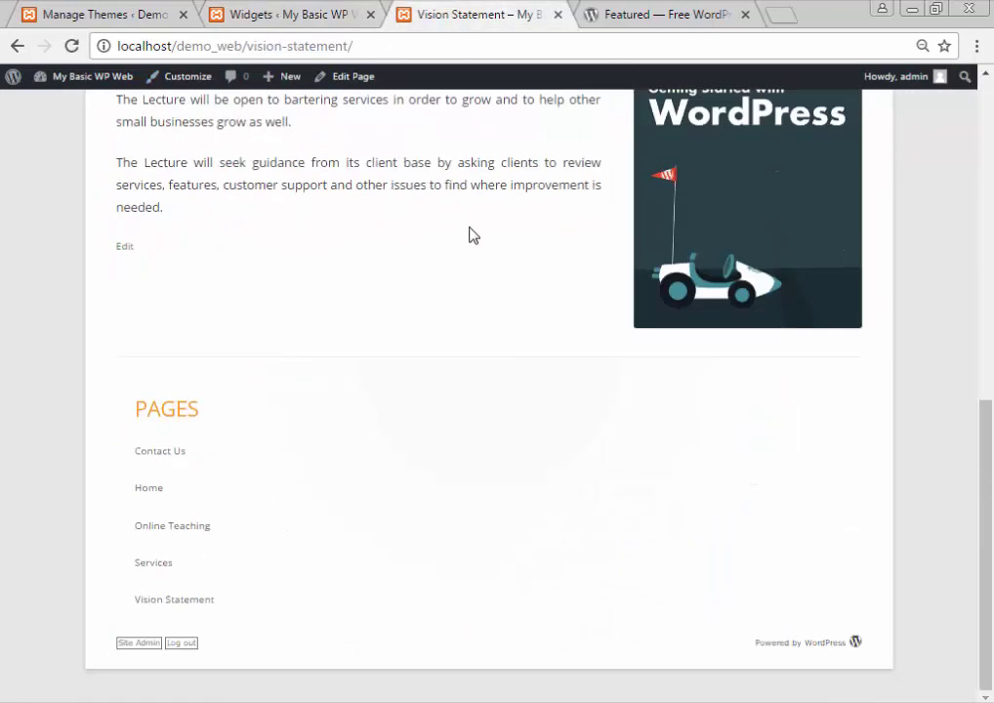
{"action": "key", "text": "ctrl+shift+Tab"}
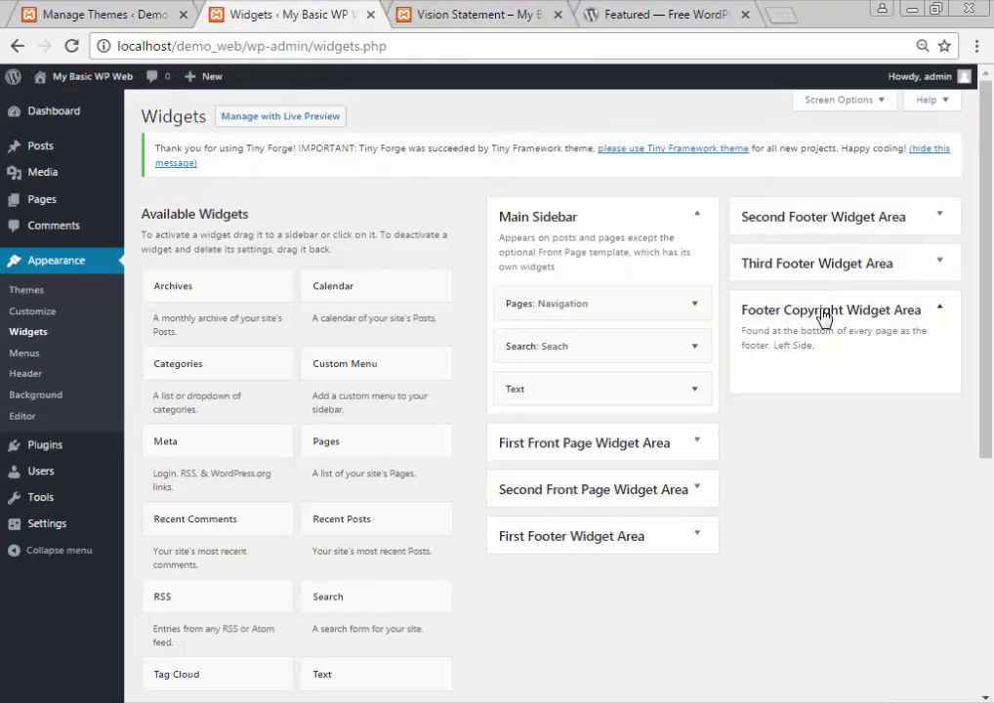
Expand the First, Third and Second Footer Widget Areas
{"action": "left_click", "coordinate": [621, 535]}
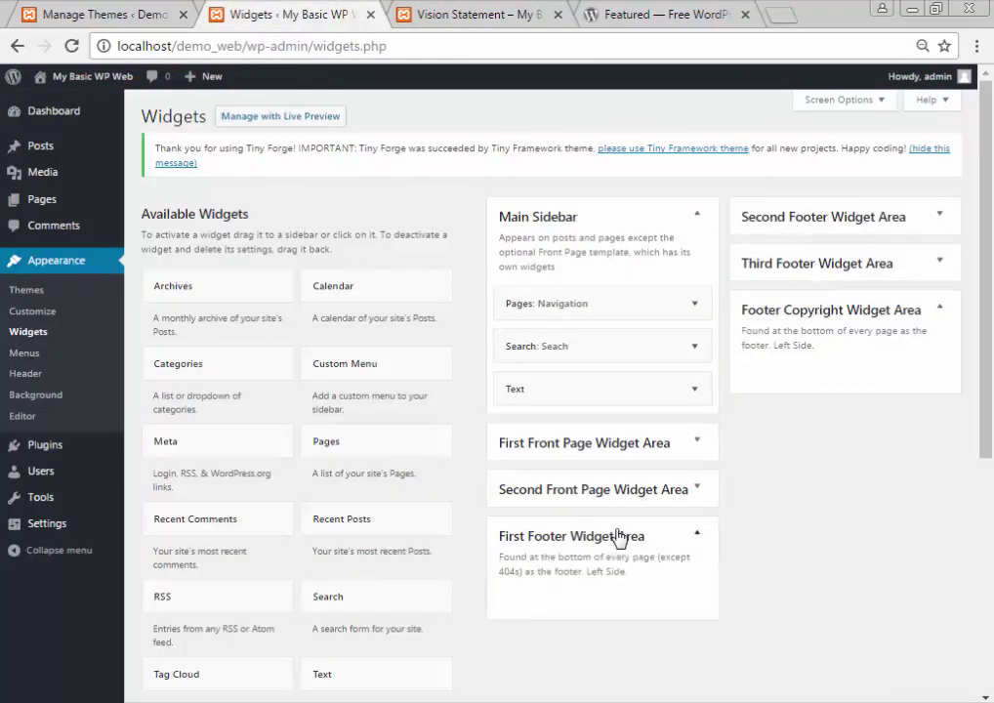
{"action": "scroll", "coordinate": [815, 257], "scroll_direction": "down", "scroll_amount": 2}
{"action": "scroll", "coordinate": [791, 221], "scroll_direction": "up", "scroll_amount": 2}
{"action": "left_click", "coordinate": [817, 275]}
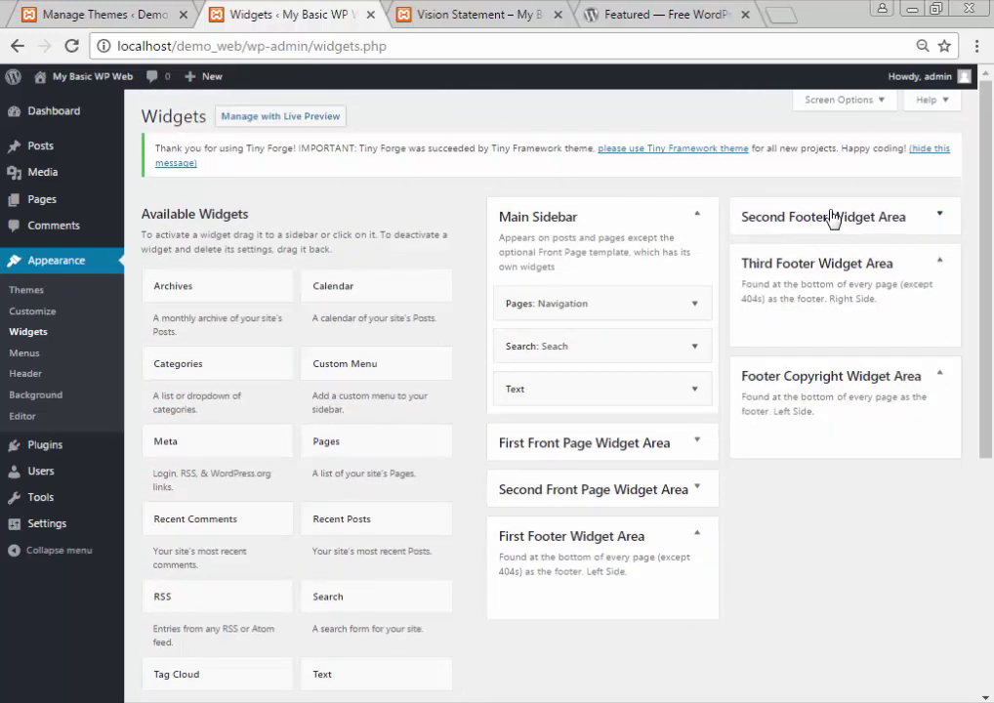
{"action": "left_click", "coordinate": [830, 220]}
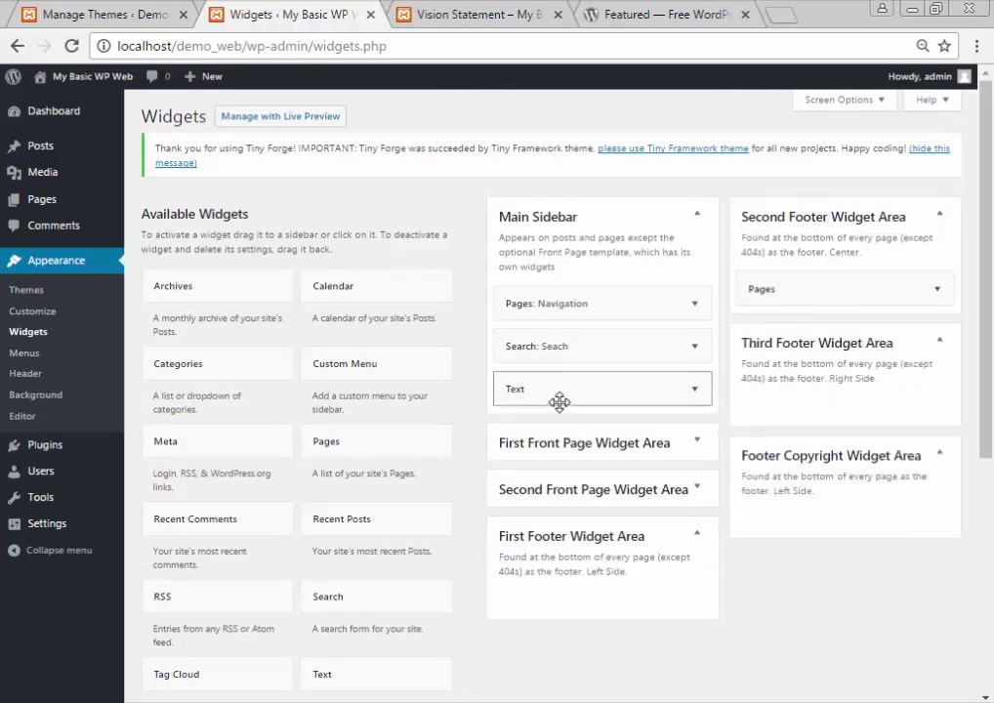
Add Calendar to the First Footer Widget Area, Categories to the Third Footer Widget Area and Recent Comments to the Footer Copyright Widget Area
{"action": "scroll", "coordinate": [484, 382], "scroll_direction": "down", "scroll_amount": 2}
{"action": "scroll", "coordinate": [475, 378], "scroll_direction": "up", "scroll_amount": 1}
{"action": "left_click_drag", "start_coordinate": [406, 215], "coordinate": [573, 493]}
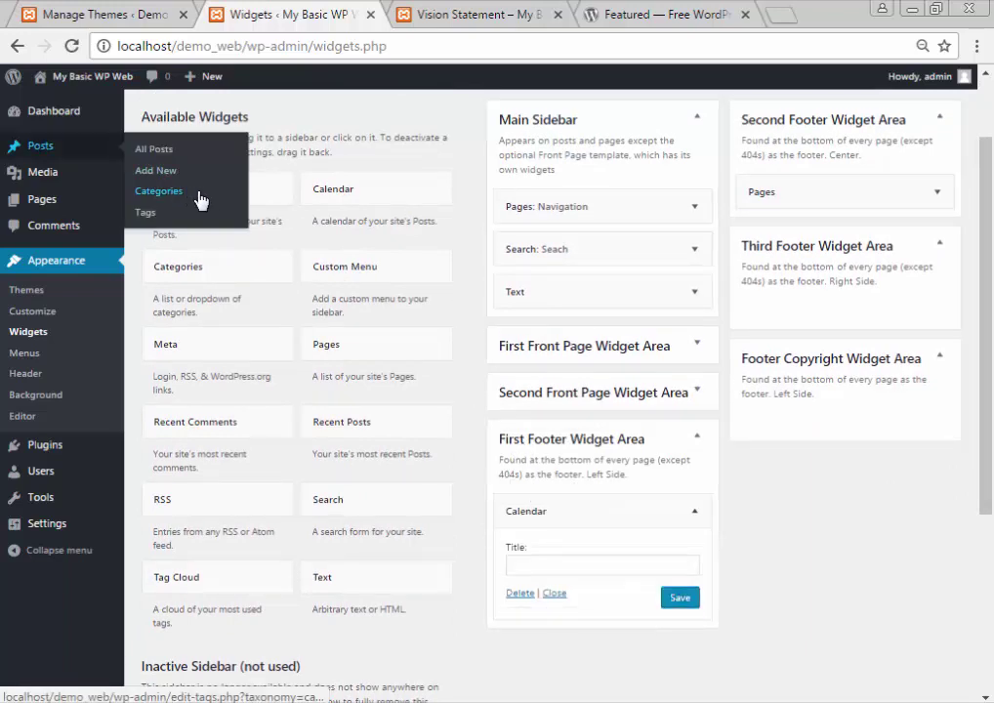
{"action": "left_click_drag", "start_coordinate": [244, 272], "coordinate": [827, 289]}
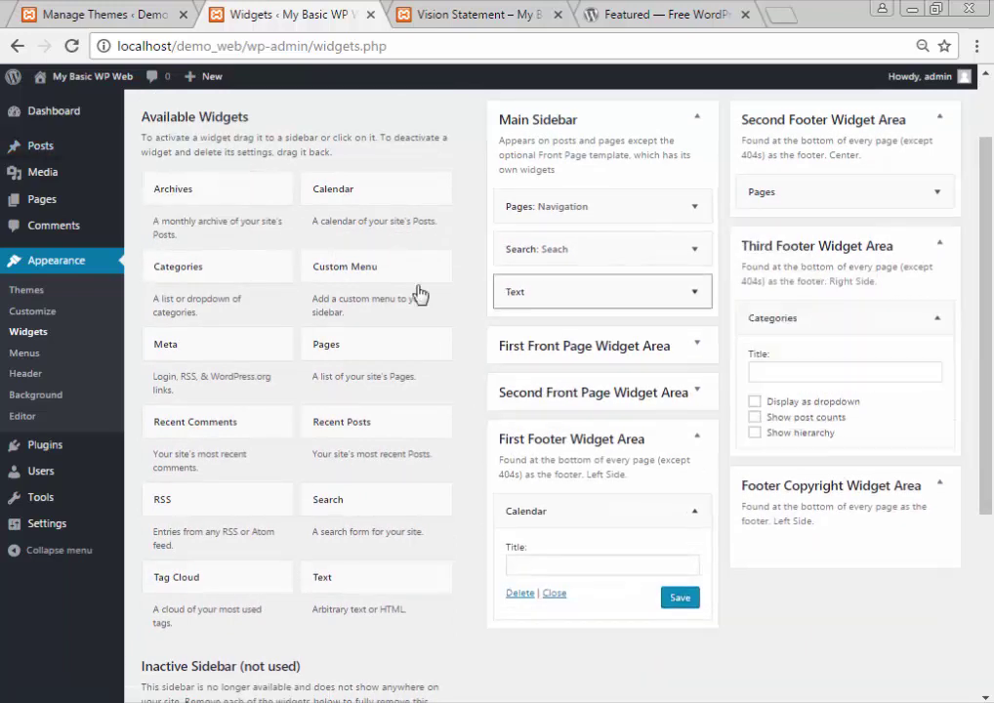
{"action": "left_click_drag", "start_coordinate": [200, 414], "coordinate": [837, 563]}
Reload the Vision Statement page and inspect the widgets in its footer
{"action": "left_click", "coordinate": [441, 14]}
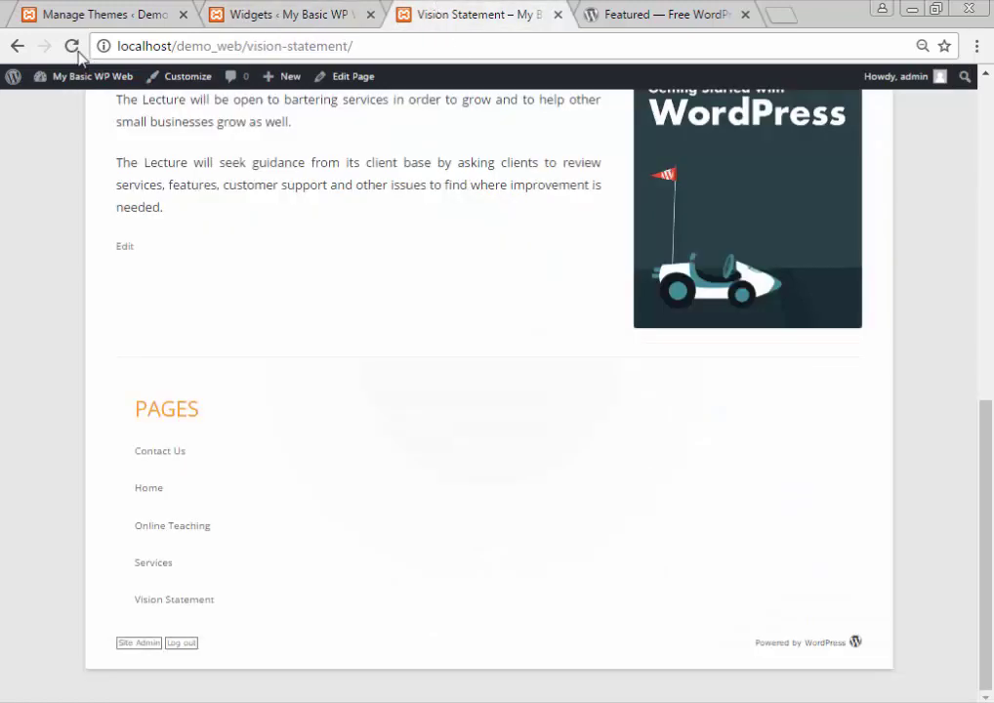
{"action": "left_click", "coordinate": [71, 46]}
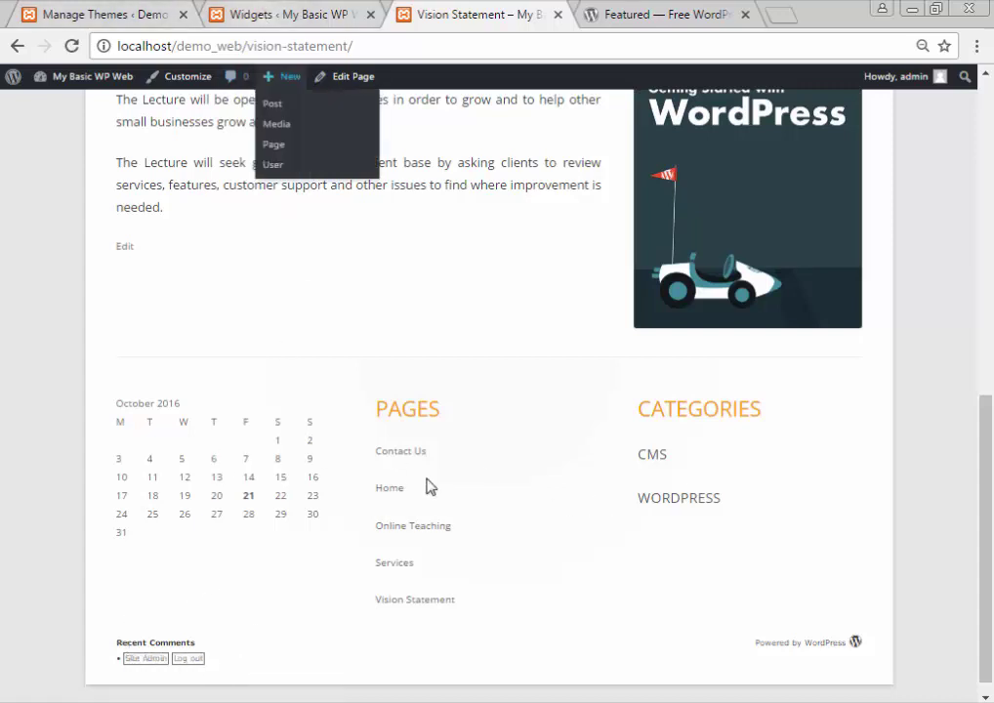
{"action": "scroll", "coordinate": [430, 485], "scroll_direction": "up", "scroll_amount": 10}
Review the available widgets and the footer widget areas, and compare them with the Vision Statement page's layout
{"action": "left_click", "coordinate": [293, 13]}
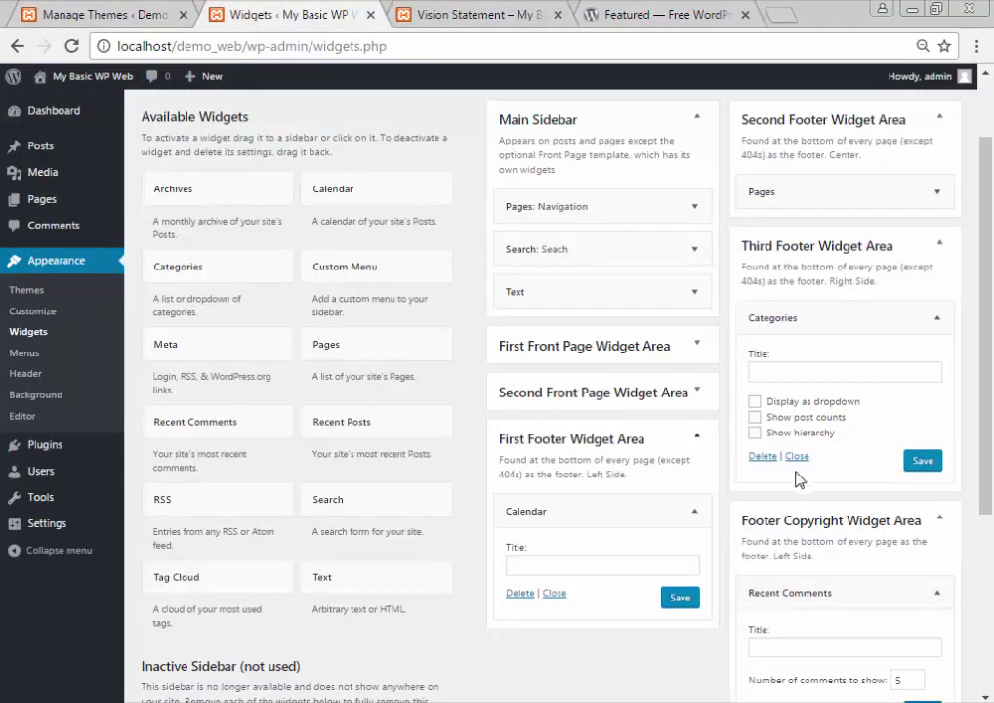
{"action": "scroll", "coordinate": [801, 478], "scroll_direction": "up", "scroll_amount": 2}
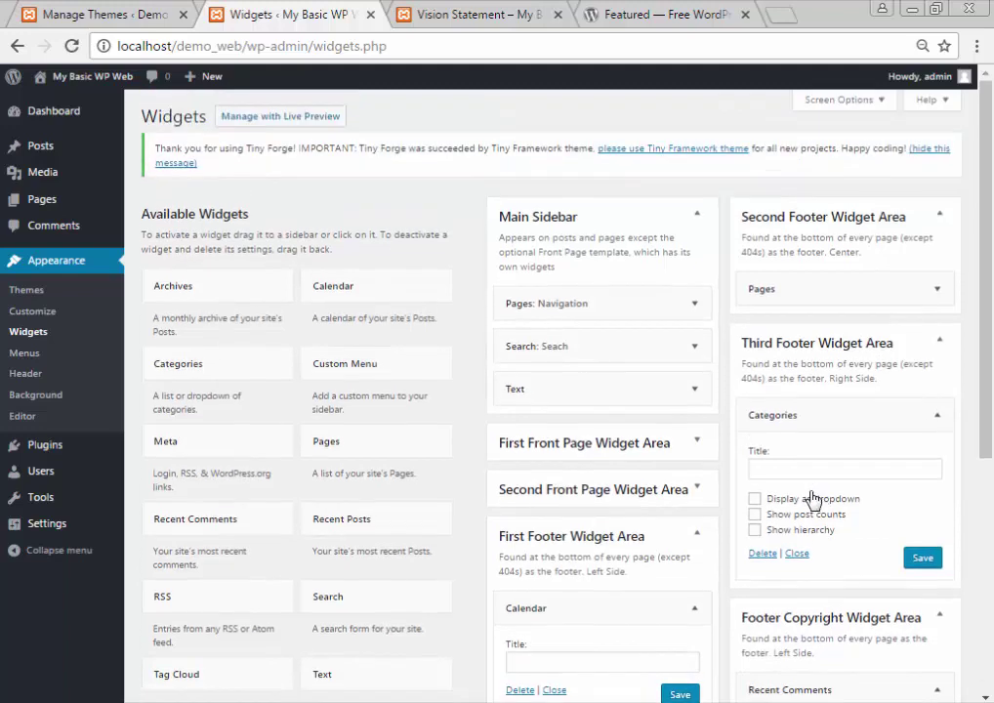
{"action": "scroll", "coordinate": [812, 498], "scroll_direction": "down", "scroll_amount": 2}
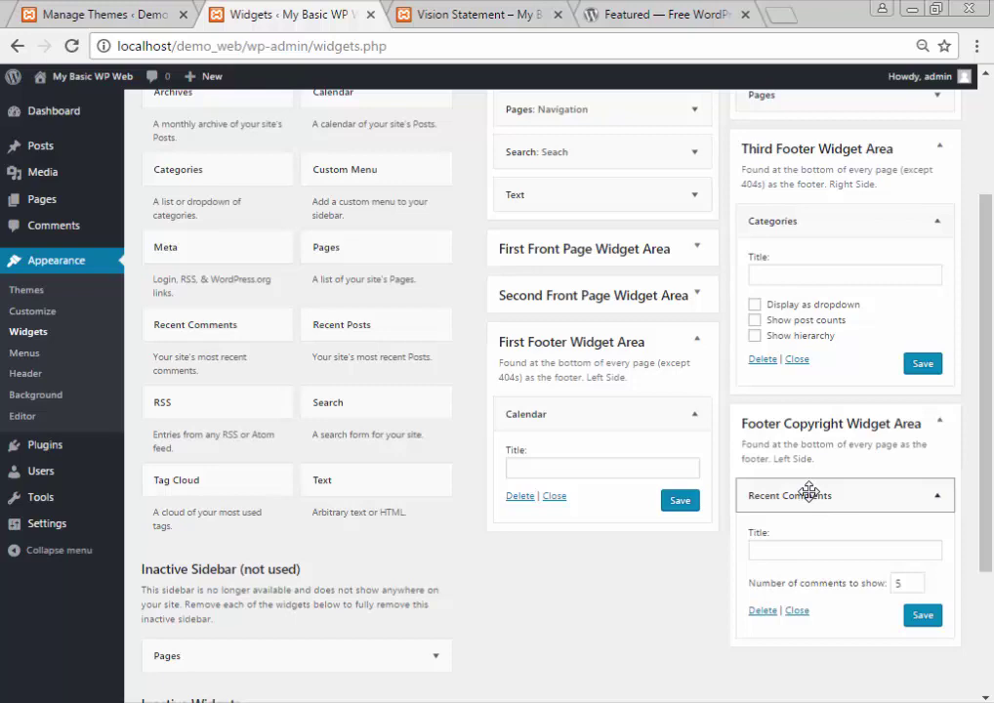
{"action": "scroll", "coordinate": [333, 391], "scroll_direction": "down", "scroll_amount": 1}
{"action": "scroll", "coordinate": [302, 288], "scroll_direction": "up", "scroll_amount": 1}
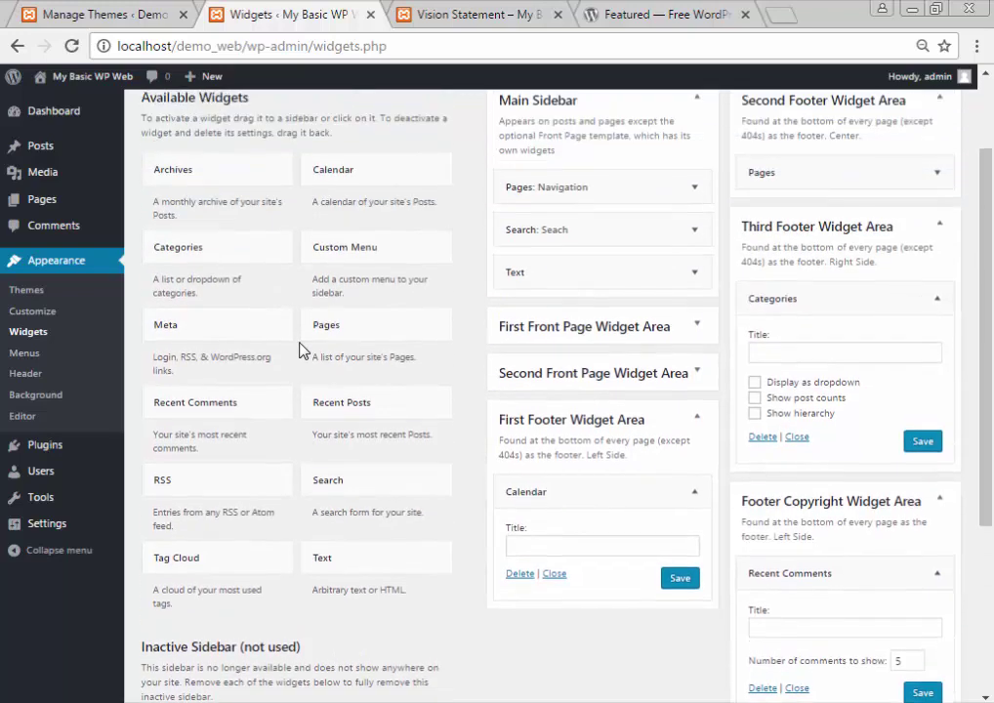
{"action": "scroll", "coordinate": [302, 322], "scroll_direction": "down", "scroll_amount": 2}
{"action": "scroll", "coordinate": [301, 349], "scroll_direction": "up", "scroll_amount": 10}
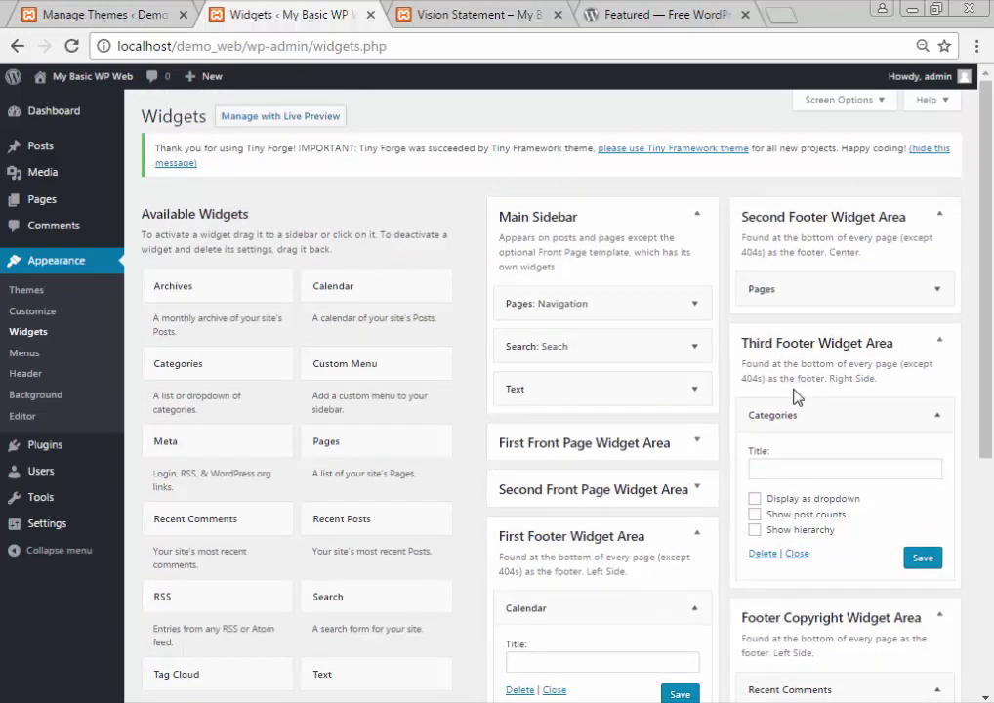
{"action": "left_click", "coordinate": [459, 15]}
{"action": "scroll", "coordinate": [576, 264], "scroll_direction": "up", "scroll_amount": 4}
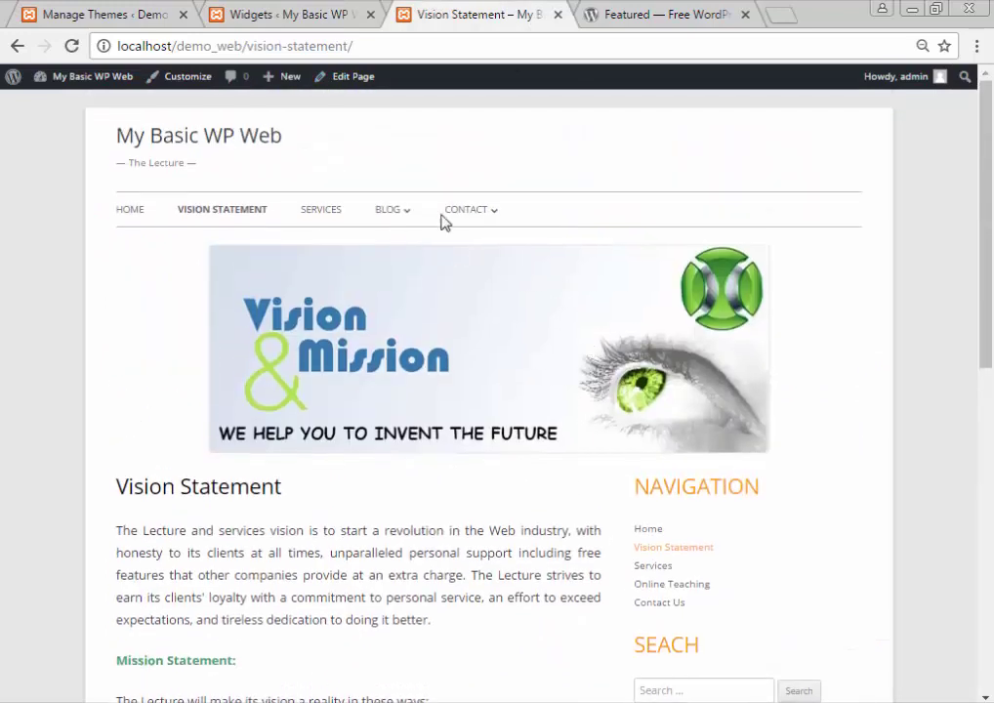
{"action": "left_click", "coordinate": [283, 15]}
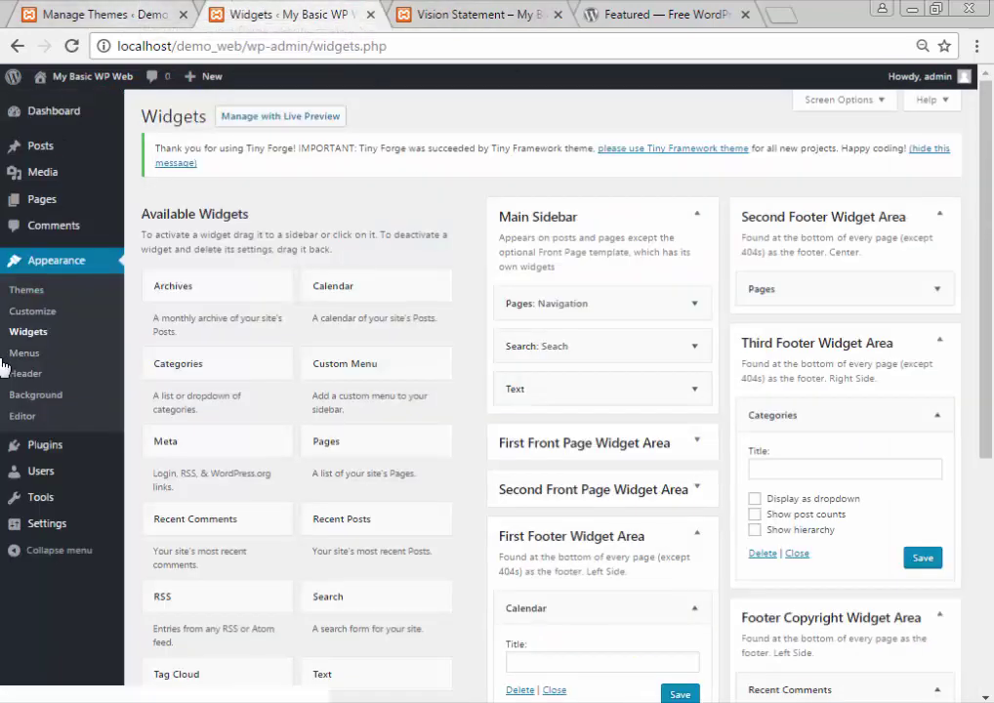
{"action": "mouse_move", "coordinate": [27, 471]}
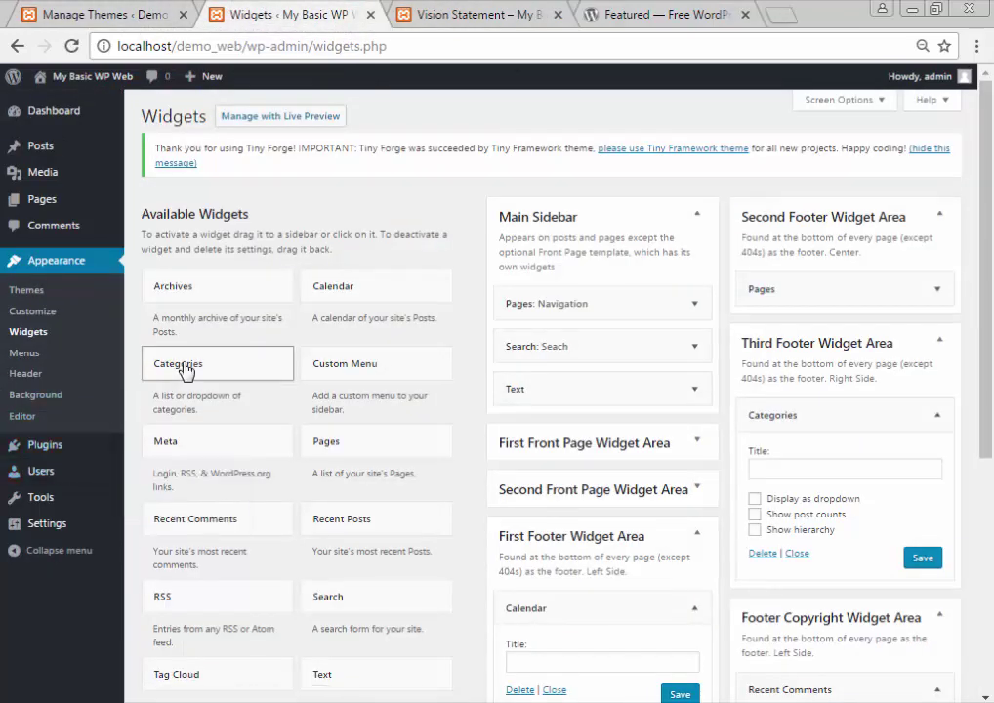
Activate the Accesspress Basic theme from the installed themes
{"action": "left_click", "coordinate": [171, 12]}
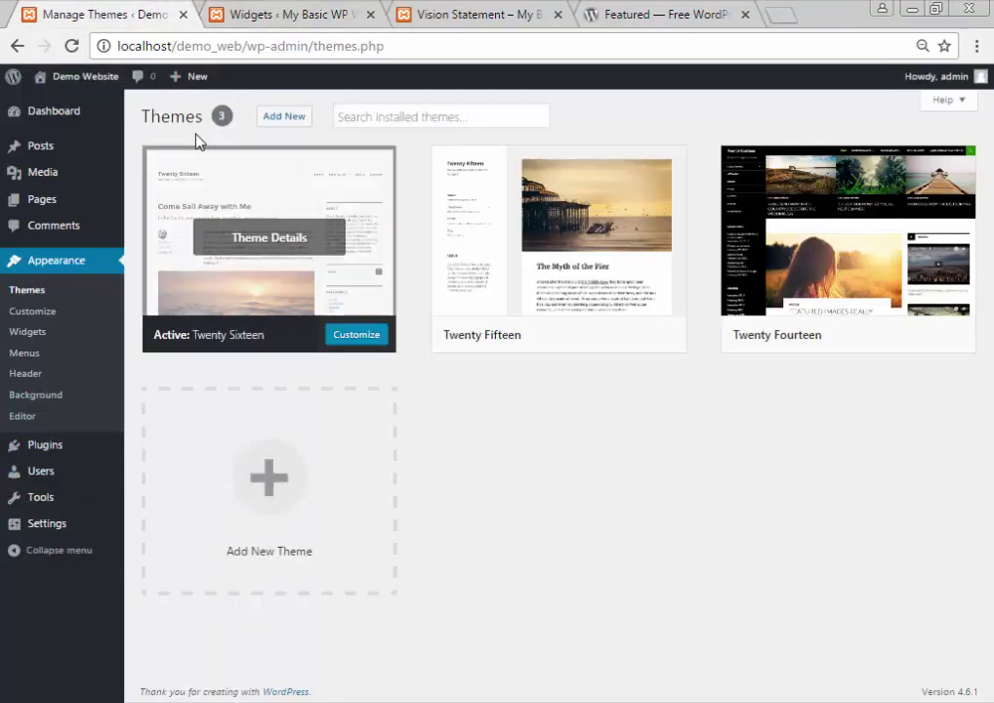
{"action": "left_click", "coordinate": [32, 289]}
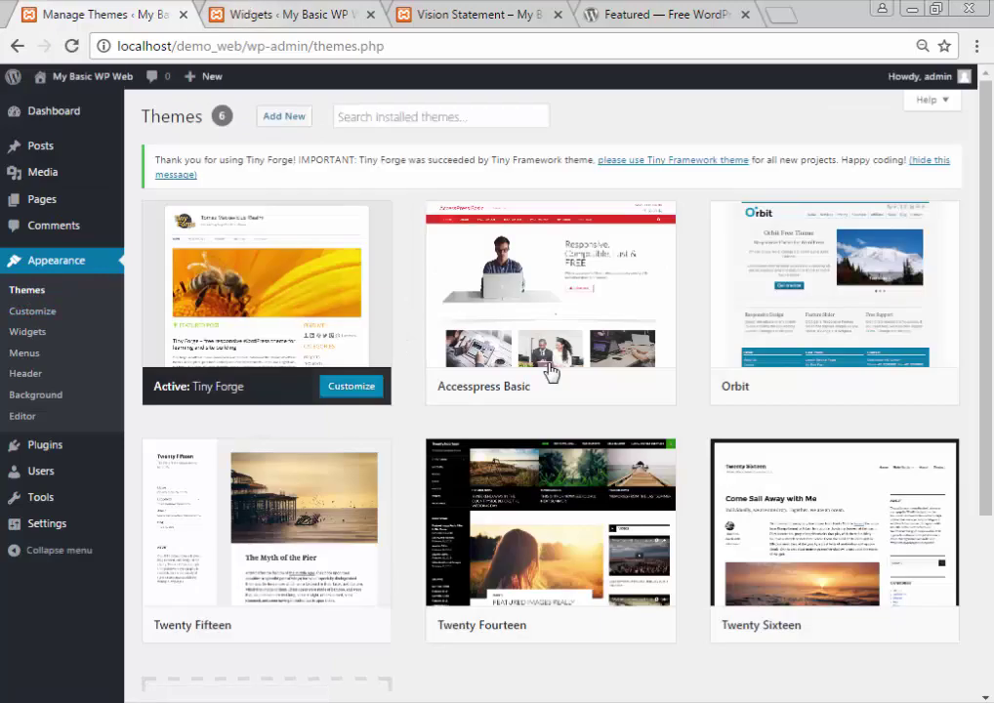
{"action": "left_click", "coordinate": [564, 389]}
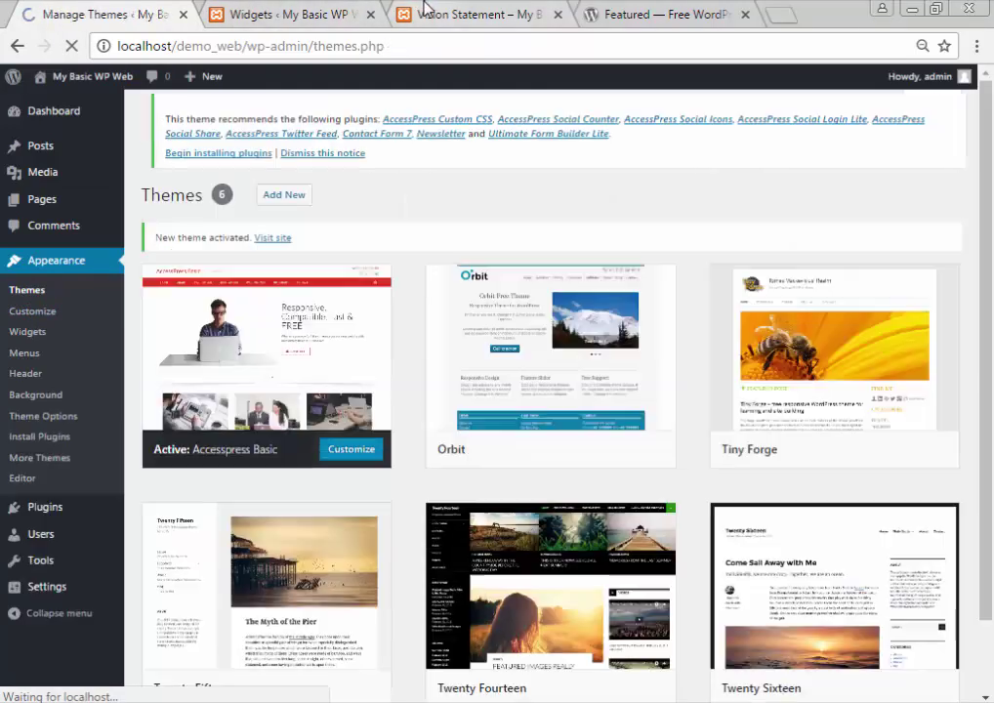
Reload the Vision Statement page and view the site's Home page in the Accesspress Basic theme
{"action": "left_click", "coordinate": [422, 12]}
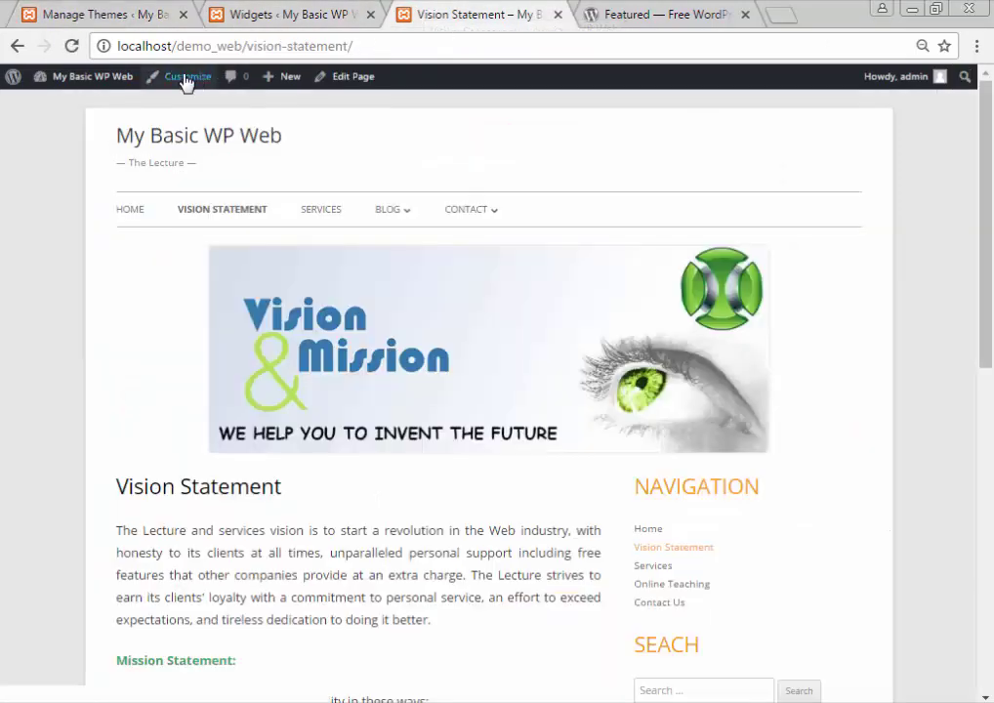
{"action": "left_click", "coordinate": [71, 47]}
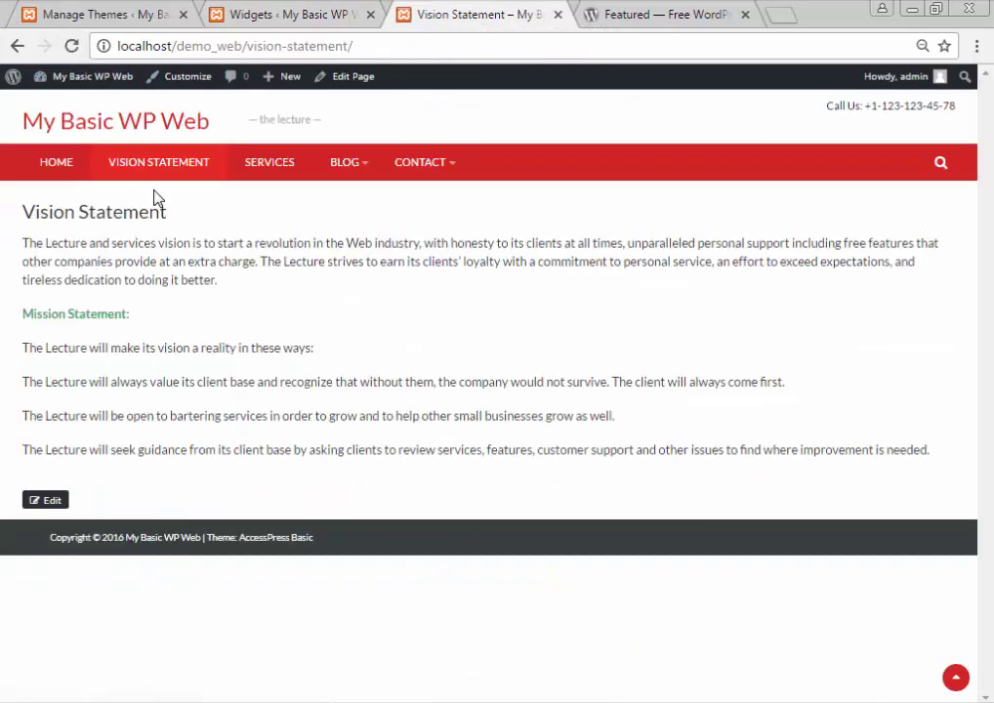
{"action": "left_click", "coordinate": [57, 166]}
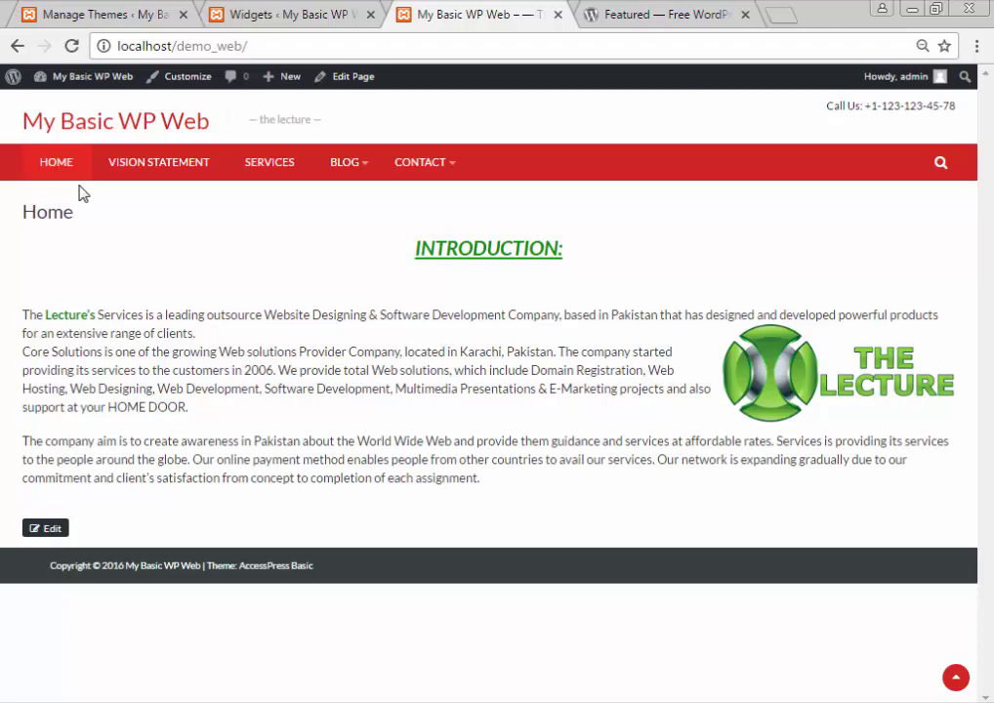
Look over the Accesspress Basic theme's recommended plugins and its customizer sections, and return to the installed themes
{"action": "left_click", "coordinate": [97, 10]}
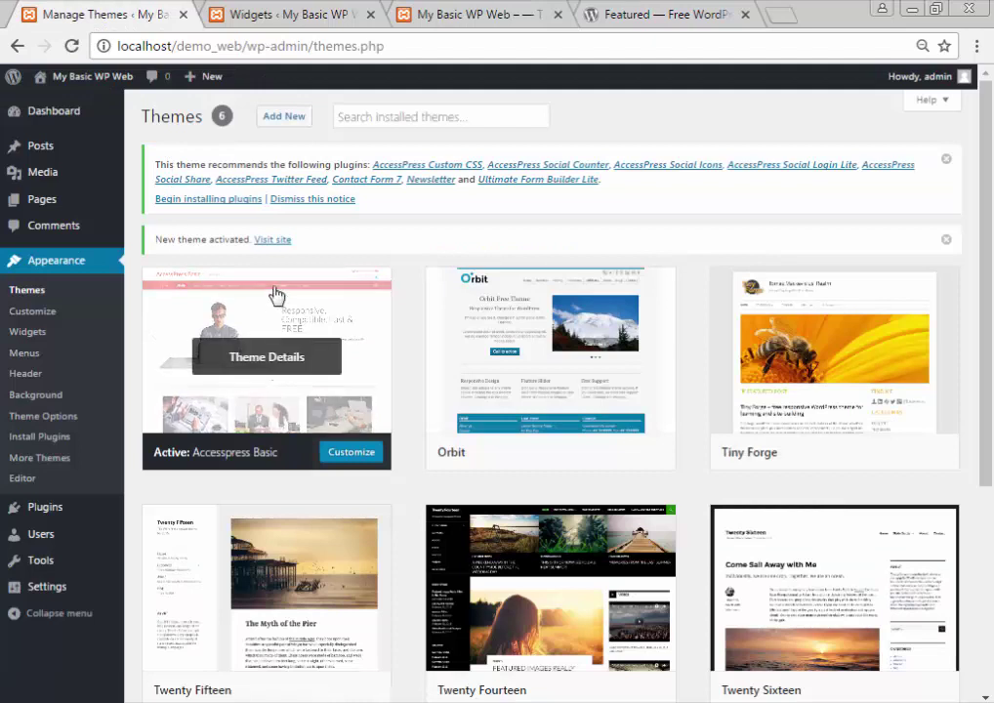
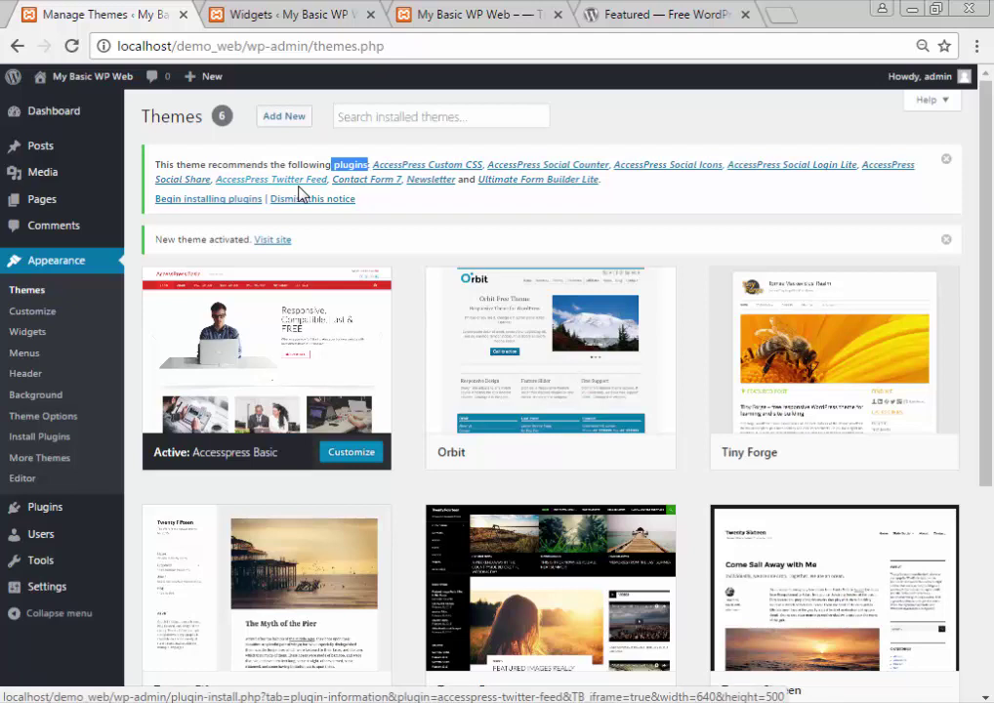
{"action": "left_click", "coordinate": [55, 322]}
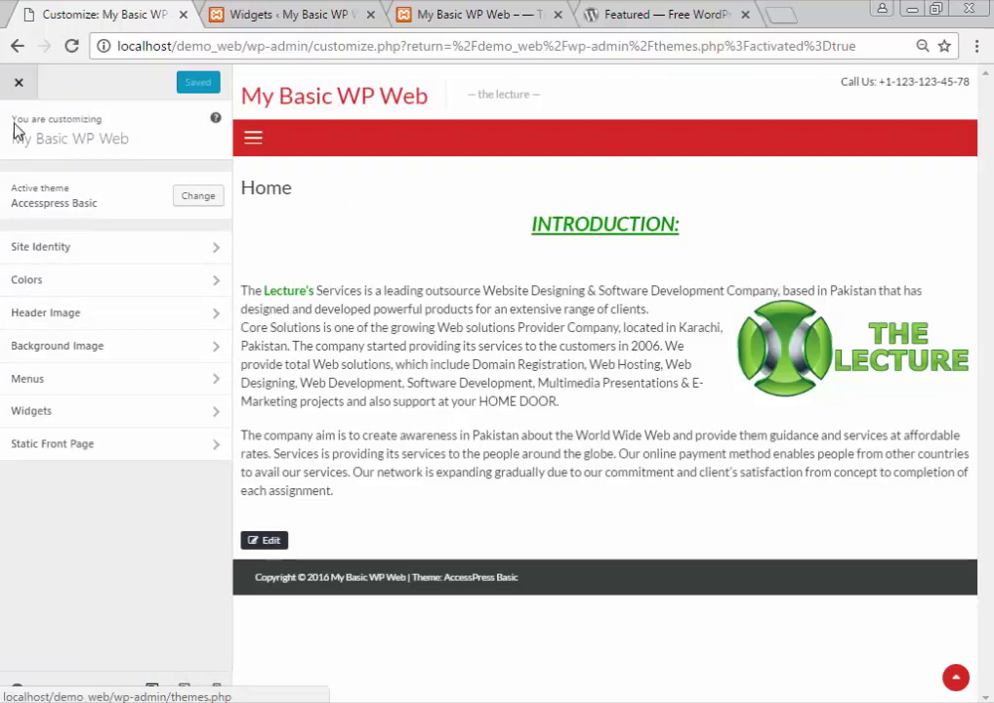
{"action": "left_click", "coordinate": [18, 83]}
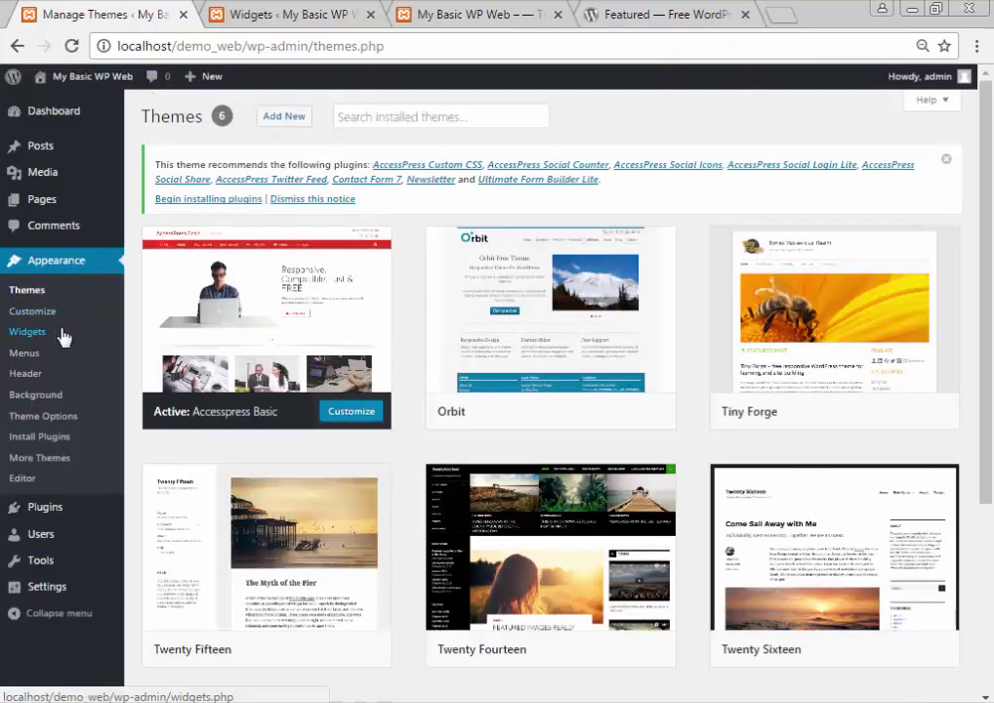
Open the Accesspress Basic theme options and load the theme's Online Documentation in a new browser tab
{"action": "left_click", "coordinate": [49, 426]}
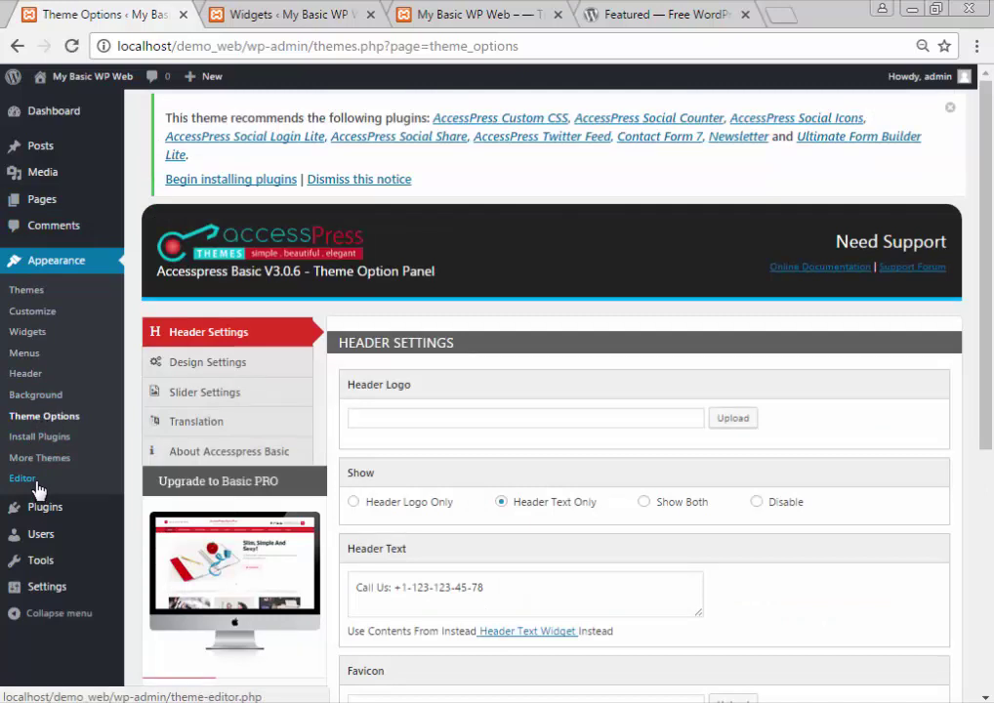
{"action": "scroll", "coordinate": [305, 404], "scroll_direction": "down", "scroll_amount": 1}
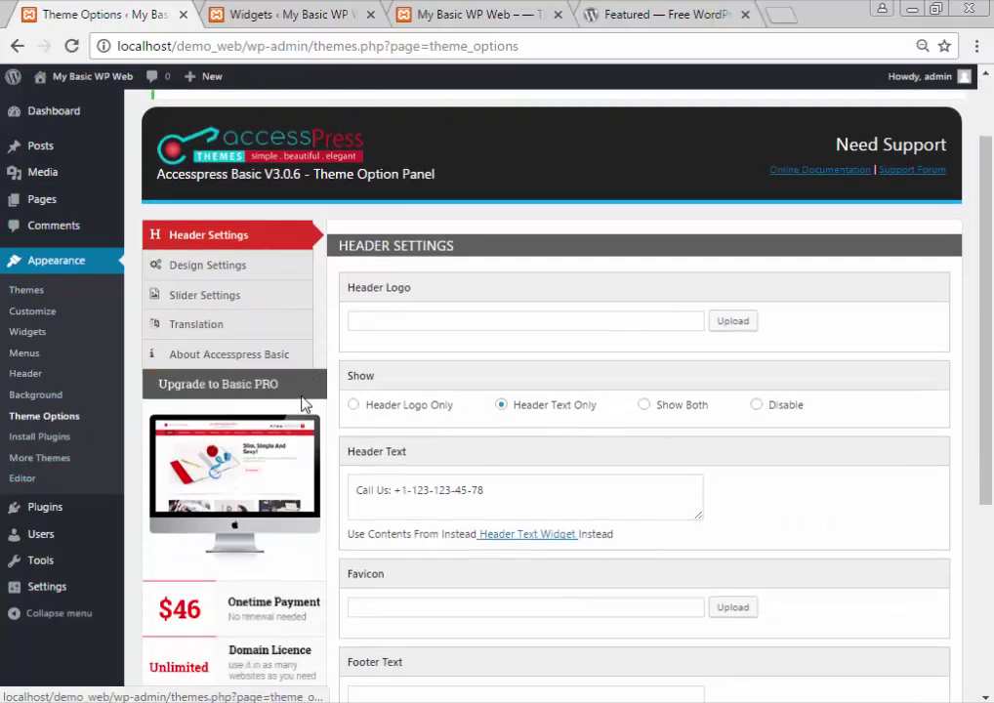
{"action": "scroll", "coordinate": [303, 400], "scroll_direction": "up", "scroll_amount": 1}
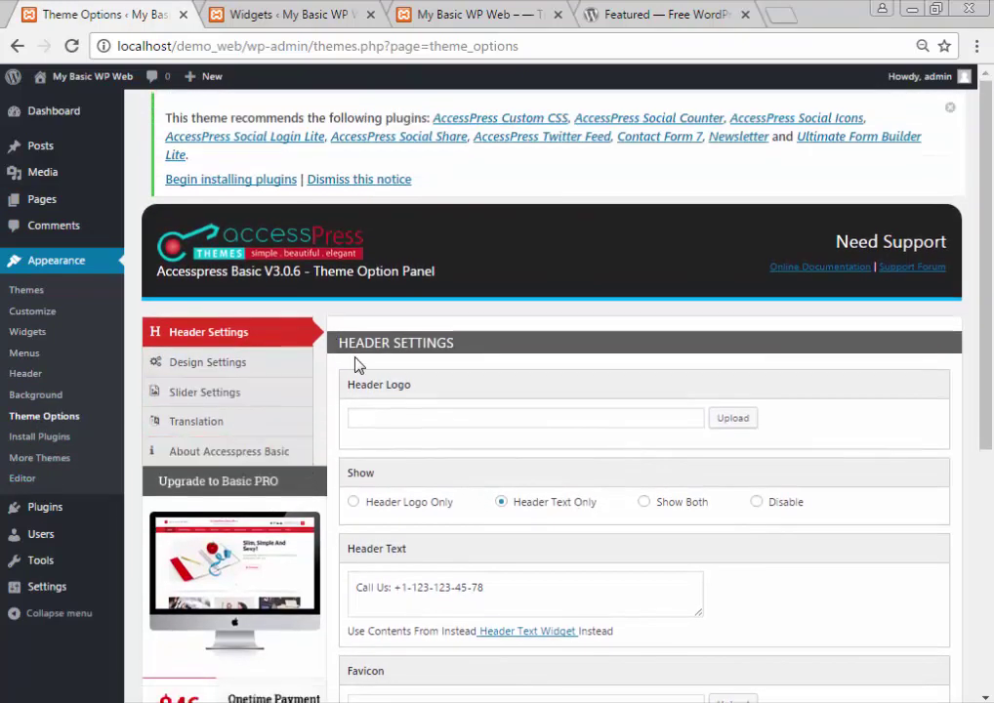
{"action": "right_click", "coordinate": [833, 278]}
{"action": "left_click", "coordinate": [843, 284]}
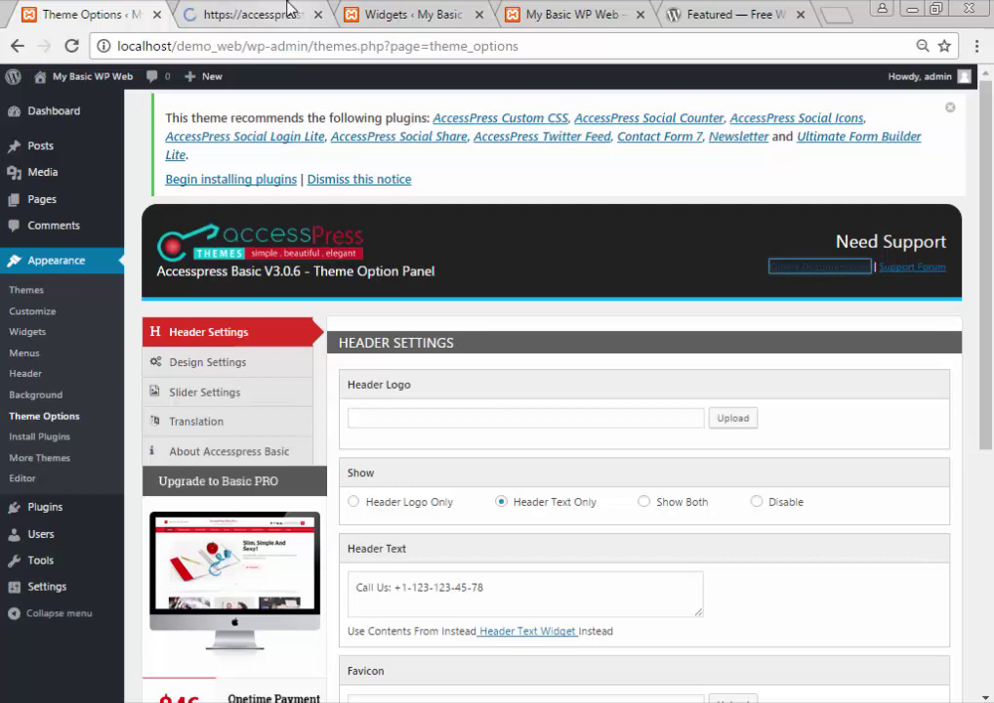
View the online documentation page, dismiss its promotional pop-up, and close the page to return to the theme options
{"action": "left_click", "coordinate": [289, 9]}
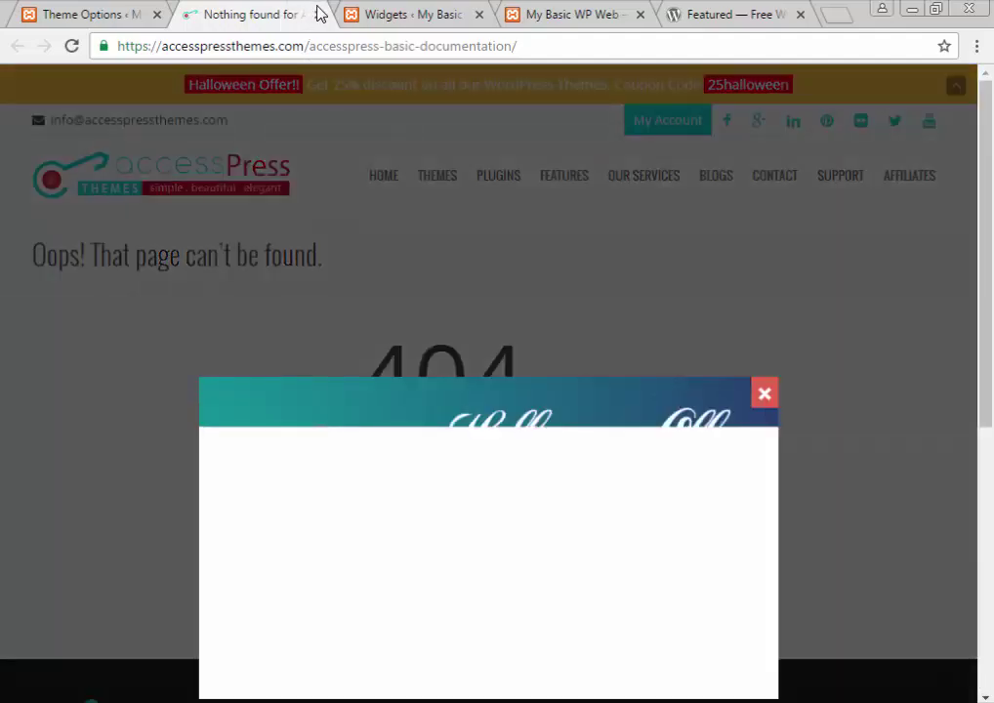
{"action": "left_click", "coordinate": [766, 395]}
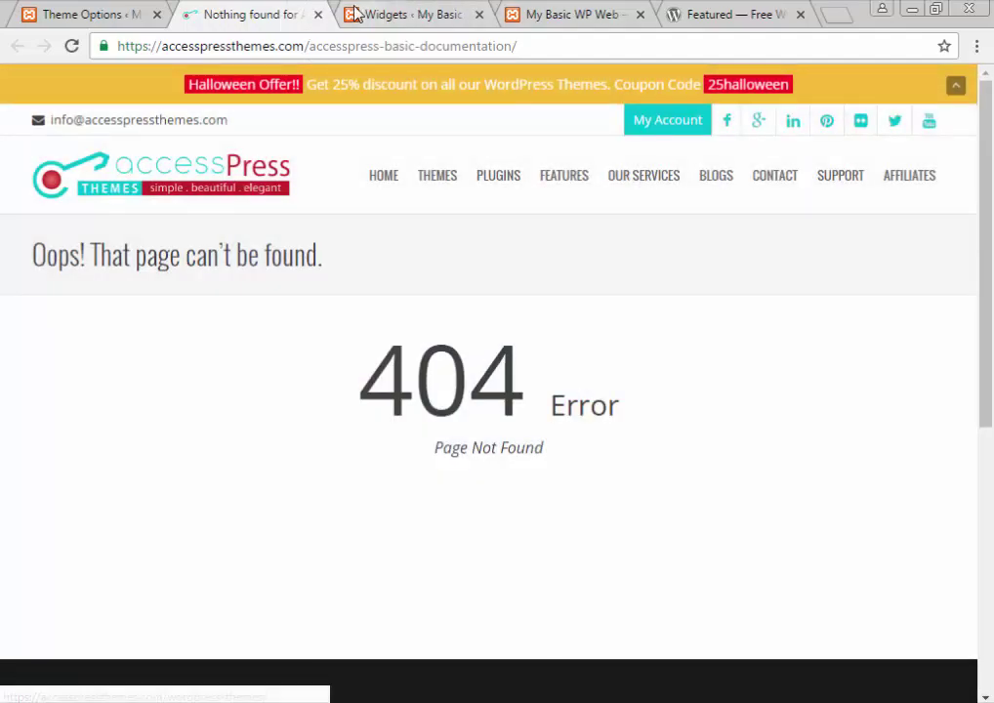
{"action": "left_click", "coordinate": [318, 15]}
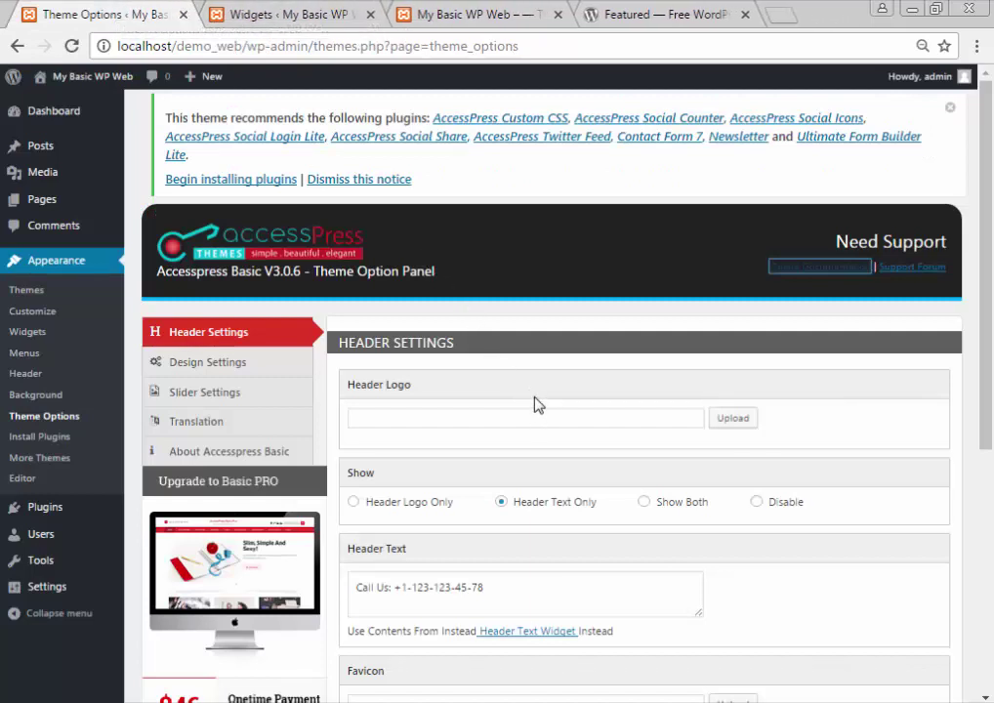
Start choosing a header image from the computer and browse to D:\VideoRecordings\Thelecture\Logo\3D-Letter-X-Logo (1)
{"action": "left_click", "coordinate": [725, 420]}
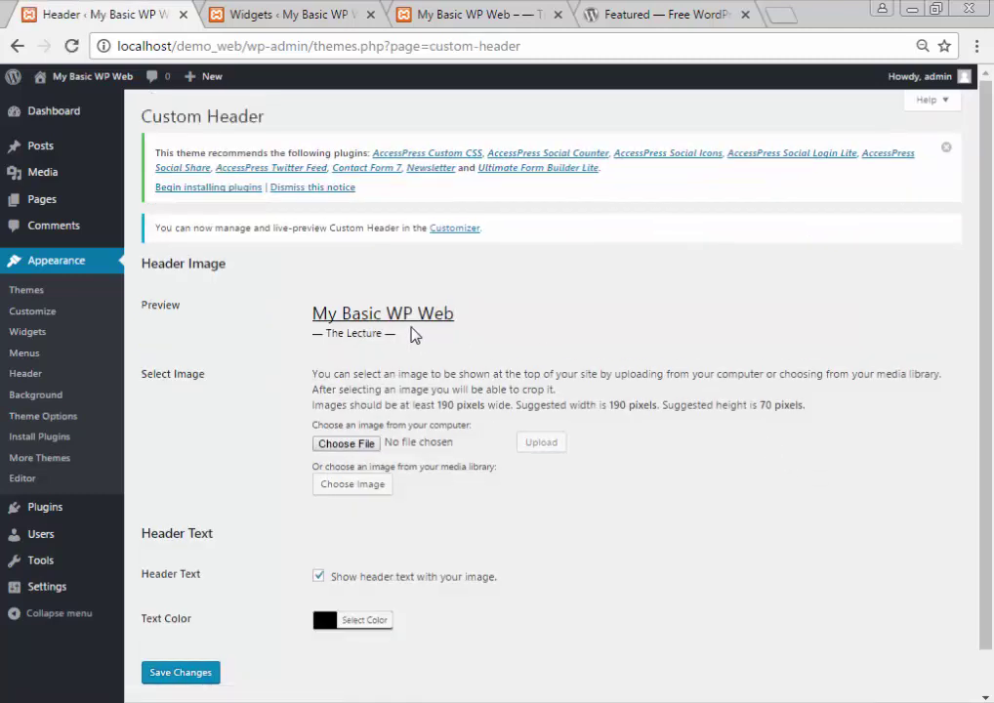
{"action": "left_click", "coordinate": [330, 398]}
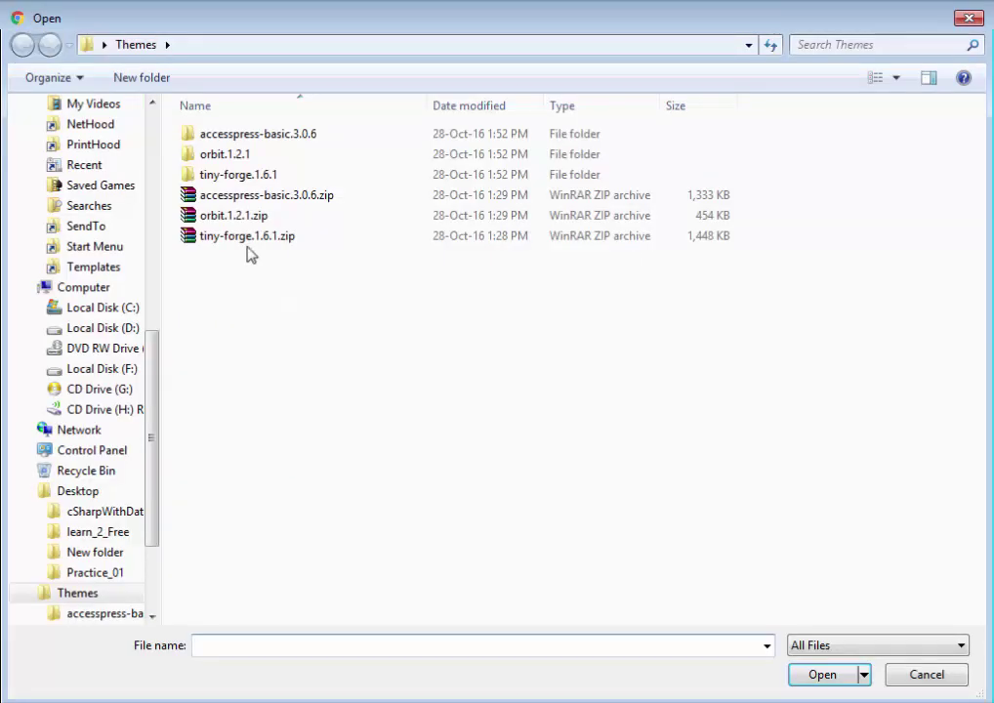
{"action": "scroll", "coordinate": [144, 156], "scroll_direction": "up", "scroll_amount": 9}
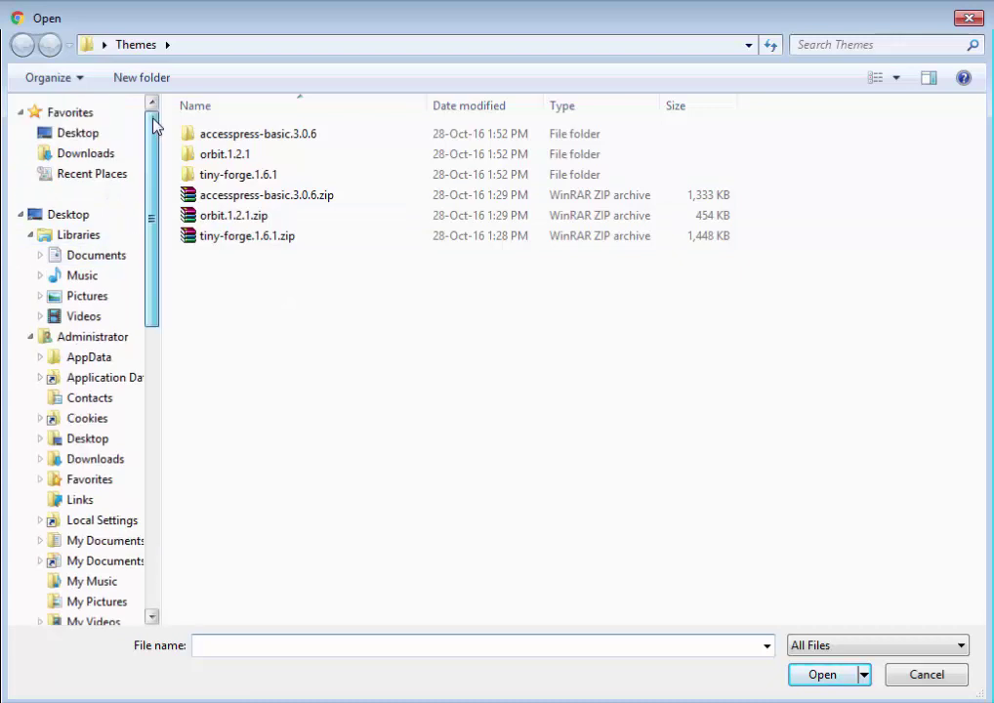
{"action": "left_click", "coordinate": [30, 234]}
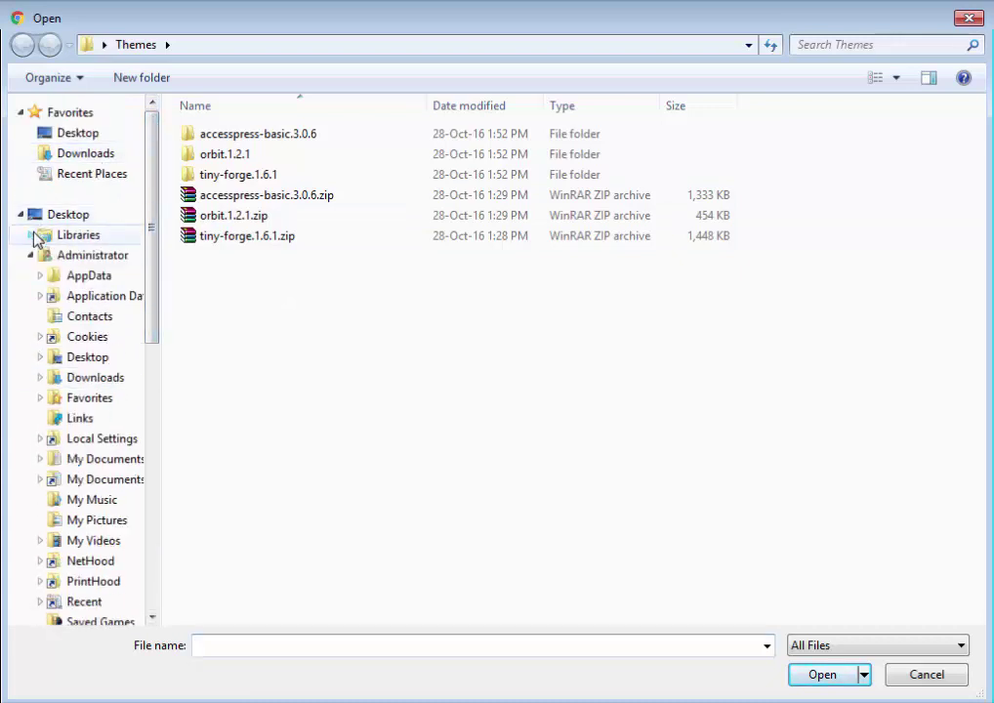
{"action": "left_click", "coordinate": [31, 255]}
{"action": "left_click", "coordinate": [97, 317]}
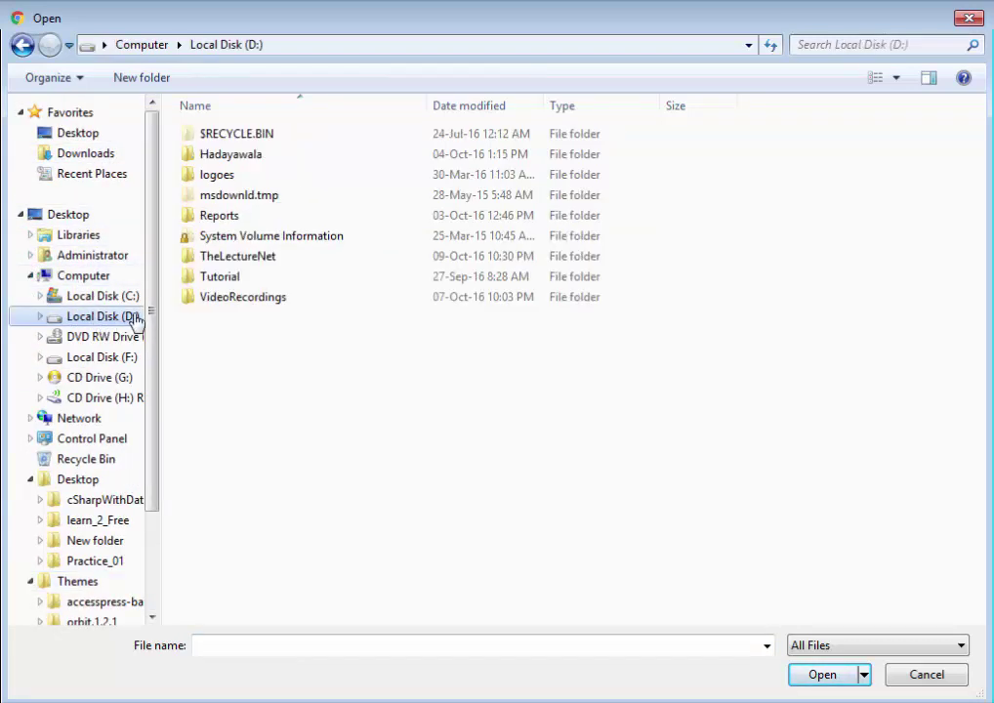
{"action": "left_click", "coordinate": [242, 274]}
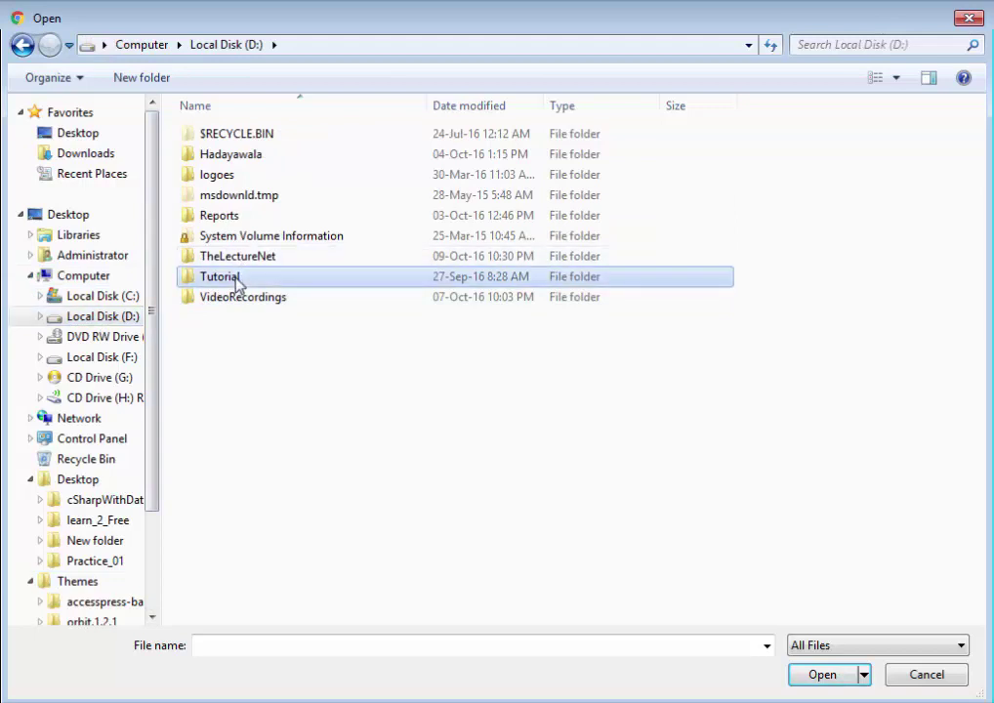
{"action": "double_click", "coordinate": [239, 296]}
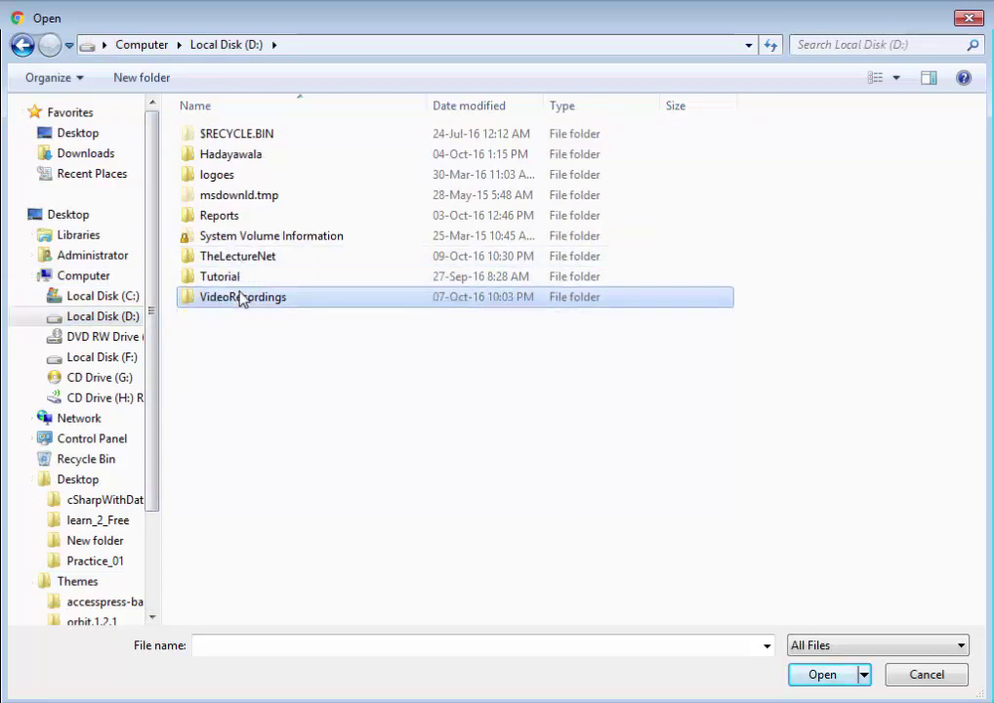
{"action": "double_click", "coordinate": [701, 176]}
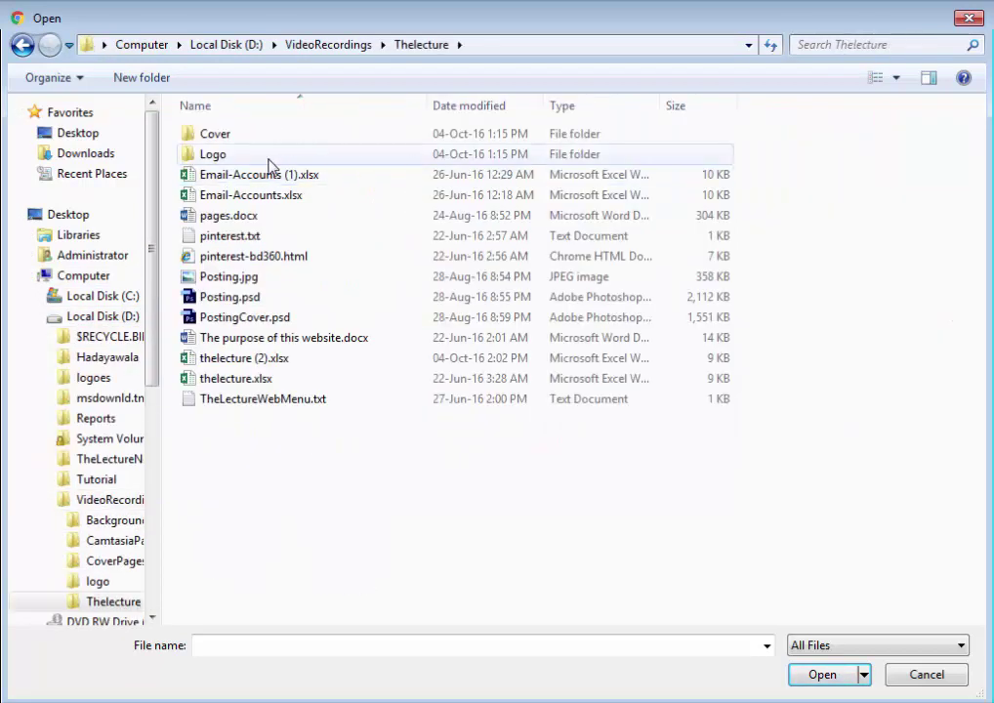
{"action": "double_click", "coordinate": [264, 154]}
{"action": "double_click", "coordinate": [239, 137]}
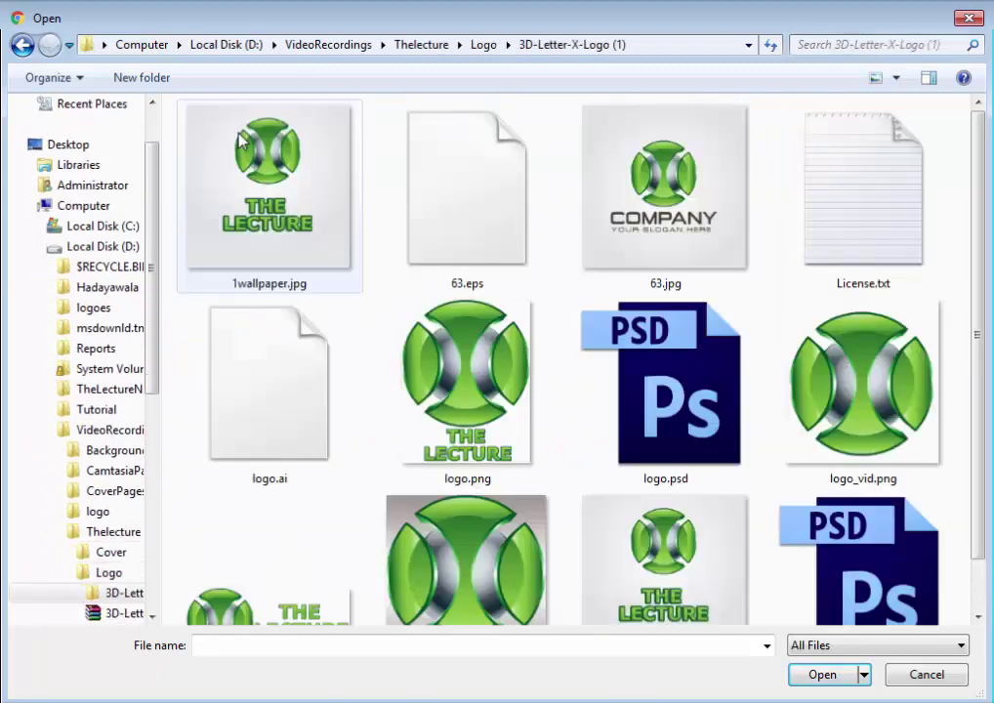
Choose profile.png as the header image file and upload it for cropping
{"action": "left_click", "coordinate": [630, 244]}
{"action": "scroll", "coordinate": [630, 244], "scroll_direction": "down", "scroll_amount": 1}
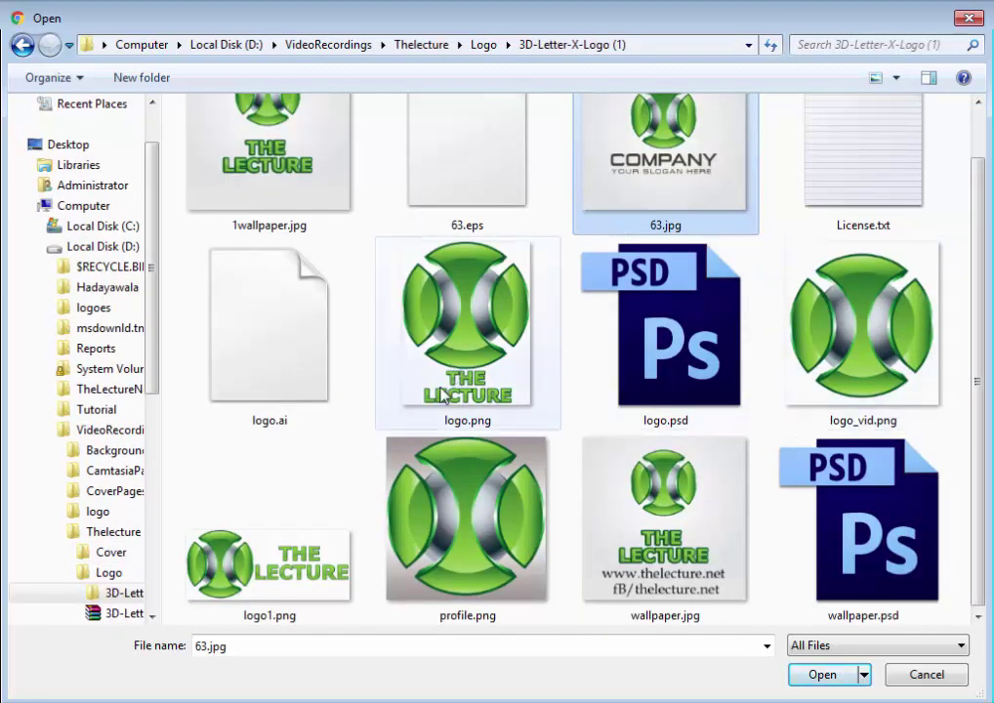
{"action": "double_click", "coordinate": [460, 537]}
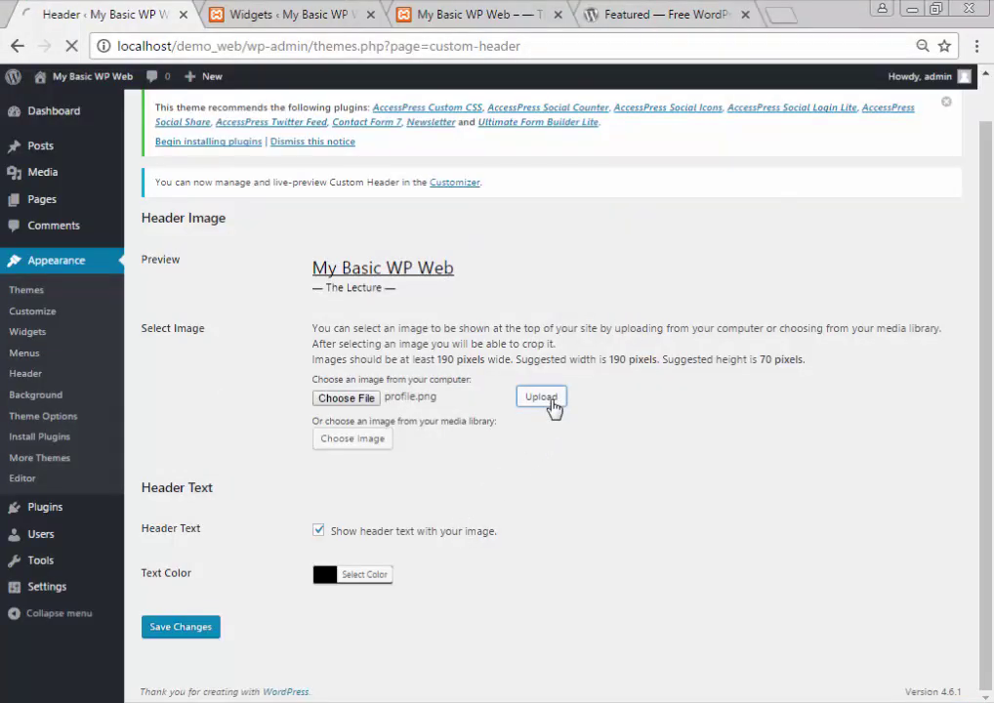
{"action": "left_click", "coordinate": [551, 403]}
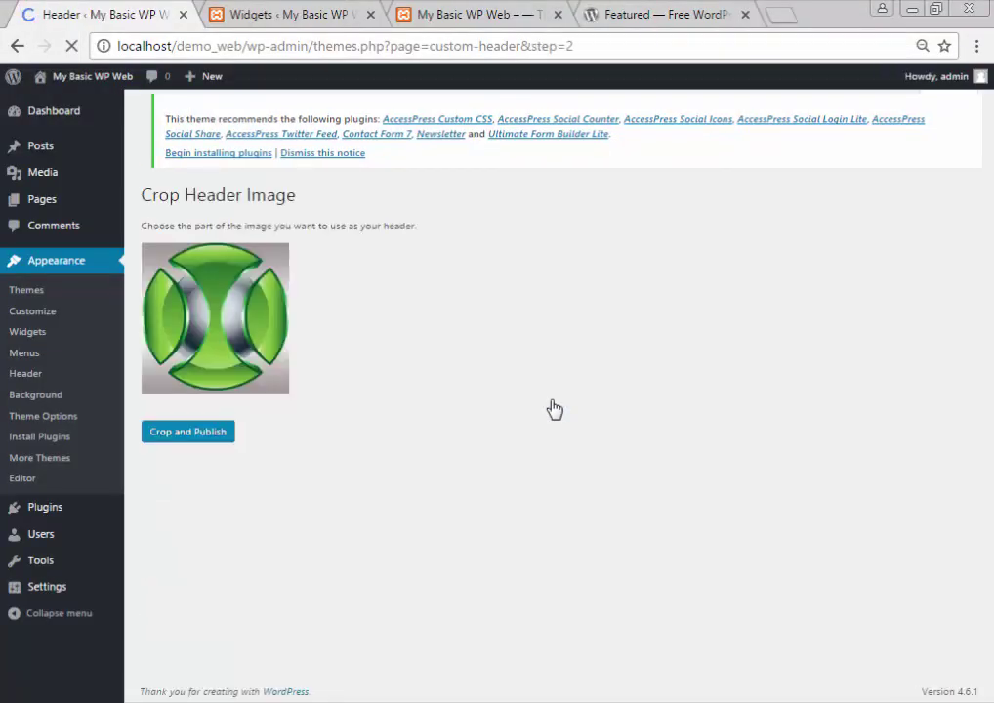
Crop the header image to include the entire logo, publish it, and save the custom header changes
{"action": "left_click_drag", "start_coordinate": [213, 263], "coordinate": [211, 355]}
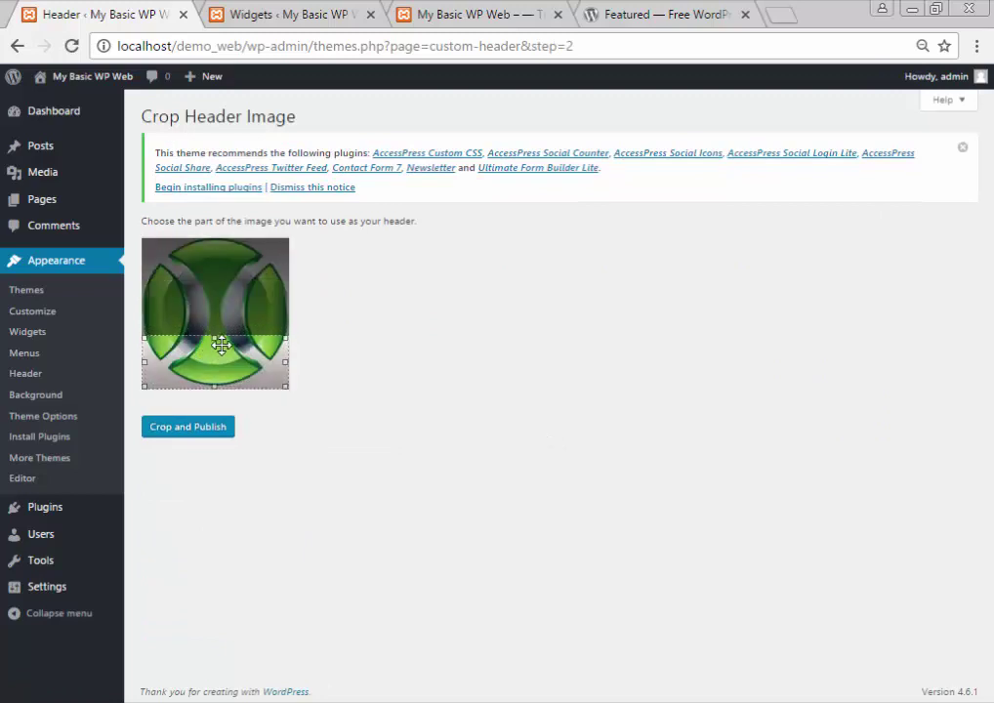
{"action": "left_click_drag", "start_coordinate": [214, 310], "coordinate": [216, 234]}
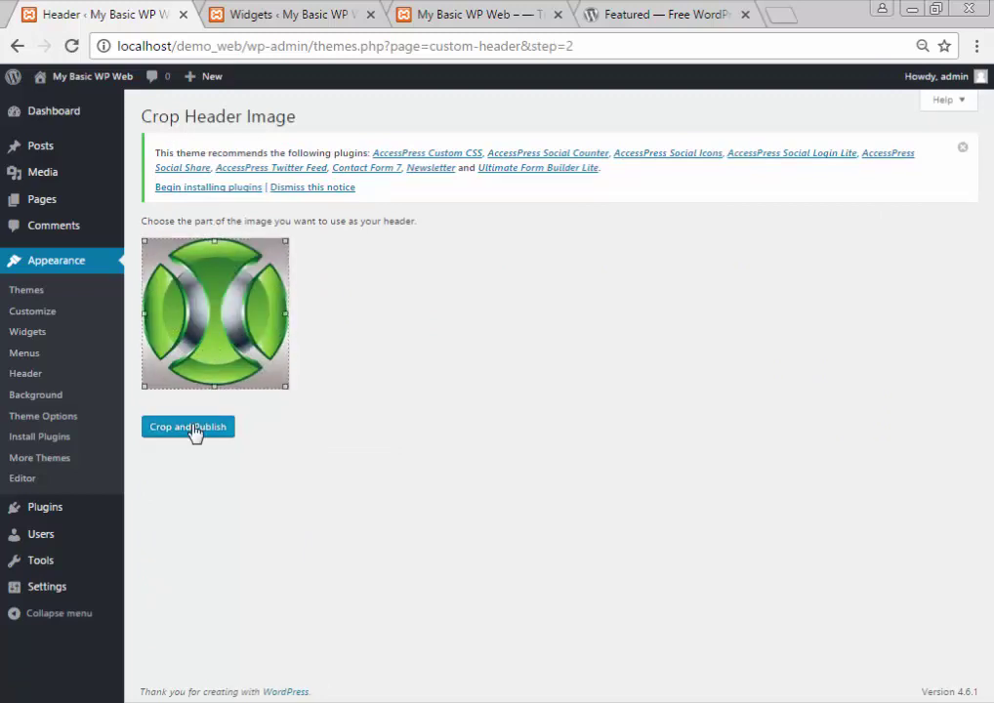
{"action": "left_click", "coordinate": [195, 430]}
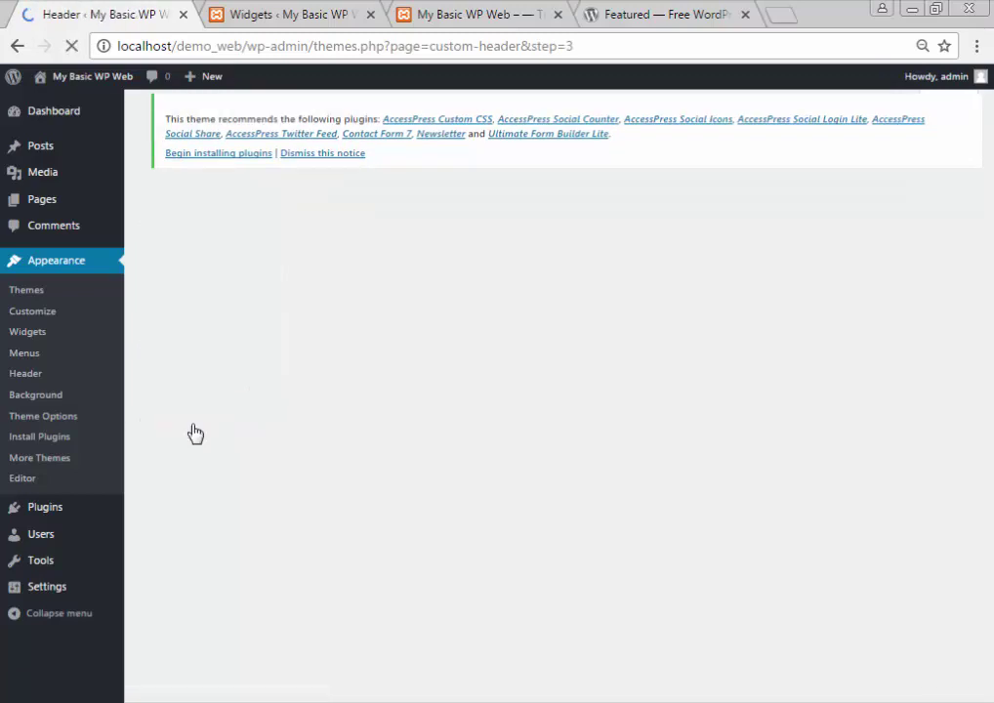
{"action": "scroll", "coordinate": [381, 454], "scroll_direction": "down", "scroll_amount": 3}
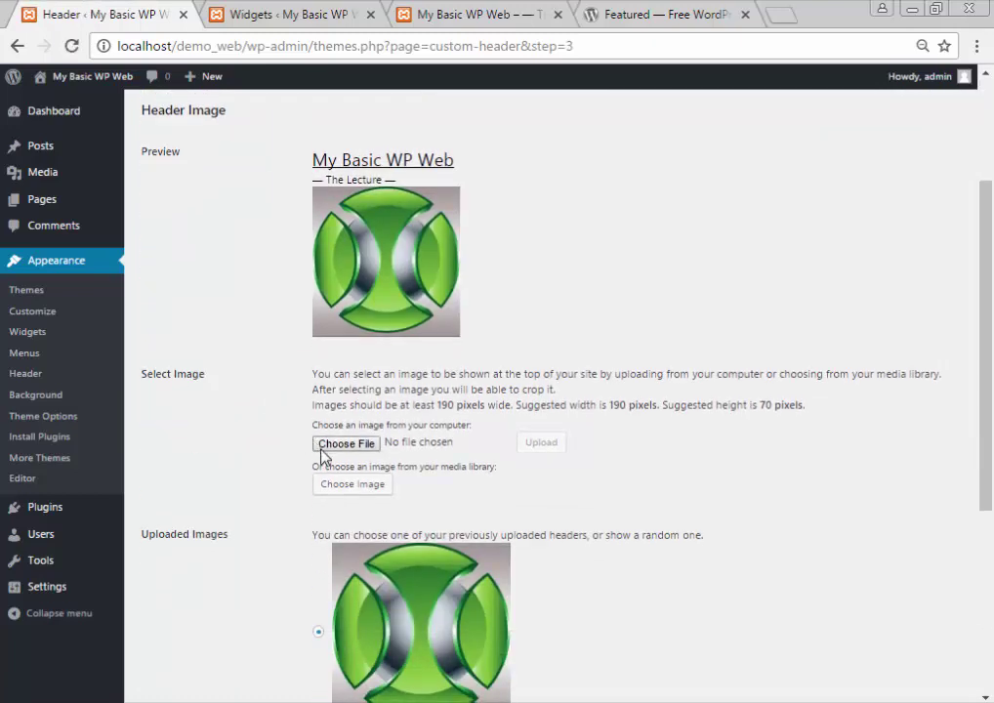
{"action": "scroll", "coordinate": [323, 452], "scroll_direction": "down", "scroll_amount": 3}
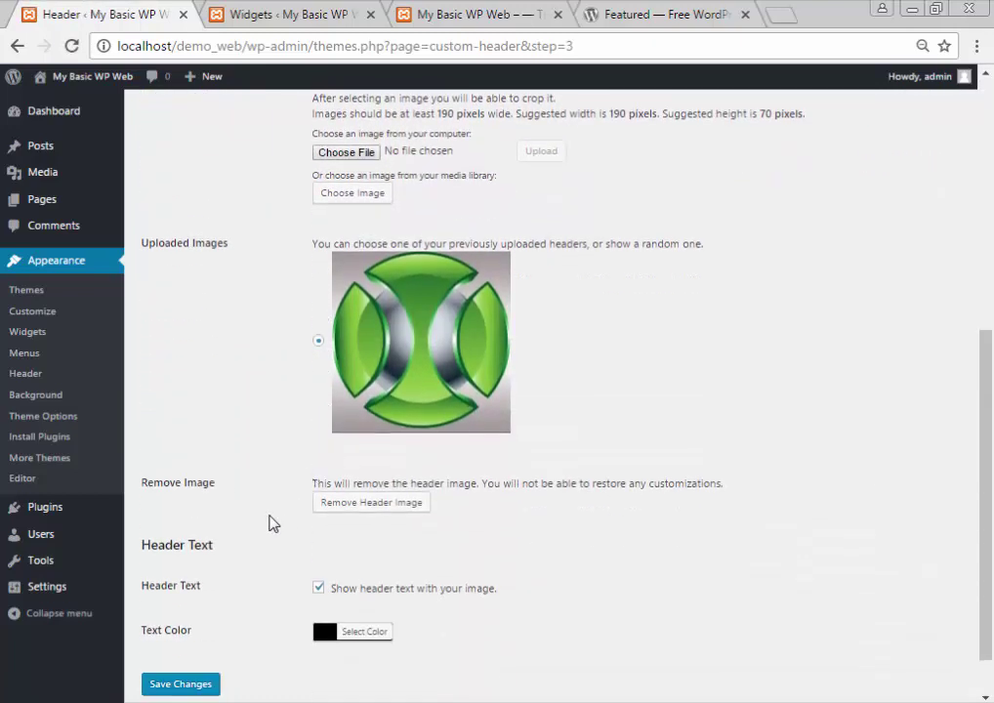
{"action": "left_click", "coordinate": [183, 683]}
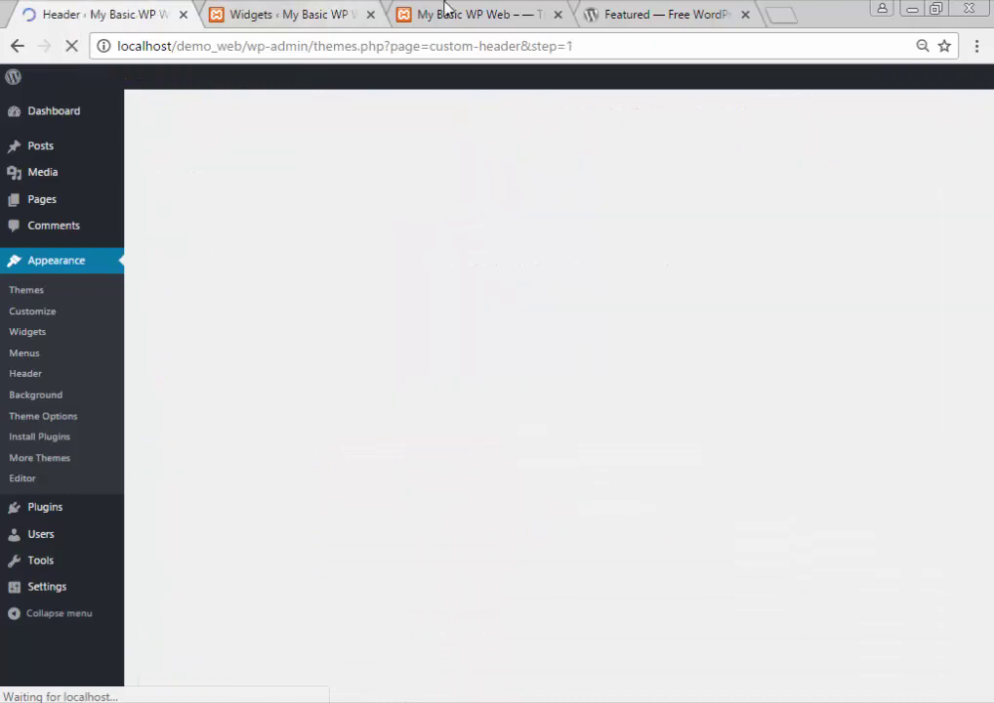
Reload the site's Home page to check its header, and return to the Custom Header page
{"action": "left_click", "coordinate": [464, 14]}
{"action": "left_click", "coordinate": [72, 45]}
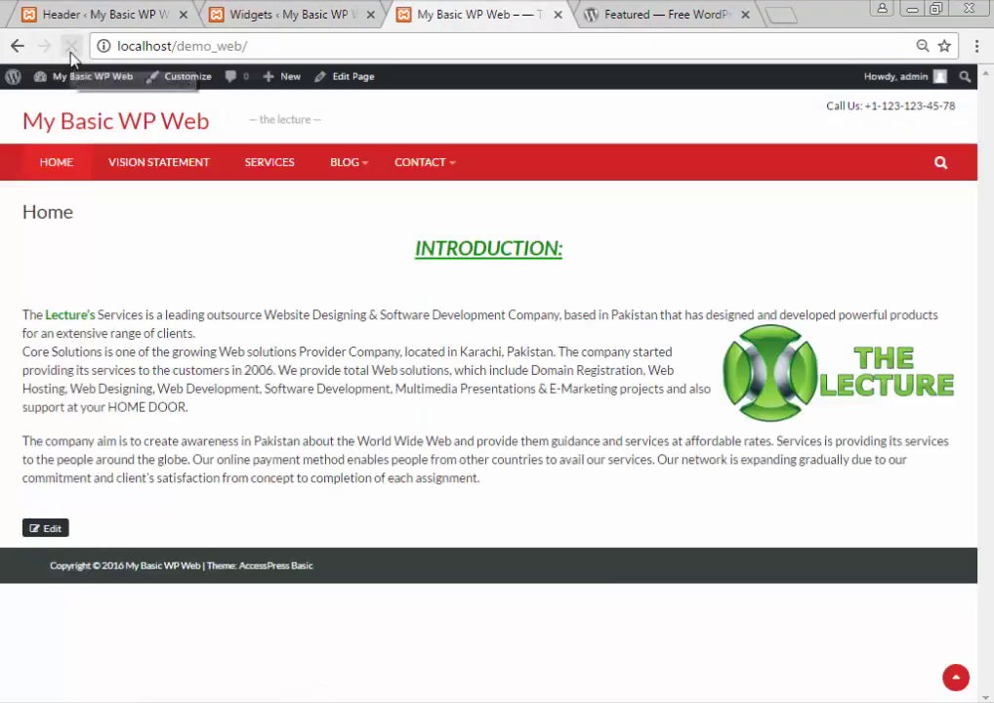
{"action": "left_click", "coordinate": [74, 48]}
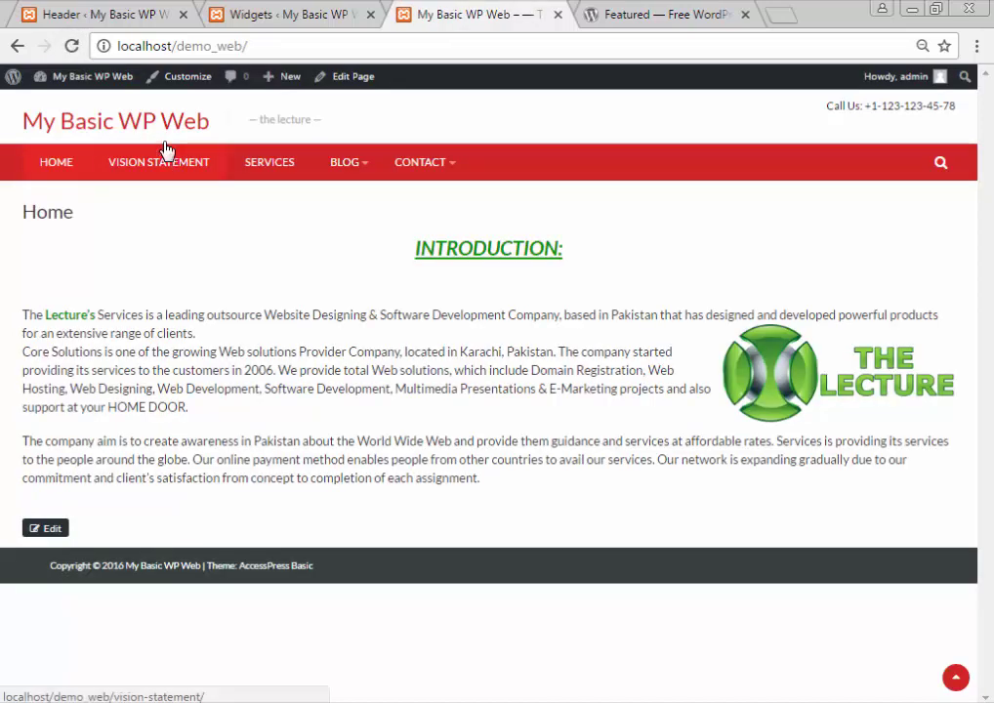
{"action": "key", "text": "ctrl+1"}
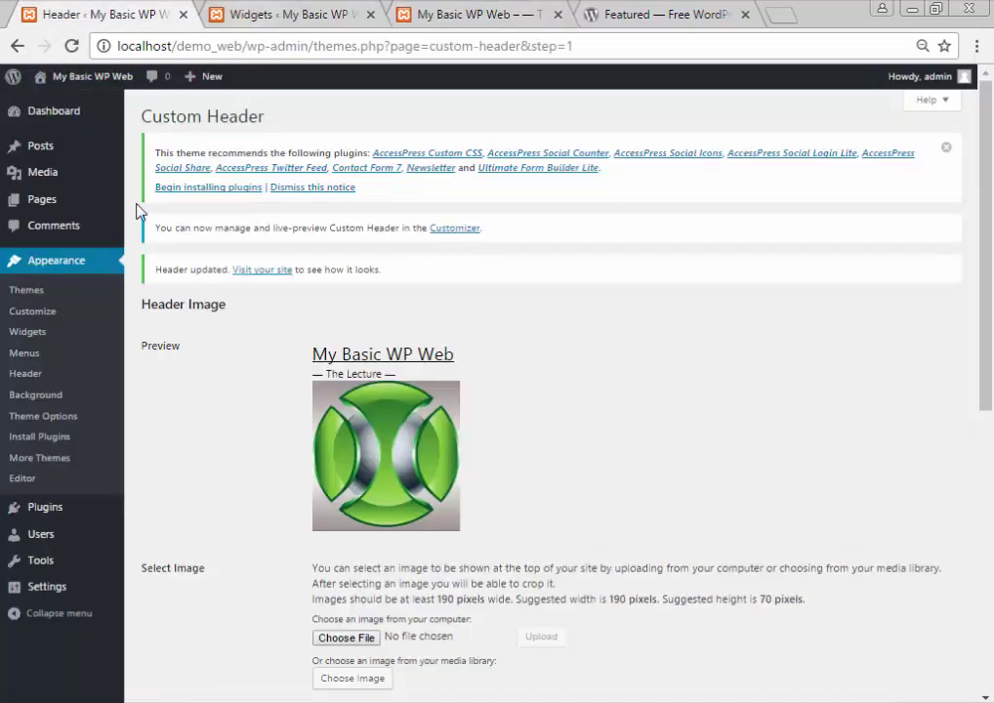
In the theme options' header settings, set the header display to Show Both
{"action": "left_click", "coordinate": [41, 420]}
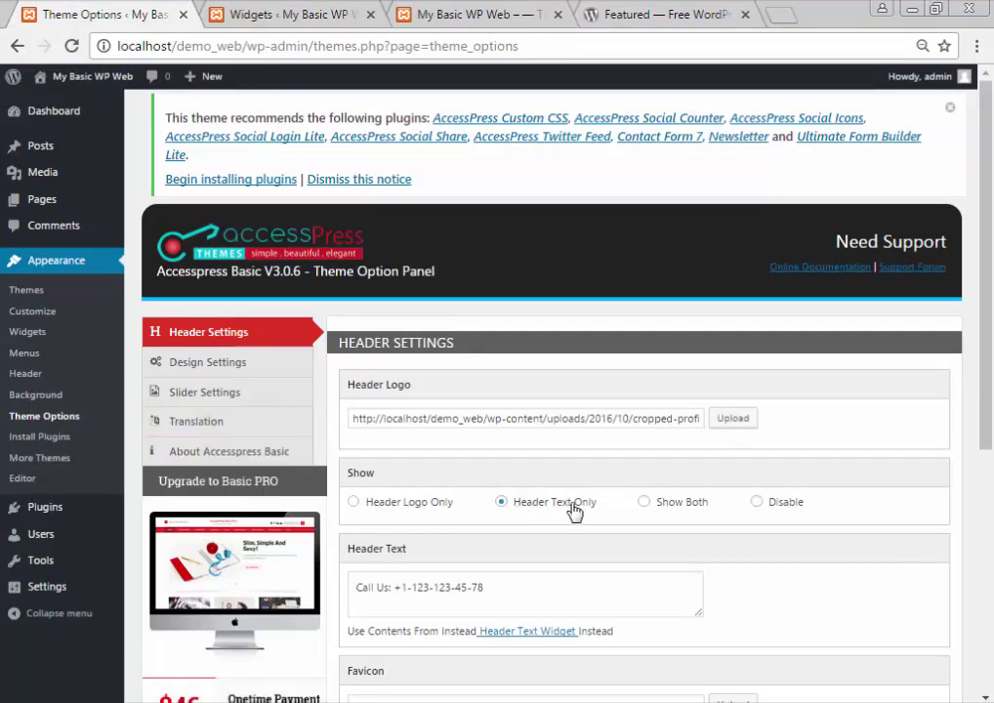
{"action": "scroll", "coordinate": [500, 474], "scroll_direction": "down", "scroll_amount": 2}
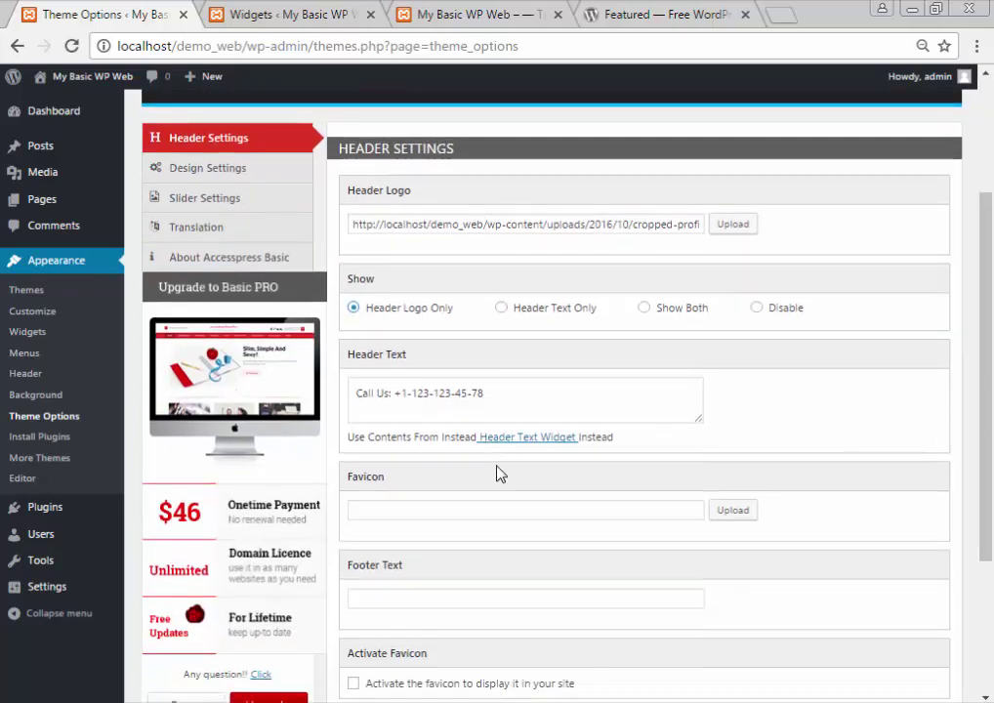
{"action": "left_click", "coordinate": [691, 310]}
{"action": "left_click", "coordinate": [494, 392]}
Reorder the browser tabs so the site's Home page sits directly beside Theme Options, and return to the theme options
{"action": "left_click", "coordinate": [347, 15]}
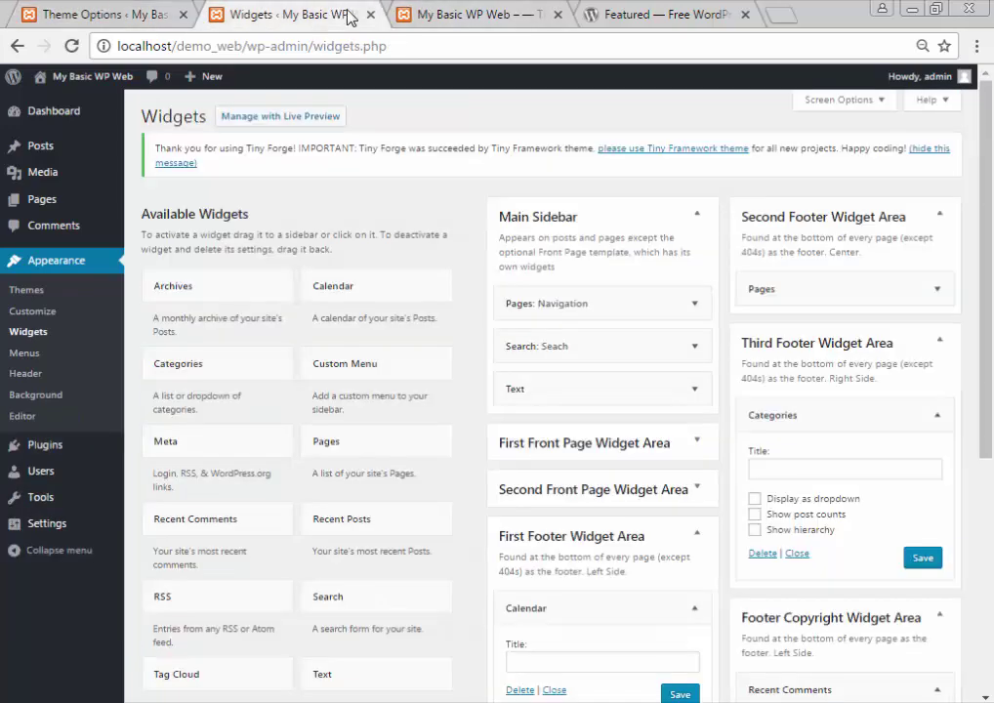
{"action": "left_click_drag", "start_coordinate": [512, 7], "coordinate": [333, 11]}
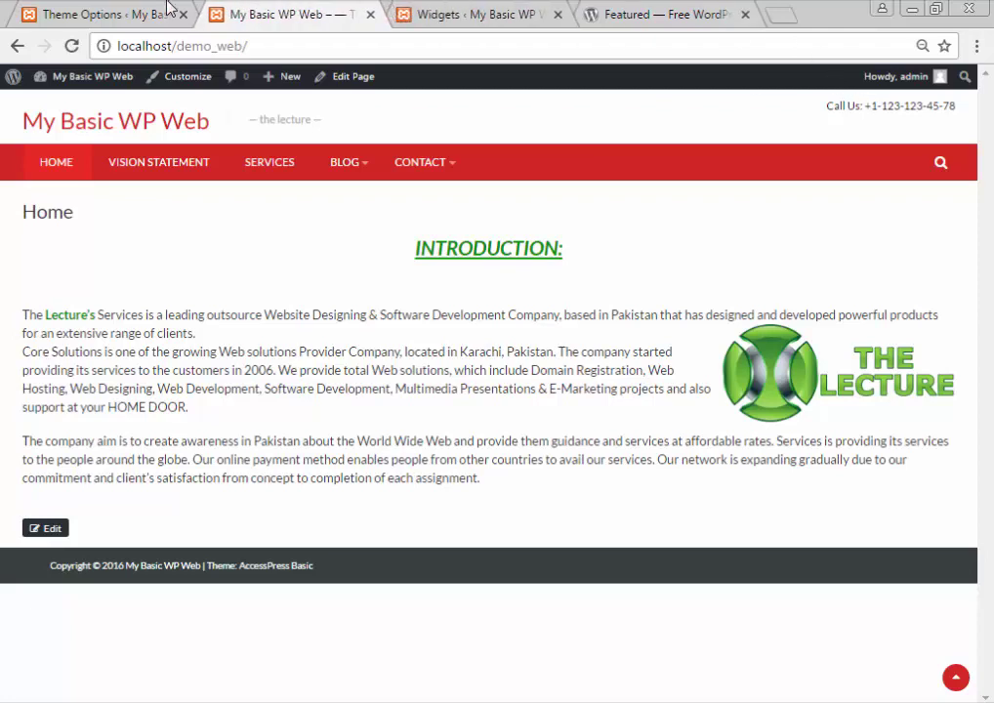
{"action": "left_click", "coordinate": [168, 8]}
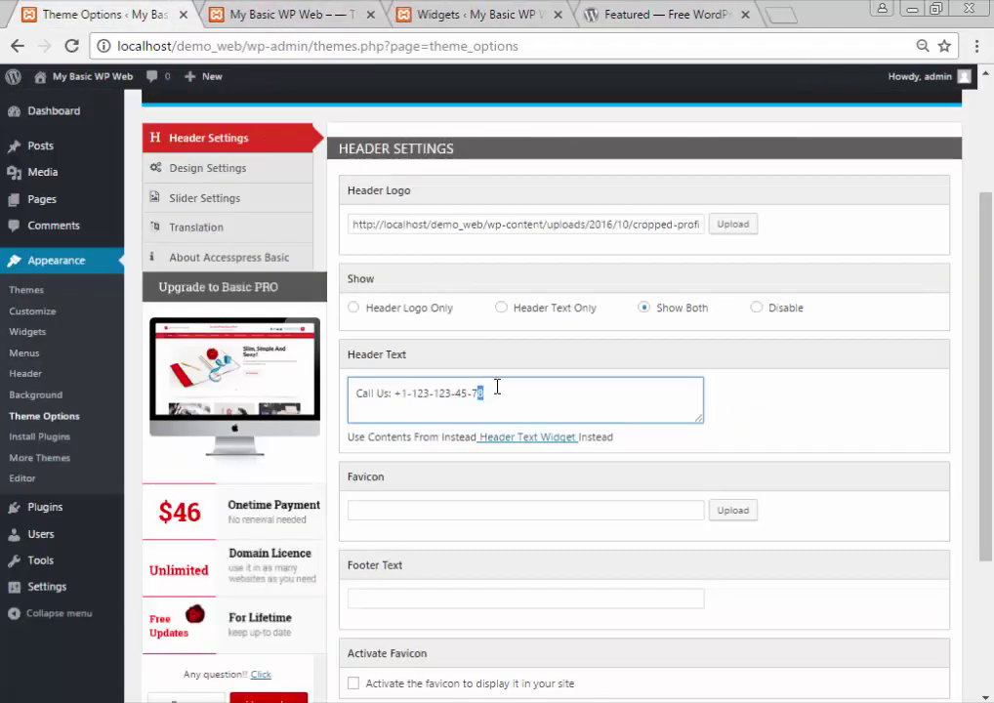
Replace the placeholder phone number after "Call Us:" in the header text with the site's contact phone number
{"action": "key", "text": "shift+Left"}
{"action": "key", "text": "shift+Left"}
{"action": "key", "text": "shift+Left"}
{"action": "key", "text": "shift+Left"}
{"action": "key", "text": "shift+Left"}
{"action": "key", "text": "shift+Left"}
{"action": "key", "text": "shift+Left"}
{"action": "key", "text": "shift+Left"}
{"action": "key", "text": "shift+Left"}
{"action": "key", "text": "shift+Left"}
{"action": "key", "text": "shift+Left"}
{"action": "key", "text": "shift+Left"}
{"action": "key", "text": "shift+Left"}
{"action": "type", "text": "9"}
Set the favicon to the cropped green profile logo with the grey background from the media library
{"action": "scroll", "coordinate": [515, 456], "scroll_direction": "down", "scroll_amount": 1}
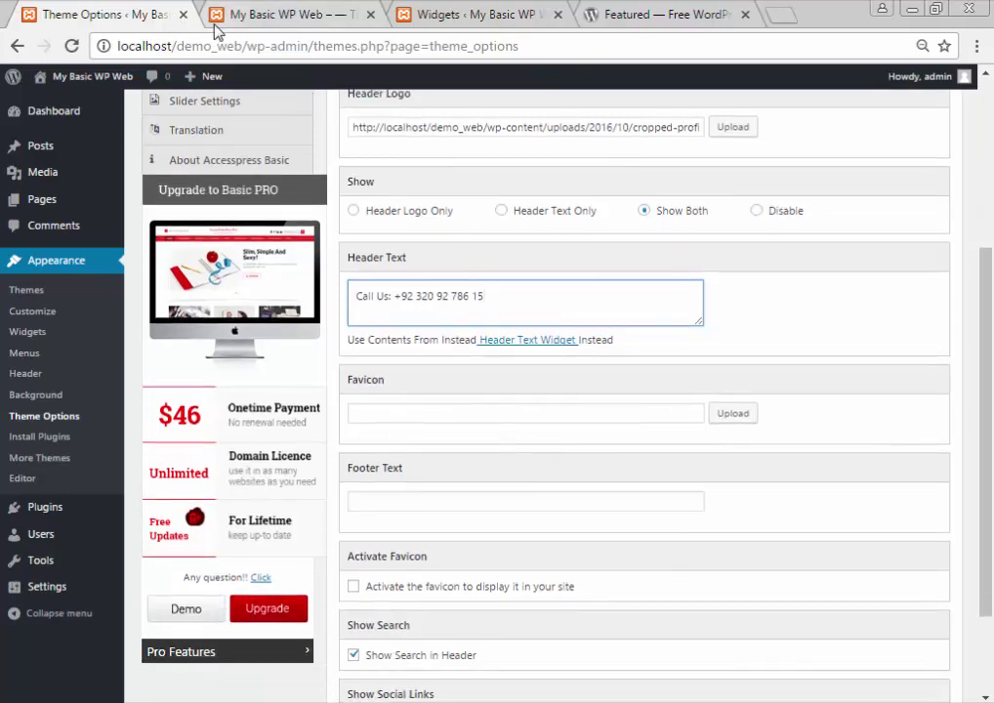
{"action": "left_click", "coordinate": [730, 417]}
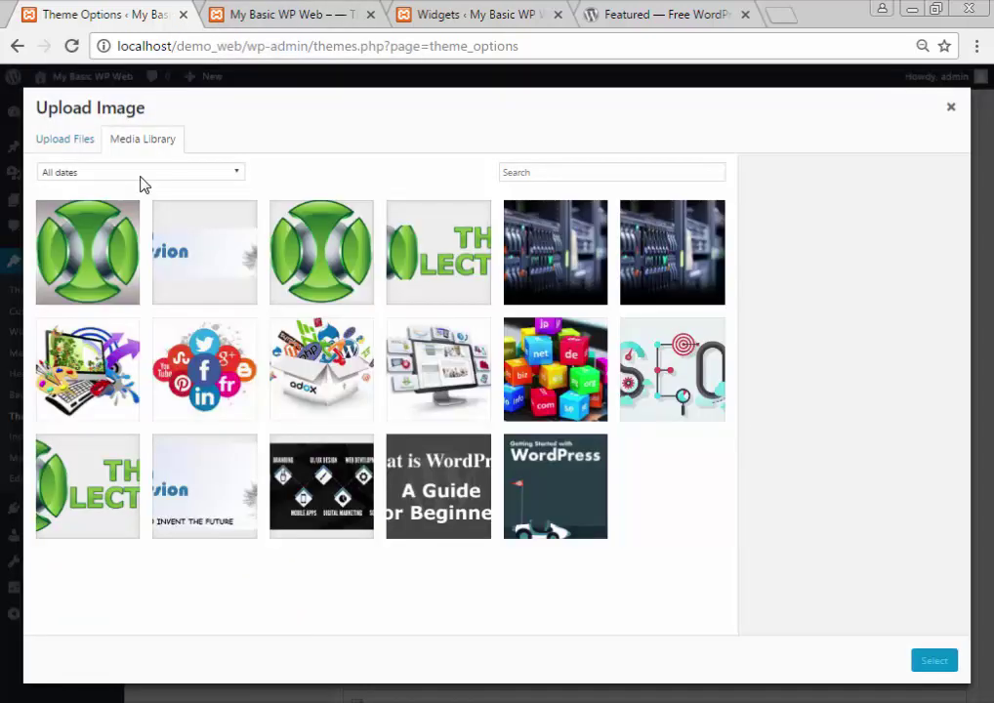
{"action": "left_click", "coordinate": [127, 252]}
{"action": "left_click", "coordinate": [938, 662]}
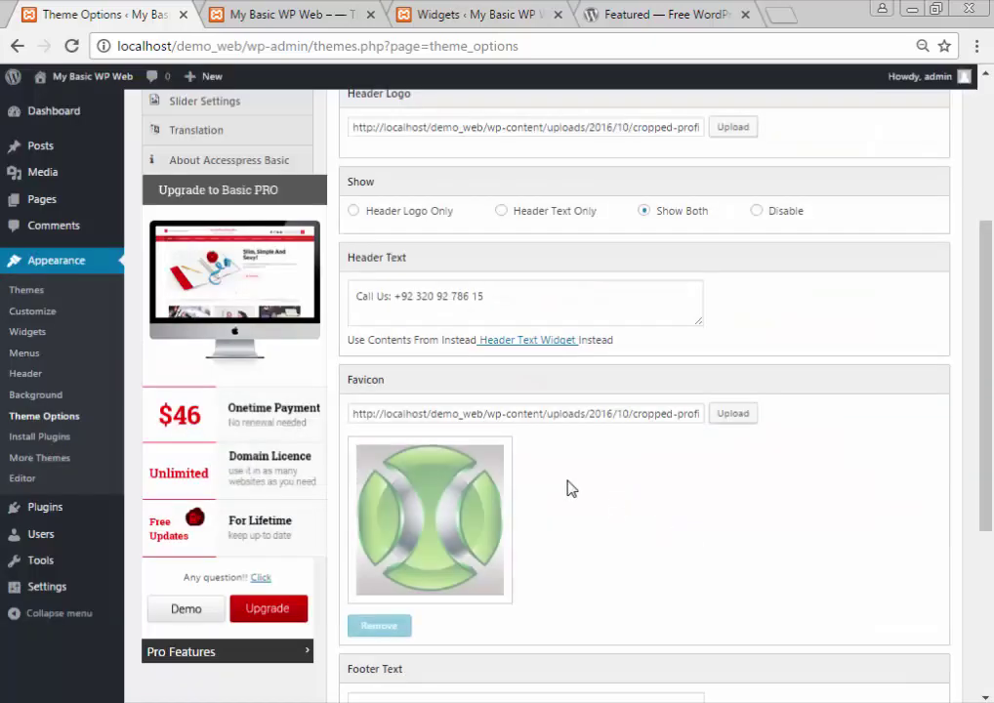
Copy the footer line "Copyright © 2016 My Basic WP Web | Theme: AccessPress Basic" from the site's Home page into the theme's footer text
{"action": "scroll", "coordinate": [488, 527], "scroll_direction": "down", "scroll_amount": 2}
{"action": "left_click", "coordinate": [455, 510]}
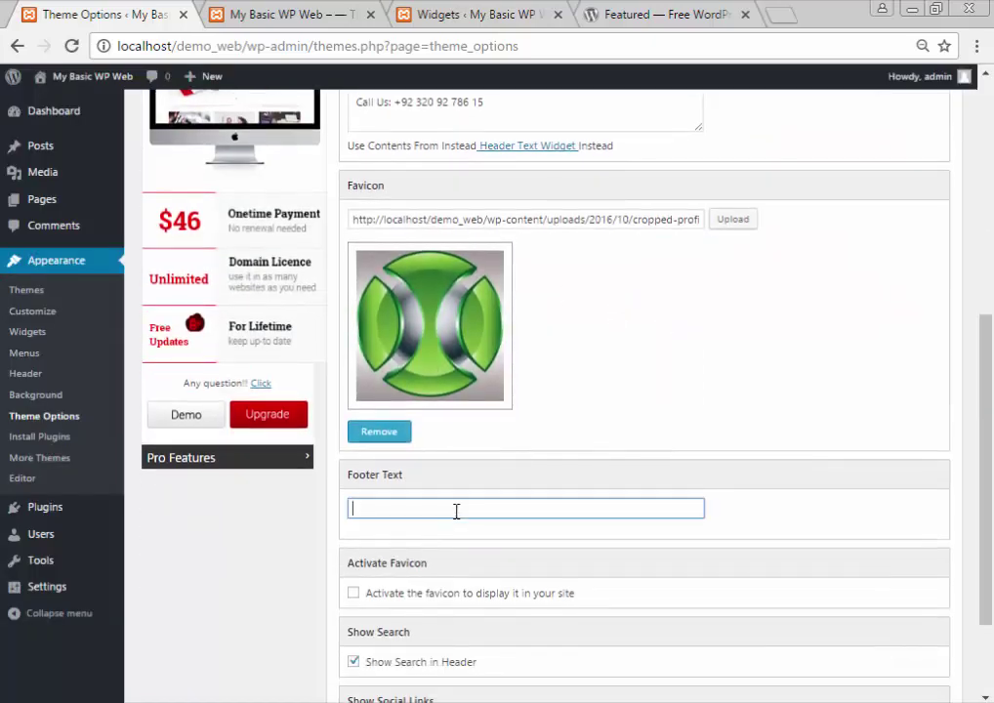
{"action": "left_click", "coordinate": [442, 16]}
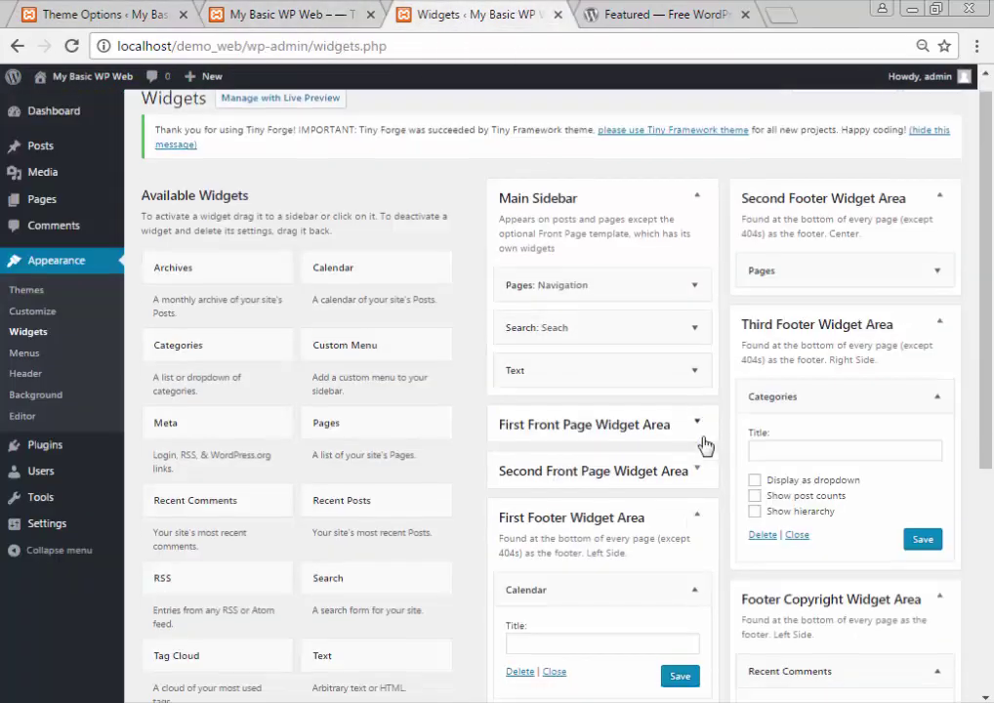
{"action": "scroll", "coordinate": [705, 443], "scroll_direction": "down", "scroll_amount": 3}
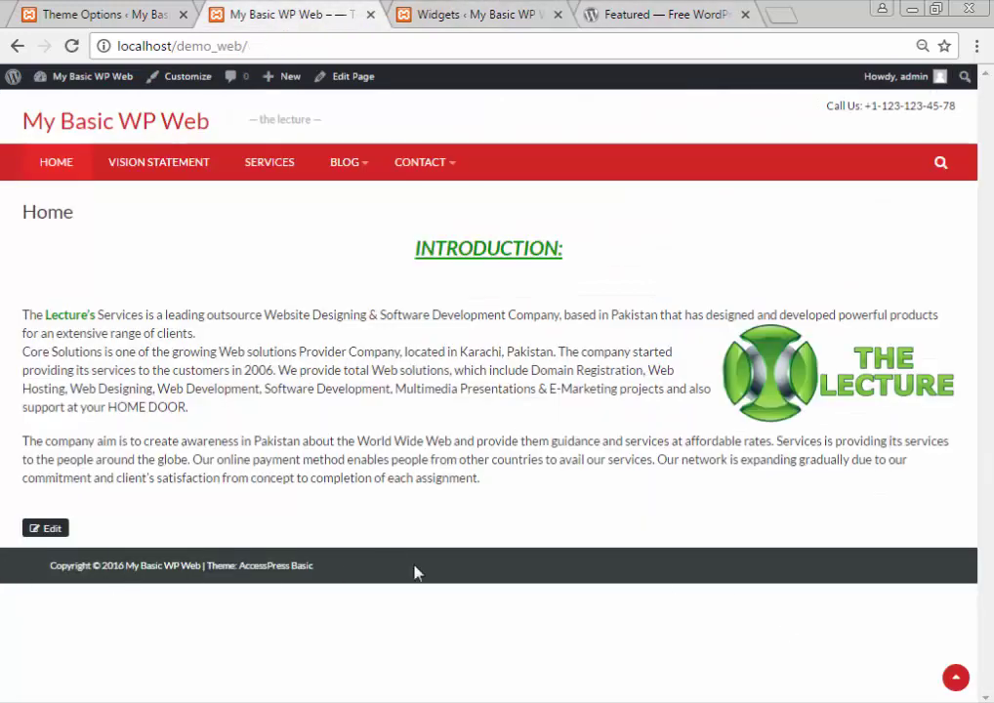
{"action": "left_click_drag", "start_coordinate": [414, 573], "coordinate": [1, 554]}
{"action": "key", "text": "ctrl+c"}
{"action": "left_click", "coordinate": [107, 15]}
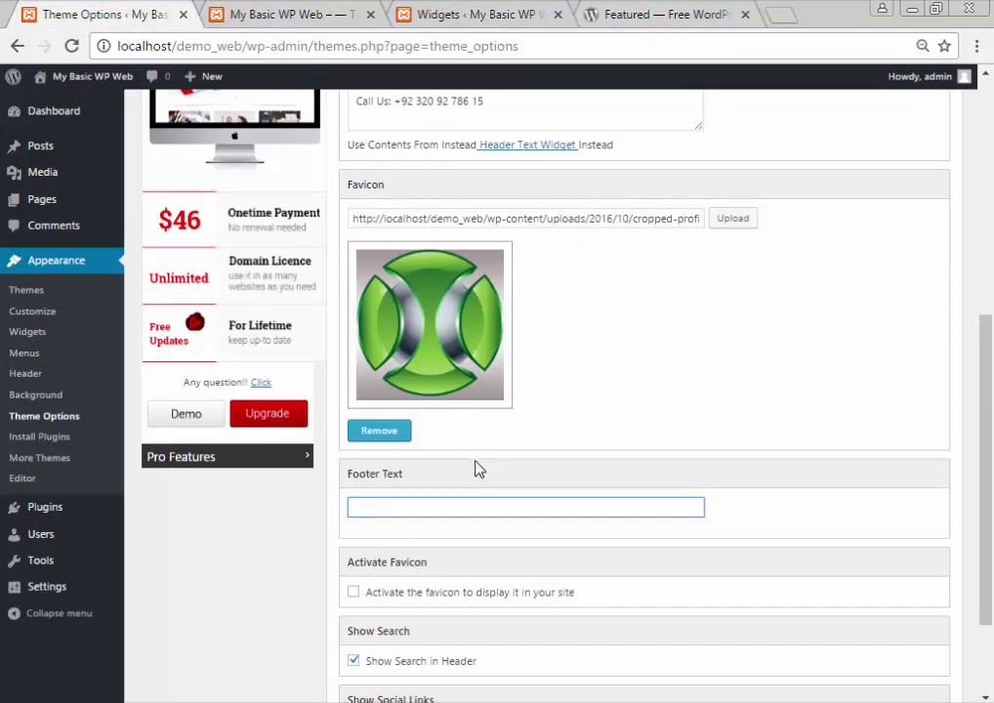
{"action": "scroll", "coordinate": [475, 468], "scroll_direction": "down", "scroll_amount": 2}
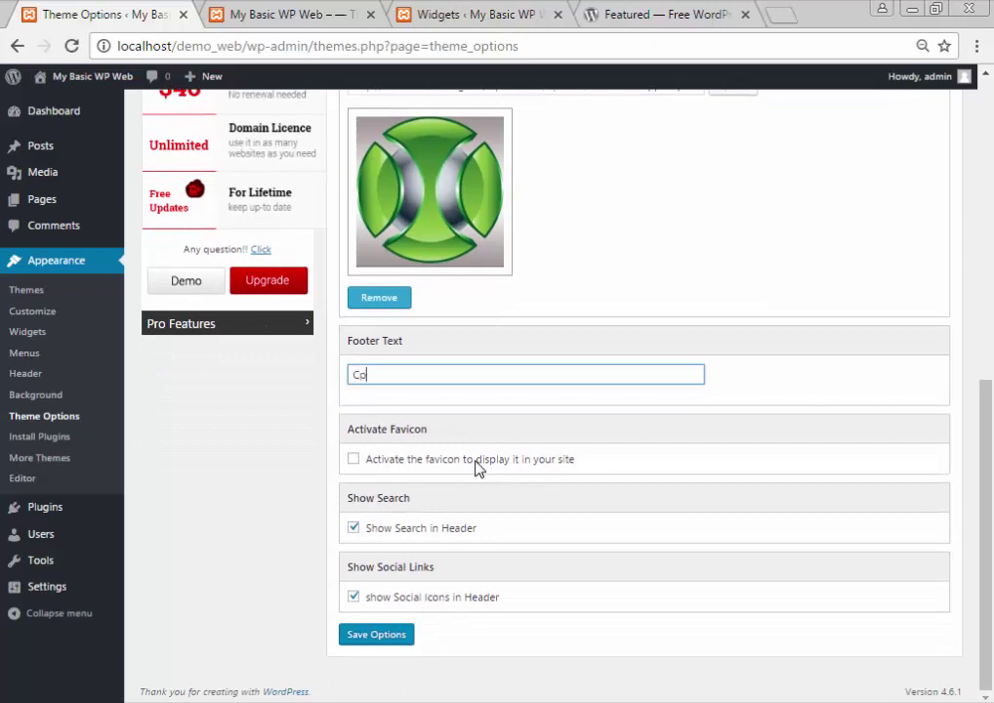
{"action": "left_click", "coordinate": [225, 12]}
{"action": "left_click", "coordinate": [116, 10]}
{"action": "key", "text": "ctrl+v"}
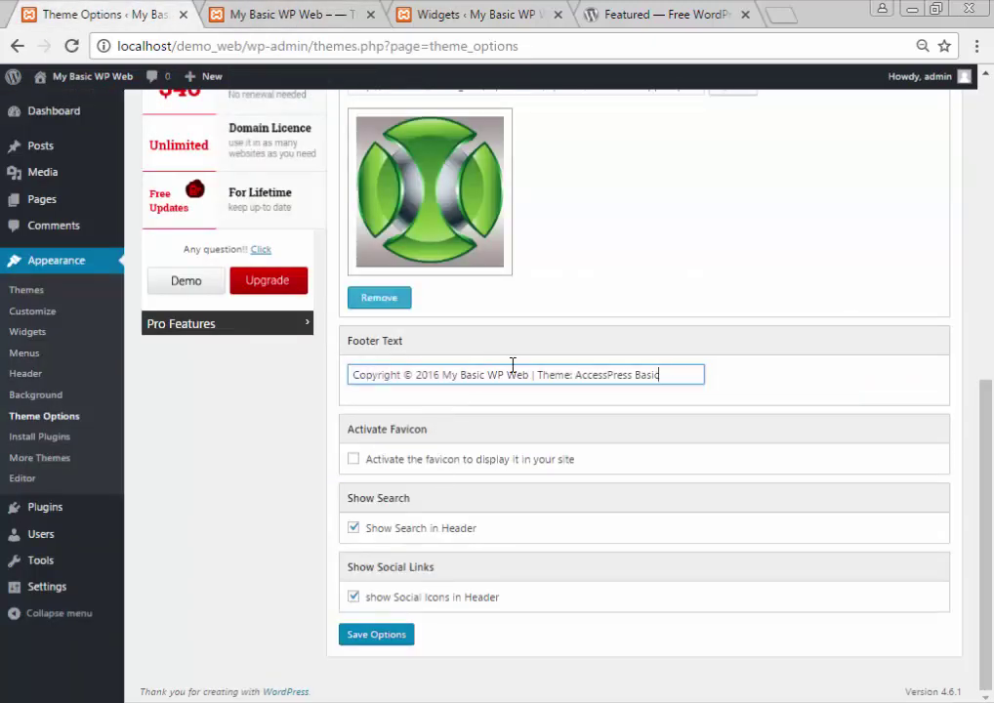
Replace "Theme: AccessPress Basic" at the end of the footer text with "The Lecture"
{"action": "key", "text": "shift+Left"}
{"action": "key", "text": "shift+Left"}
{"action": "key", "text": "shift+Left"}
{"action": "key", "text": "shift+Left"}
{"action": "key", "text": "shift+Left"}
{"action": "key", "text": "shift+Left"}
{"action": "key", "text": "shift+Left"}
{"action": "key", "text": "shift+Left"}
{"action": "key", "text": "shift+Left"}
{"action": "key", "text": "shift+Left"}
{"action": "key", "text": "shift+Left"}
{"action": "key", "text": "shift+Left"}
{"action": "key", "text": "shift+Left"}
{"action": "key", "text": "shift+Left"}
{"action": "key", "text": "shift+Left"}
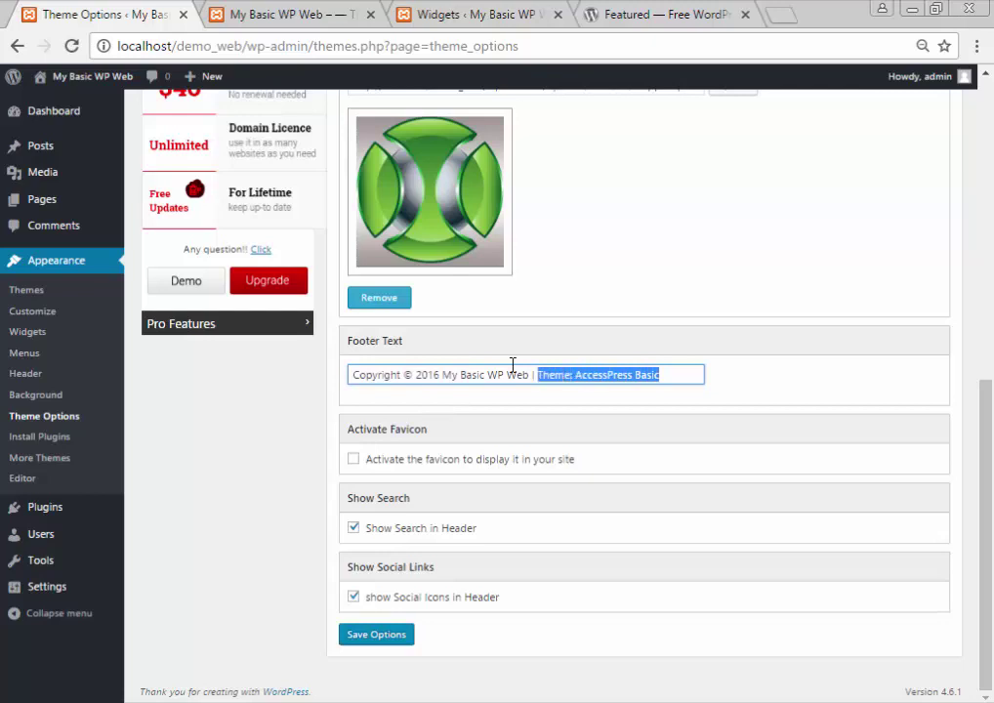
{"action": "type", "text": "The"}
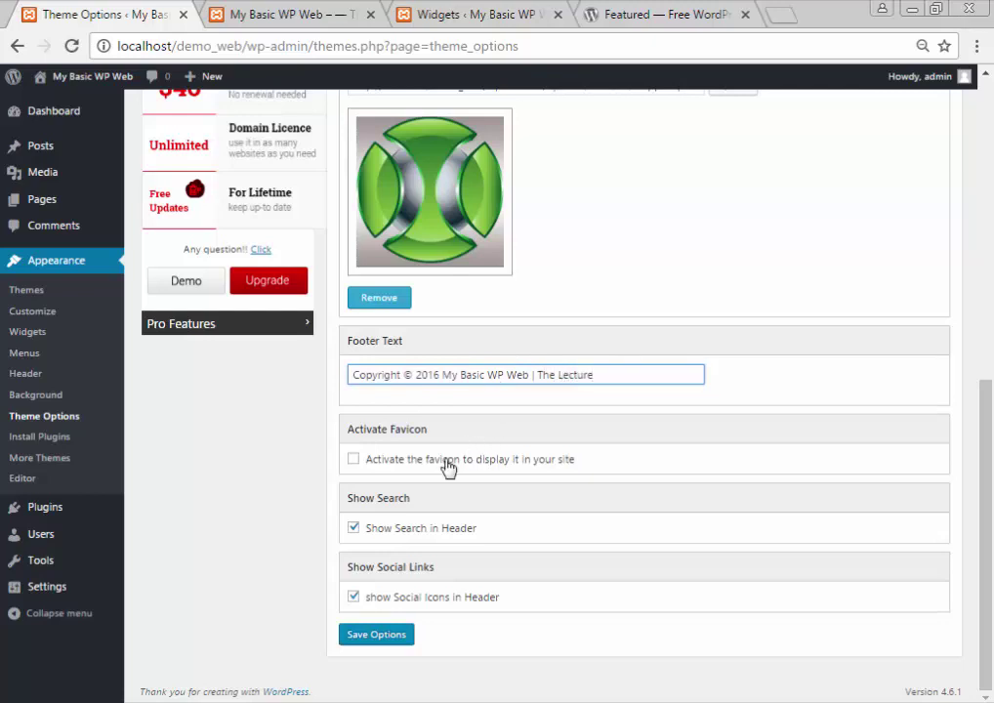
Activate the favicon to display it on the site and save the theme options
{"action": "left_click", "coordinate": [355, 460]}
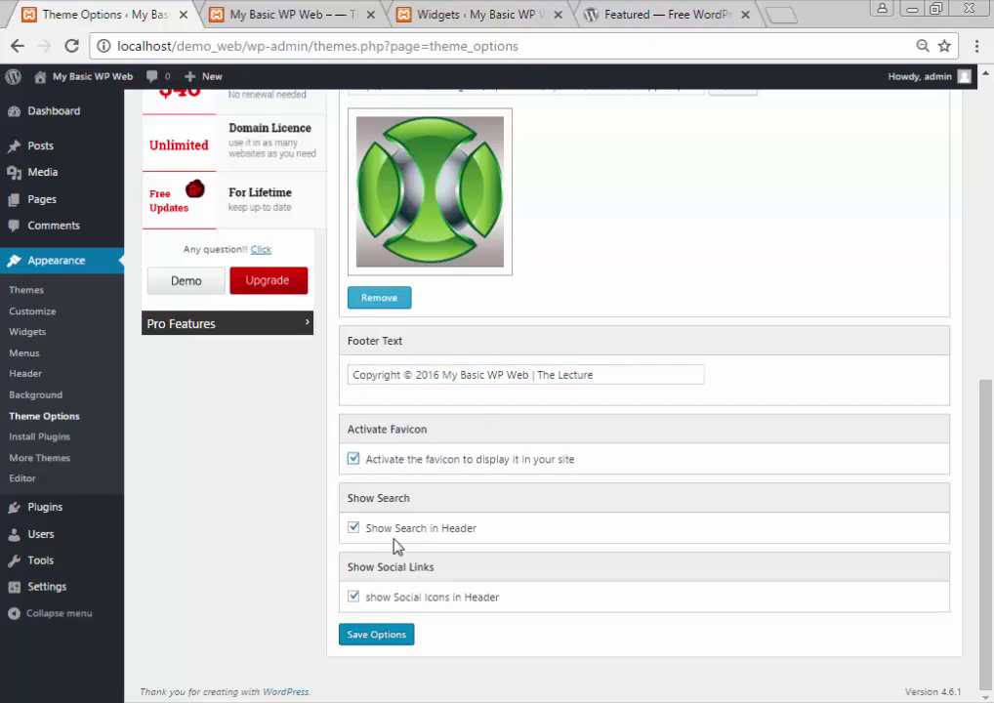
{"action": "left_click", "coordinate": [373, 637]}
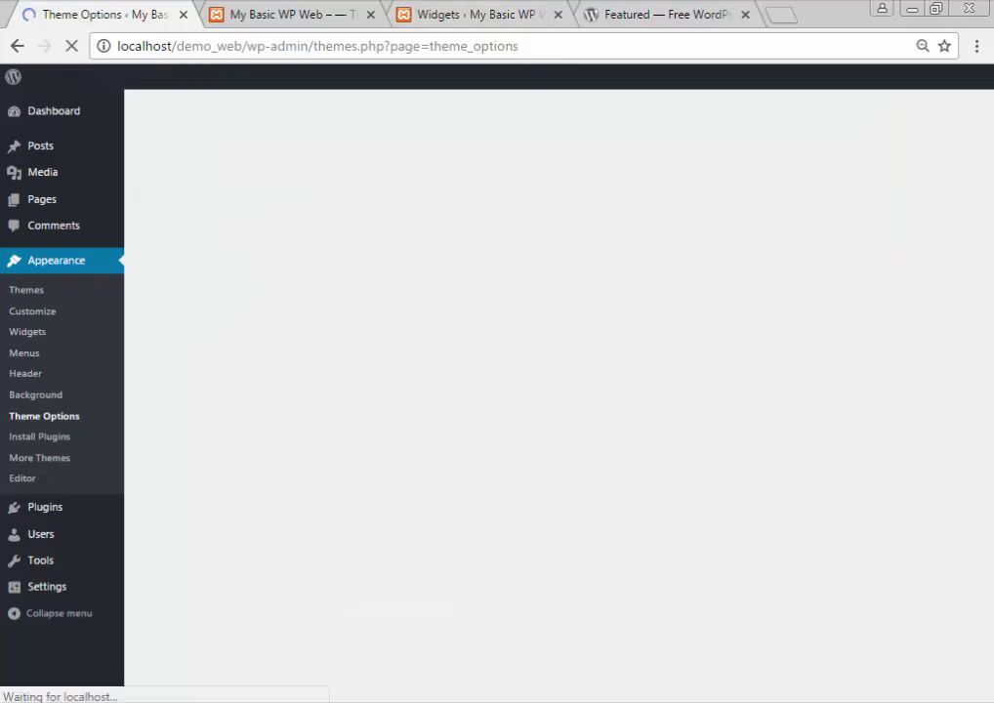
Reload the site's Home page and examine its header logo, contact text, favicon and footer copyright line
{"action": "left_click", "coordinate": [479, 8]}
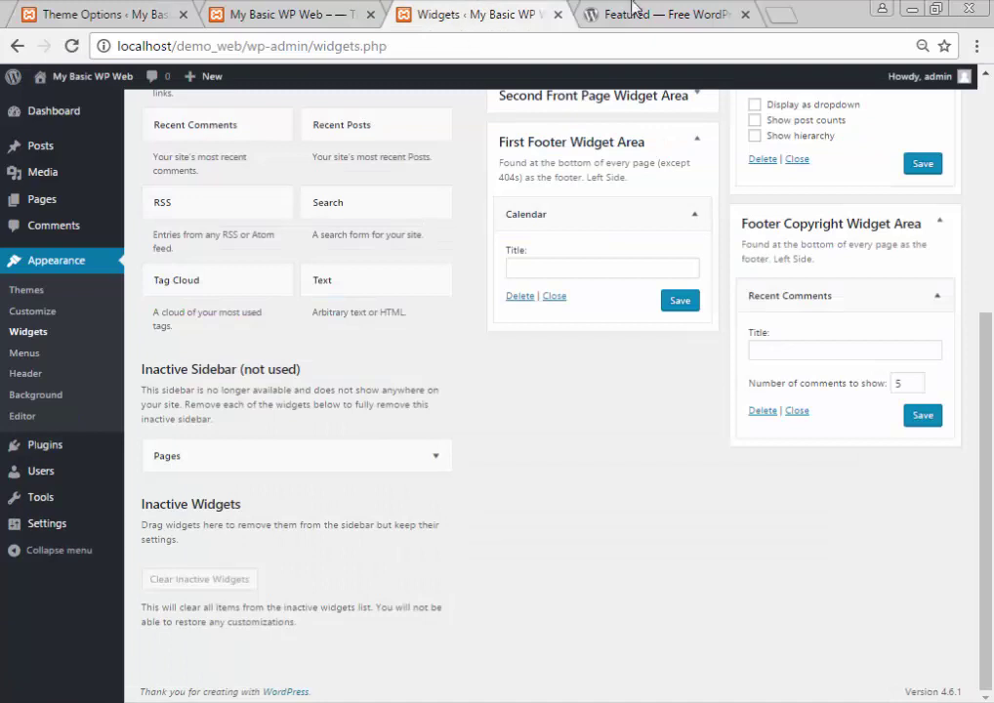
{"action": "left_click", "coordinate": [333, 8]}
{"action": "key", "text": "F5"}
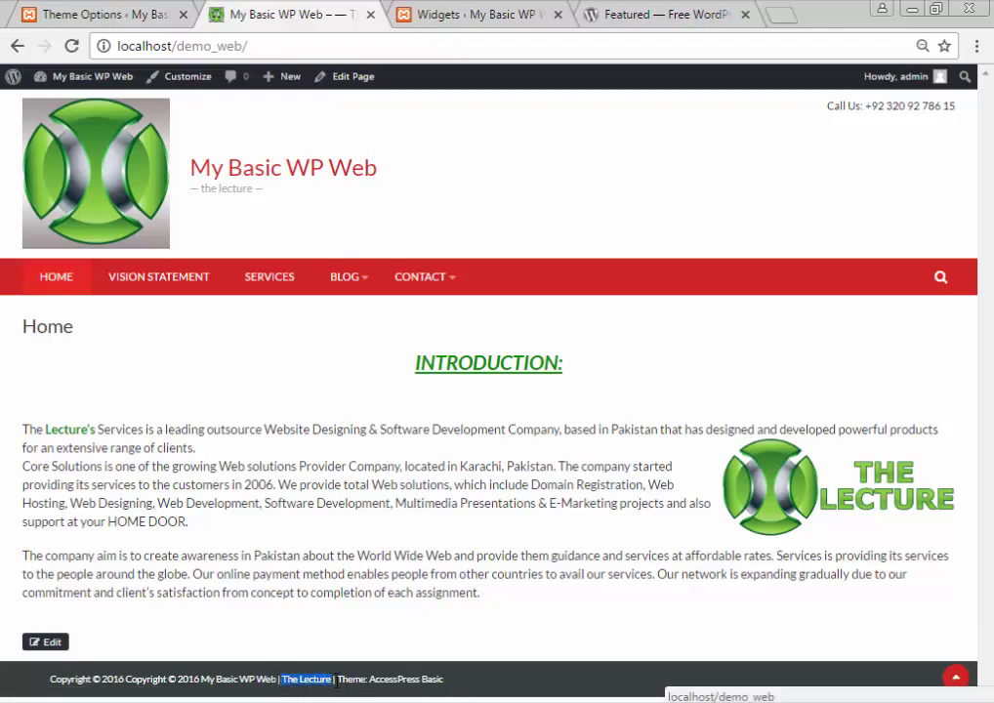
{"action": "left_click_drag", "start_coordinate": [49, 679], "coordinate": [161, 682]}
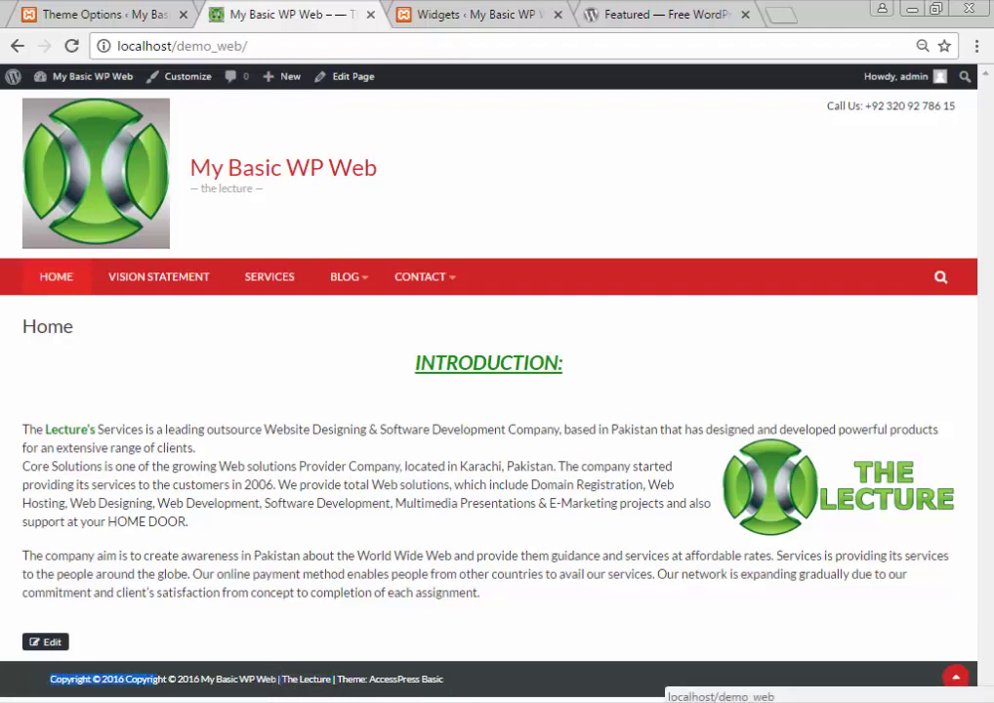
In the theme's design settings, set the default Category/Blog layout to Right Sidebar and the site layout to Boxed
{"action": "left_click", "coordinate": [98, 15]}
{"action": "scroll", "coordinate": [453, 415], "scroll_direction": "down", "scroll_amount": 5}
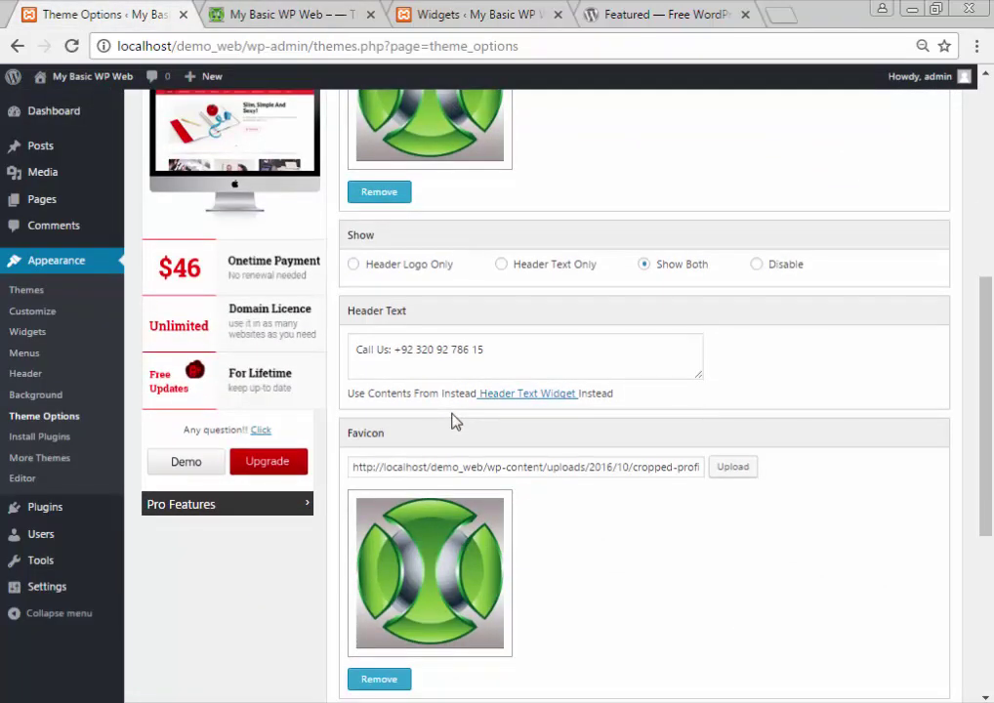
{"action": "scroll", "coordinate": [452, 420], "scroll_direction": "down", "scroll_amount": 4}
{"action": "scroll", "coordinate": [452, 425], "scroll_direction": "up", "scroll_amount": 6}
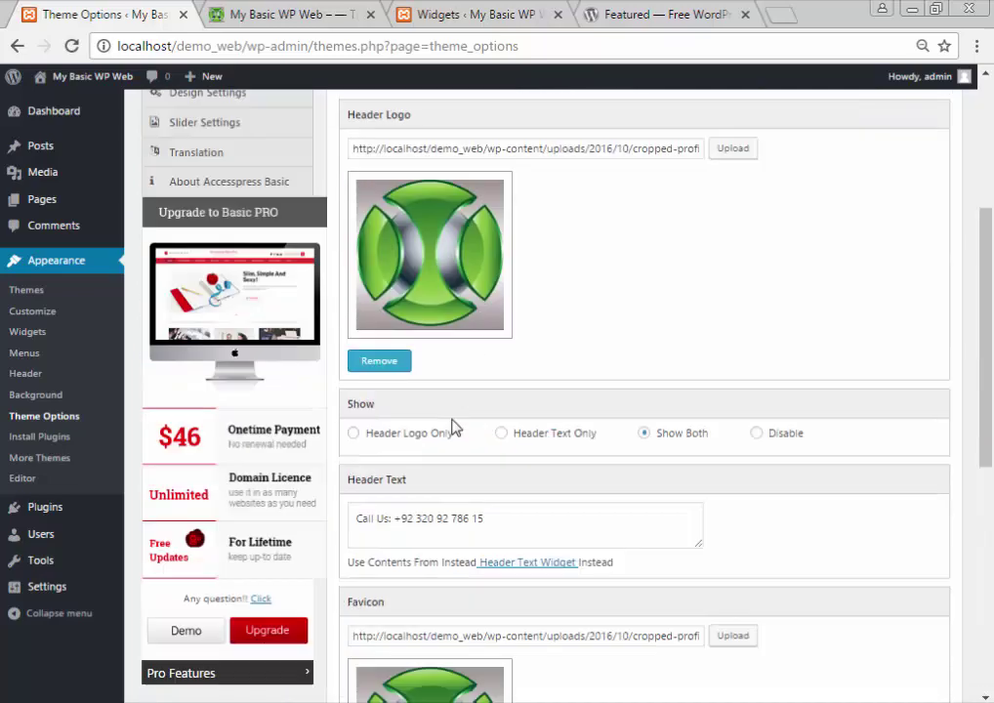
{"action": "scroll", "coordinate": [453, 427], "scroll_direction": "up", "scroll_amount": 2}
{"action": "scroll", "coordinate": [410, 363], "scroll_direction": "up", "scroll_amount": 3}
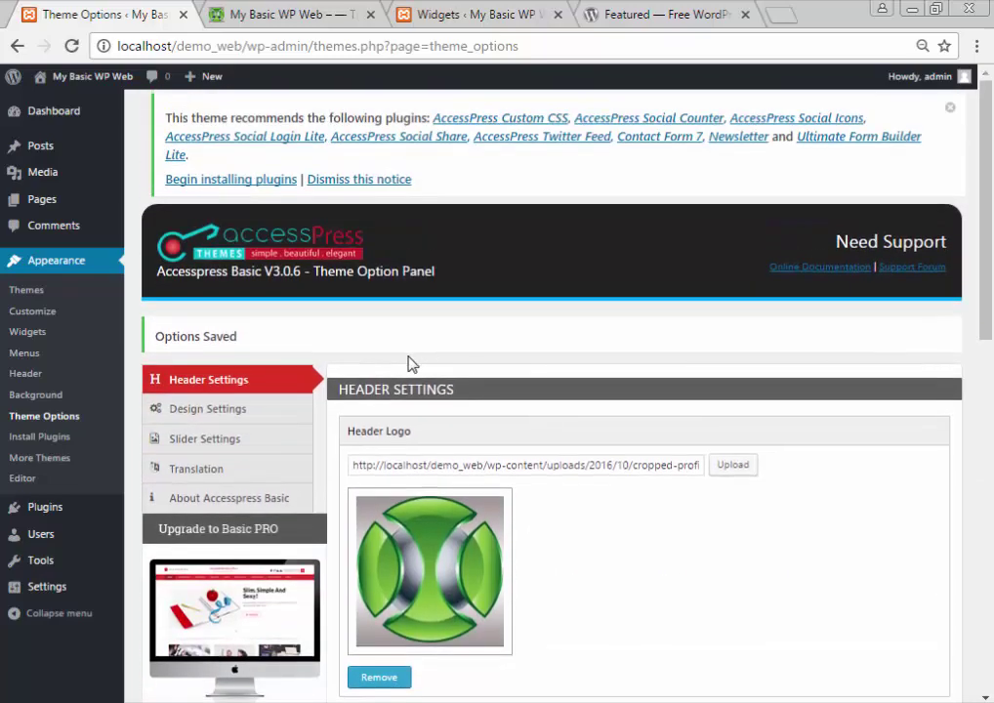
{"action": "left_click", "coordinate": [259, 410]}
{"action": "scroll", "coordinate": [384, 428], "scroll_direction": "down", "scroll_amount": 2}
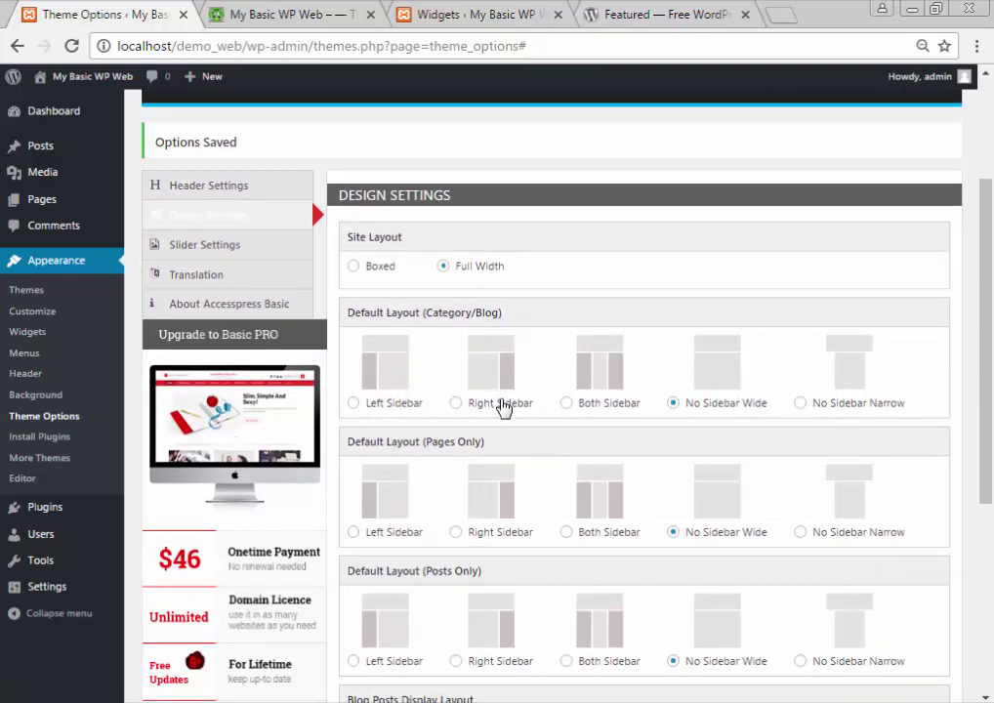
{"action": "left_click", "coordinate": [455, 403]}
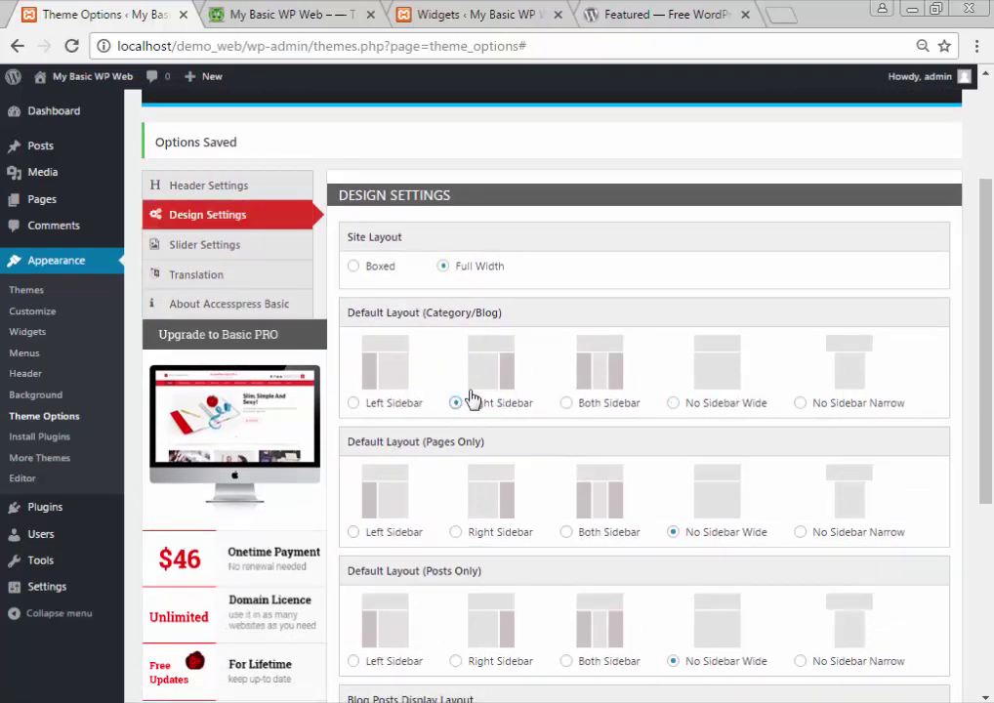
{"action": "left_click", "coordinate": [354, 267]}
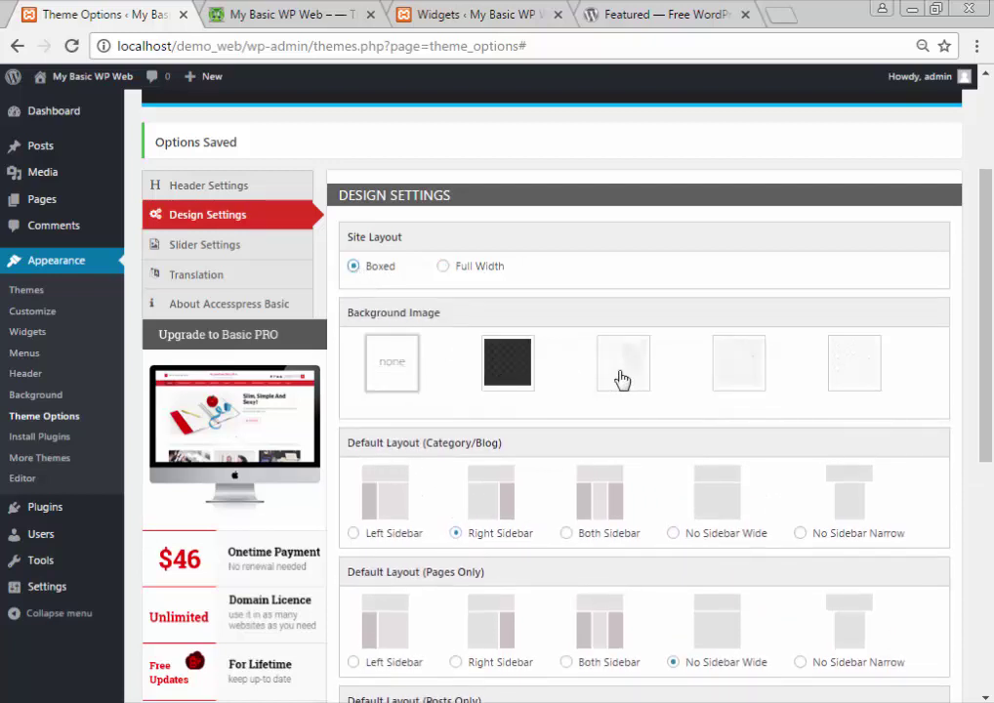
Set the default layouts for pages and for posts to Right Sidebar, and save the theme options
{"action": "scroll", "coordinate": [446, 383], "scroll_direction": "down", "scroll_amount": 4}
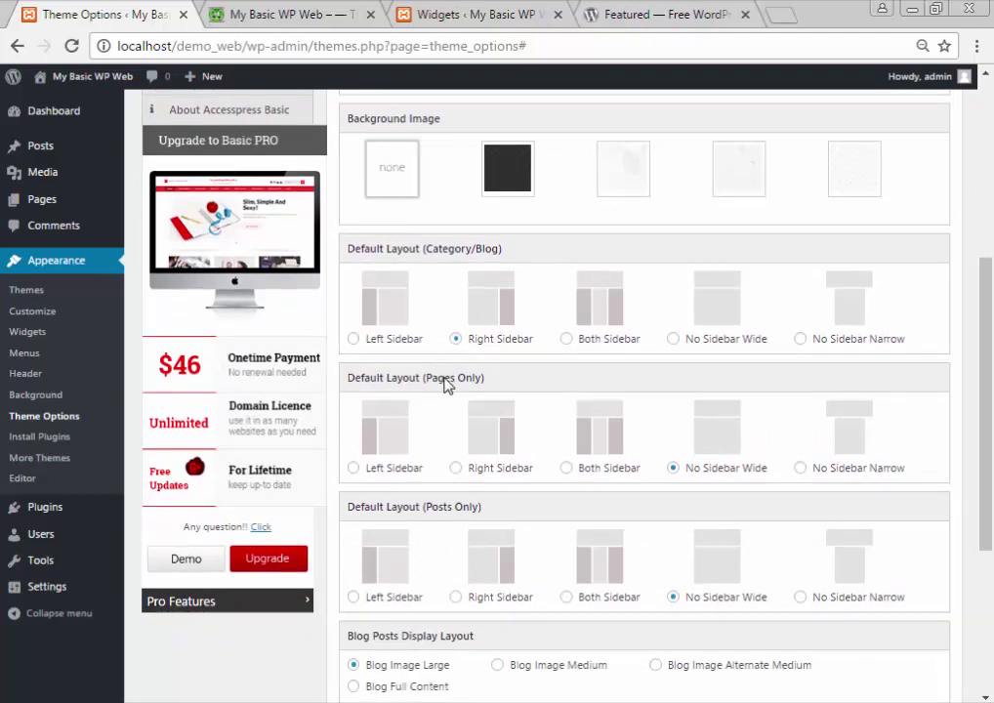
{"action": "scroll", "coordinate": [438, 398], "scroll_direction": "down", "scroll_amount": 2}
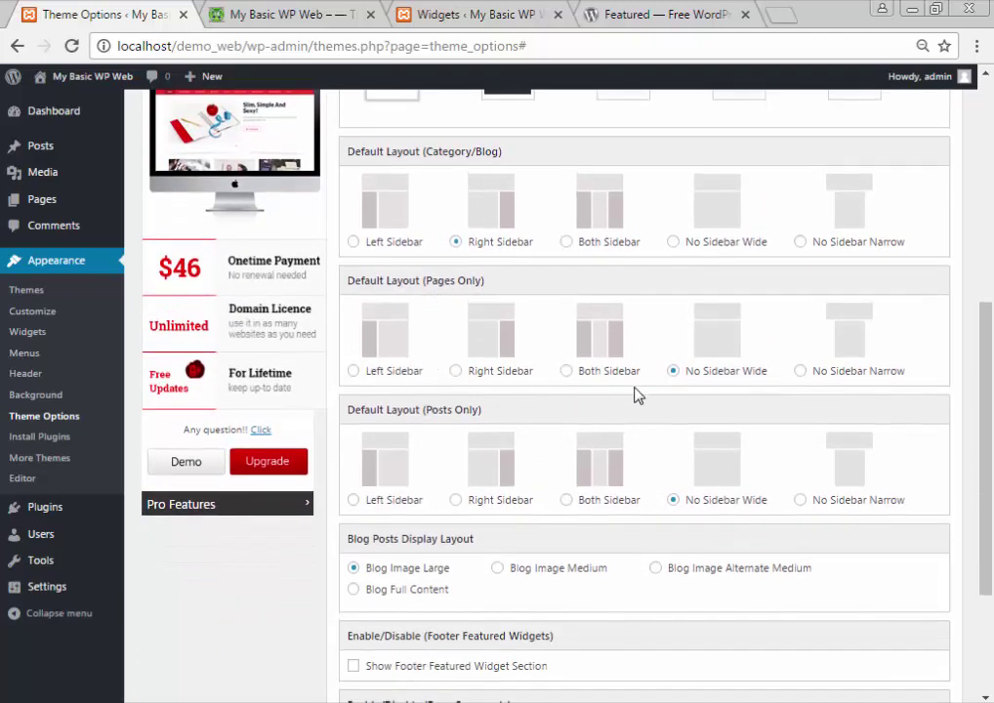
{"action": "left_click", "coordinate": [456, 371]}
{"action": "scroll", "coordinate": [577, 398], "scroll_direction": "down", "scroll_amount": 2}
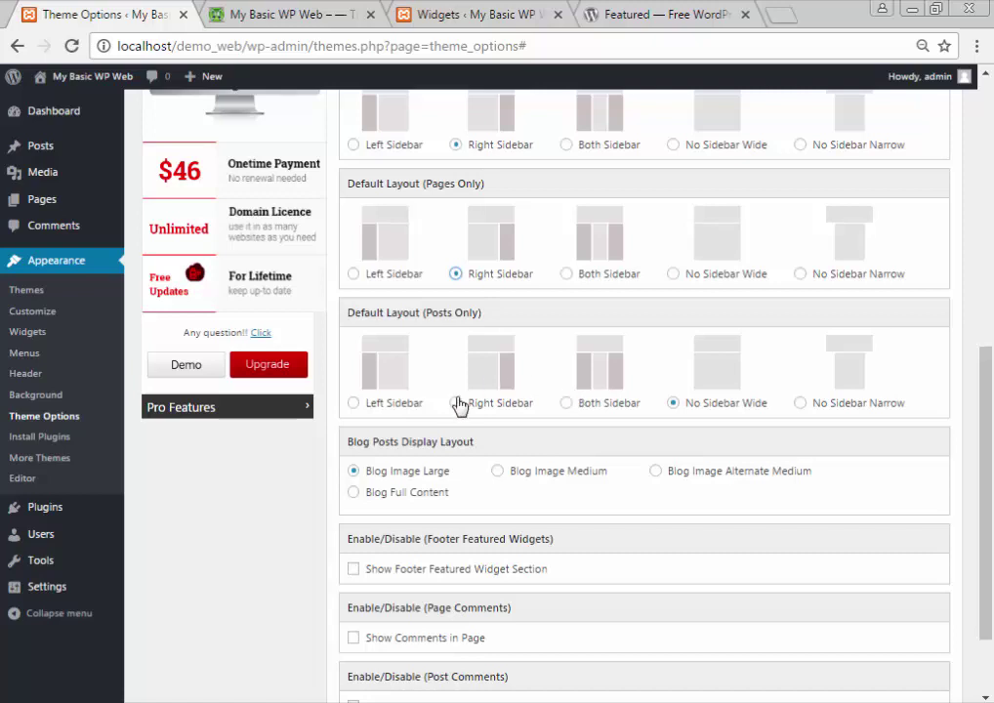
{"action": "left_click", "coordinate": [457, 403]}
{"action": "scroll", "coordinate": [493, 411], "scroll_direction": "down", "scroll_amount": 2}
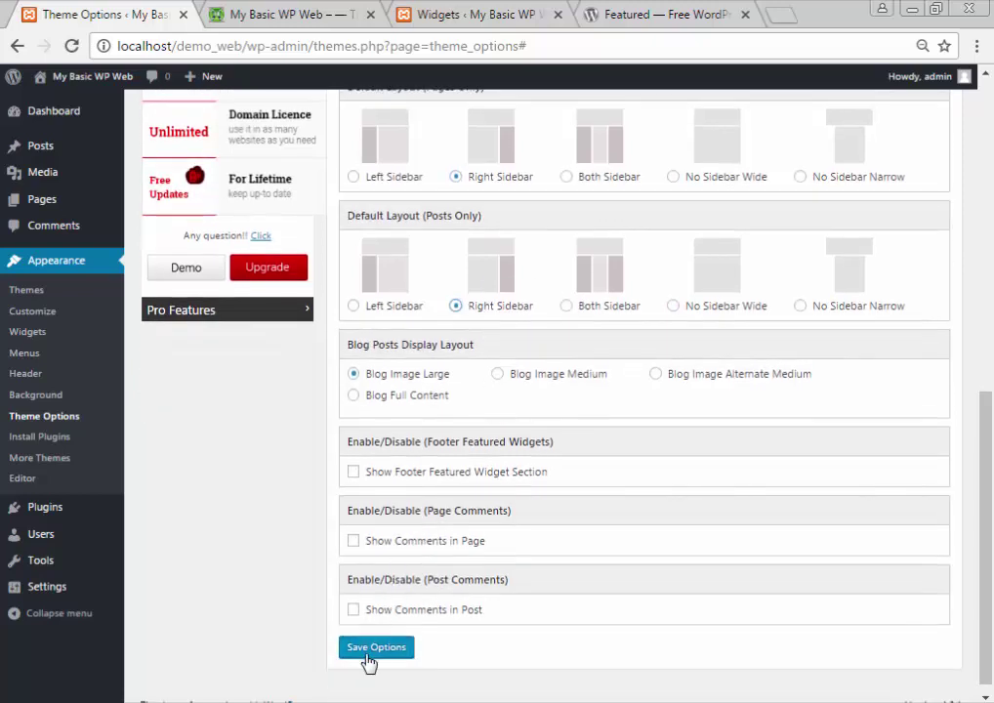
Reload the site's Home page to examine the effect of the new layout settings
{"action": "left_click", "coordinate": [337, 13]}
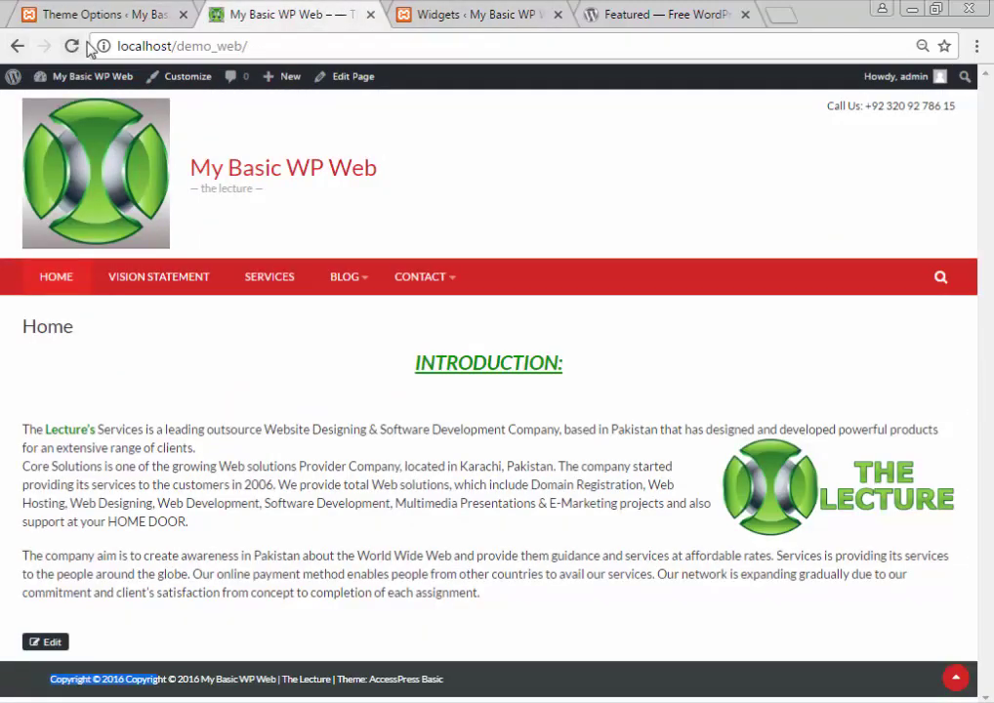
{"action": "left_click", "coordinate": [71, 46]}
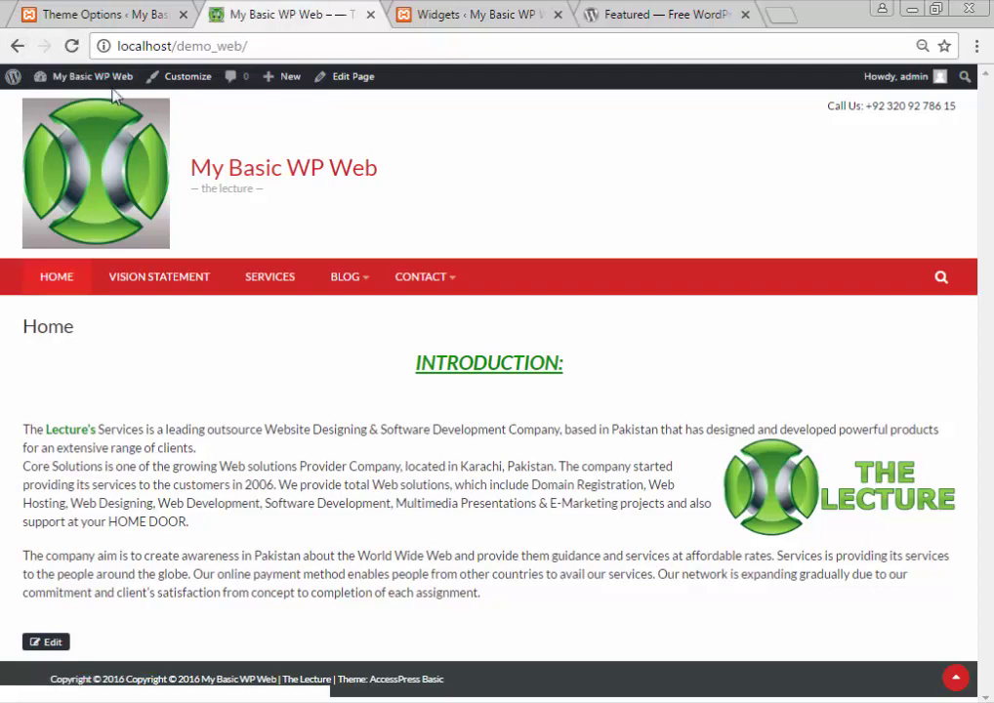
{"action": "left_click", "coordinate": [71, 45]}
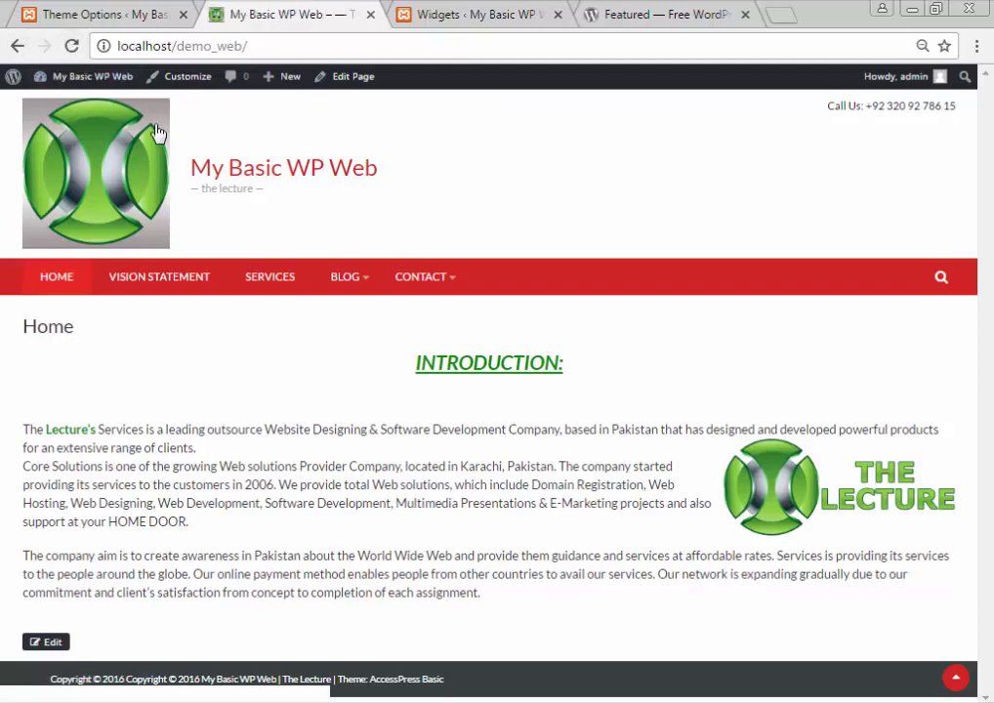
Enable the footer featured widget section in the theme's design settings and save the options
{"action": "left_click", "coordinate": [196, 9]}
{"action": "scroll", "coordinate": [426, 417], "scroll_direction": "down", "scroll_amount": 10}
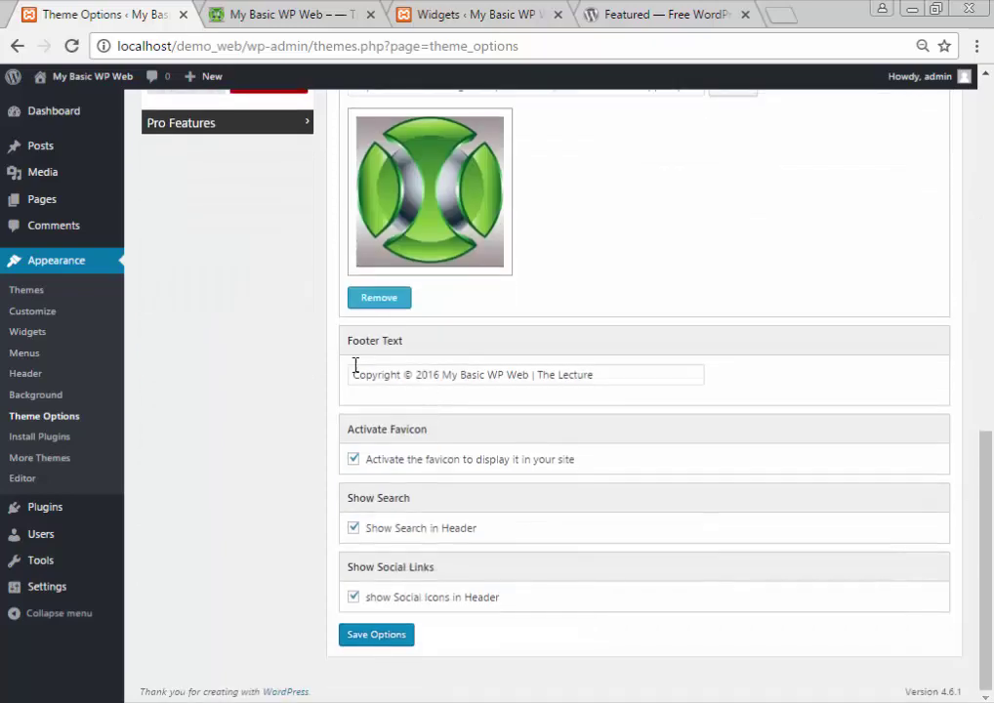
{"action": "scroll", "coordinate": [355, 364], "scroll_direction": "up", "scroll_amount": 10}
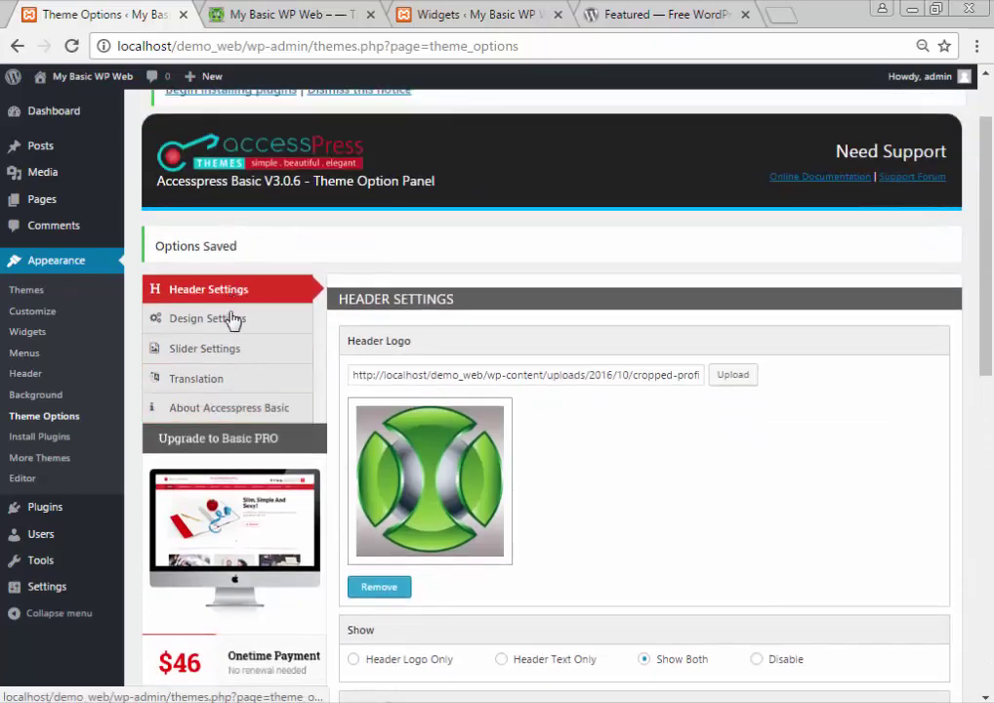
{"action": "left_click", "coordinate": [234, 318]}
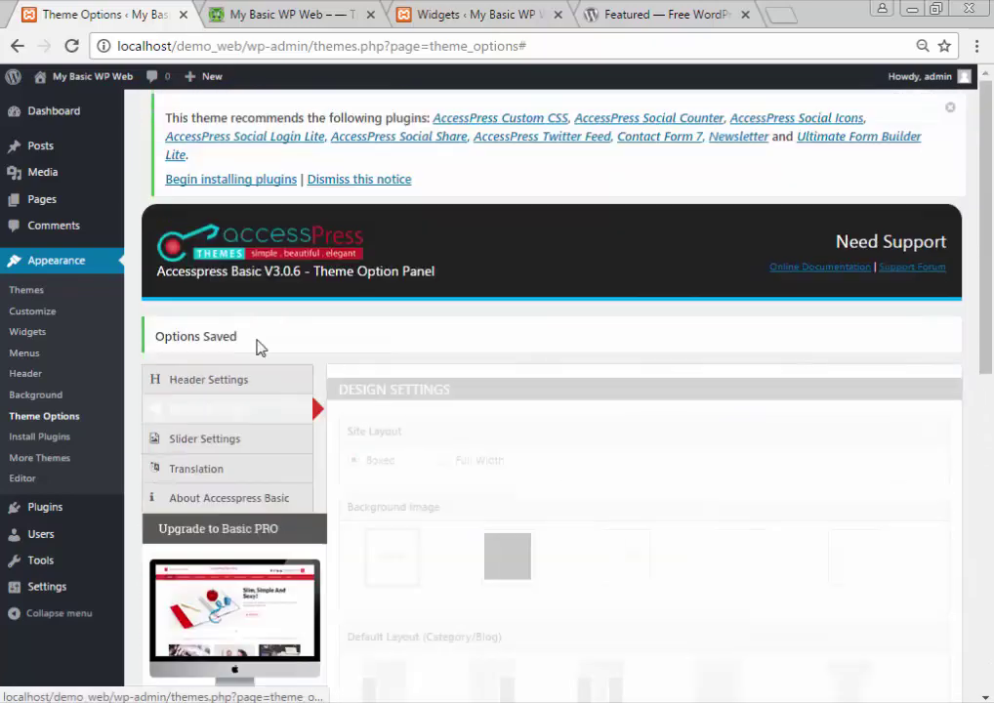
{"action": "scroll", "coordinate": [473, 425], "scroll_direction": "down", "scroll_amount": 7}
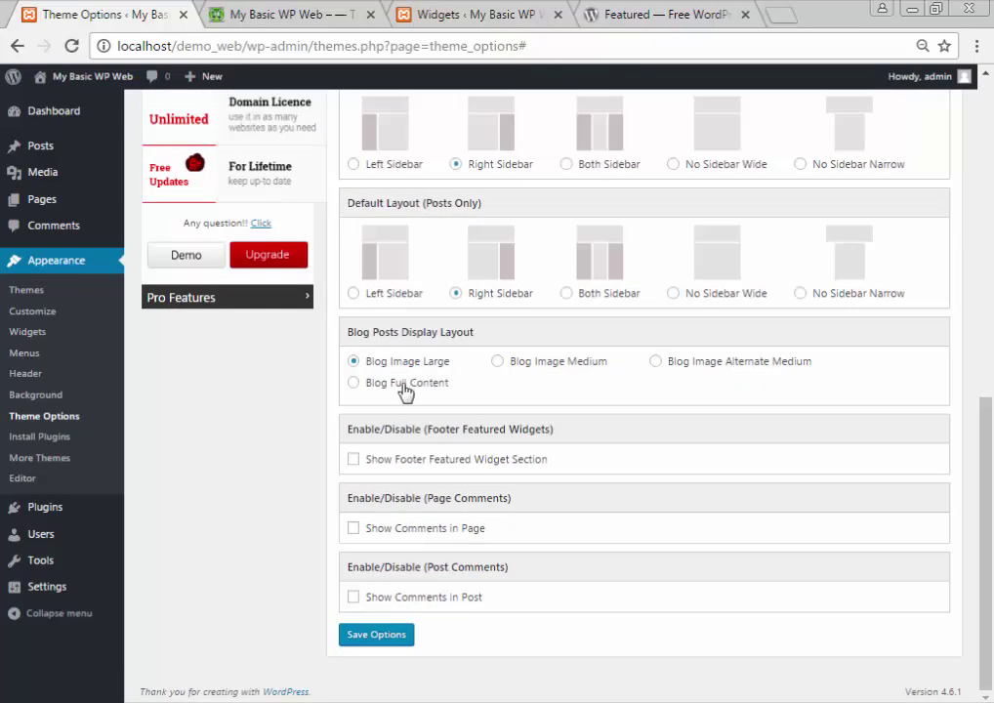
{"action": "left_click", "coordinate": [354, 461]}
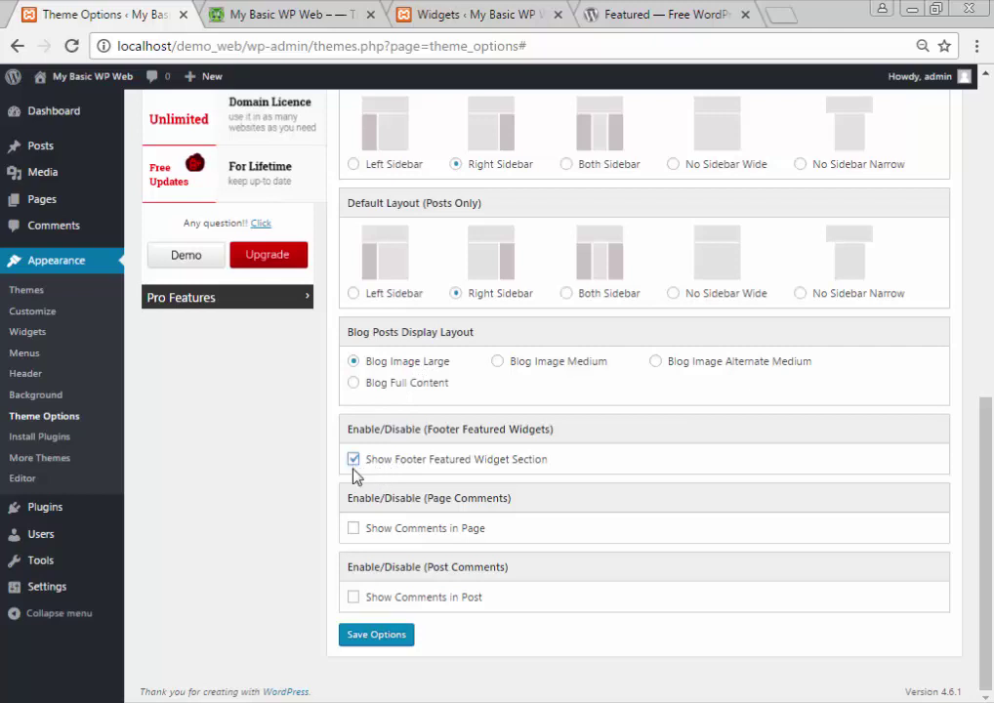
{"action": "left_click", "coordinate": [350, 645]}
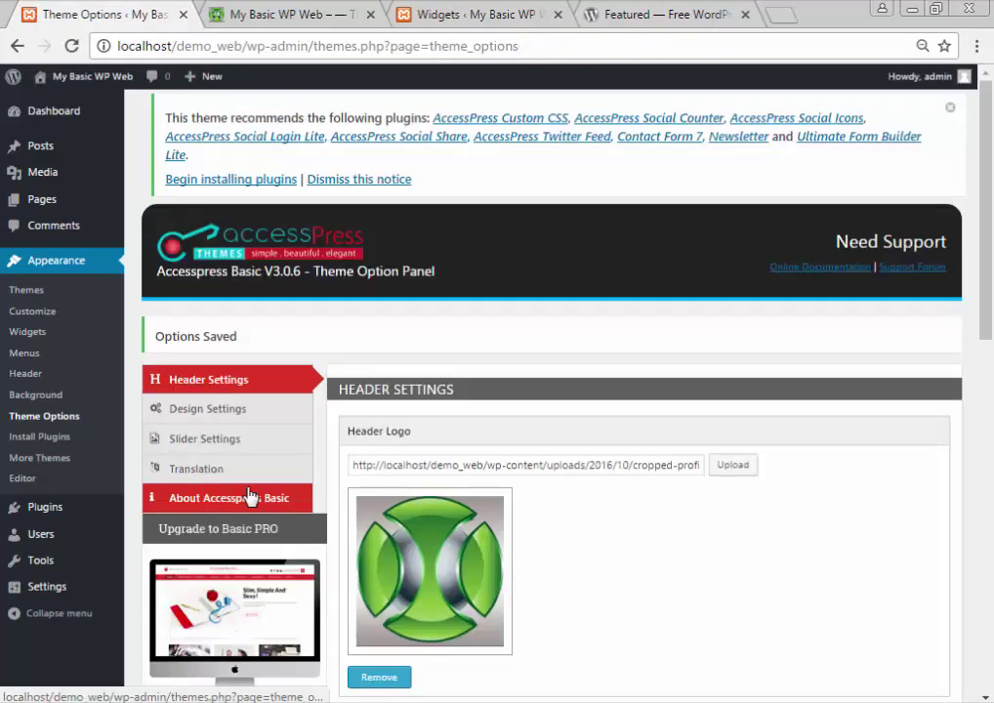
Open the theme's slider settings and examine the slider type, mode, link and slide content options
{"action": "scroll", "coordinate": [251, 499], "scroll_direction": "down", "scroll_amount": 2}
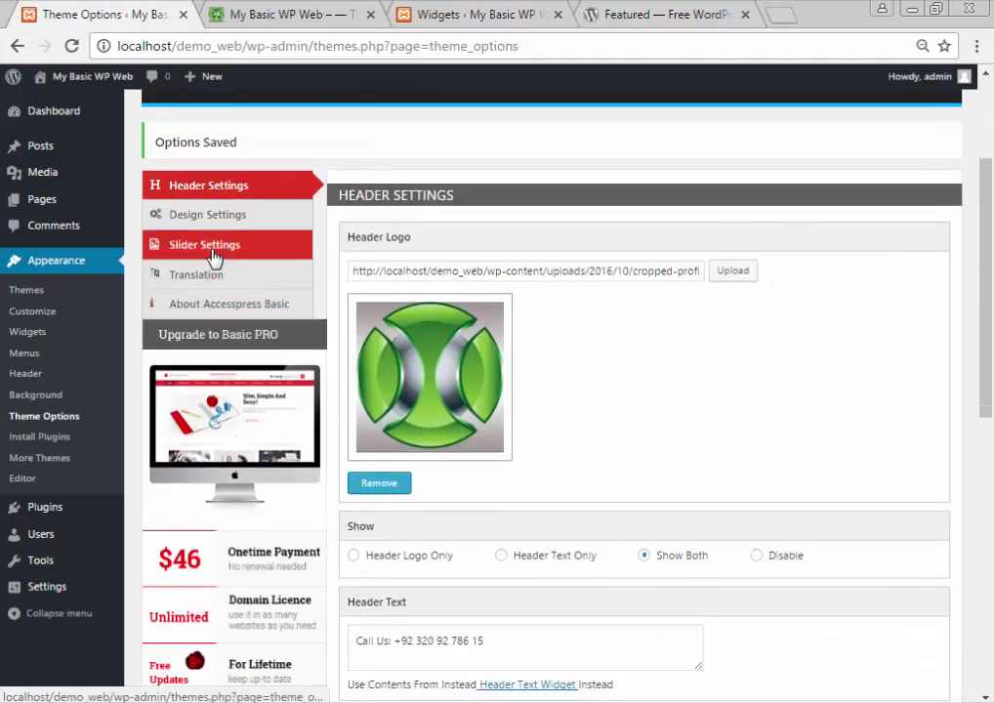
{"action": "left_click", "coordinate": [213, 256]}
{"action": "scroll", "coordinate": [312, 333], "scroll_direction": "down", "scroll_amount": 2}
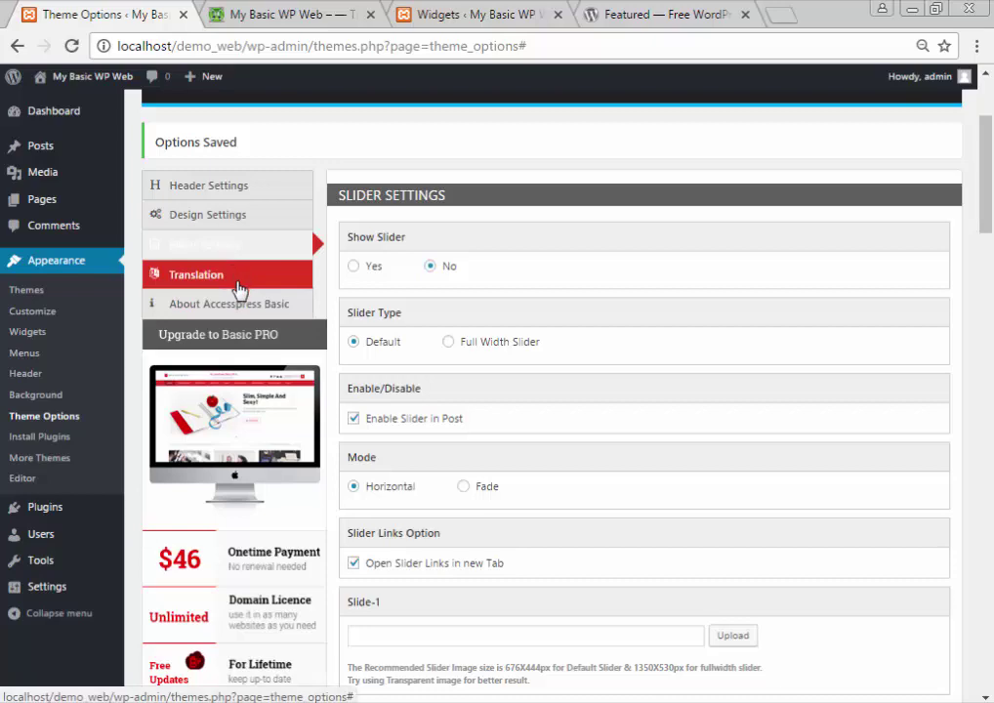
{"action": "scroll", "coordinate": [500, 338], "scroll_direction": "down", "scroll_amount": 1}
{"action": "scroll", "coordinate": [500, 339], "scroll_direction": "down", "scroll_amount": 8}
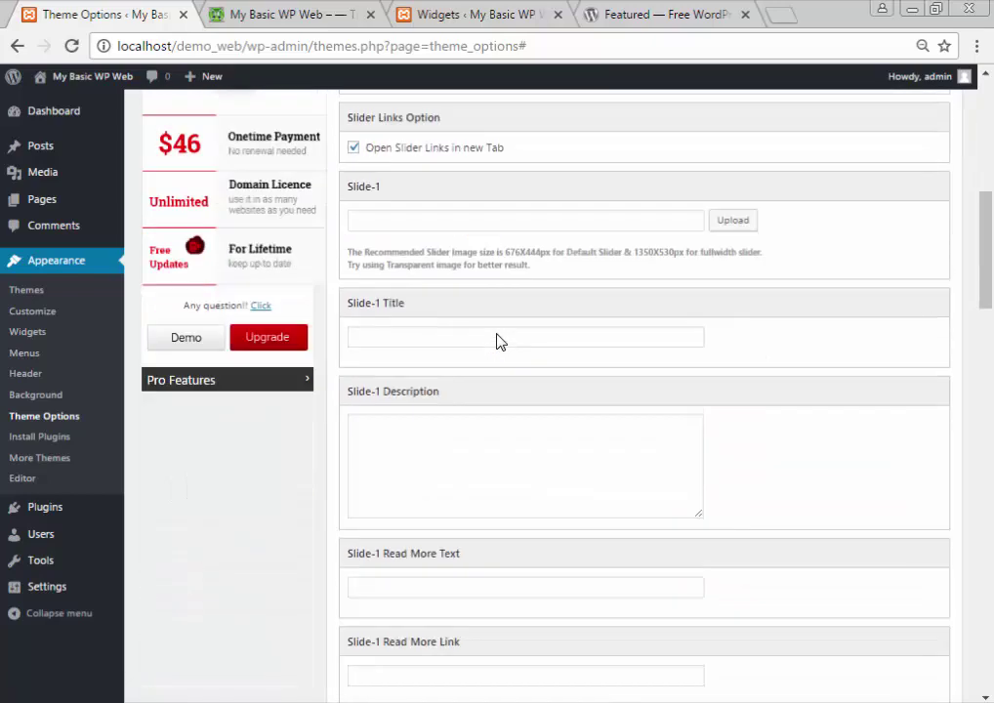
{"action": "scroll", "coordinate": [497, 340], "scroll_direction": "up", "scroll_amount": 12}
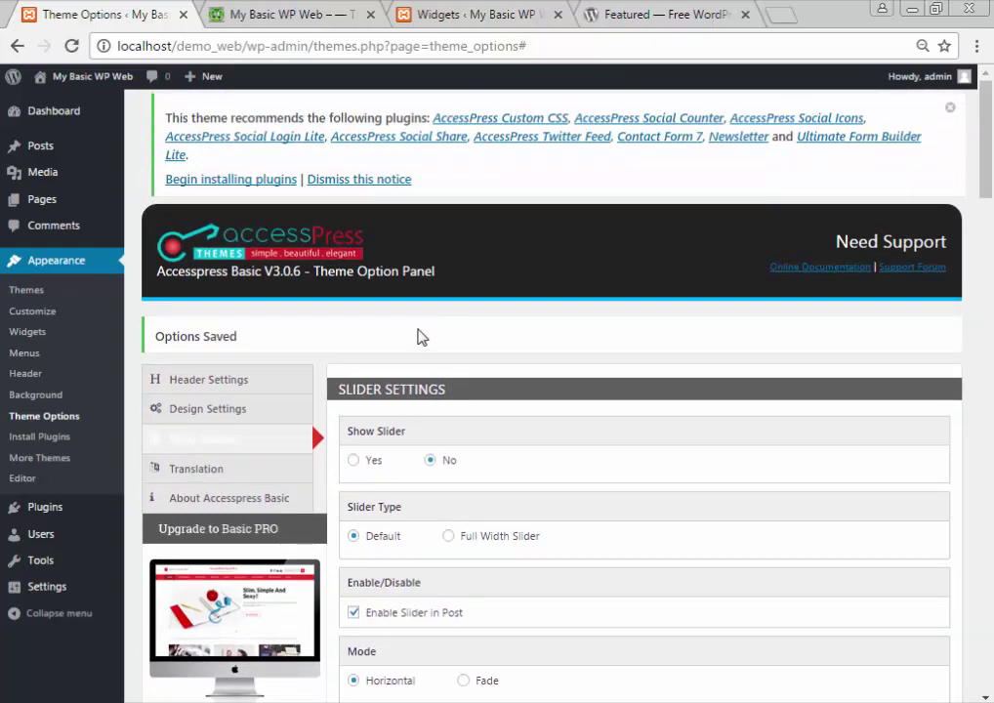
{"action": "scroll", "coordinate": [277, 353], "scroll_direction": "down", "scroll_amount": 1}
{"action": "scroll", "coordinate": [508, 342], "scroll_direction": "up", "scroll_amount": 1}
{"action": "scroll", "coordinate": [411, 246], "scroll_direction": "down", "scroll_amount": 3}
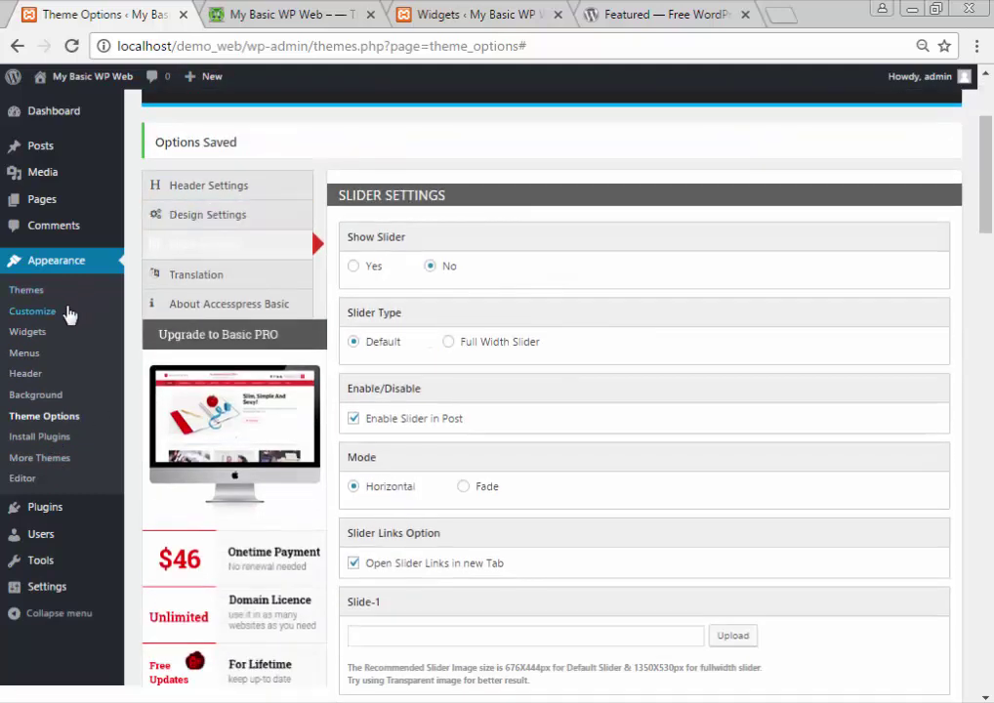
Return to the installed themes and activate the Orbit theme
{"action": "left_click", "coordinate": [48, 291]}
{"action": "left_click", "coordinate": [476, 11]}
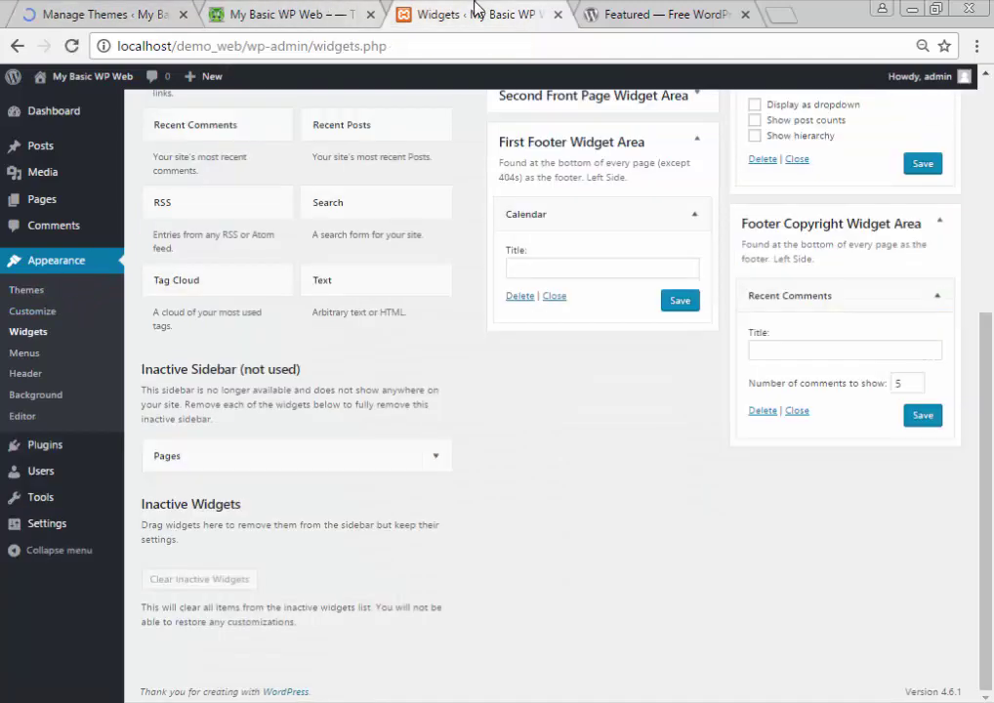
{"action": "left_click", "coordinate": [278, 13]}
{"action": "left_click", "coordinate": [107, 13]}
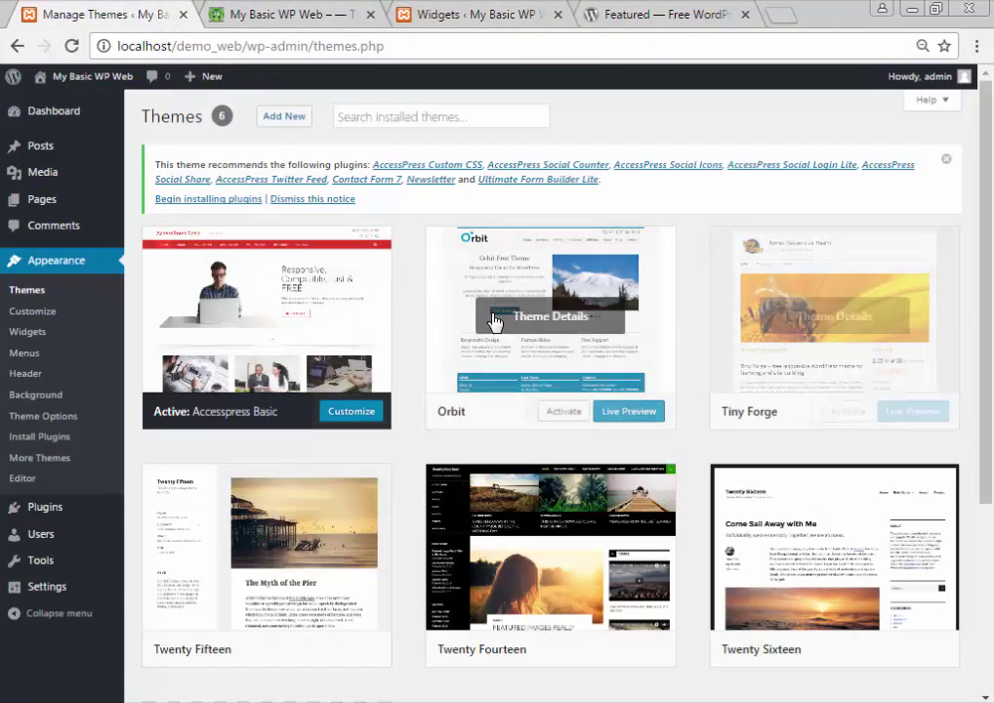
{"action": "left_click", "coordinate": [567, 412]}
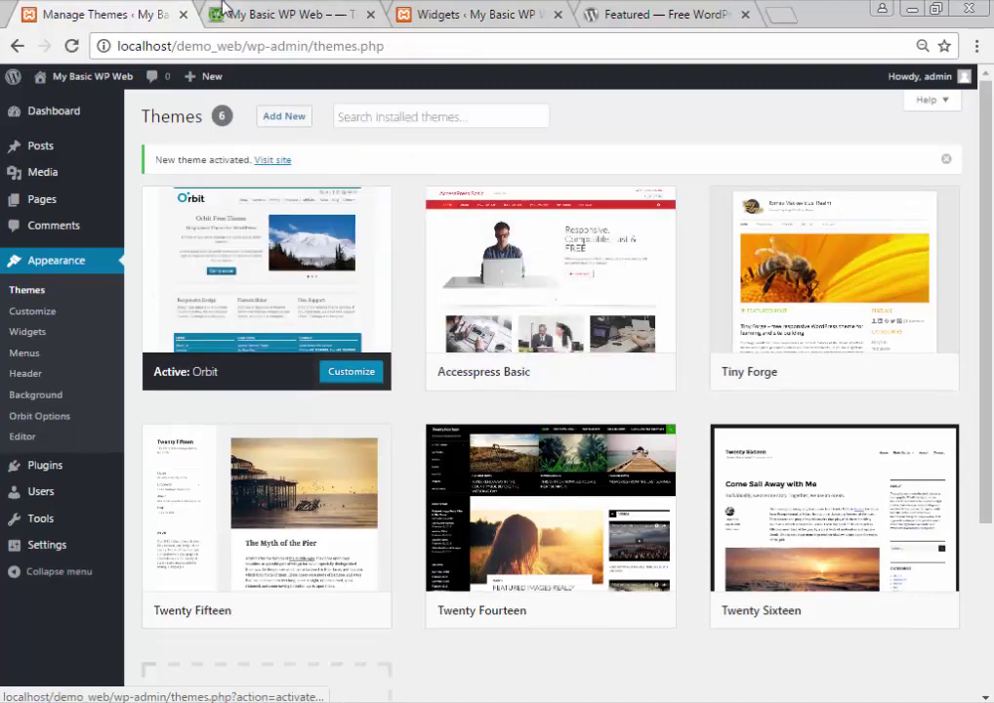
Reload the site's Home page to examine it with the Orbit theme, and close the Widgets browser tab
{"action": "left_click", "coordinate": [424, 11]}
{"action": "left_click", "coordinate": [284, 13]}
{"action": "left_click", "coordinate": [71, 46]}
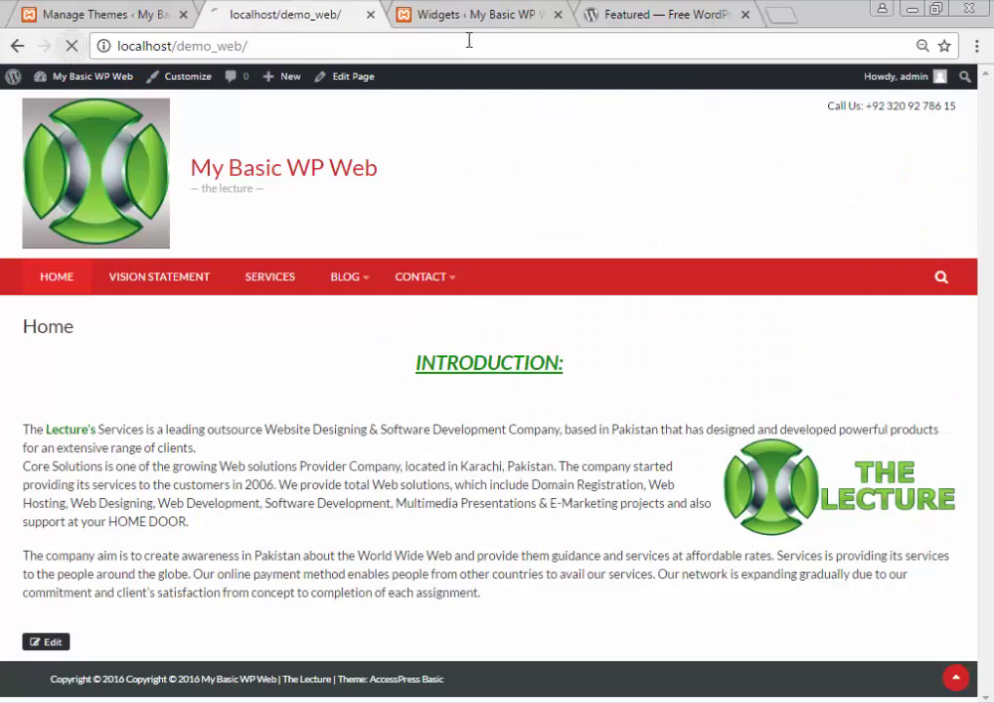
{"action": "left_click", "coordinate": [558, 14]}
{"action": "scroll", "coordinate": [507, 298], "scroll_direction": "down", "scroll_amount": 2}
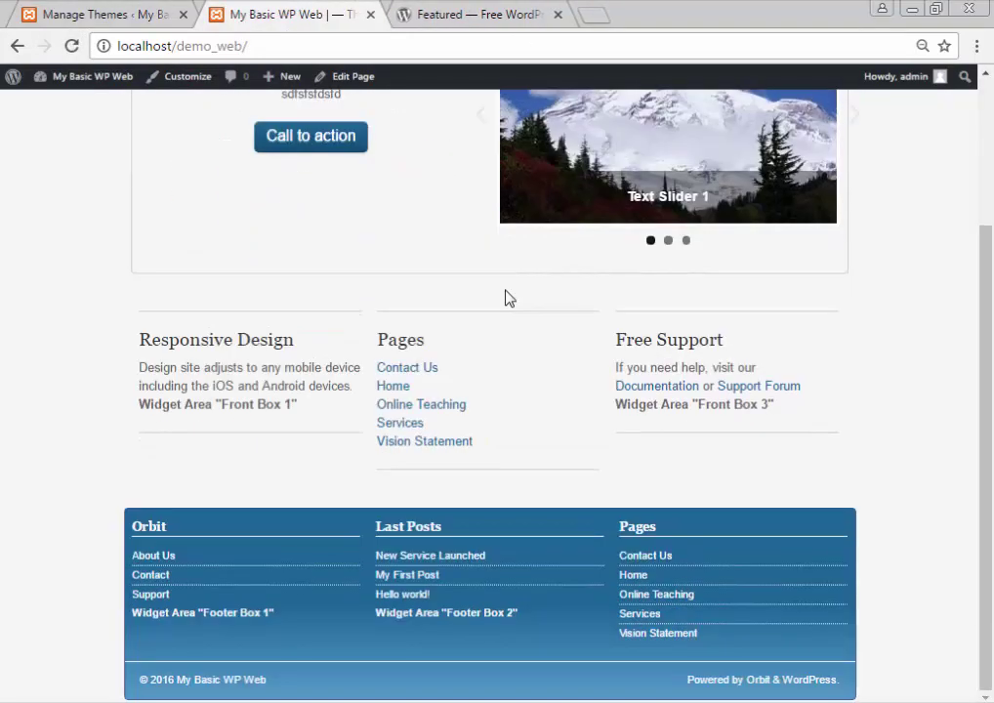
{"action": "scroll", "coordinate": [507, 298], "scroll_direction": "up", "scroll_amount": 2}
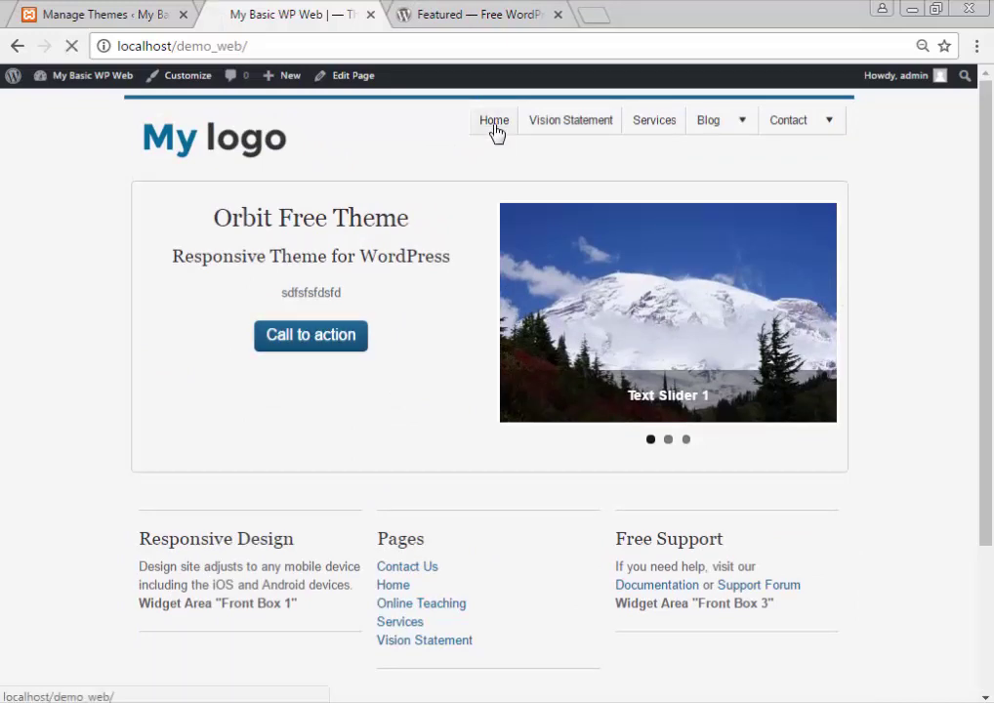
Visit the site's Home, Vision Statement and Services pages to examine how the Orbit theme displays them
{"action": "left_click", "coordinate": [494, 125]}
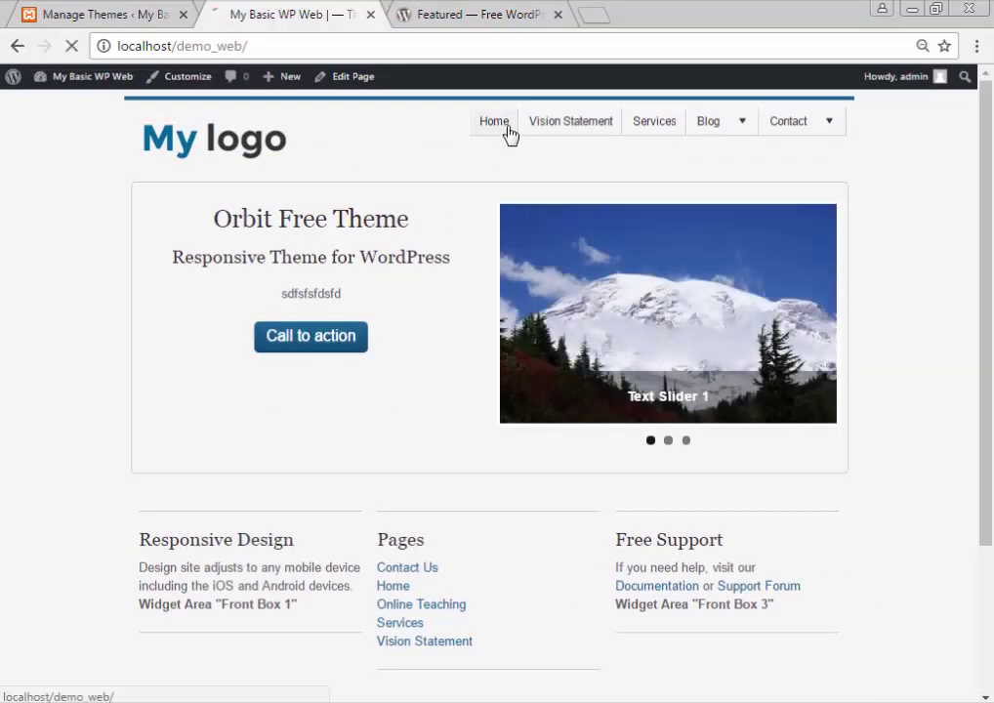
{"action": "left_click", "coordinate": [535, 134]}
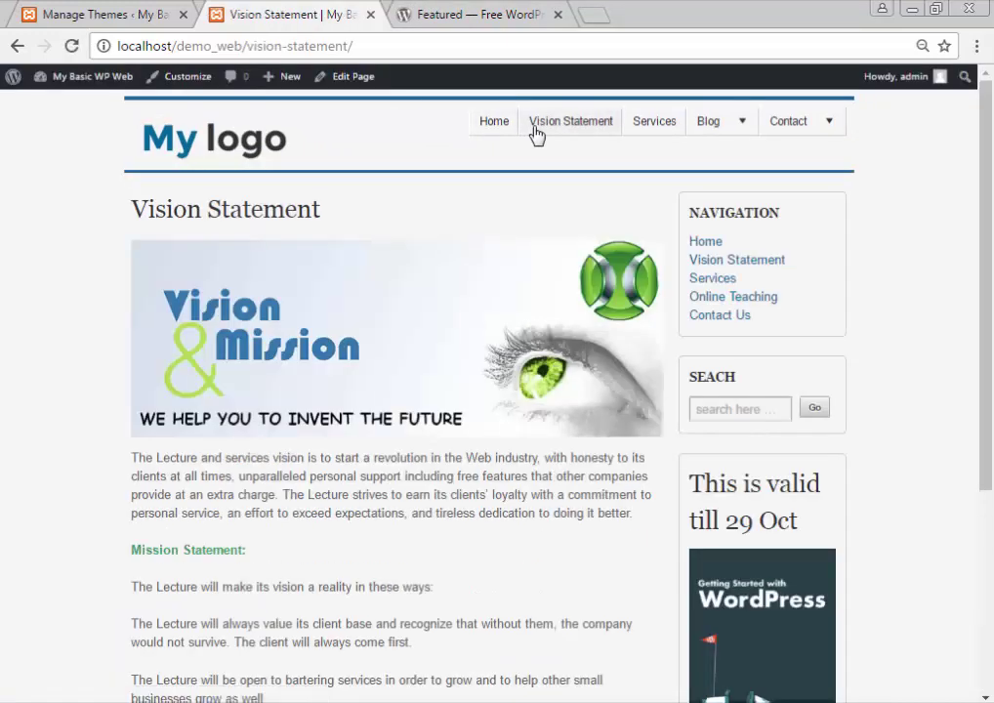
{"action": "left_click", "coordinate": [506, 136]}
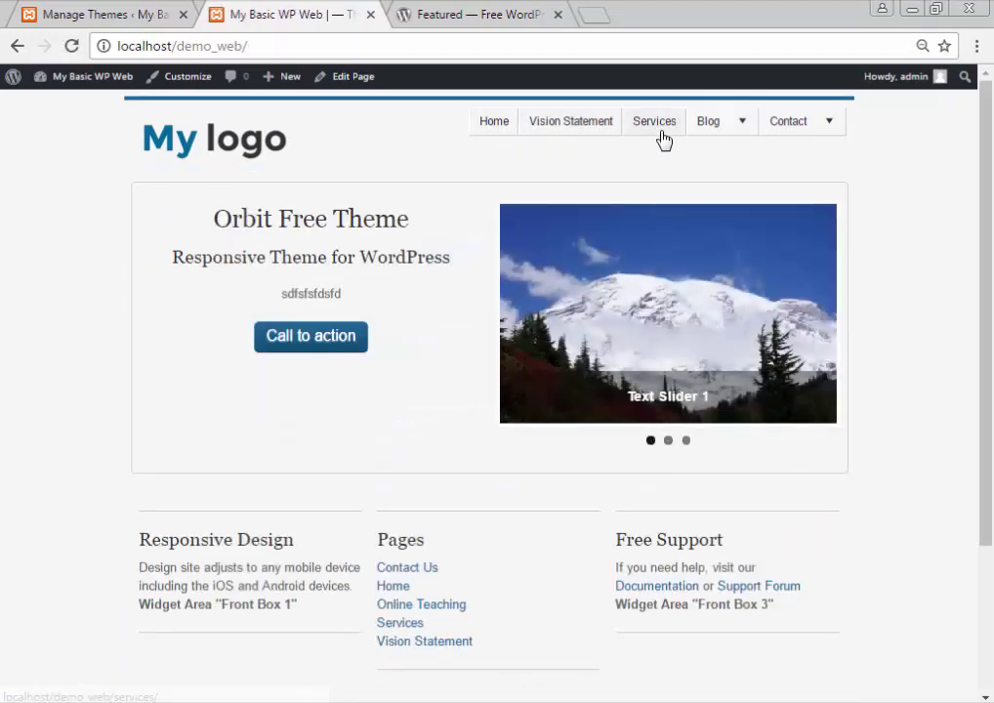
{"action": "left_click", "coordinate": [662, 140]}
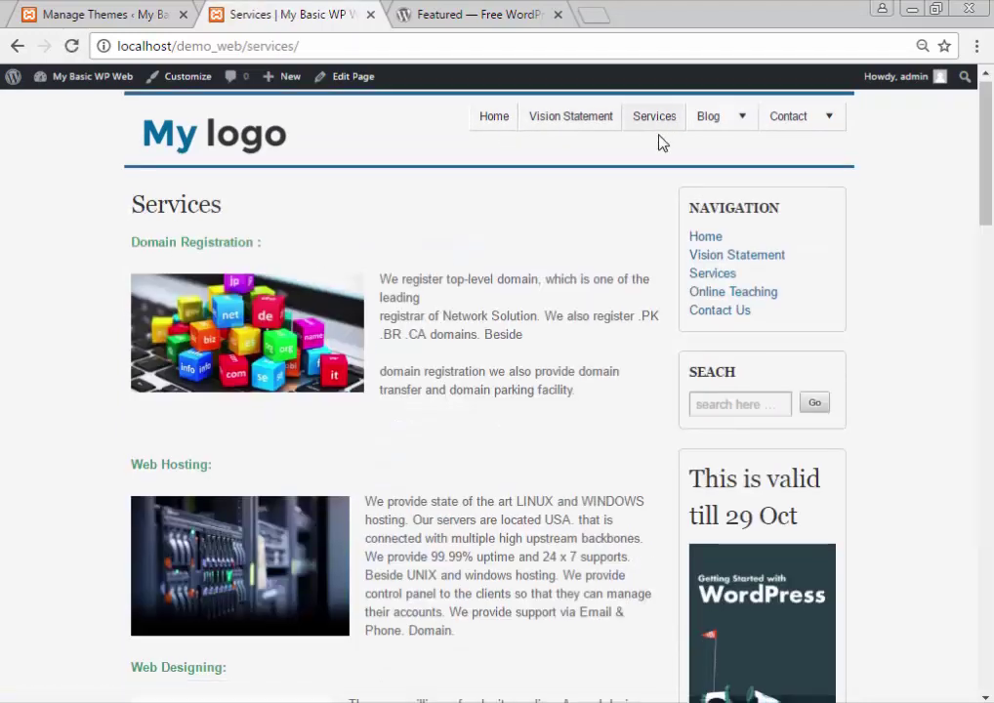
{"action": "scroll", "coordinate": [656, 147], "scroll_direction": "down", "scroll_amount": 10}
{"action": "scroll", "coordinate": [626, 191], "scroll_direction": "down", "scroll_amount": 15}
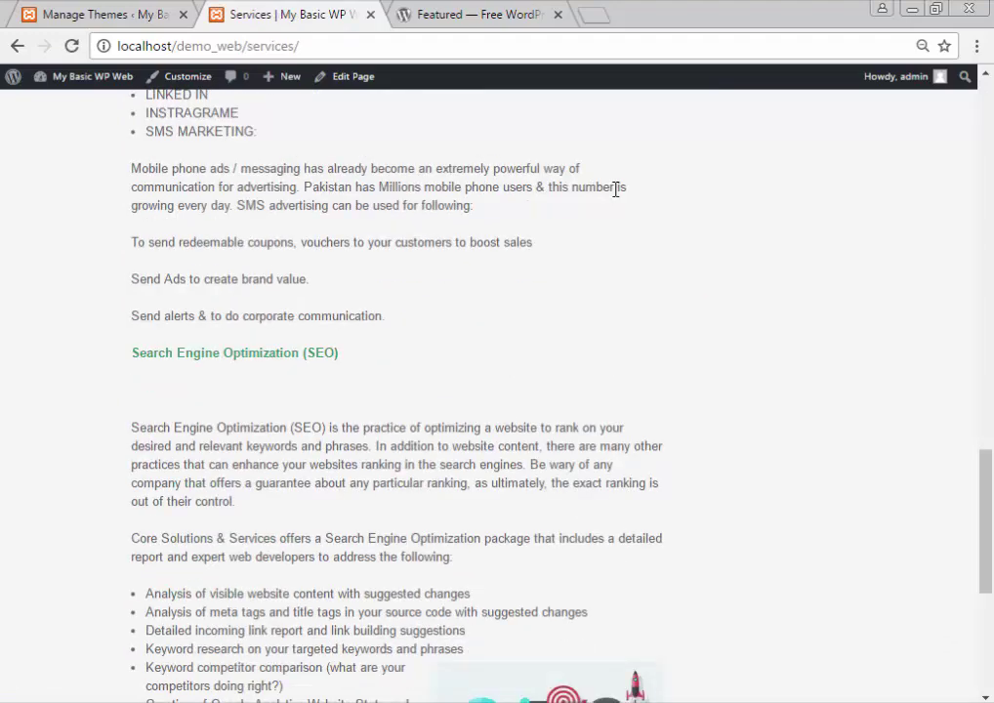
{"action": "scroll", "coordinate": [614, 202], "scroll_direction": "up", "scroll_amount": 20}
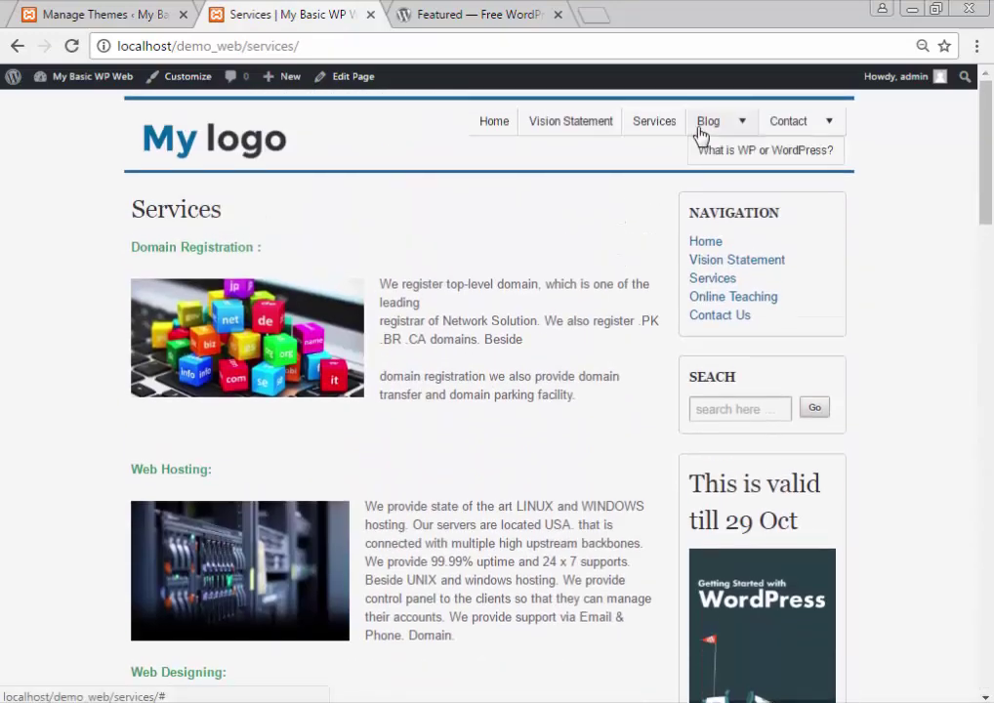
View the "What is WP or WordPress?" post and the Online Teaching and Contact Us pages, and return to Home
{"action": "left_click", "coordinate": [710, 152]}
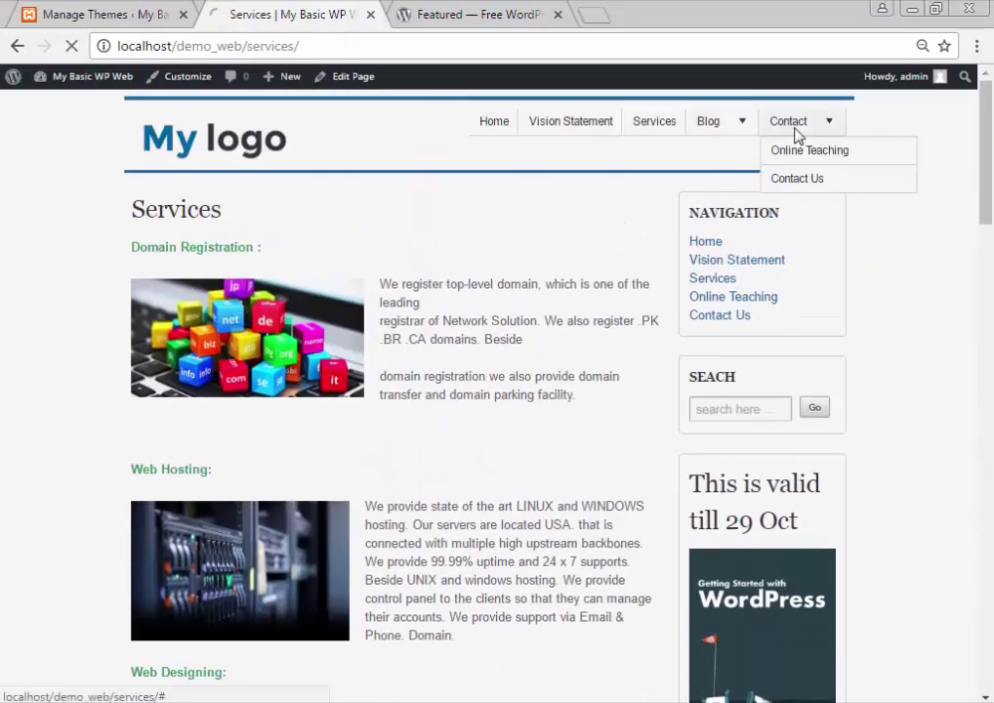
{"action": "scroll", "coordinate": [647, 210], "scroll_direction": "down", "scroll_amount": 3}
{"action": "scroll", "coordinate": [585, 302], "scroll_direction": "up", "scroll_amount": 3}
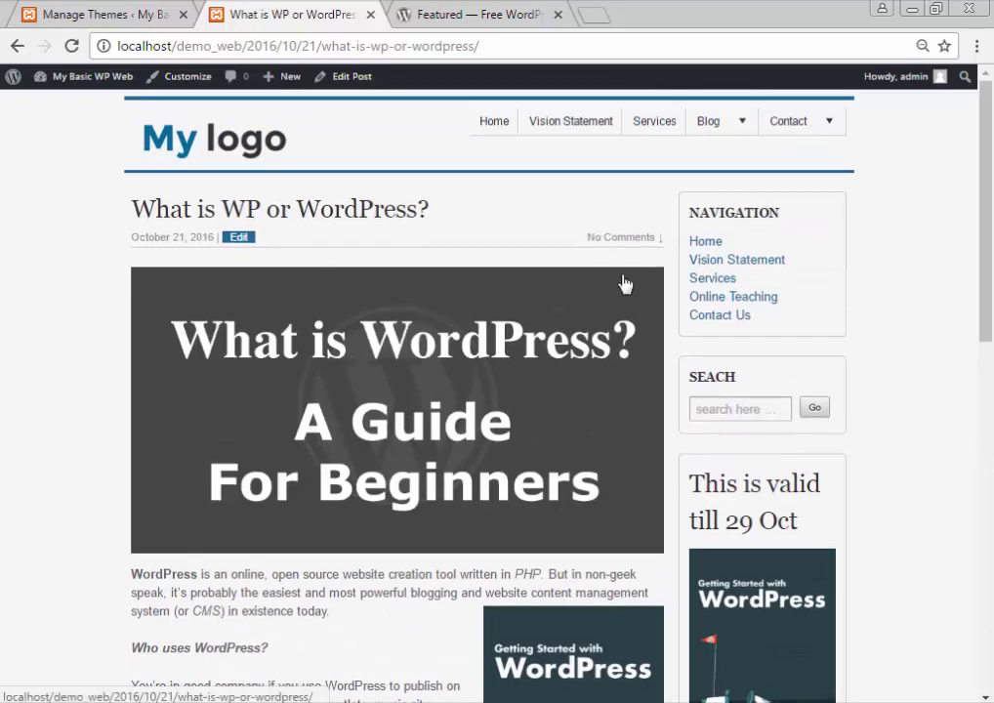
{"action": "mouse_move", "coordinate": [789, 121]}
{"action": "left_click", "coordinate": [816, 154]}
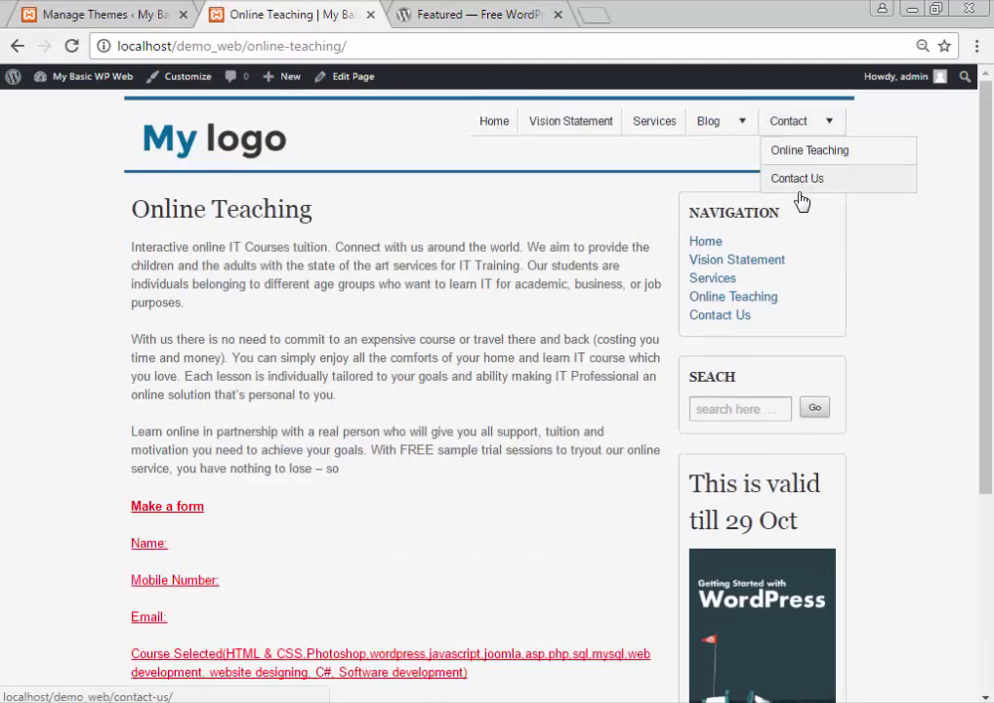
{"action": "left_click", "coordinate": [798, 184]}
{"action": "scroll", "coordinate": [307, 268], "scroll_direction": "down", "scroll_amount": 2}
{"action": "scroll", "coordinate": [391, 235], "scroll_direction": "up", "scroll_amount": 2}
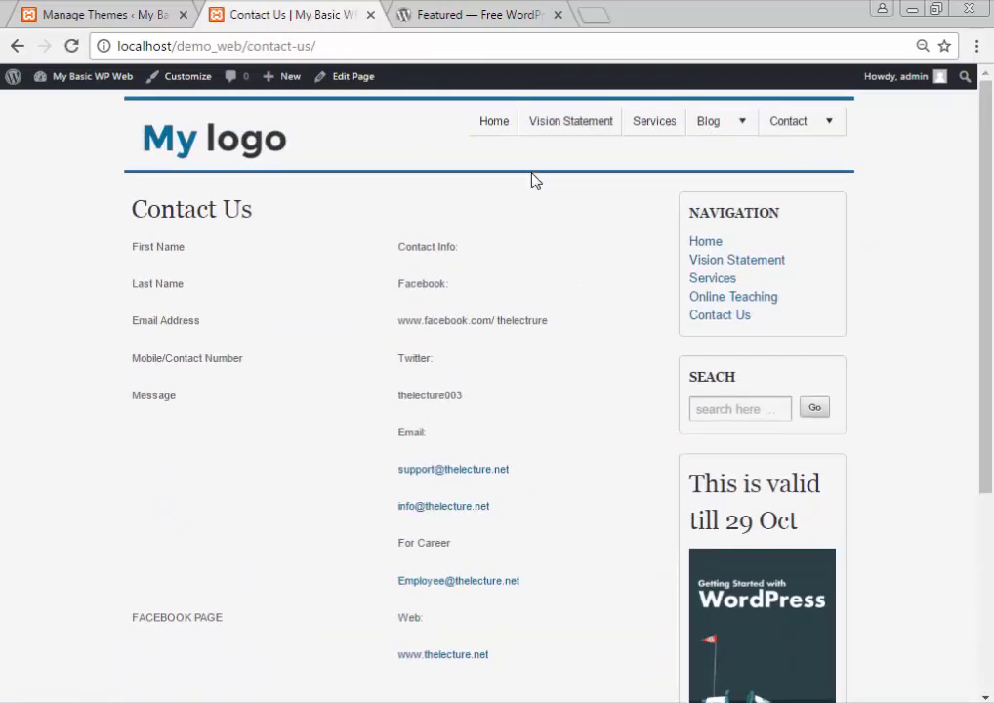
{"action": "left_click", "coordinate": [498, 127]}
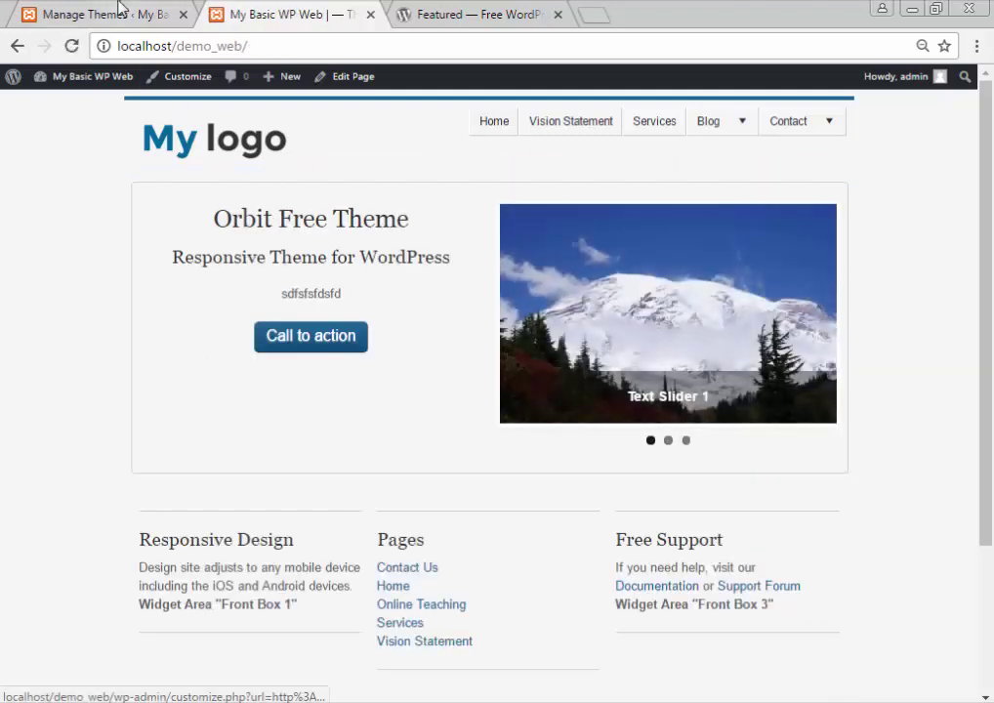
Open the Orbit Options page in the WordPress admin and bring up the theme's documentation in a new browser tab
{"action": "left_click", "coordinate": [88, 12]}
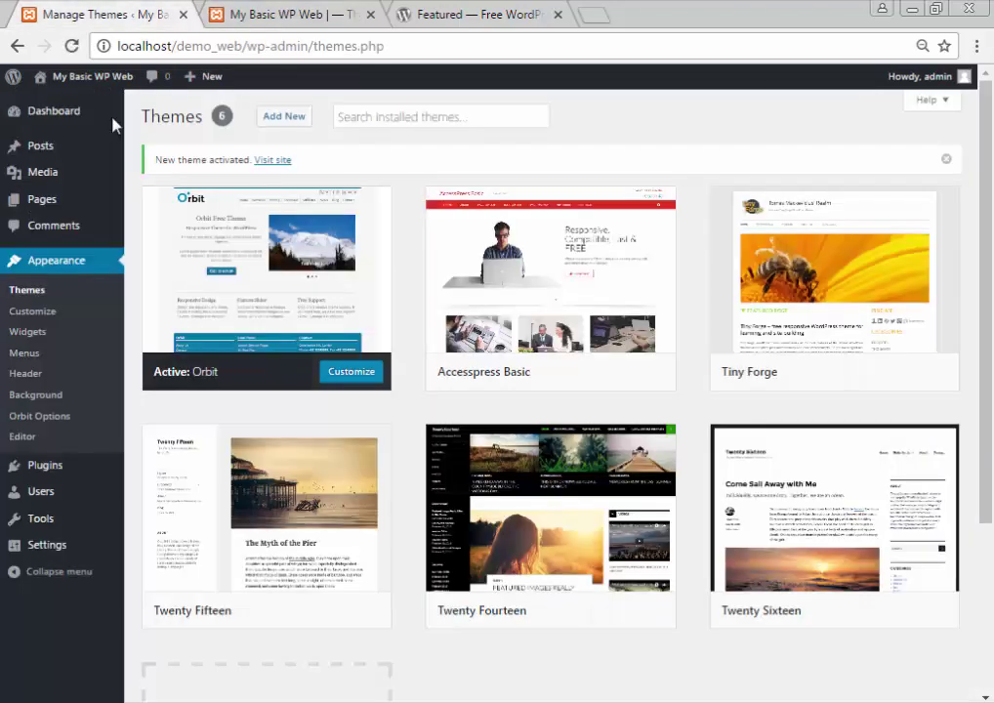
{"action": "left_click", "coordinate": [62, 418]}
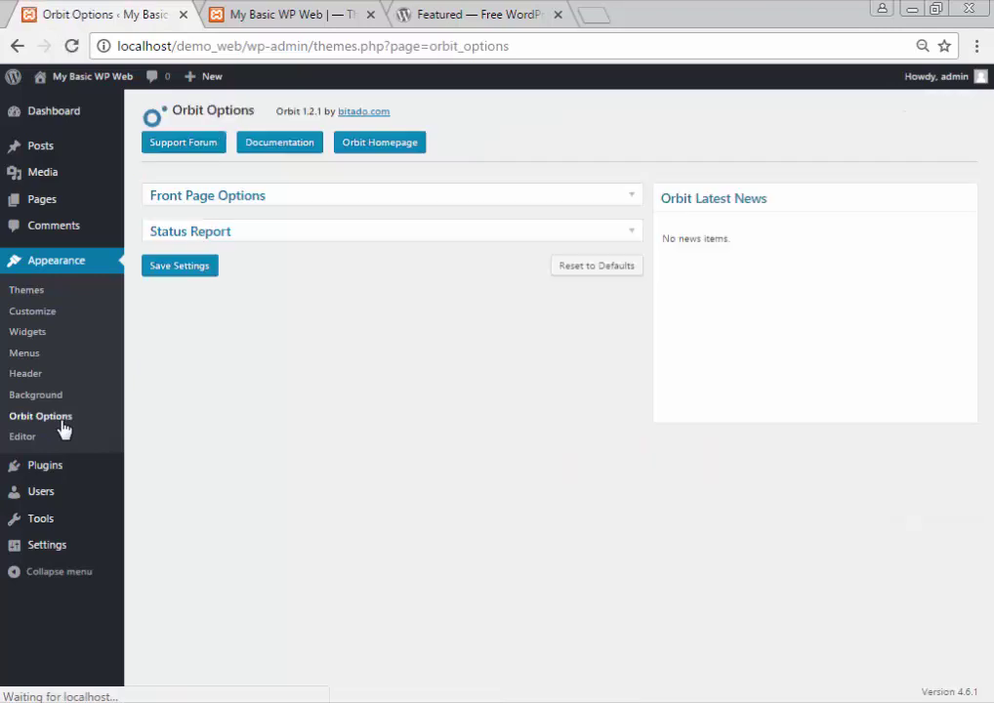
{"action": "right_click", "coordinate": [296, 149]}
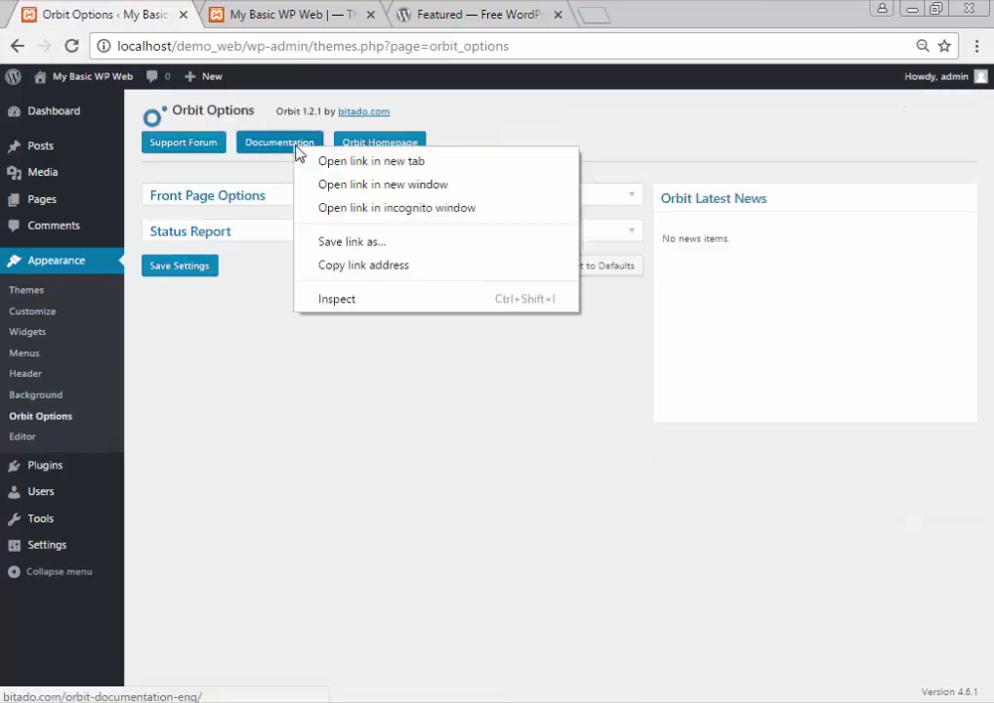
{"action": "left_click", "coordinate": [324, 162]}
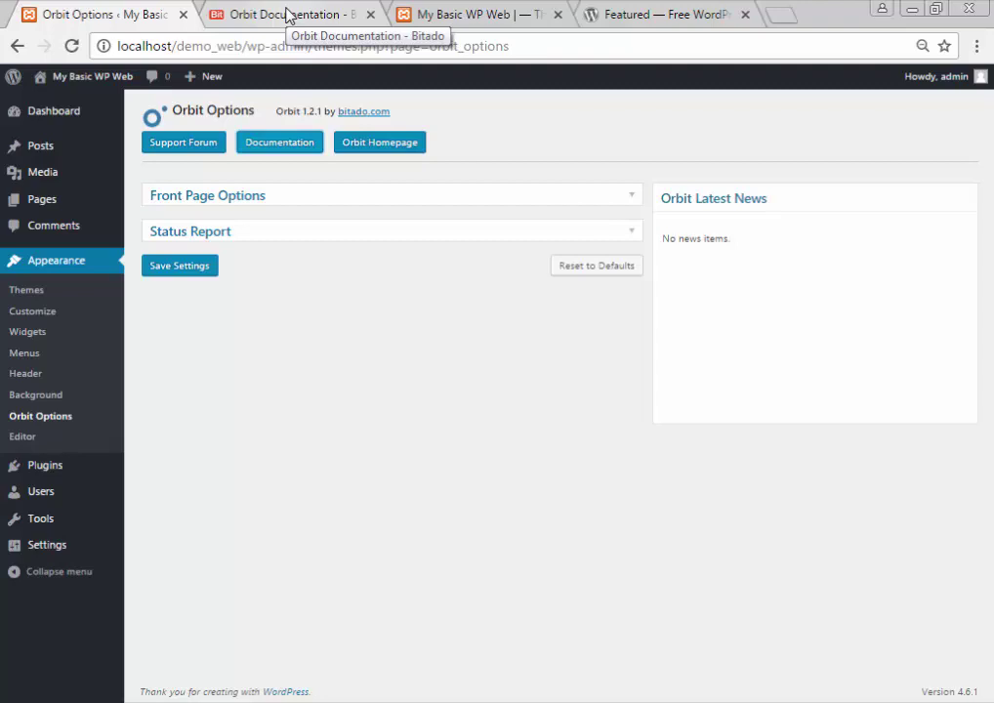
{"action": "left_click", "coordinate": [288, 15]}
Review the index and the Install section of the Orbit documentation
{"action": "scroll", "coordinate": [332, 225], "scroll_direction": "down", "scroll_amount": 1}
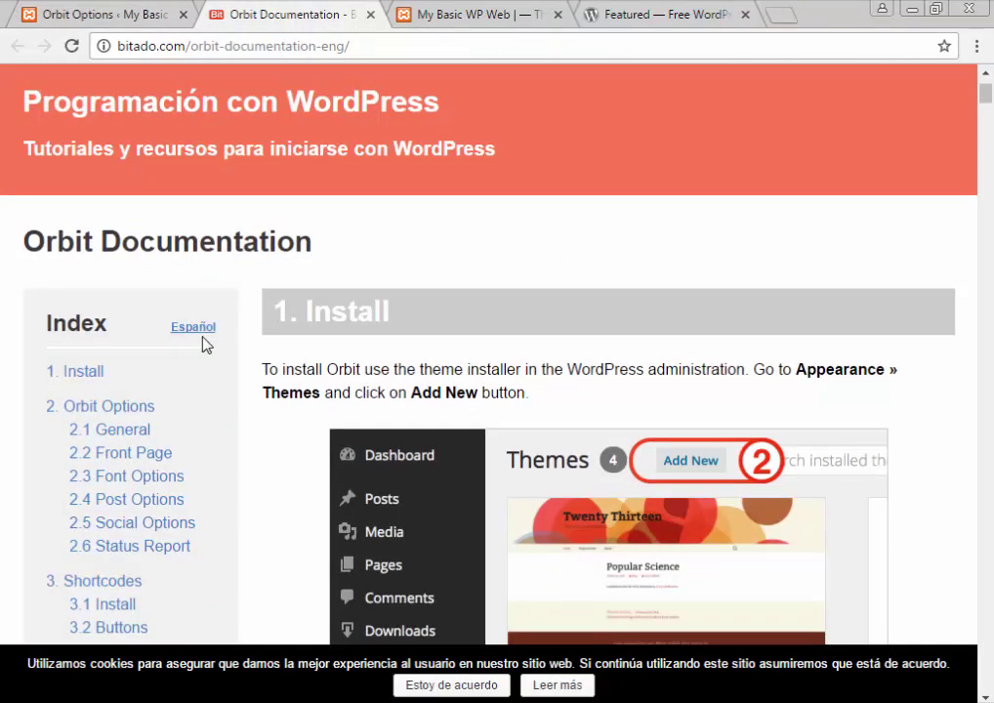
{"action": "scroll", "coordinate": [203, 344], "scroll_direction": "down", "scroll_amount": 2}
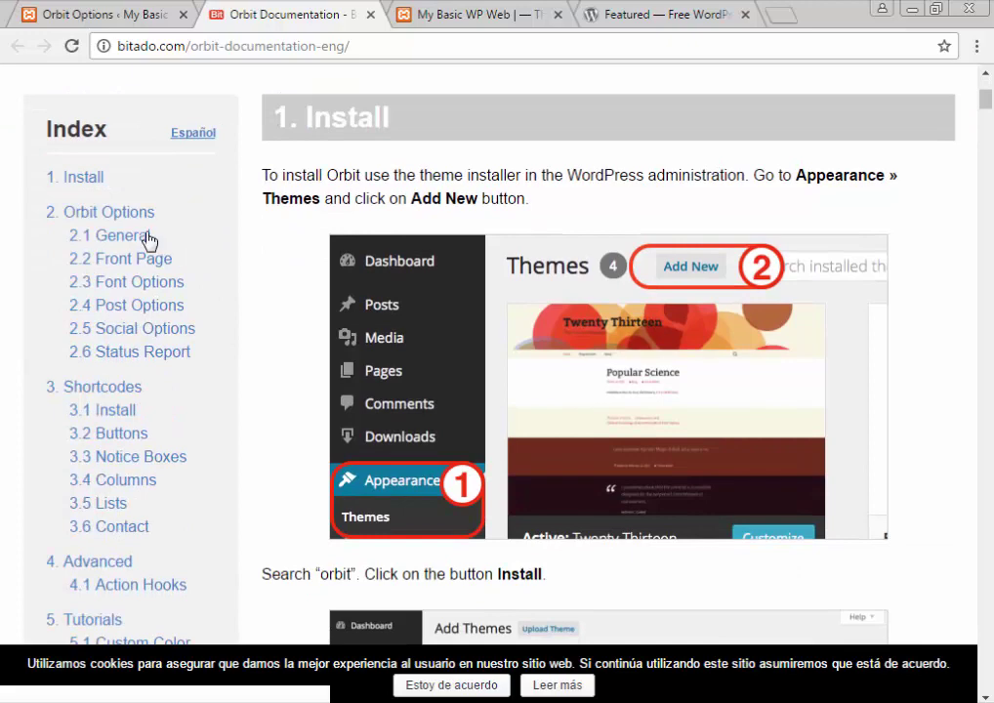
{"action": "scroll", "coordinate": [366, 400], "scroll_direction": "down", "scroll_amount": 2}
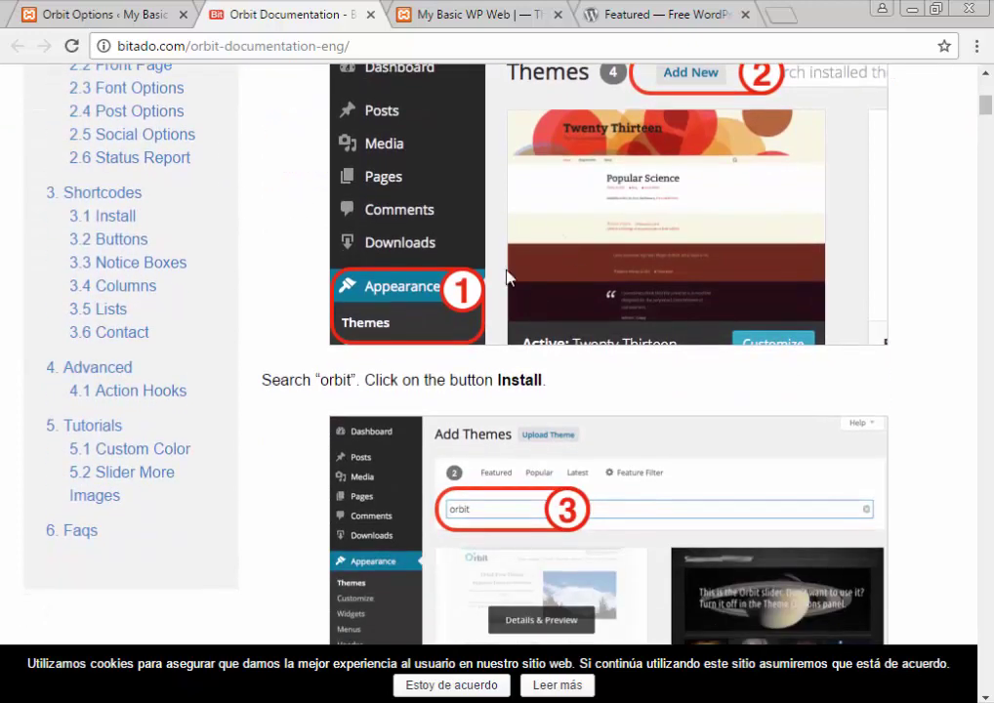
{"action": "scroll", "coordinate": [508, 279], "scroll_direction": "down", "scroll_amount": 2}
{"action": "scroll", "coordinate": [549, 323], "scroll_direction": "down", "scroll_amount": 2}
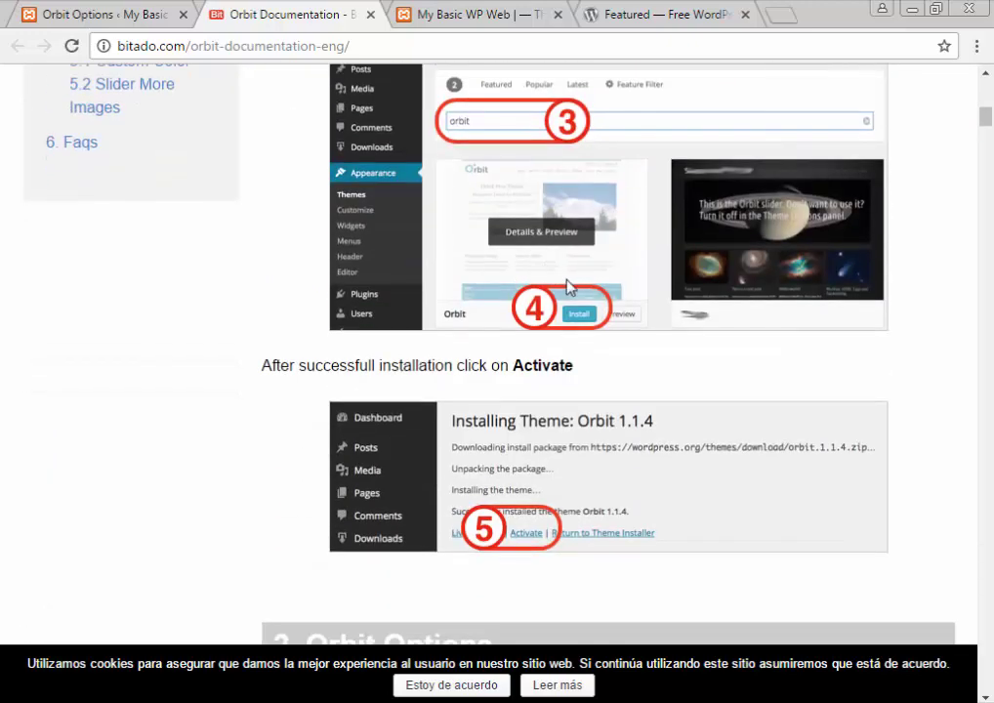
{"action": "scroll", "coordinate": [567, 286], "scroll_direction": "down", "scroll_amount": 1}
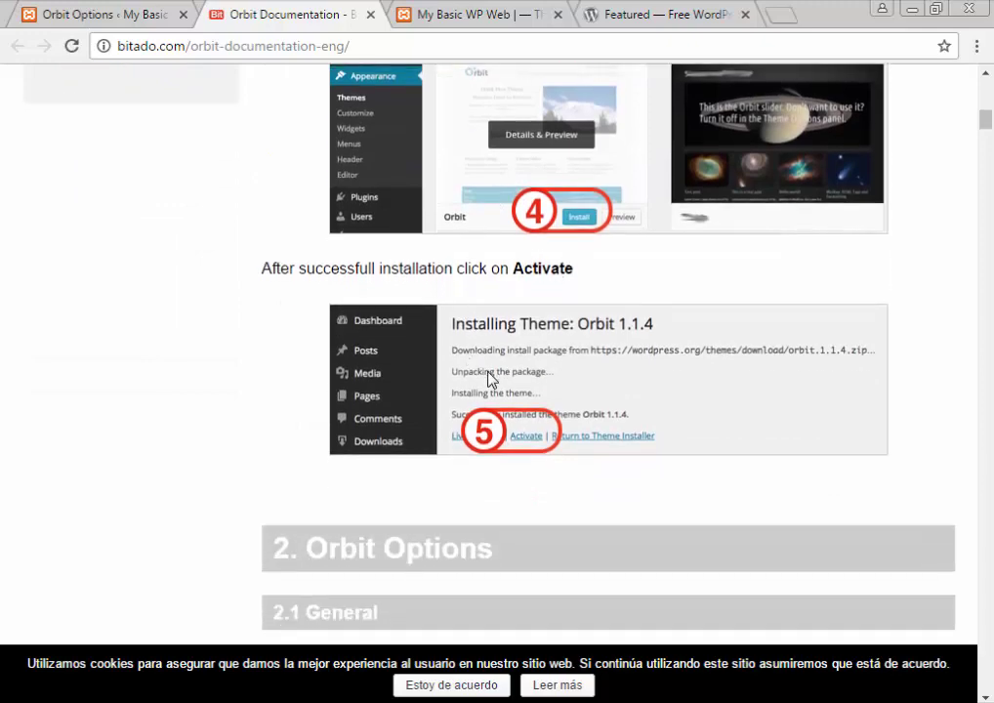
Read the General section of the Orbit documentation, including access path, color schemes, sidebar position, footer info and user CSS
{"action": "scroll", "coordinate": [488, 379], "scroll_direction": "down", "scroll_amount": 4}
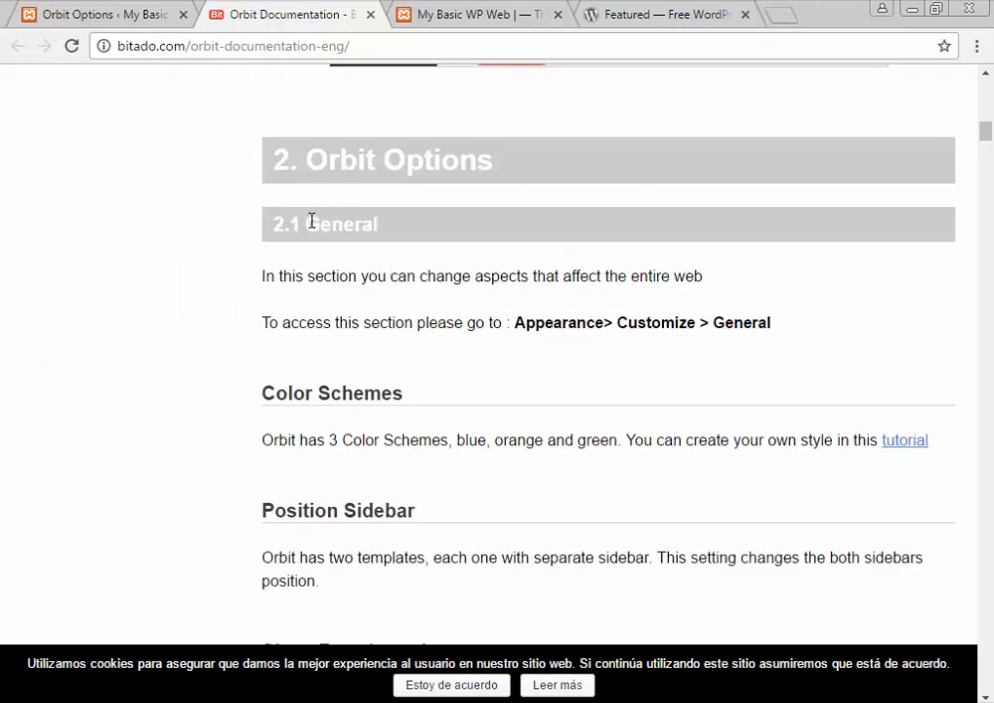
{"action": "double_click", "coordinate": [312, 221]}
{"action": "left_click_drag", "start_coordinate": [514, 323], "coordinate": [555, 323]}
{"action": "left_click_drag", "start_coordinate": [644, 324], "coordinate": [759, 323]}
{"action": "scroll", "coordinate": [530, 297], "scroll_direction": "down", "scroll_amount": 2}
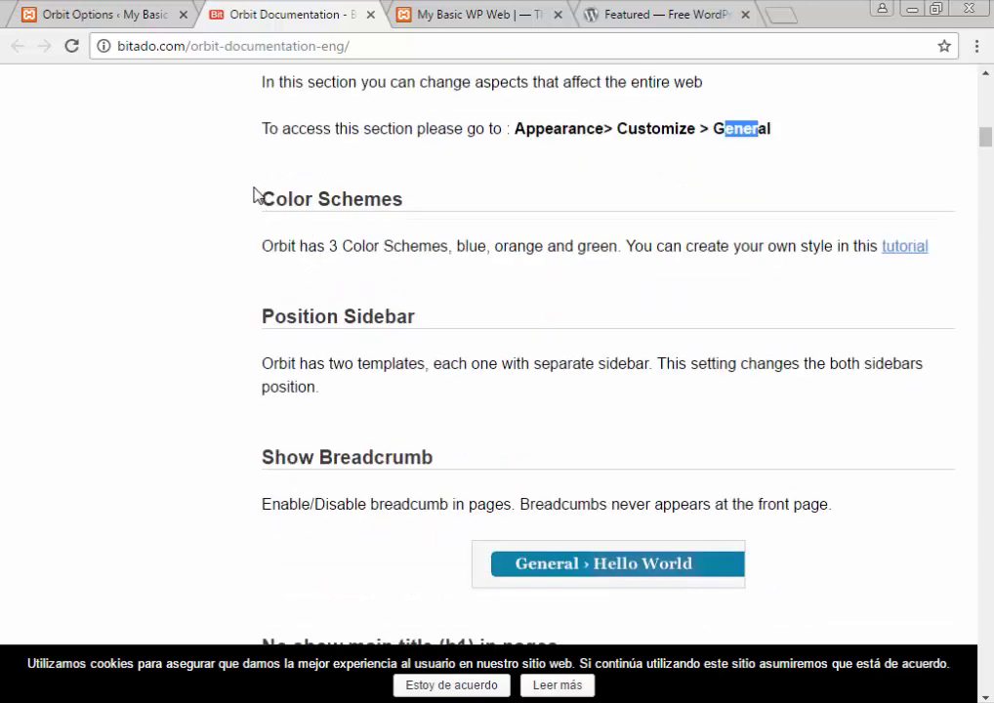
{"action": "left_click_drag", "start_coordinate": [253, 195], "coordinate": [454, 202]}
{"action": "left_click", "coordinate": [284, 316]}
{"action": "left_click_drag", "start_coordinate": [256, 316], "coordinate": [513, 321]}
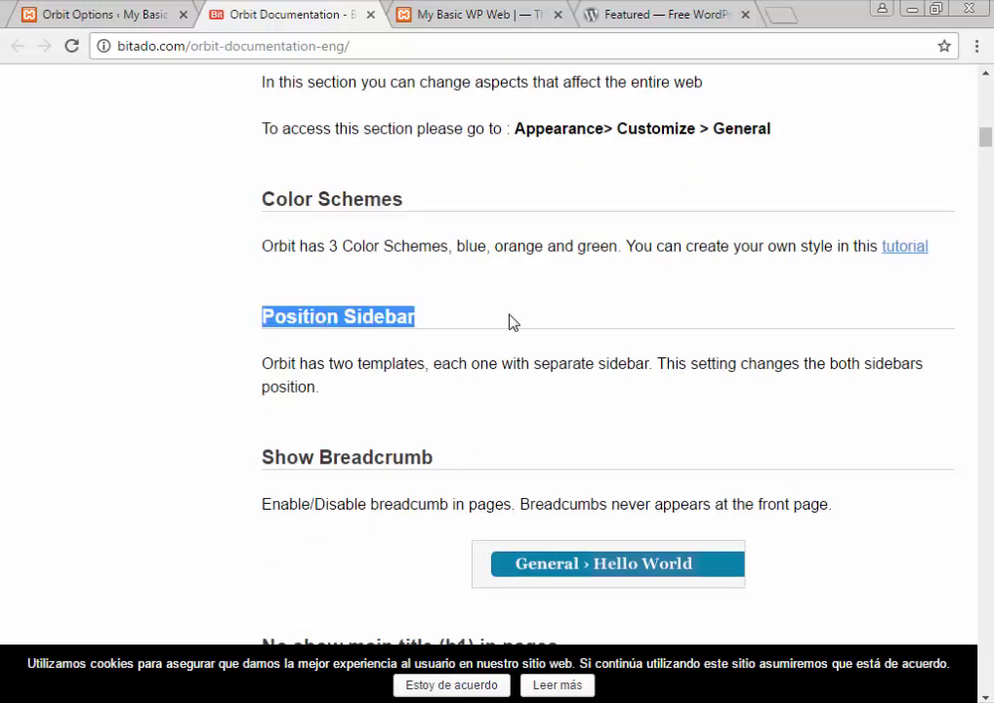
{"action": "scroll", "coordinate": [508, 316], "scroll_direction": "down", "scroll_amount": 2}
{"action": "scroll", "coordinate": [408, 291], "scroll_direction": "down", "scroll_amount": 14}
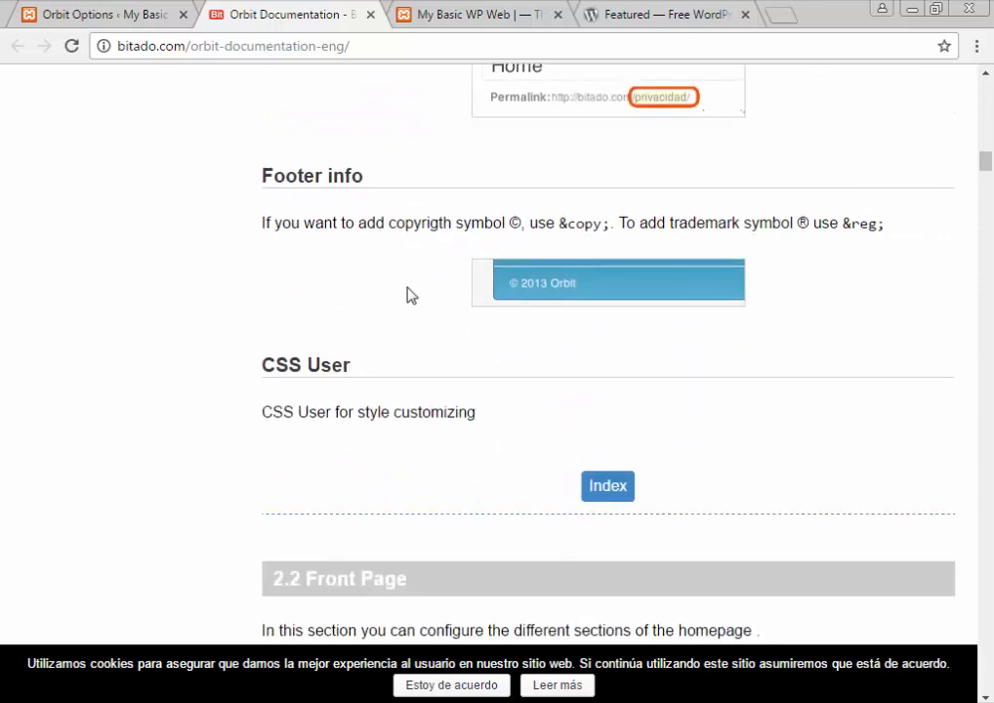
Read the Front Page section of the Orbit documentation, covering the call-to-action button URL, posts to display and slider images
{"action": "scroll", "coordinate": [408, 288], "scroll_direction": "up", "scroll_amount": 3}
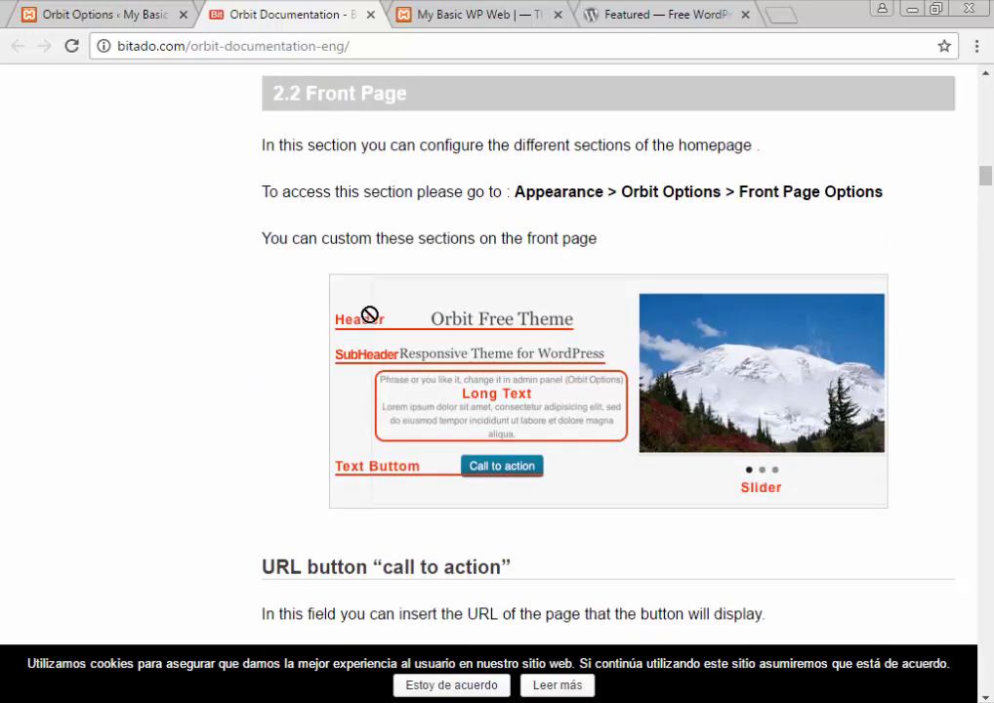
{"action": "scroll", "coordinate": [332, 225], "scroll_direction": "down", "scroll_amount": 4}
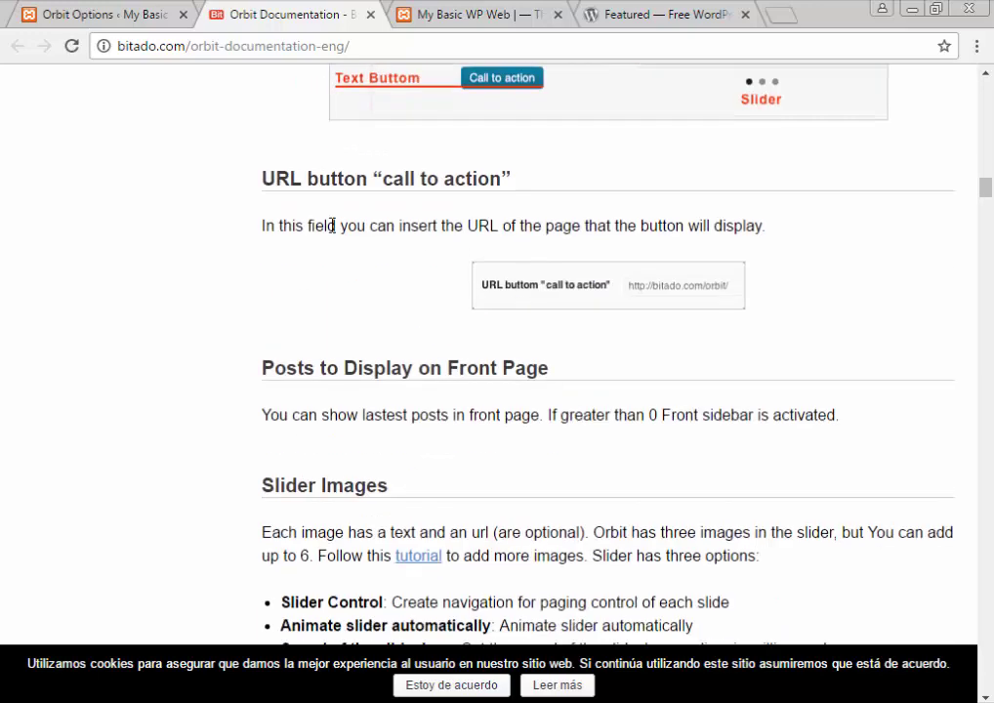
{"action": "left_click_drag", "start_coordinate": [277, 179], "coordinate": [476, 178]}
{"action": "left_click_drag", "start_coordinate": [290, 368], "coordinate": [342, 370]}
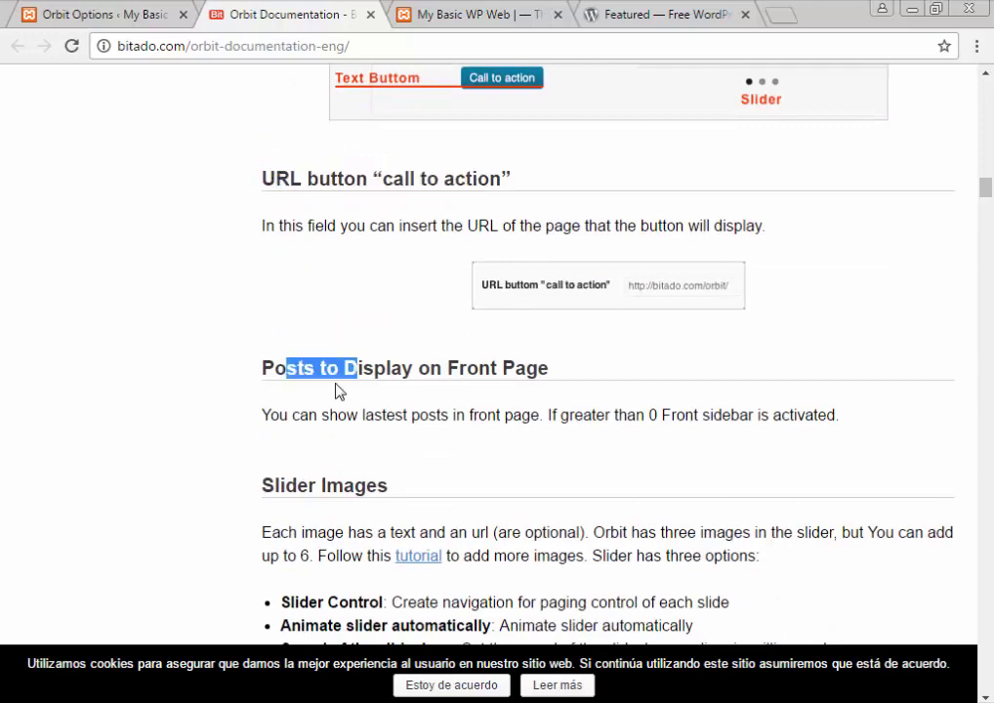
{"action": "scroll", "coordinate": [330, 352], "scroll_direction": "down", "scroll_amount": 5}
Skim the documentation from Font Options through Status Report, and read the Shortcodes Install section about the required plugin
{"action": "scroll", "coordinate": [394, 244], "scroll_direction": "down", "scroll_amount": 15}
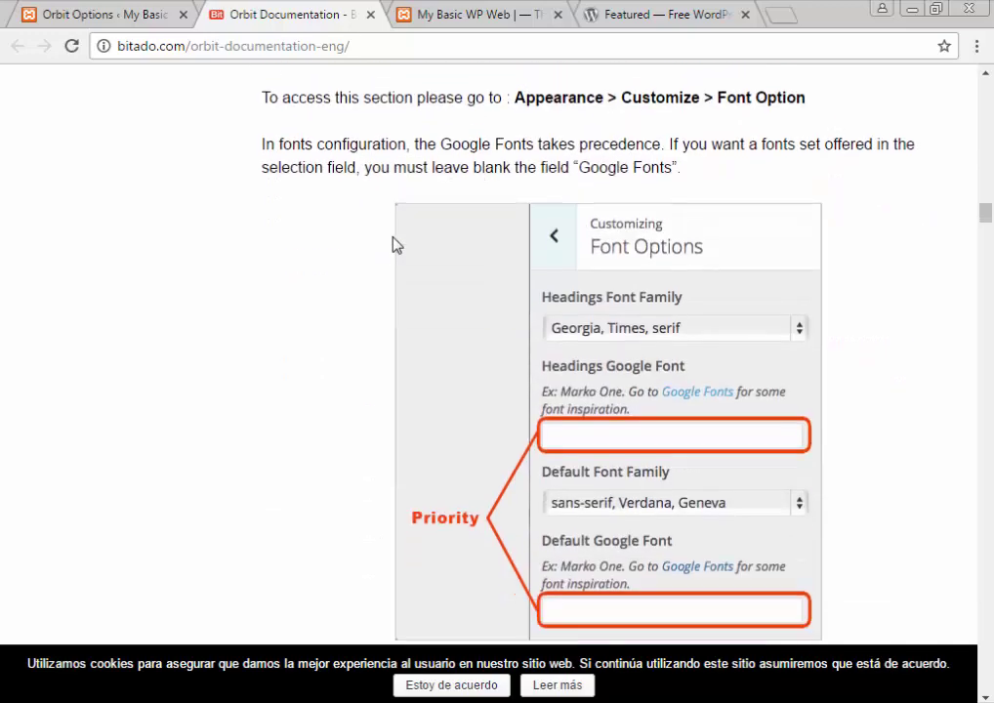
{"action": "scroll", "coordinate": [394, 246], "scroll_direction": "down", "scroll_amount": 14}
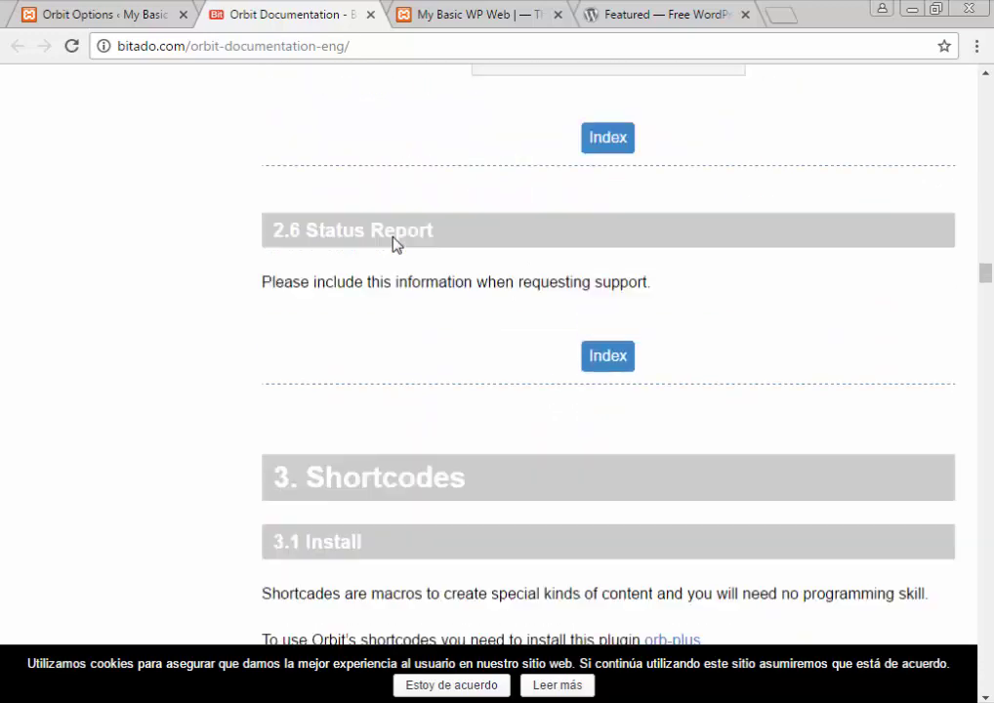
{"action": "scroll", "coordinate": [393, 246], "scroll_direction": "down", "scroll_amount": 2}
{"action": "scroll", "coordinate": [389, 244], "scroll_direction": "up", "scroll_amount": 5}
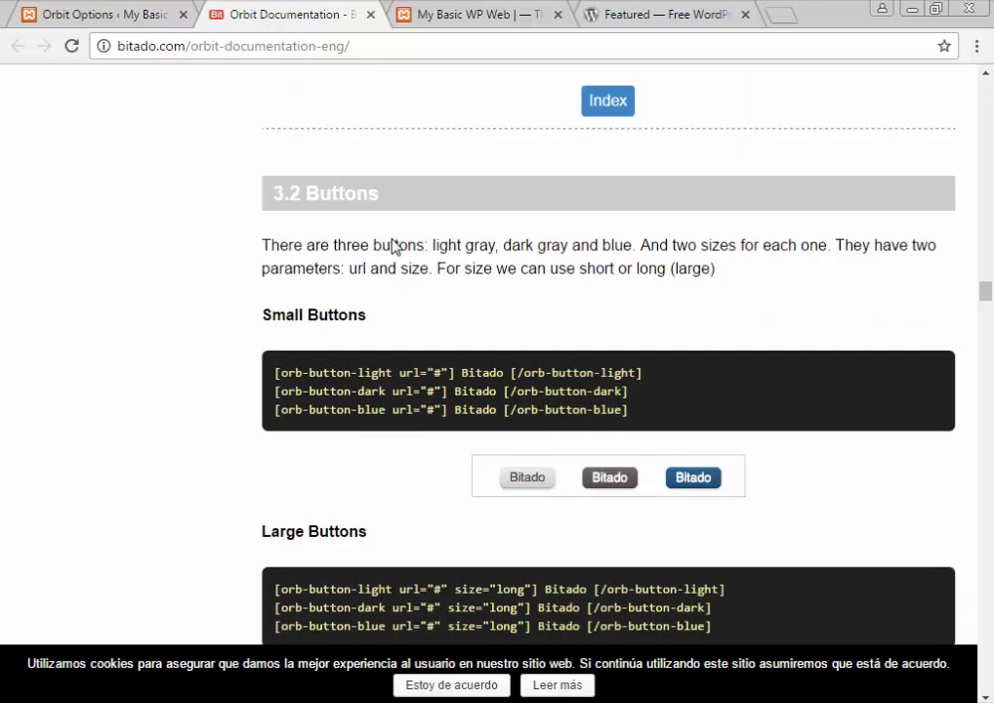
{"action": "scroll", "coordinate": [382, 240], "scroll_direction": "up", "scroll_amount": 3}
{"action": "scroll", "coordinate": [382, 240], "scroll_direction": "down", "scroll_amount": 4}
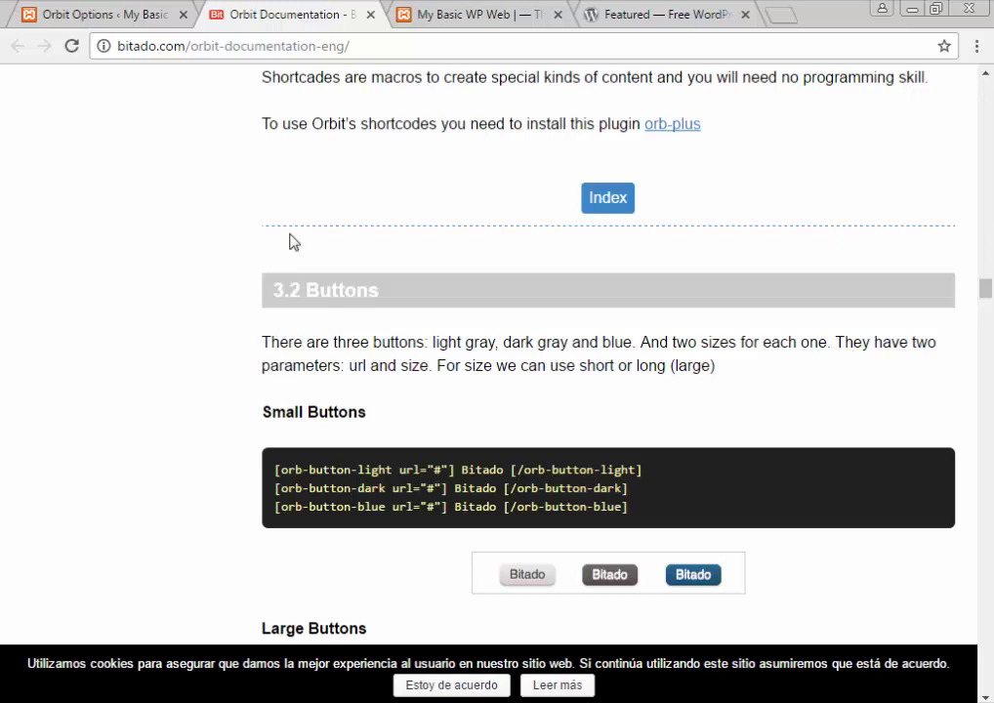
{"action": "scroll", "coordinate": [293, 242], "scroll_direction": "down", "scroll_amount": 1}
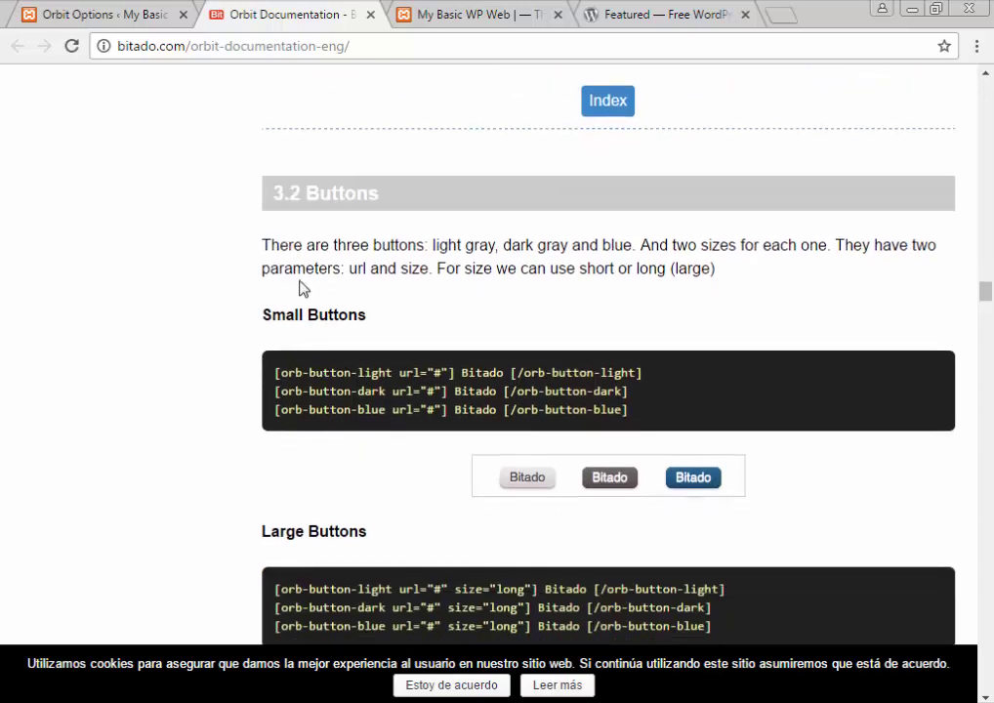
Examine the small and large button shortcodes in the Buttons section, comparing the light, dark and blue variants
{"action": "left_click_drag", "start_coordinate": [261, 315], "coordinate": [364, 315]}
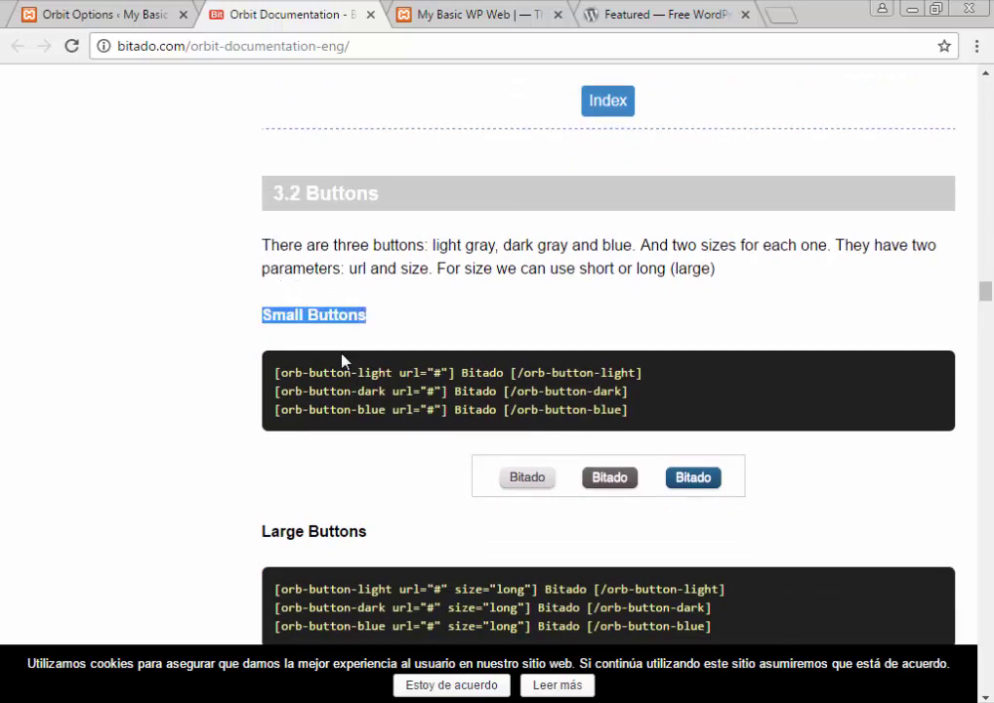
{"action": "left_click_drag", "start_coordinate": [272, 372], "coordinate": [436, 372]}
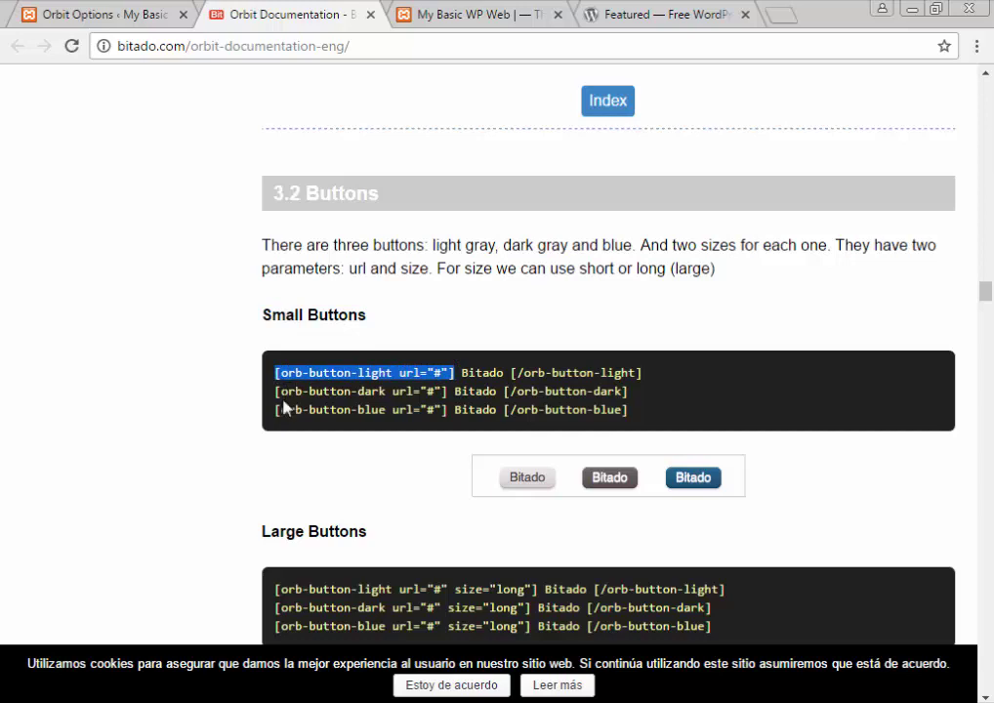
{"action": "left_click_drag", "start_coordinate": [455, 372], "coordinate": [653, 374]}
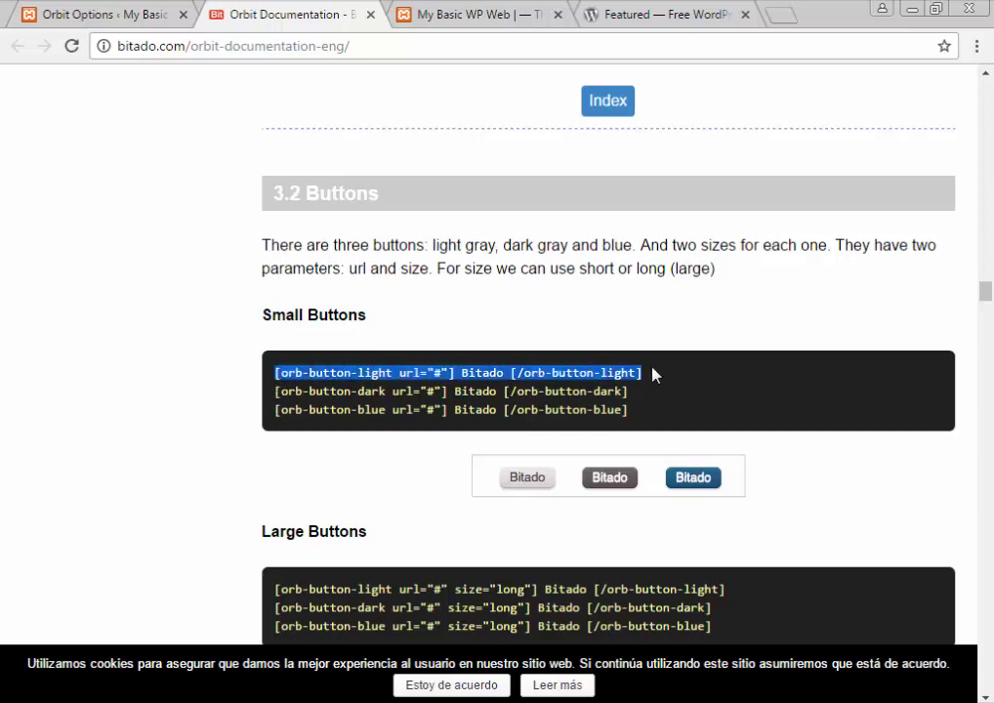
{"action": "left_click_drag", "start_coordinate": [274, 391], "coordinate": [453, 410]}
{"action": "left_click", "coordinate": [300, 310]}
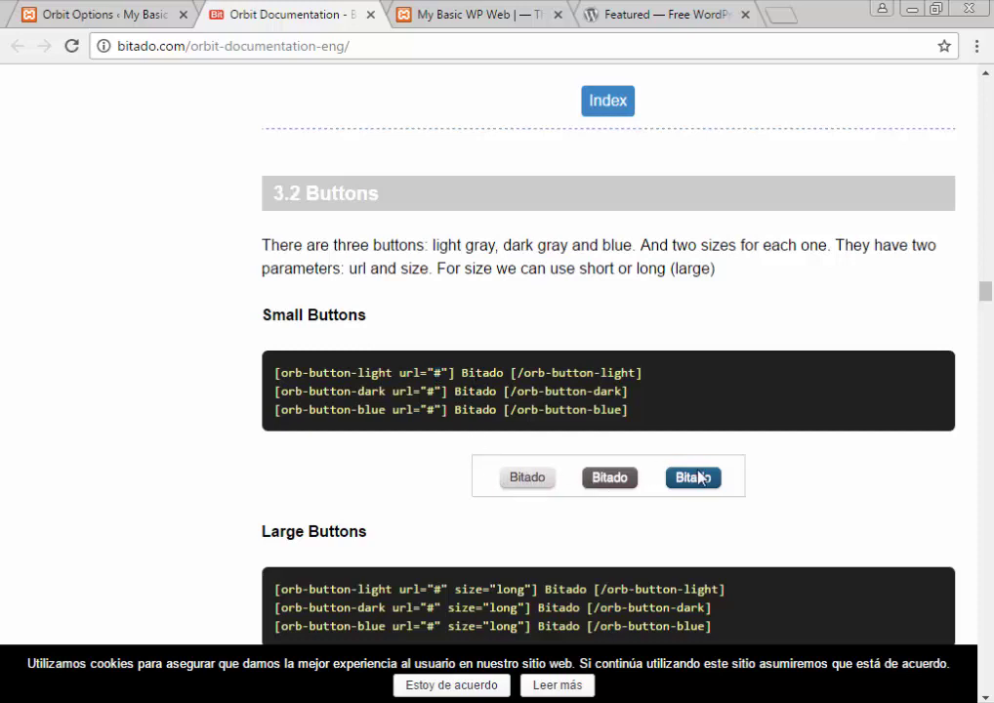
{"action": "scroll", "coordinate": [361, 381], "scroll_direction": "down", "scroll_amount": 3}
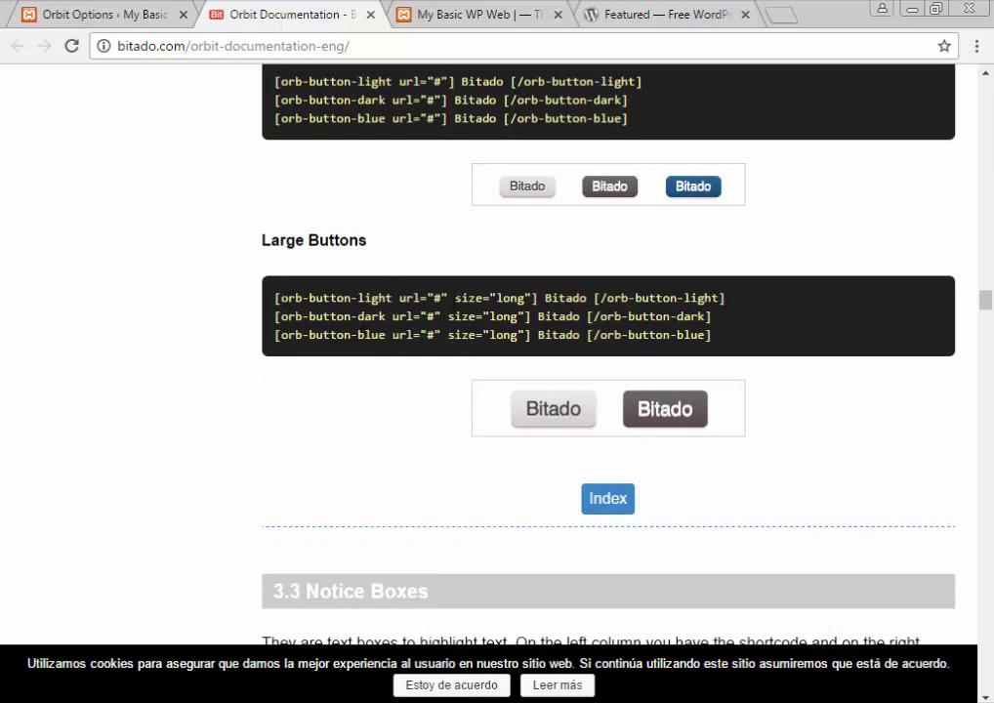
{"action": "left_click_drag", "start_coordinate": [275, 298], "coordinate": [740, 294]}
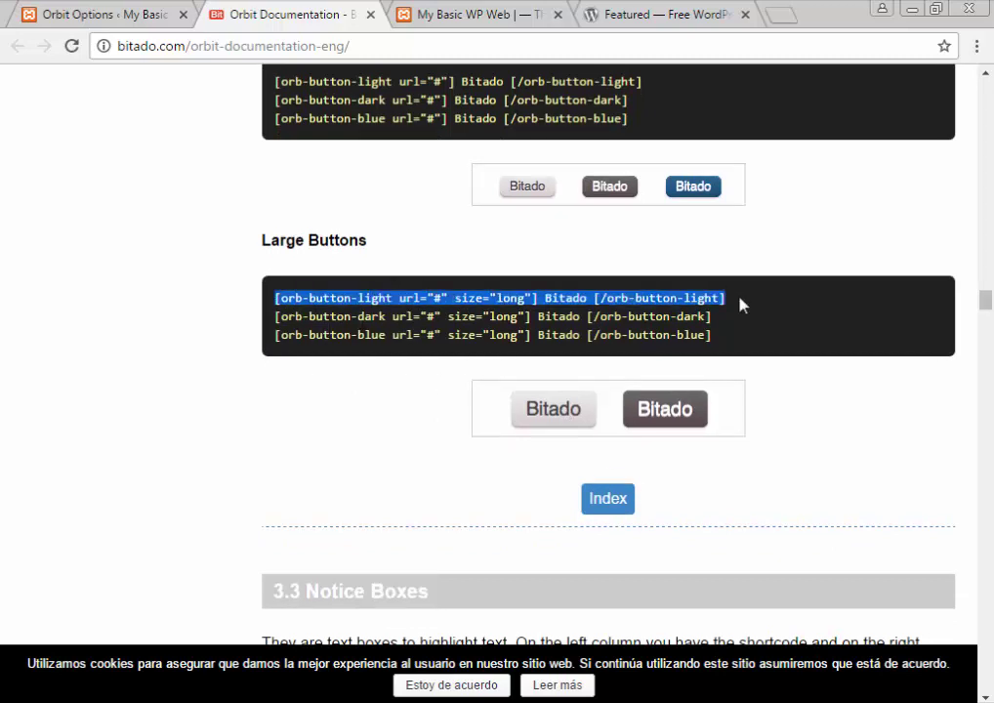
{"action": "left_click", "coordinate": [741, 305]}
Review the Notice Boxes shortcodes and the two-, three- and four-column layout shortcodes with their sample output
{"action": "scroll", "coordinate": [741, 305], "scroll_direction": "down", "scroll_amount": 4}
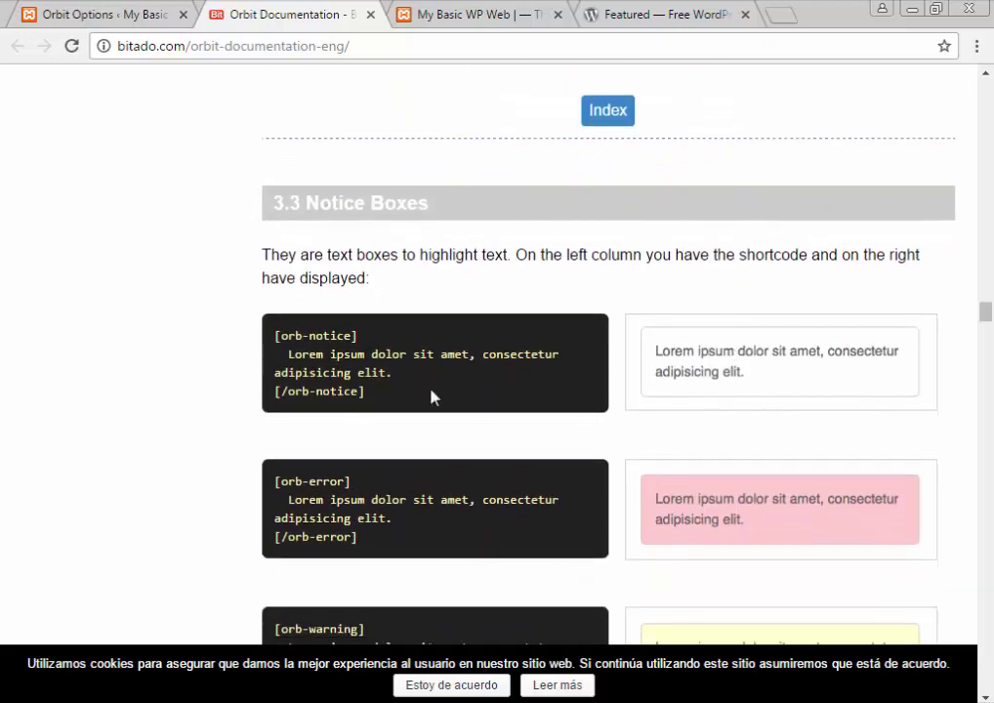
{"action": "scroll", "coordinate": [602, 500], "scroll_direction": "down", "scroll_amount": 10}
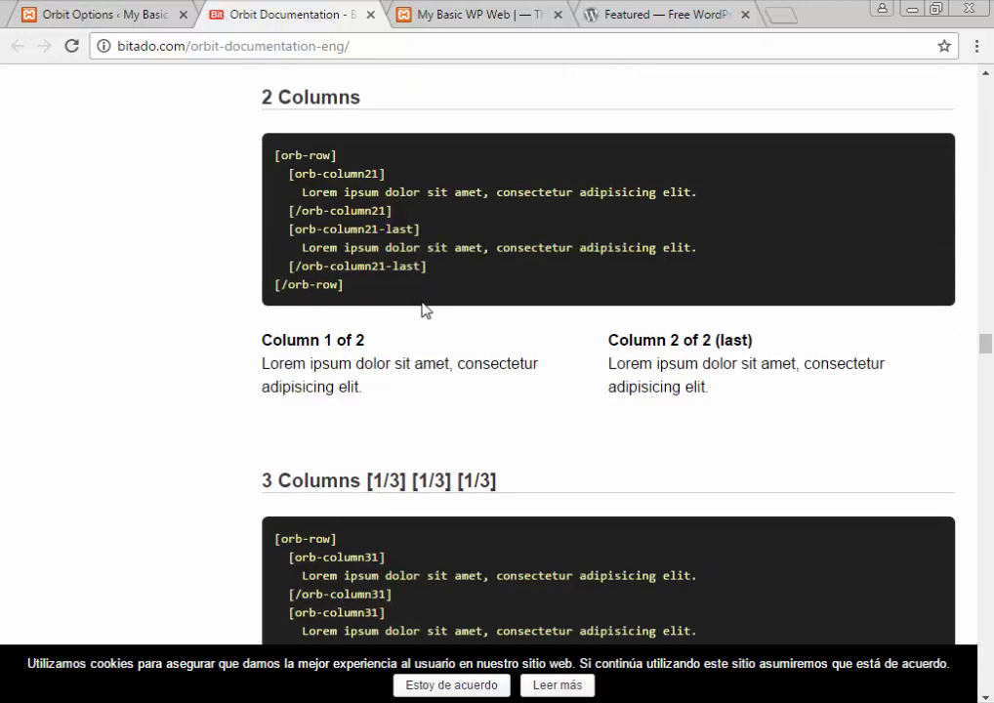
{"action": "scroll", "coordinate": [424, 309], "scroll_direction": "up", "scroll_amount": 1}
{"action": "scroll", "coordinate": [355, 195], "scroll_direction": "down", "scroll_amount": 1}
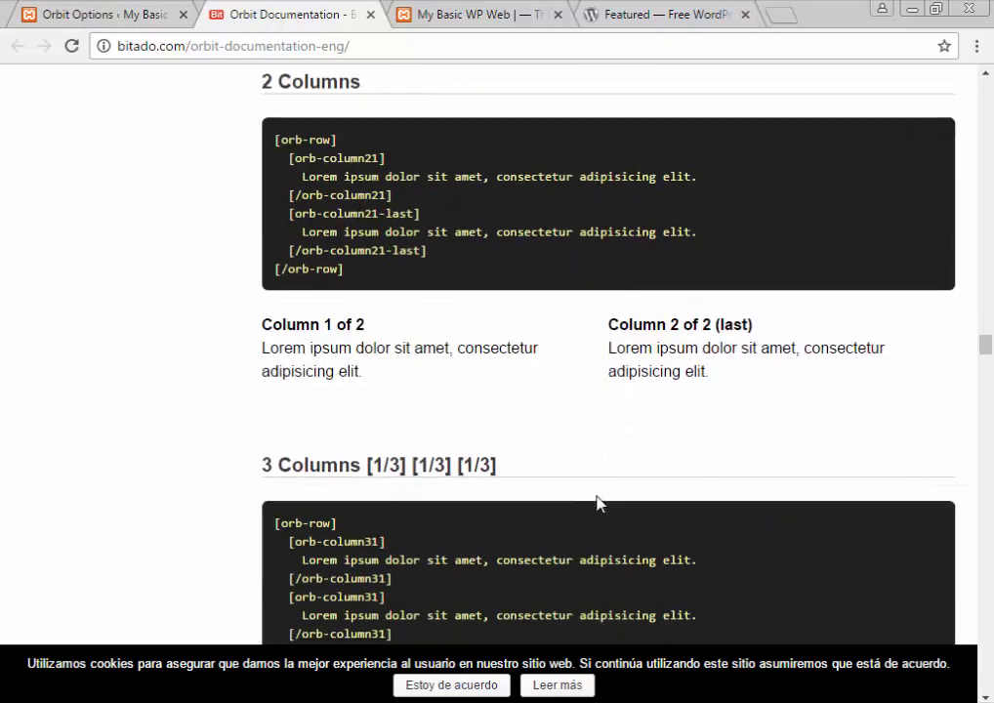
{"action": "scroll", "coordinate": [599, 504], "scroll_direction": "down", "scroll_amount": 2}
{"action": "scroll", "coordinate": [327, 423], "scroll_direction": "down", "scroll_amount": 5}
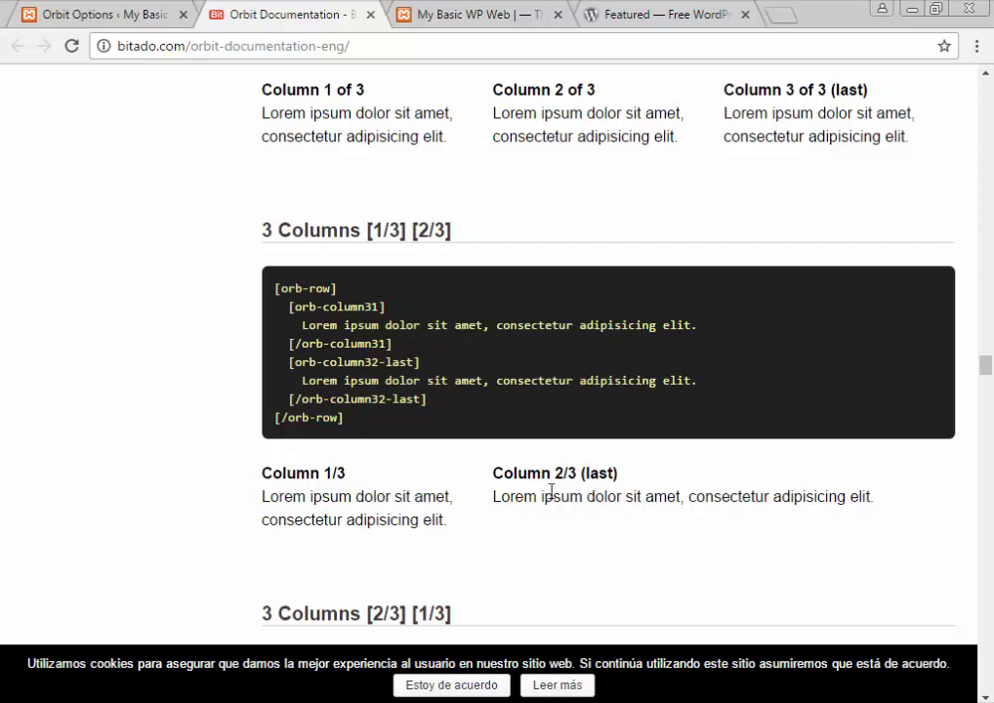
{"action": "scroll", "coordinate": [552, 491], "scroll_direction": "down", "scroll_amount": 5}
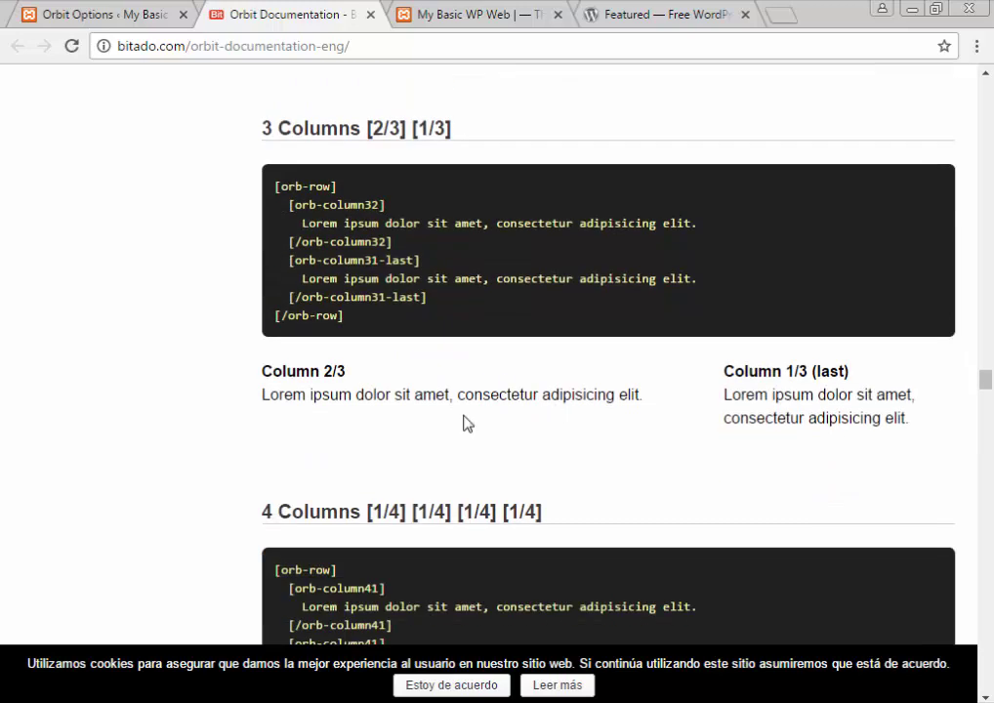
{"action": "scroll", "coordinate": [791, 387], "scroll_direction": "down", "scroll_amount": 9}
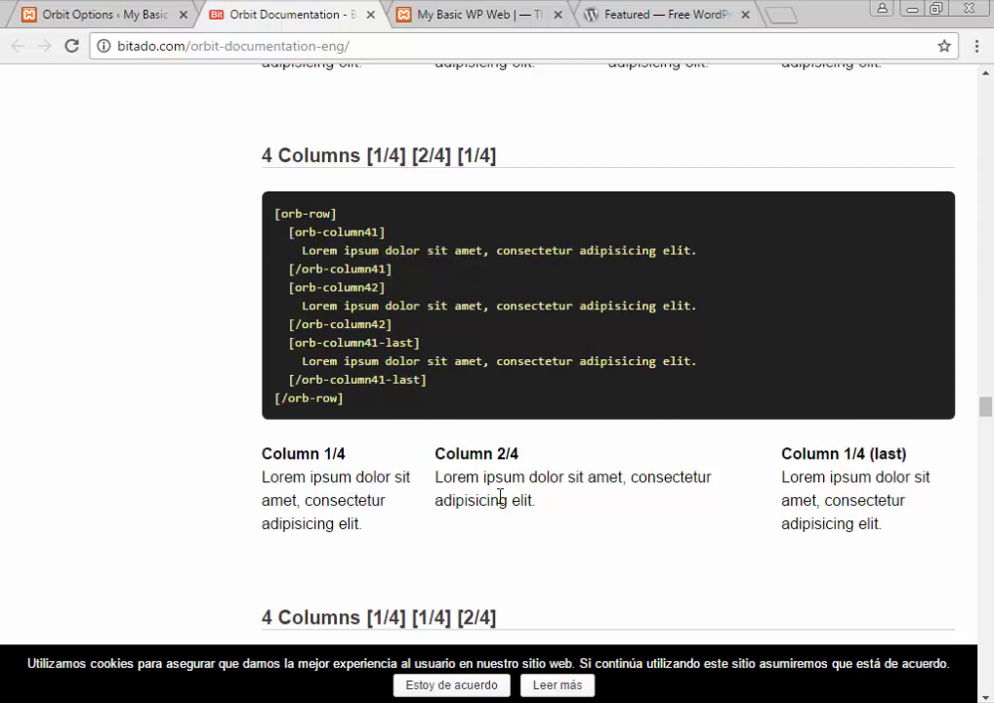
{"action": "scroll", "coordinate": [500, 499], "scroll_direction": "down", "scroll_amount": 5}
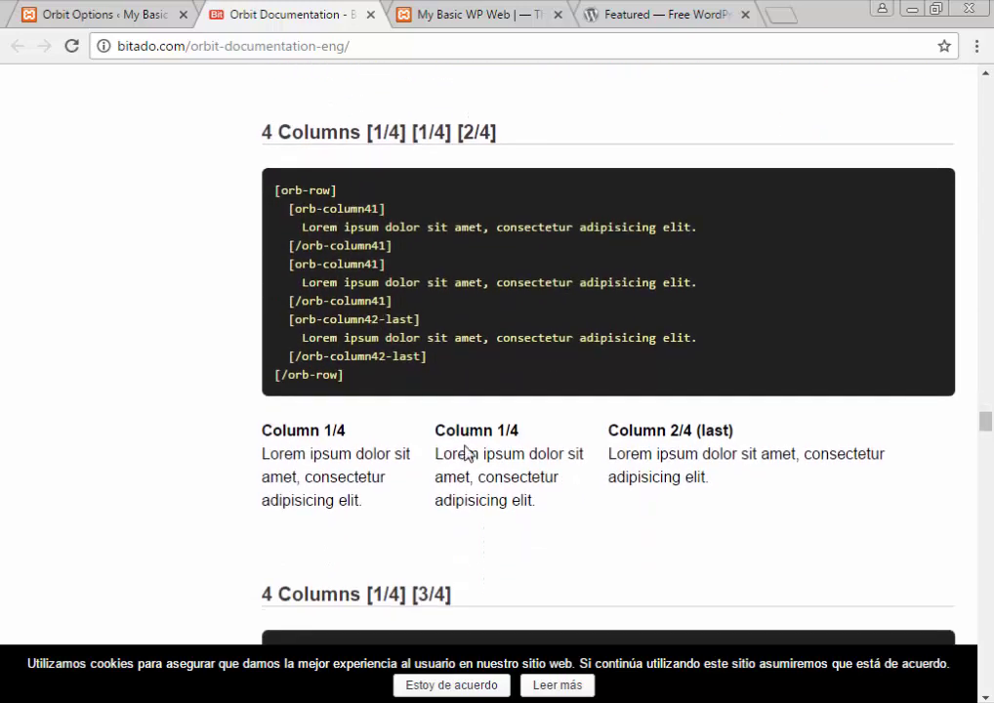
{"action": "scroll", "coordinate": [413, 386], "scroll_direction": "down", "scroll_amount": 6}
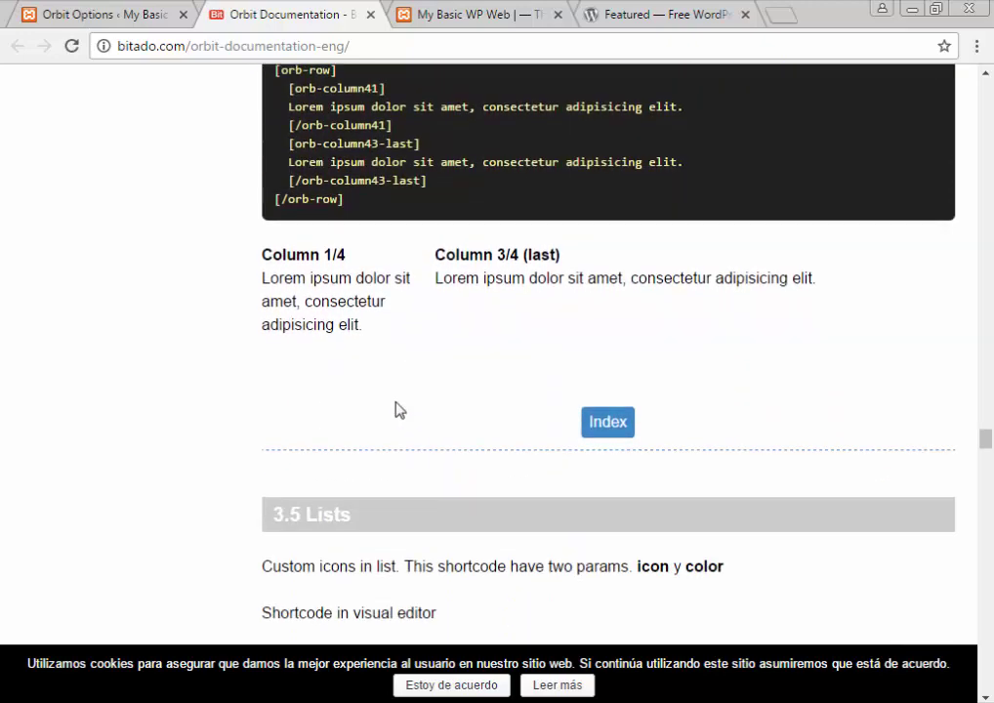
Read the Lists section, comparing the custom list shortcode for the visual editor with the one for the text editor
{"action": "scroll", "coordinate": [396, 409], "scroll_direction": "down", "scroll_amount": 5}
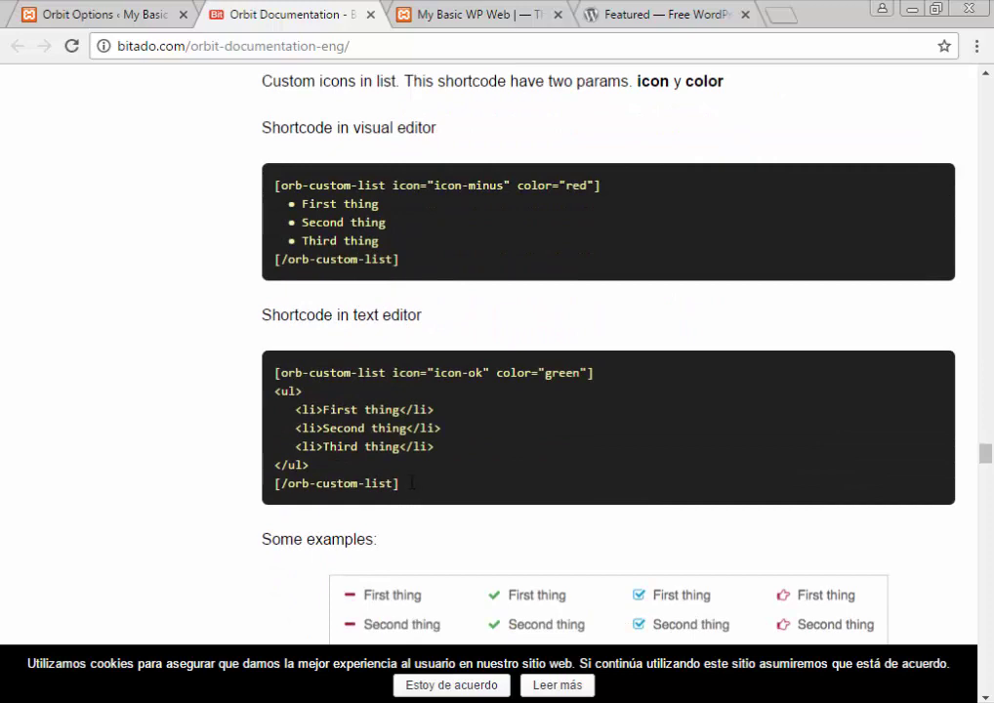
{"action": "left_click_drag", "start_coordinate": [412, 482], "coordinate": [275, 372]}
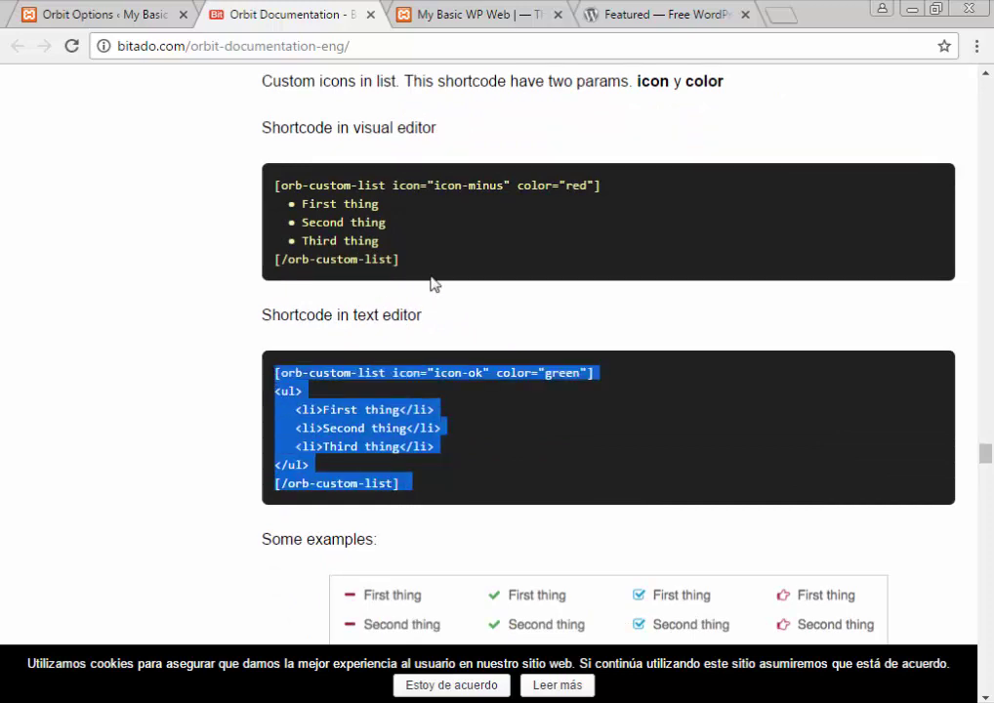
{"action": "left_click_drag", "start_coordinate": [426, 269], "coordinate": [276, 181]}
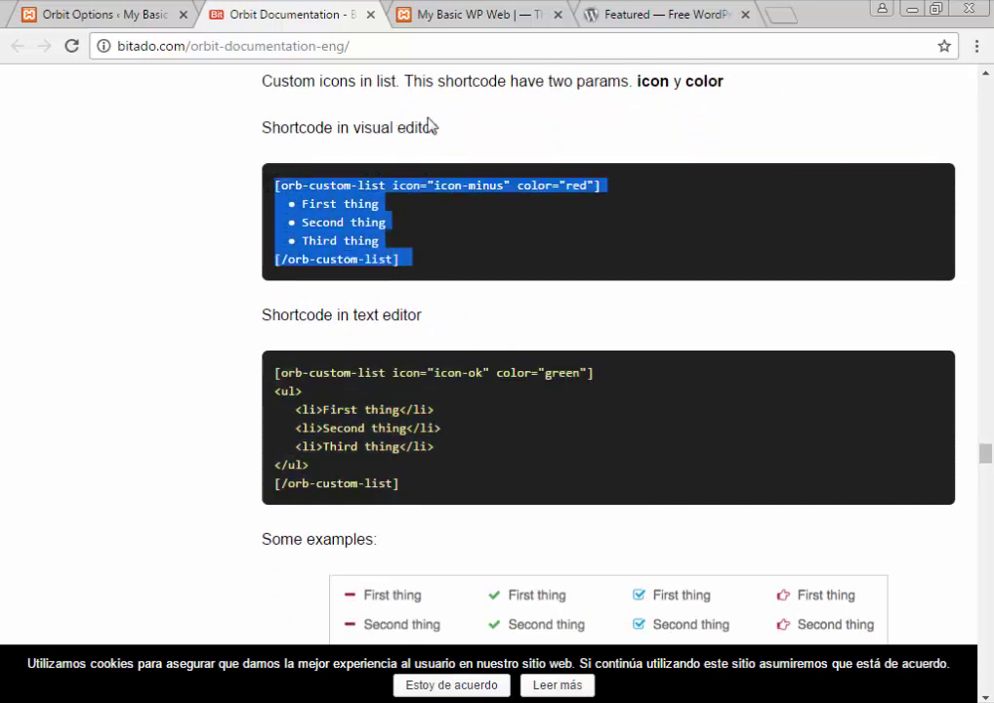
{"action": "left_click_drag", "start_coordinate": [436, 128], "coordinate": [214, 99]}
{"action": "scroll", "coordinate": [357, 328], "scroll_direction": "down", "scroll_amount": 2}
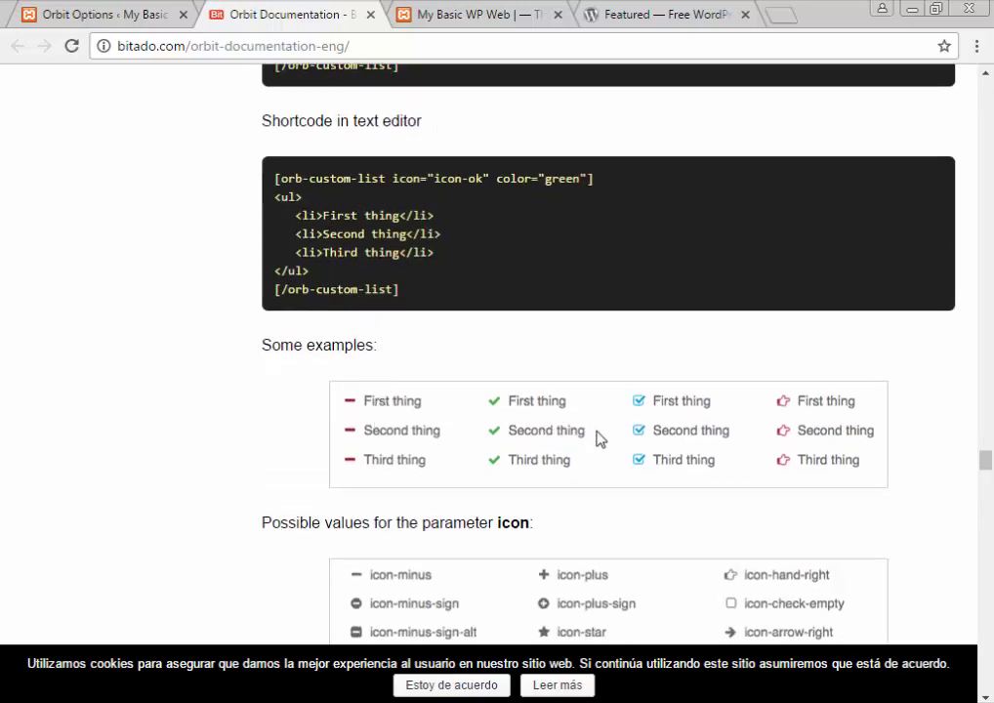
Compare the sample custom lists with the text editor shortcode, examining its icon value "icon-ok" and color value "green"
{"action": "scroll", "coordinate": [595, 438], "scroll_direction": "down", "scroll_amount": 3}
{"action": "scroll", "coordinate": [385, 280], "scroll_direction": "up", "scroll_amount": 2}
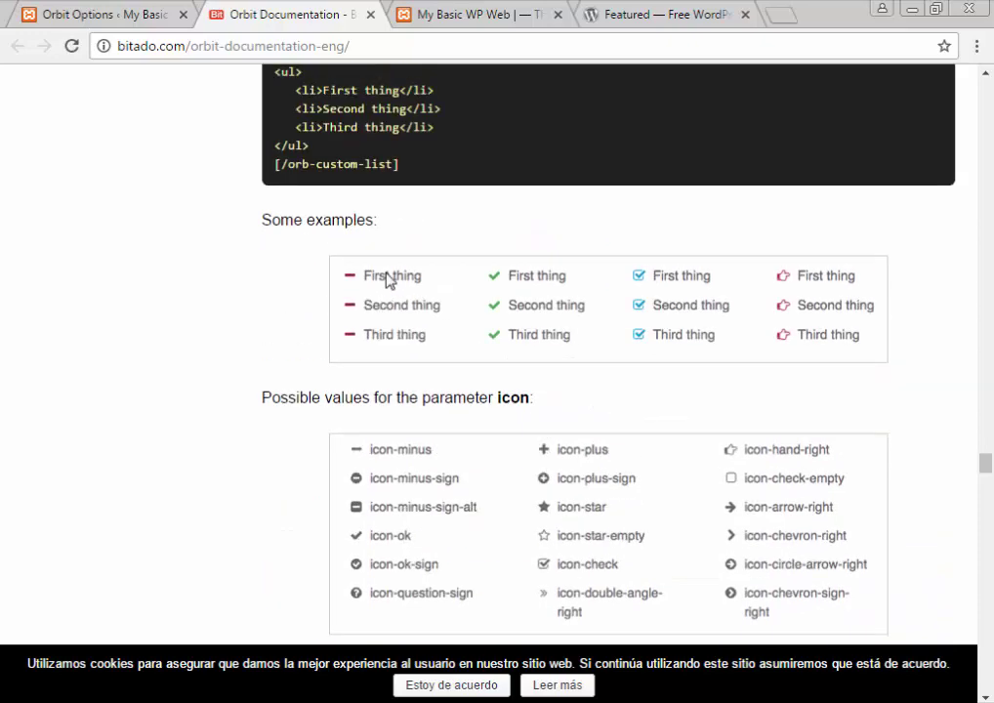
{"action": "scroll", "coordinate": [389, 280], "scroll_direction": "up", "scroll_amount": 1}
{"action": "scroll", "coordinate": [391, 304], "scroll_direction": "up", "scroll_amount": 2}
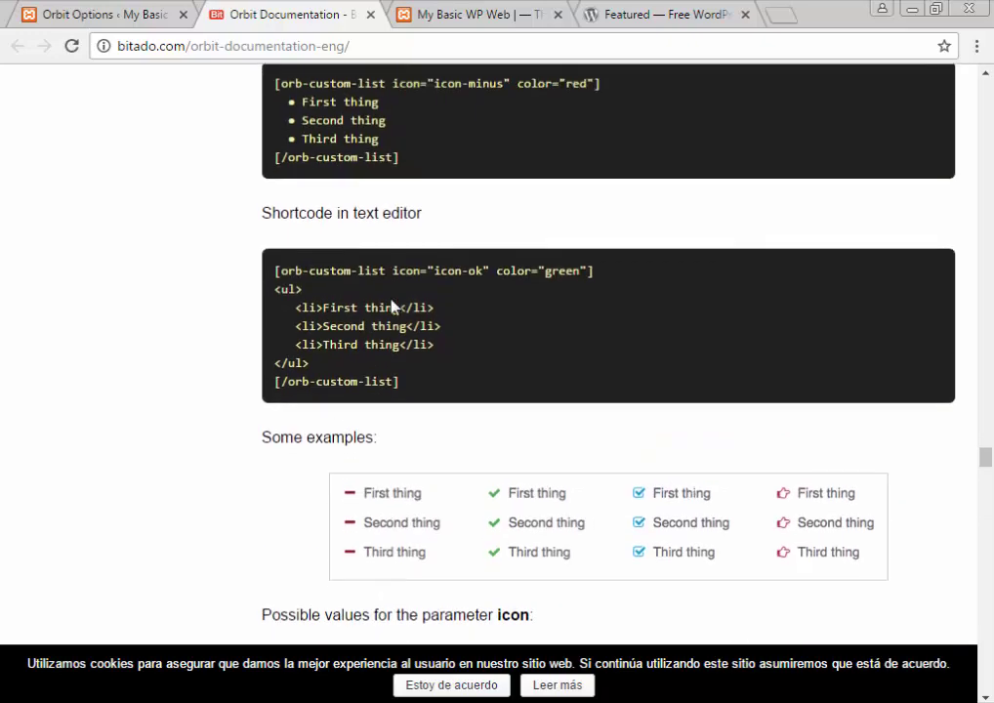
{"action": "scroll", "coordinate": [390, 304], "scroll_direction": "down", "scroll_amount": 2}
{"action": "scroll", "coordinate": [391, 304], "scroll_direction": "up", "scroll_amount": 2}
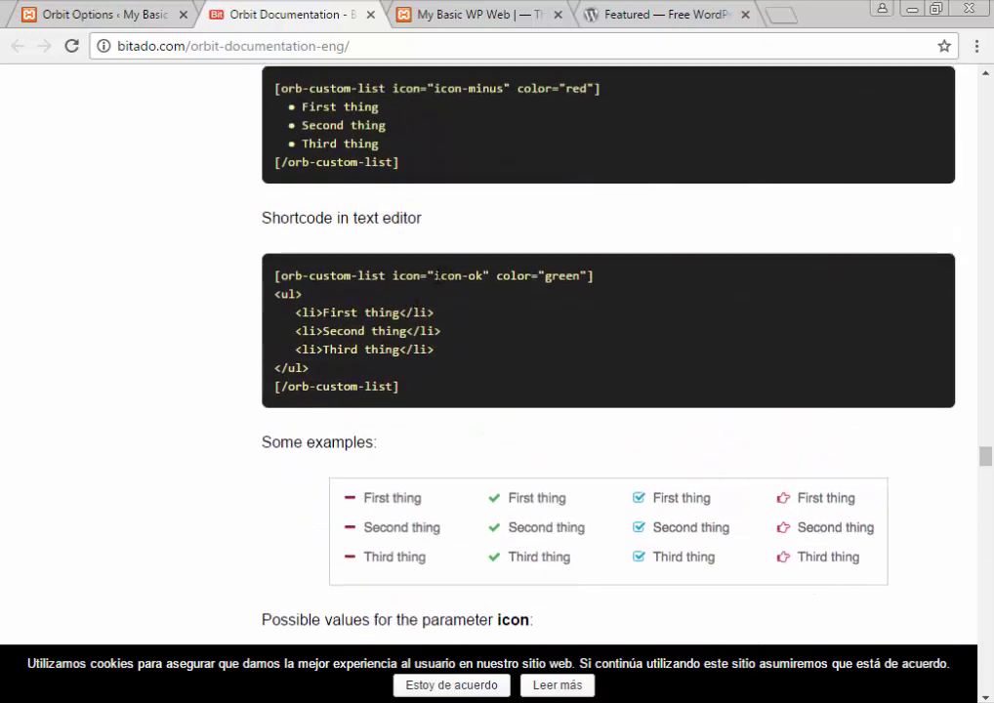
{"action": "left_click_drag", "start_coordinate": [435, 276], "coordinate": [484, 275]}
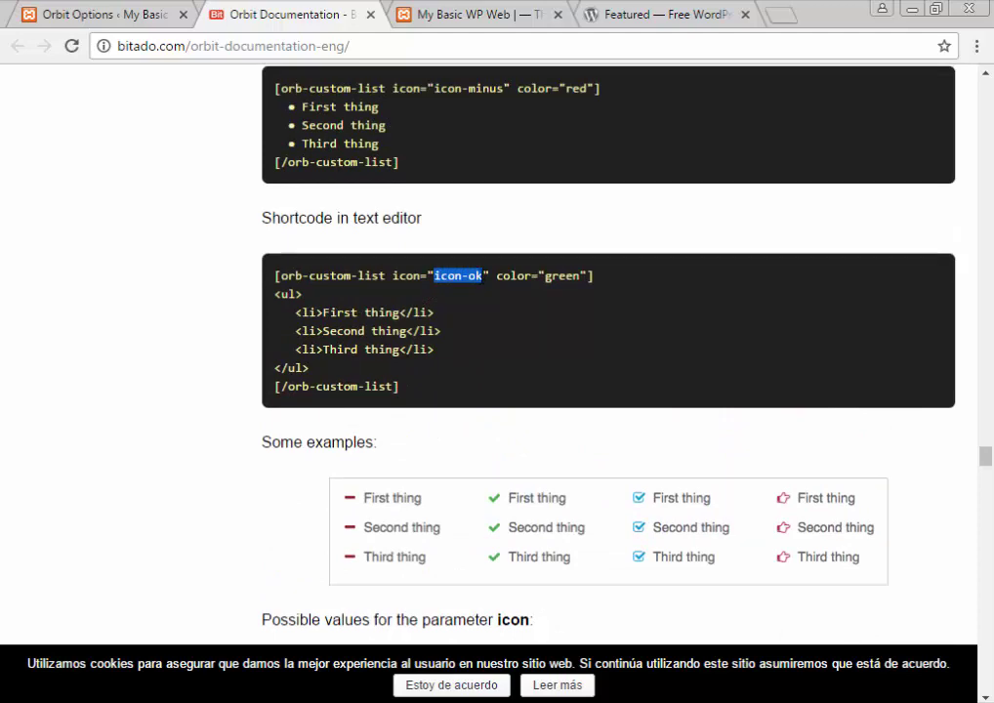
{"action": "double_click", "coordinate": [561, 275]}
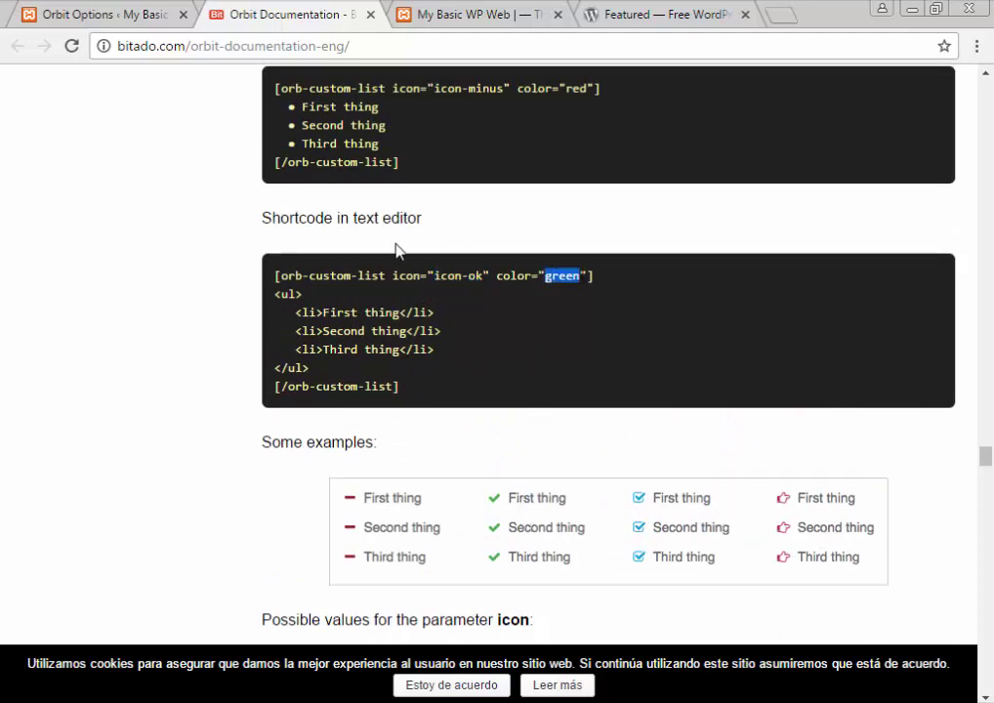
Review the possible values for the icon and color parameters of the custom list shortcode
{"action": "scroll", "coordinate": [324, 317], "scroll_direction": "down", "scroll_amount": 4}
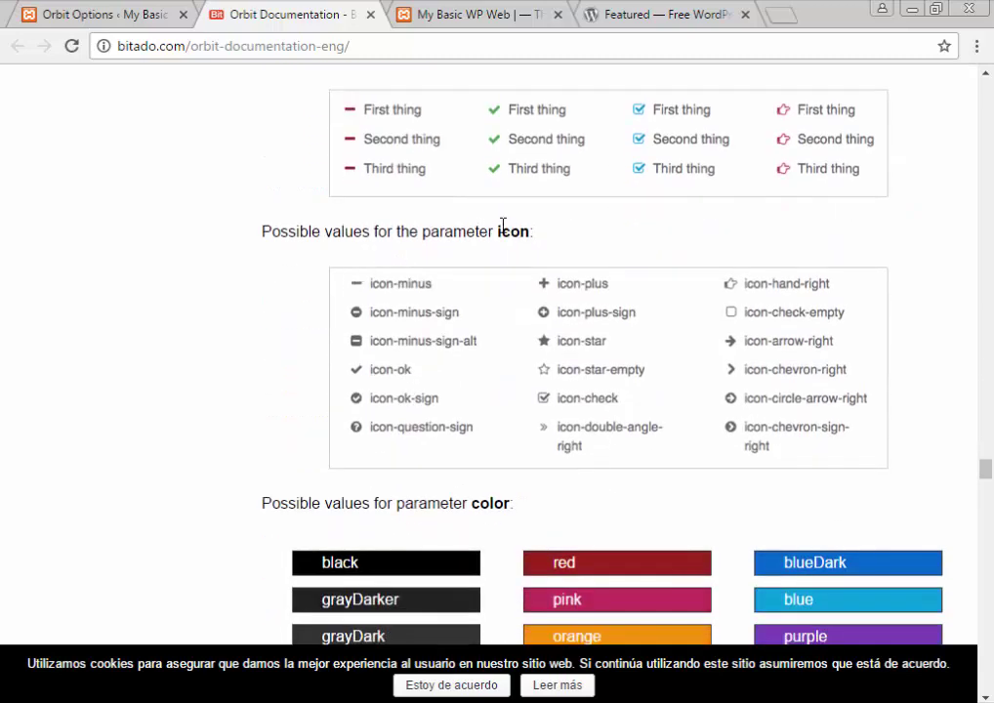
{"action": "left_click_drag", "start_coordinate": [498, 231], "coordinate": [540, 232]}
{"action": "scroll", "coordinate": [552, 386], "scroll_direction": "down", "scroll_amount": 3}
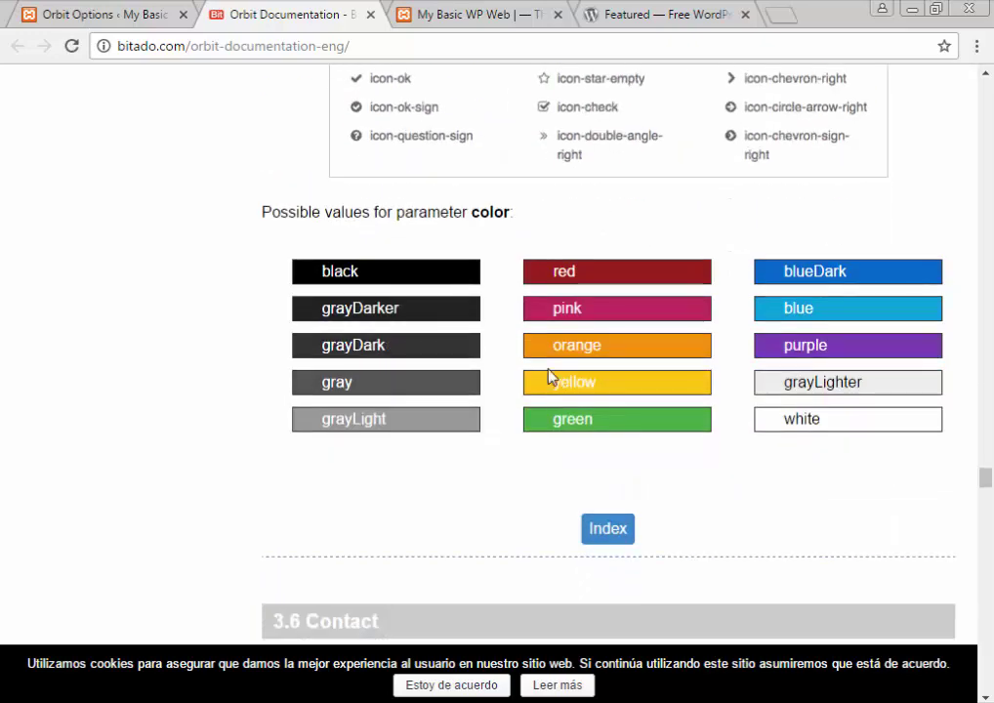
Read the Contact section and examine the example contact-info shortcode beside its displayed output
{"action": "scroll", "coordinate": [560, 322], "scroll_direction": "down", "scroll_amount": 4}
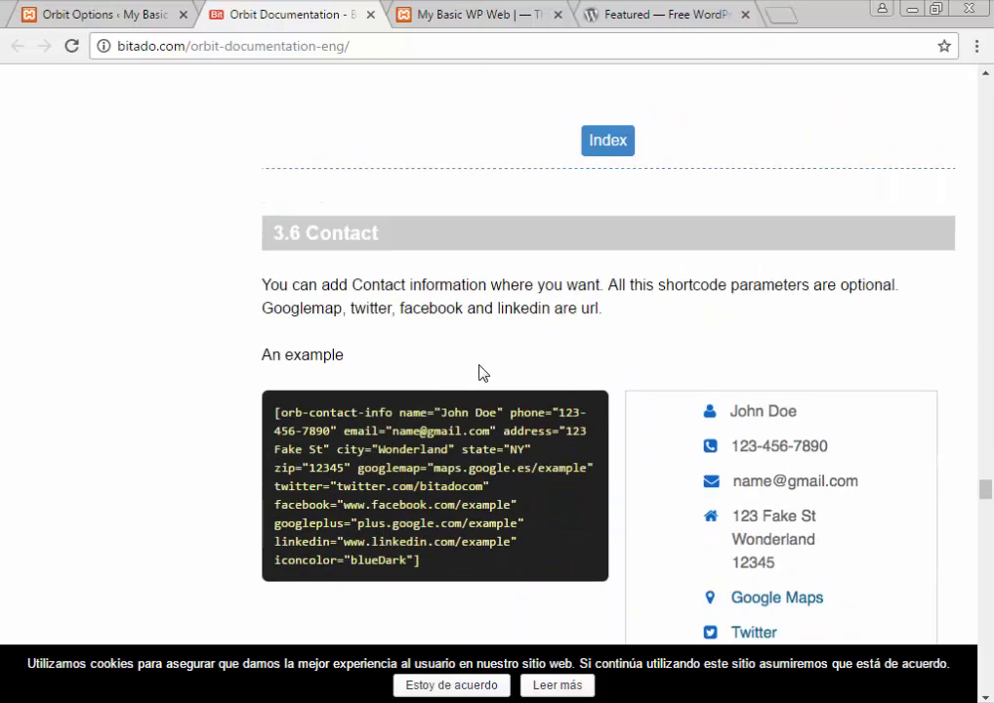
{"action": "scroll", "coordinate": [488, 376], "scroll_direction": "down", "scroll_amount": 2}
{"action": "scroll", "coordinate": [504, 377], "scroll_direction": "down", "scroll_amount": 2}
{"action": "scroll", "coordinate": [504, 375], "scroll_direction": "down", "scroll_amount": 1}
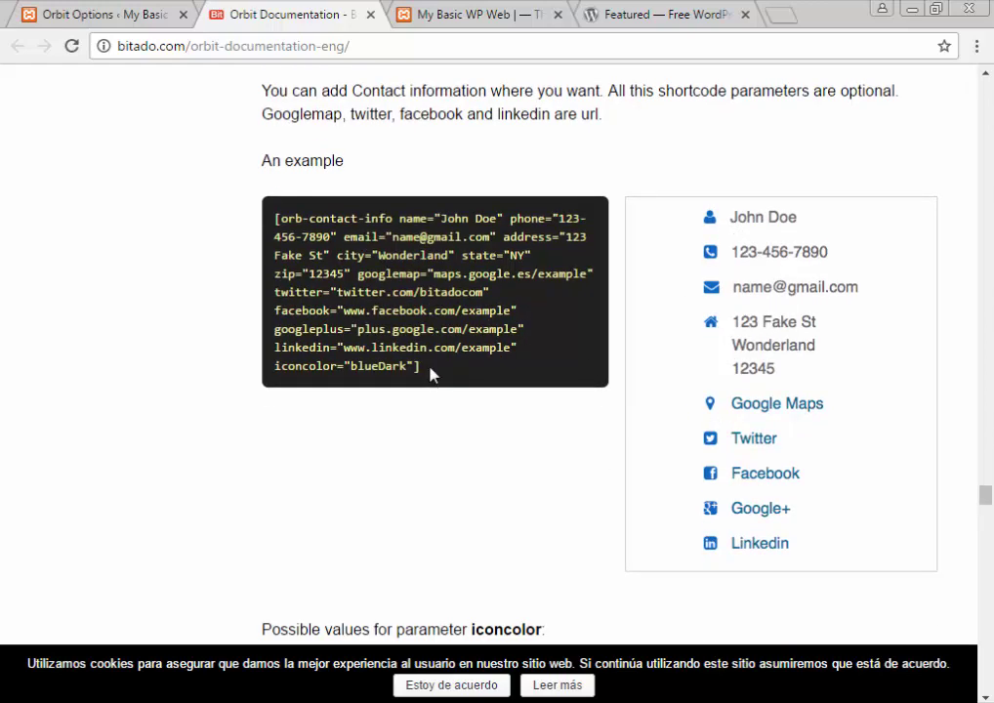
Examine the example contact-info shortcode and the possible values for its iconcolor parameter
{"action": "left_click_drag", "start_coordinate": [422, 368], "coordinate": [272, 215]}
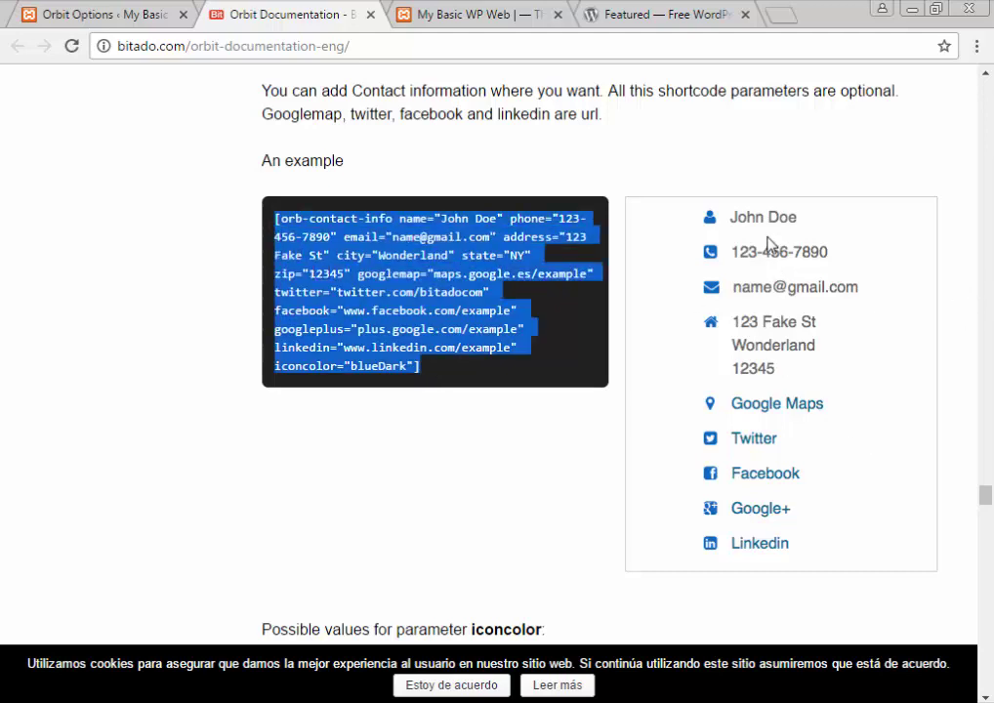
{"action": "scroll", "coordinate": [544, 424], "scroll_direction": "down", "scroll_amount": 3}
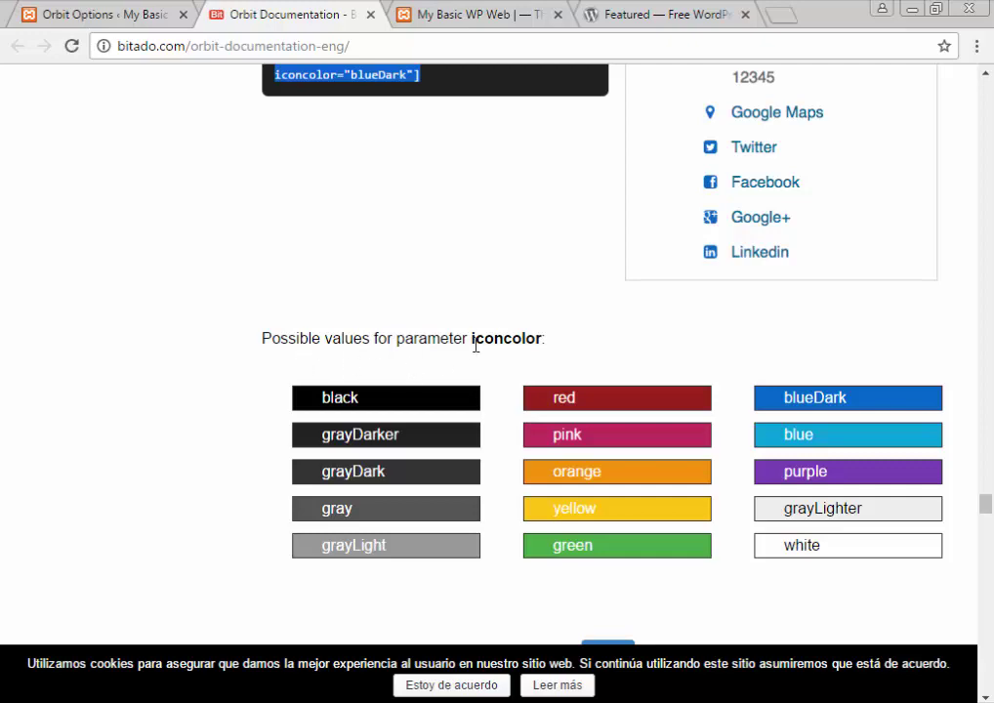
{"action": "left_click_drag", "start_coordinate": [408, 395], "coordinate": [287, 393]}
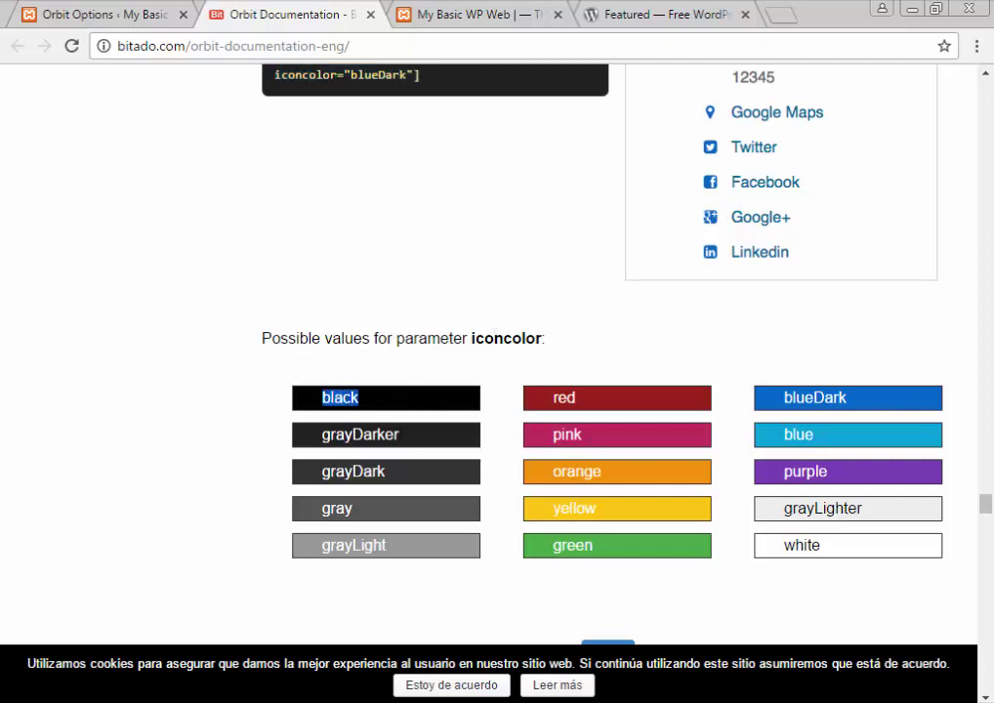
Revisit the custom list shortcode for the text editor, checking its color value "green" against the possible color values
{"action": "scroll", "coordinate": [395, 401], "scroll_direction": "up", "scroll_amount": 12}
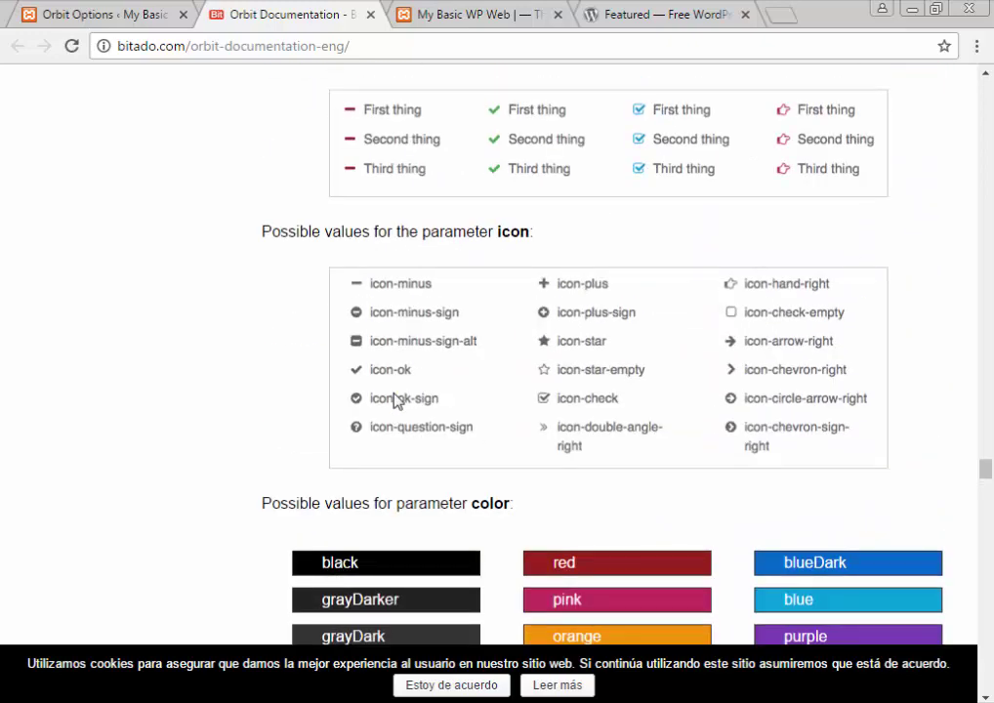
{"action": "scroll", "coordinate": [395, 400], "scroll_direction": "up", "scroll_amount": 3}
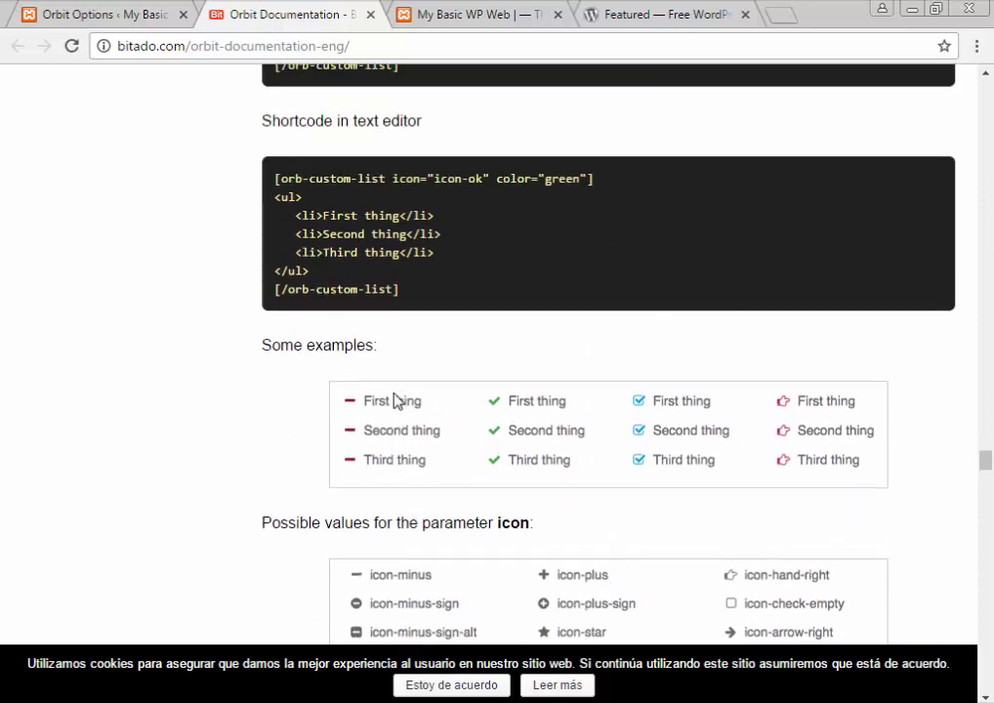
{"action": "double_click", "coordinate": [562, 179]}
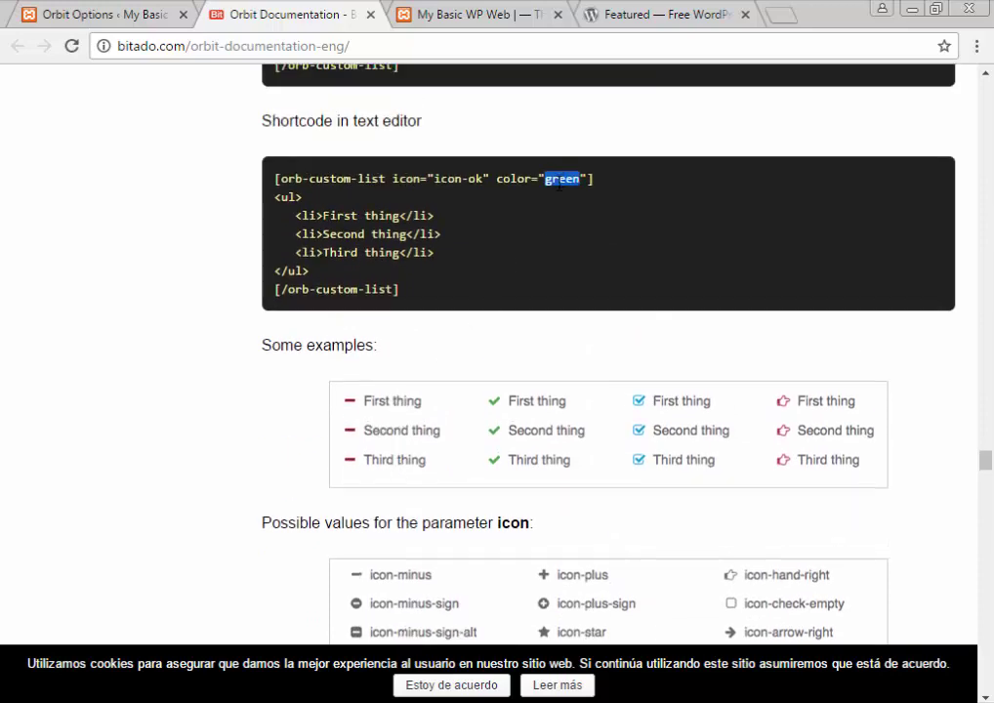
{"action": "scroll", "coordinate": [509, 404], "scroll_direction": "down", "scroll_amount": 3}
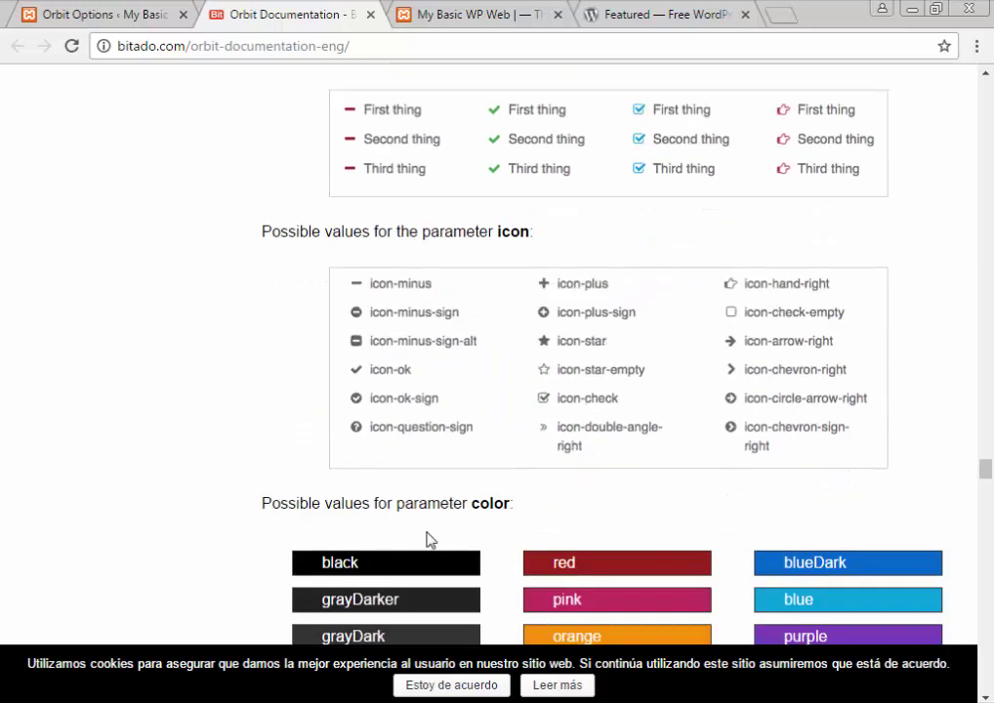
{"action": "scroll", "coordinate": [492, 495], "scroll_direction": "down", "scroll_amount": 10}
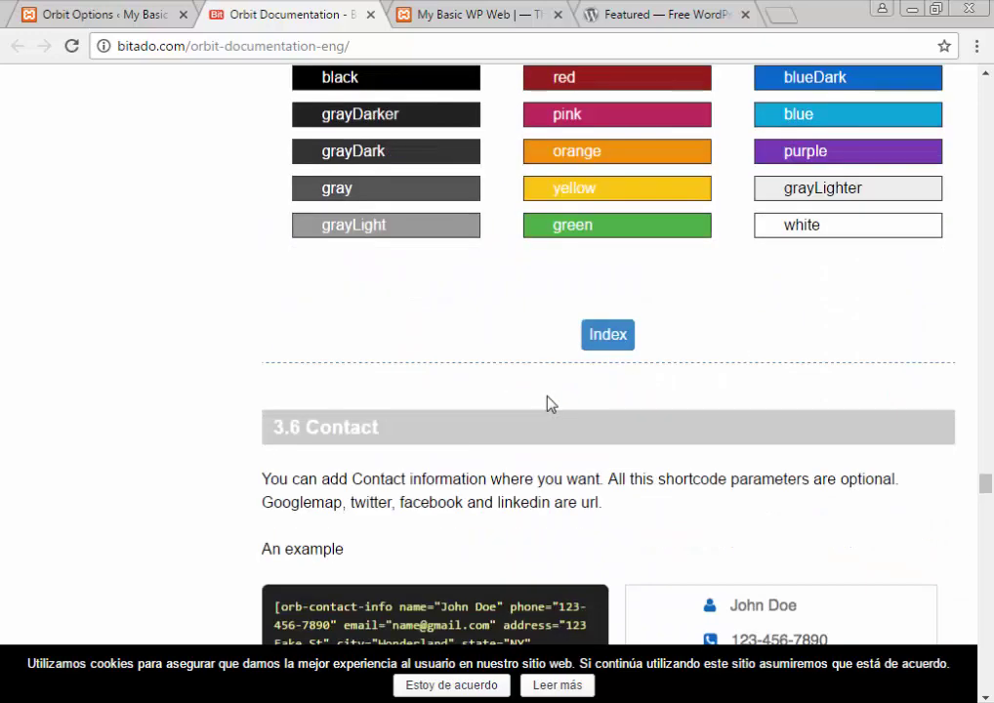
Read the Action Hooks section and compare its layout diagram with the front page widget boxes on the demo site
{"action": "scroll", "coordinate": [546, 401], "scroll_direction": "down", "scroll_amount": 8}
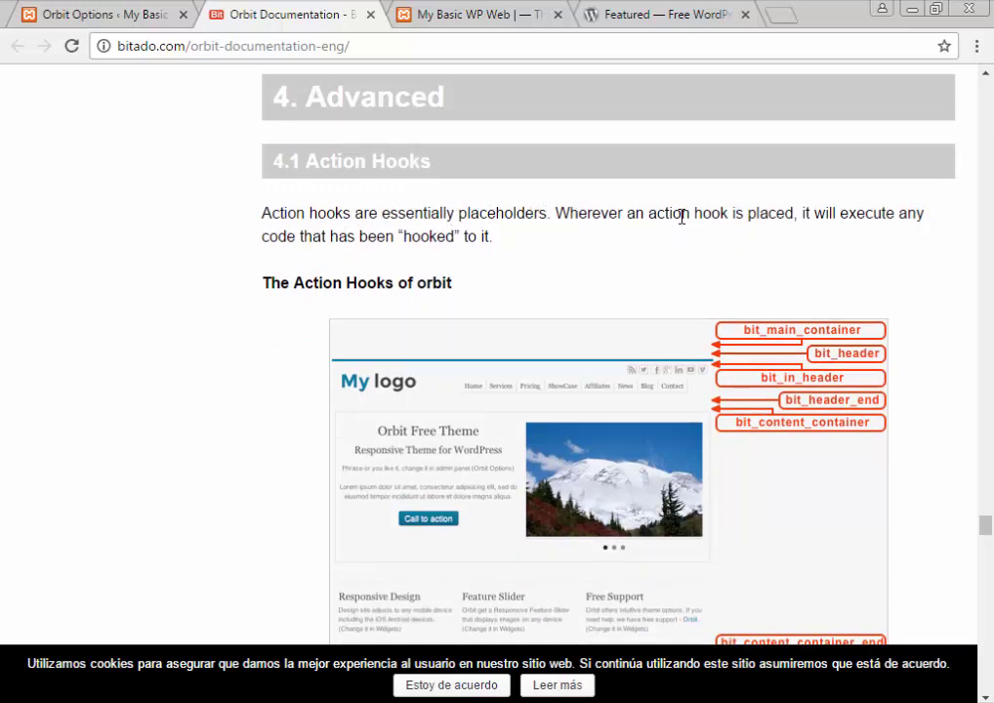
{"action": "scroll", "coordinate": [458, 265], "scroll_direction": "down", "scroll_amount": 3}
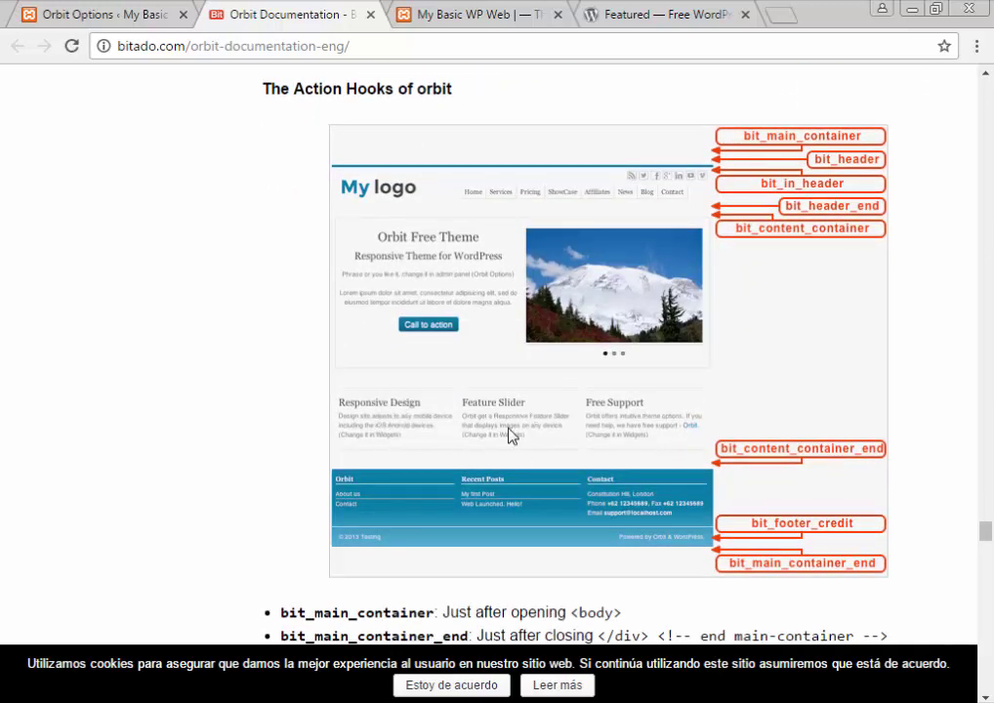
{"action": "left_click", "coordinate": [411, 10]}
{"action": "scroll", "coordinate": [392, 398], "scroll_direction": "down", "scroll_amount": 2}
{"action": "left_click_drag", "start_coordinate": [138, 411], "coordinate": [310, 410]}
{"action": "left_click_drag", "start_coordinate": [600, 415], "coordinate": [760, 411]}
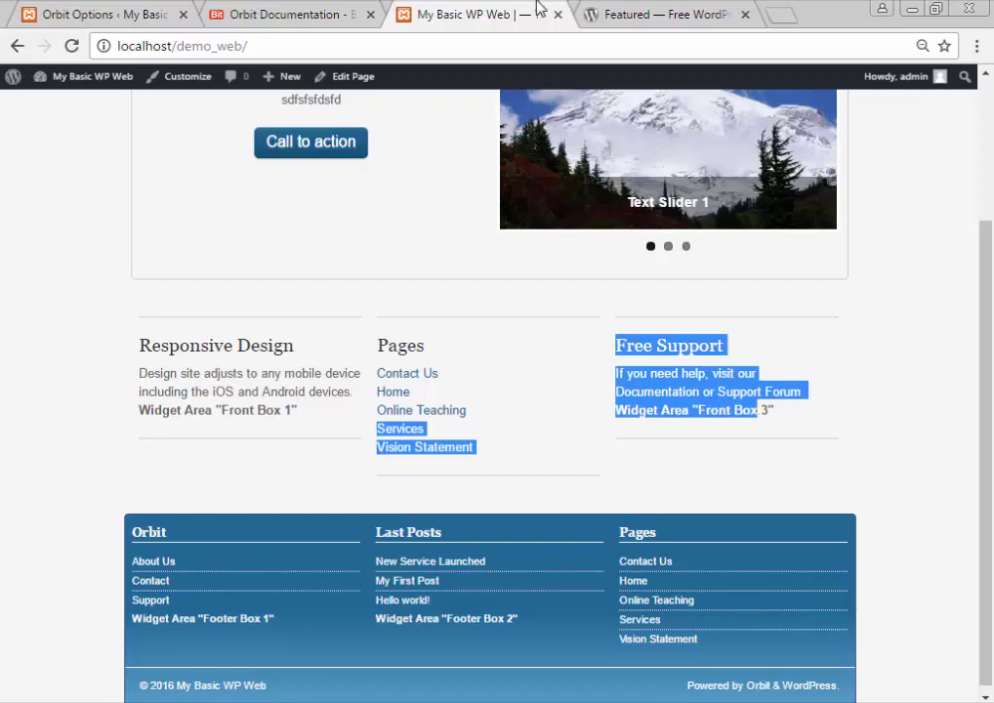
Read the documentation's list of Orbit action hooks, including the front page and sidebar hooks
{"action": "left_click", "coordinate": [283, 14]}
{"action": "scroll", "coordinate": [380, 254], "scroll_direction": "down", "scroll_amount": 2}
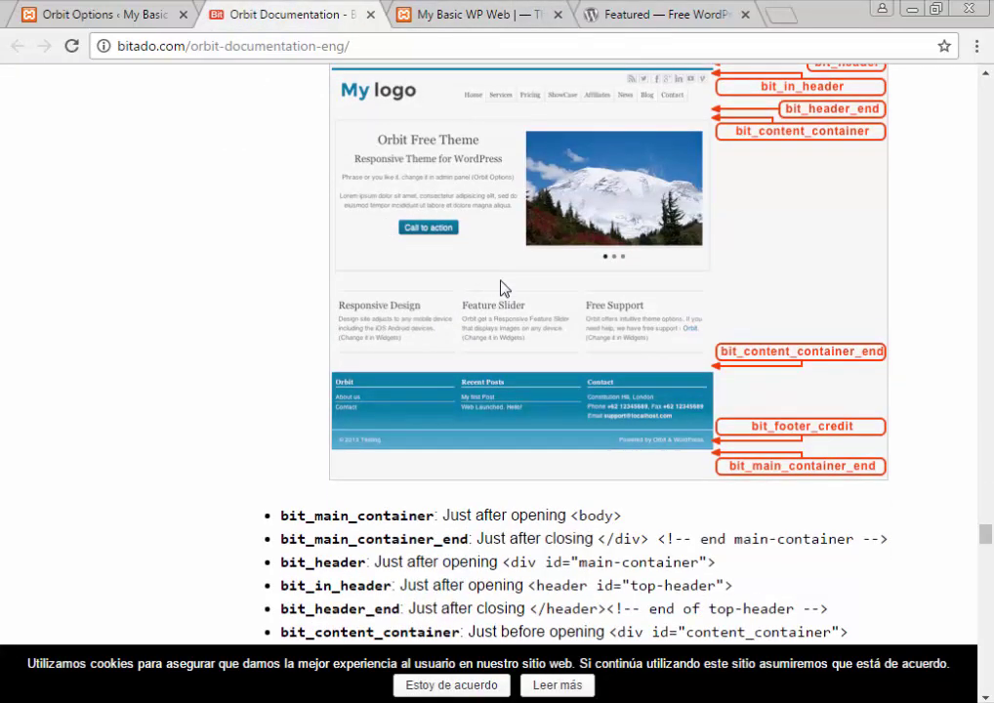
{"action": "scroll", "coordinate": [501, 287], "scroll_direction": "up", "scroll_amount": 1}
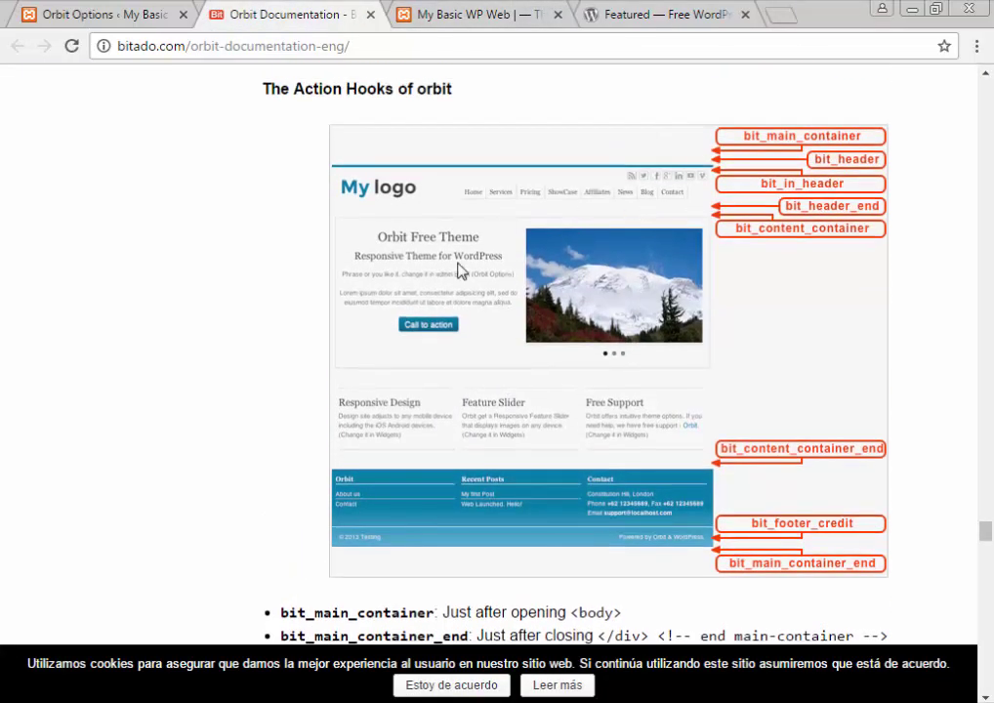
{"action": "scroll", "coordinate": [459, 273], "scroll_direction": "down", "scroll_amount": 3}
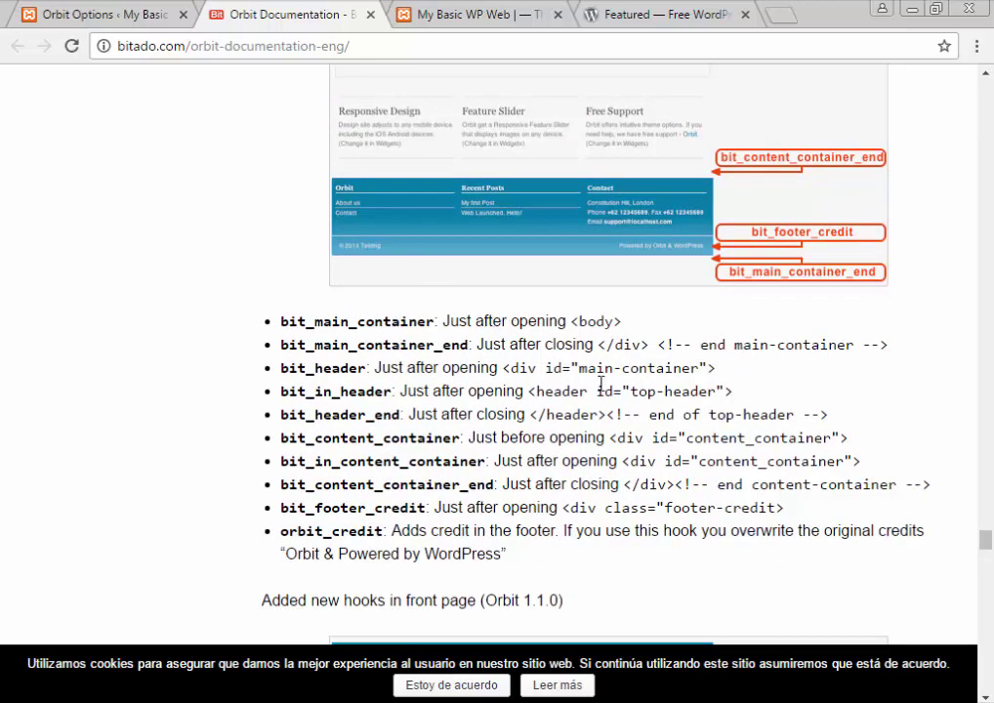
{"action": "scroll", "coordinate": [504, 278], "scroll_direction": "down", "scroll_amount": 5}
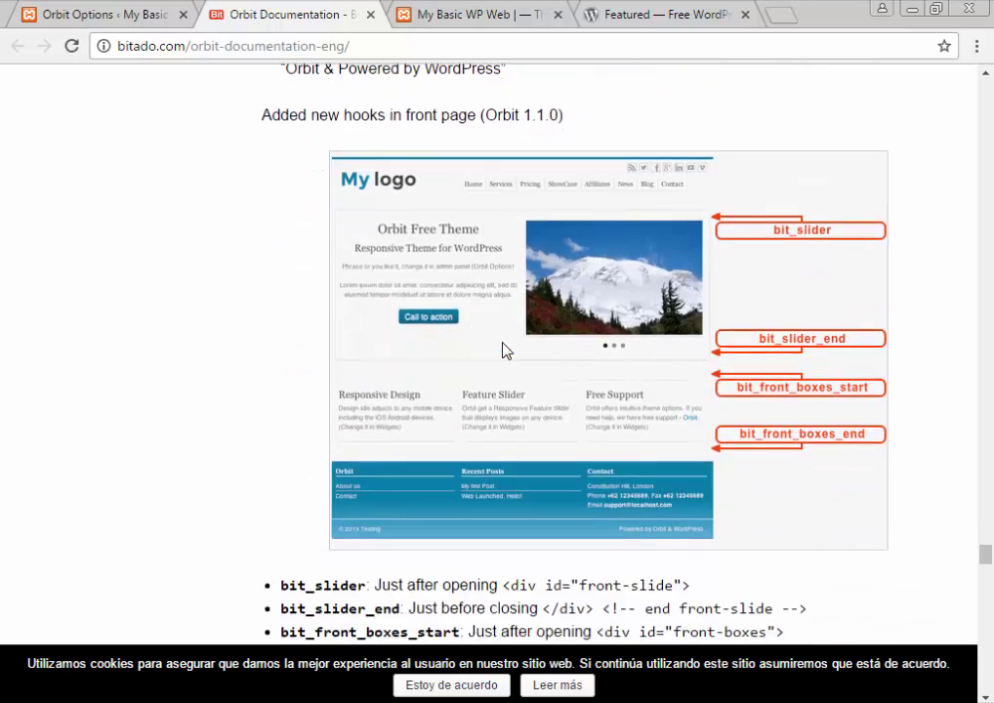
{"action": "scroll", "coordinate": [504, 350], "scroll_direction": "down", "scroll_amount": 10}
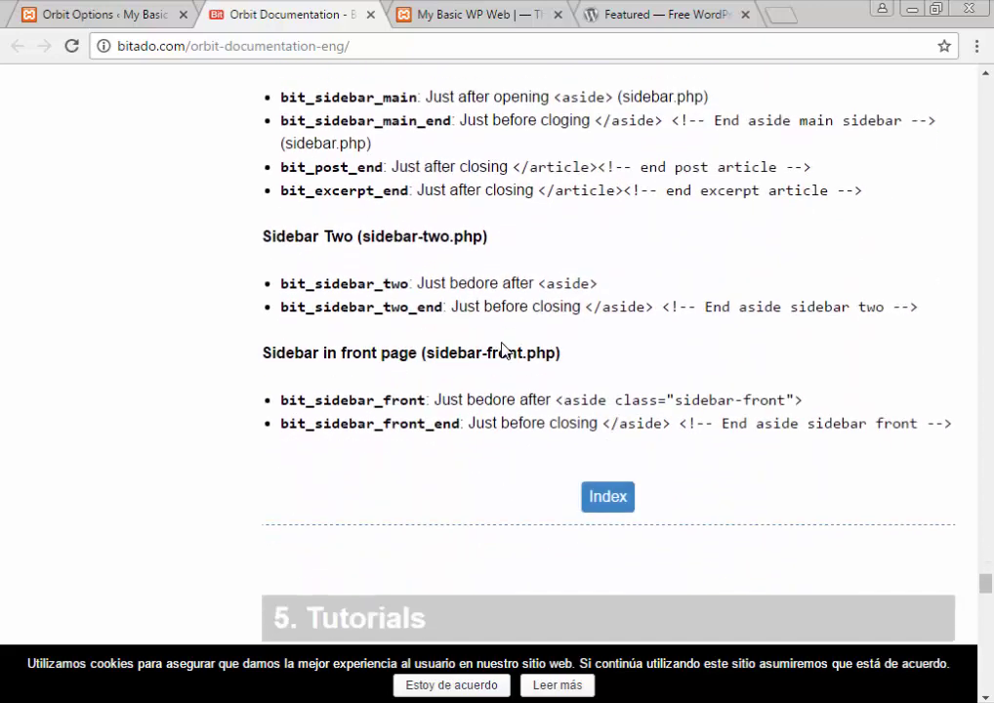
Review the Custom Color tutorial and its sample CSS code for a custom color scheme
{"action": "scroll", "coordinate": [504, 350], "scroll_direction": "down", "scroll_amount": 4}
{"action": "scroll", "coordinate": [504, 356], "scroll_direction": "down", "scroll_amount": 2}
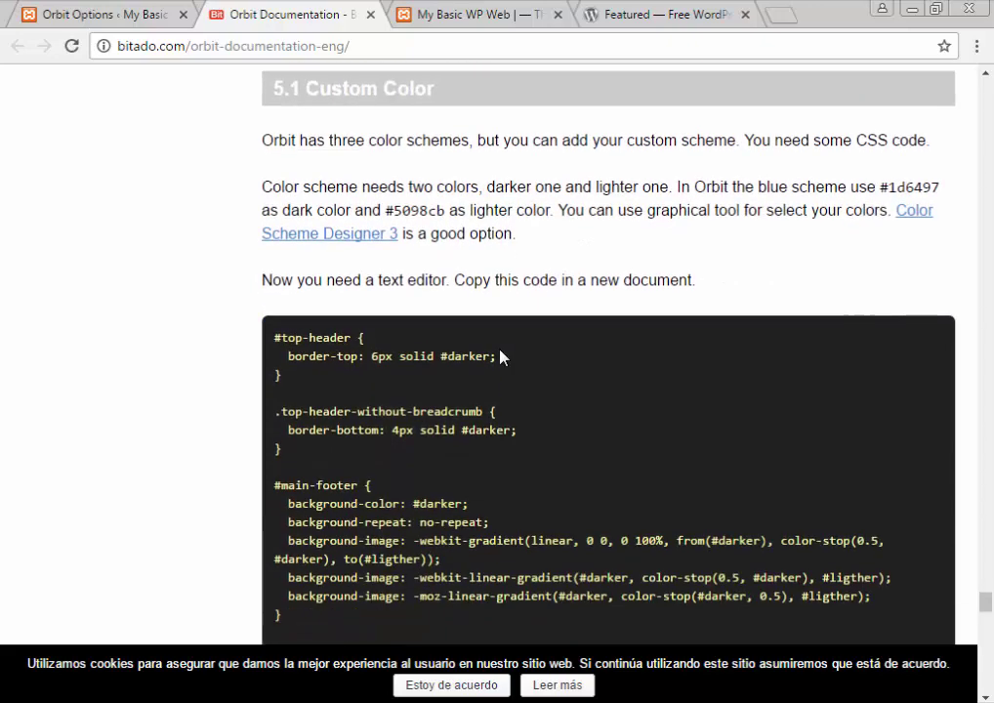
{"action": "scroll", "coordinate": [498, 355], "scroll_direction": "down", "scroll_amount": 9}
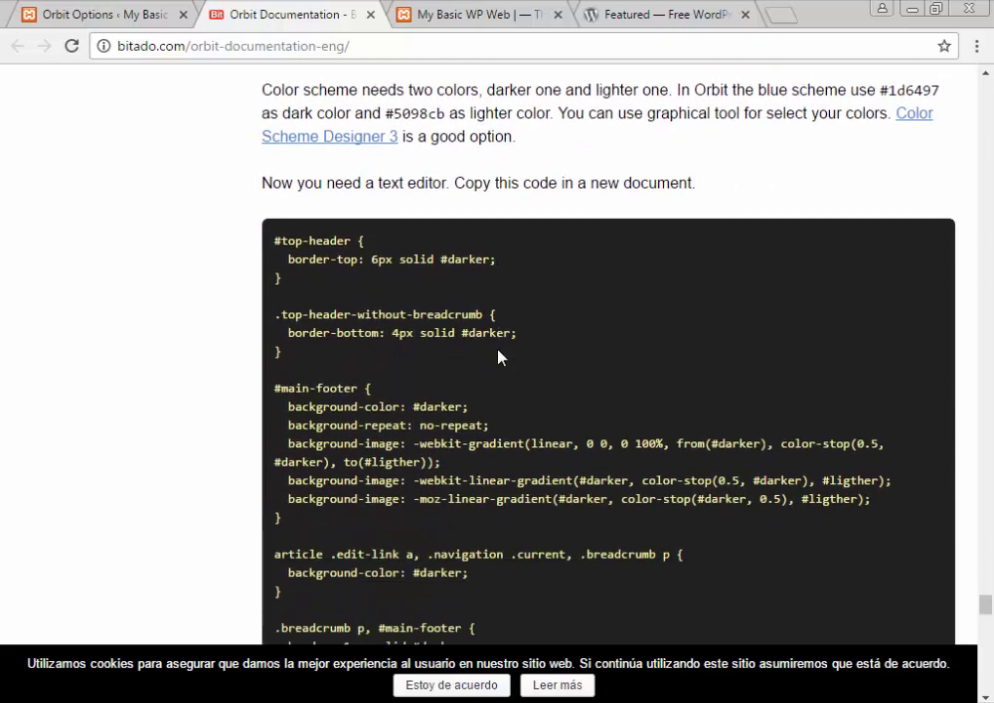
Read the FAQs on setting a custom front page, slider image size and adding more slider images
{"action": "scroll", "coordinate": [497, 357], "scroll_direction": "down", "scroll_amount": 15}
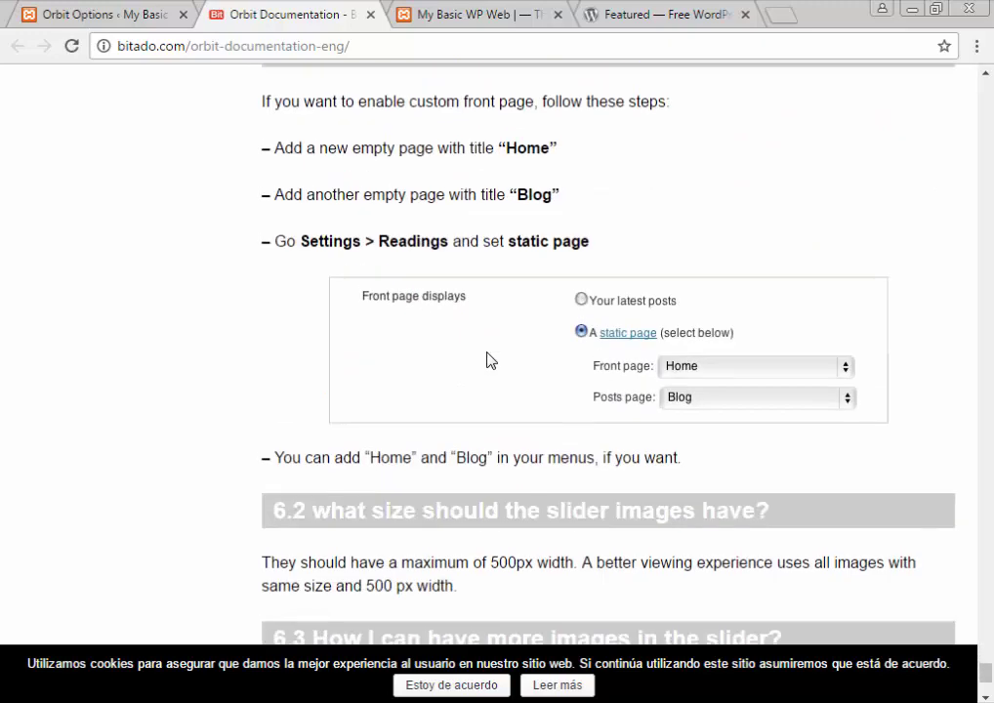
{"action": "scroll", "coordinate": [490, 359], "scroll_direction": "up", "scroll_amount": 1}
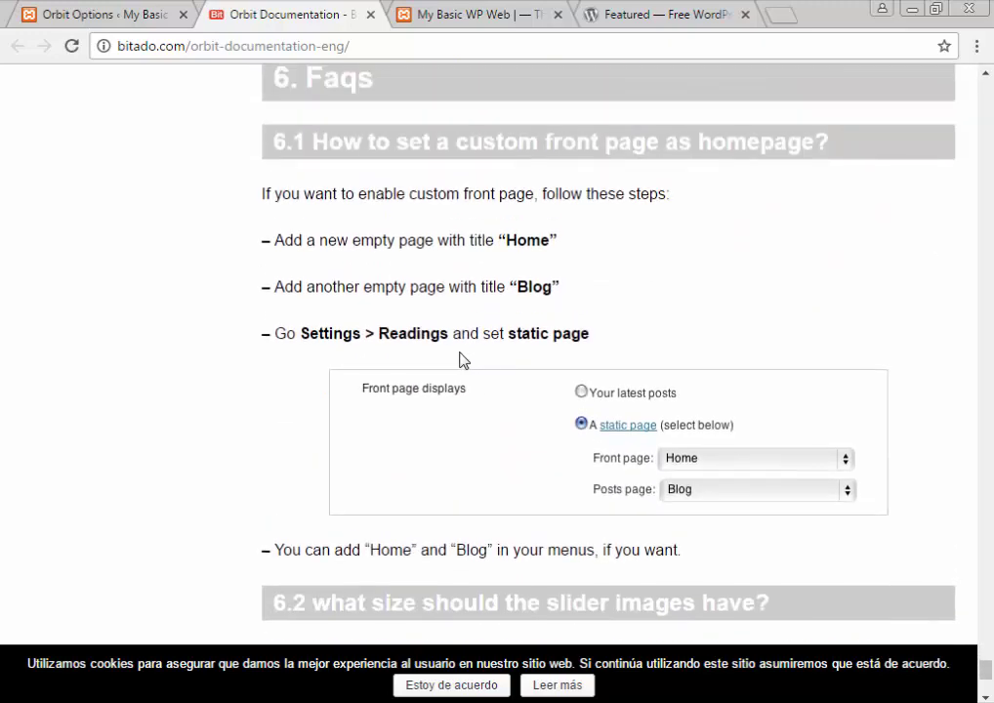
{"action": "scroll", "coordinate": [463, 360], "scroll_direction": "down", "scroll_amount": 2}
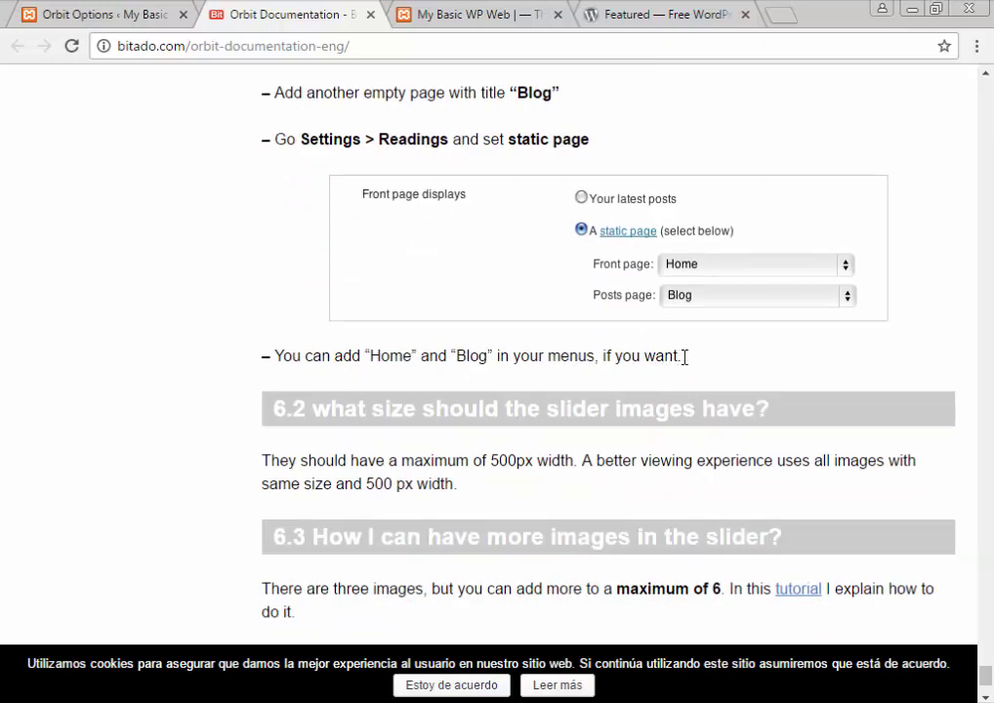
{"action": "scroll", "coordinate": [685, 357], "scroll_direction": "down", "scroll_amount": 2}
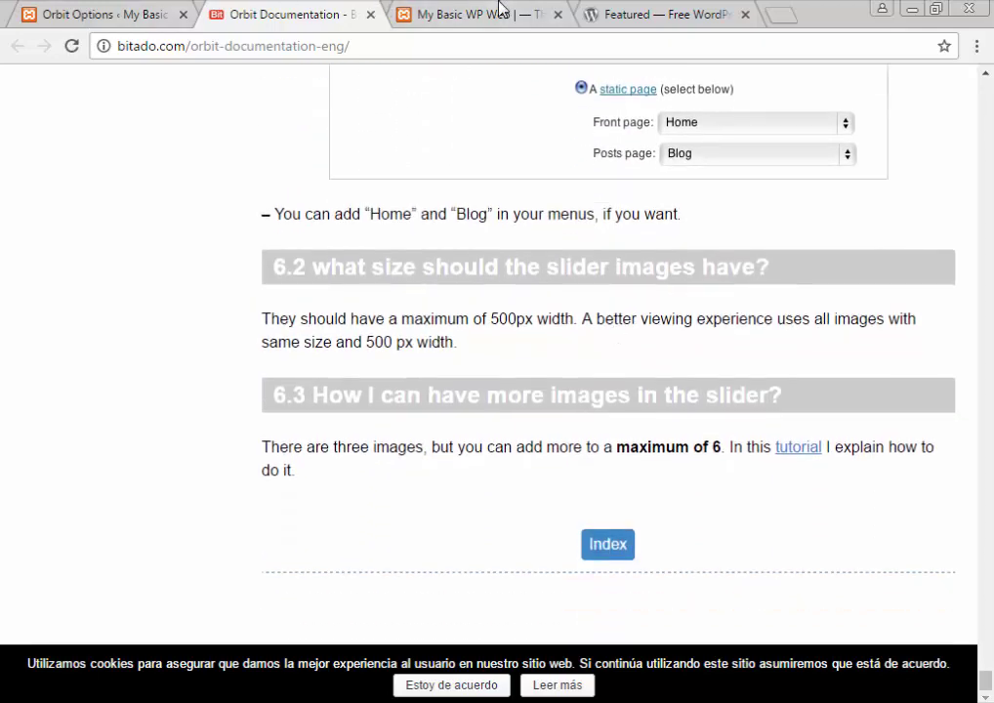
Set the posts page to Home in the demo site's Reading Settings and save the changes
{"action": "left_click", "coordinate": [406, 12]}
{"action": "left_click", "coordinate": [127, 13]}
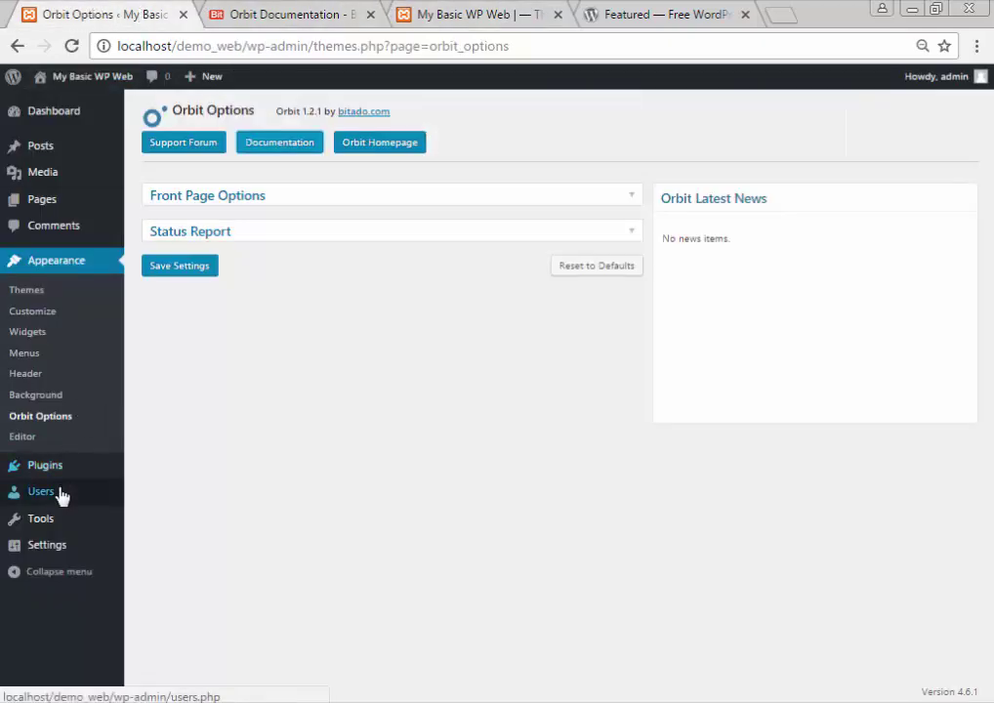
{"action": "left_click", "coordinate": [24, 547]}
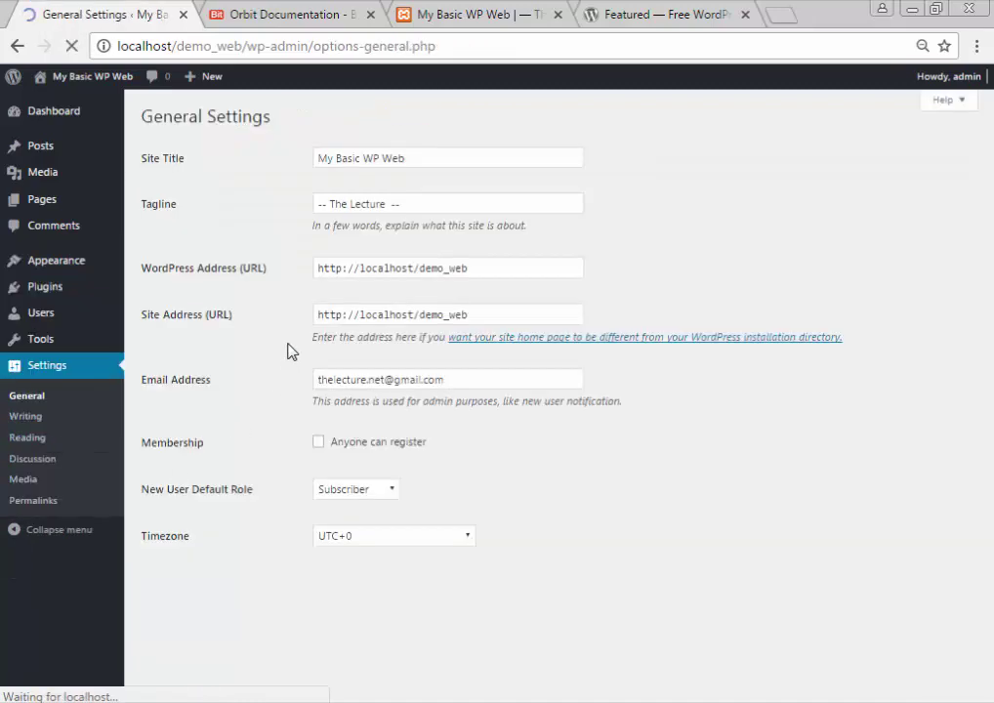
{"action": "left_click", "coordinate": [33, 436]}
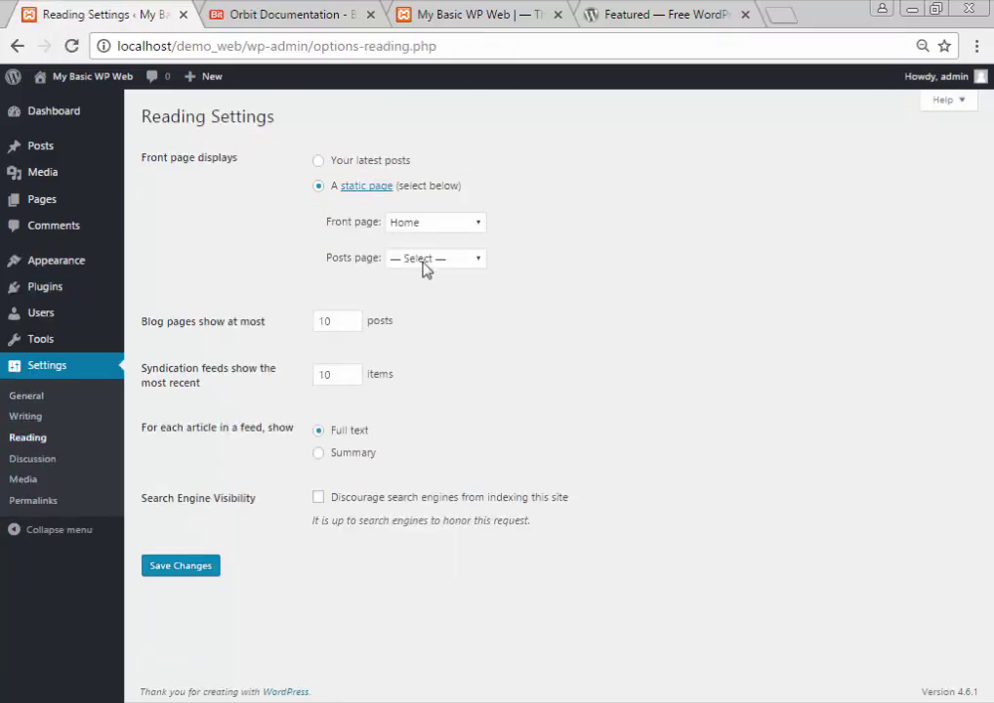
{"action": "left_click", "coordinate": [424, 260]}
{"action": "left_click", "coordinate": [391, 309]}
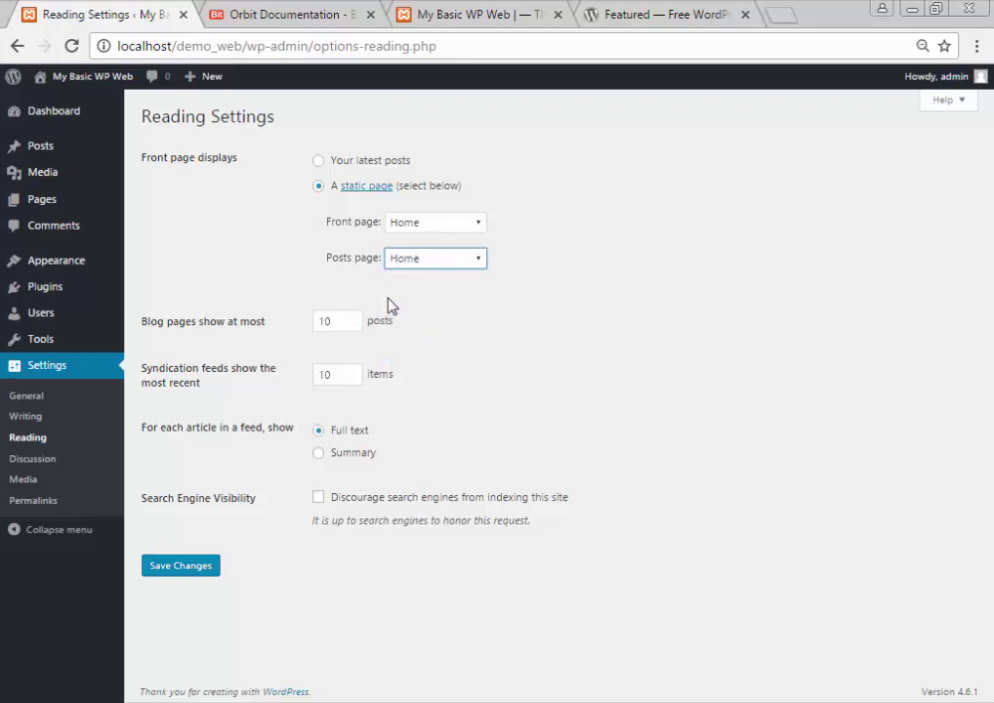
{"action": "left_click", "coordinate": [172, 574]}
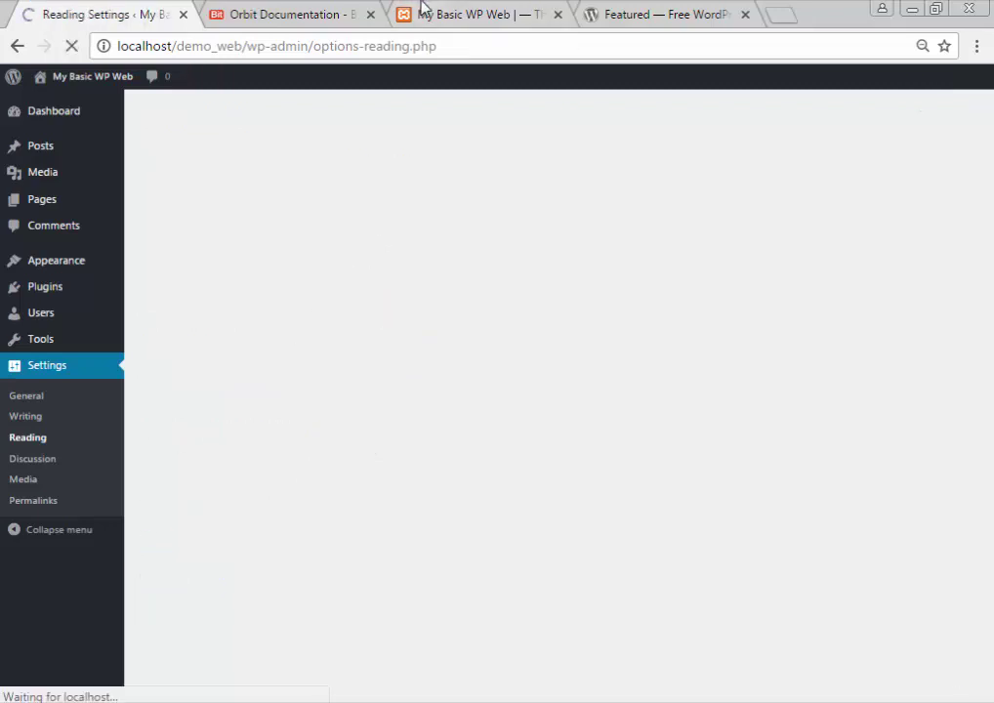
Reload the demo site and its Home page to check the new reading setting, then revisit the documentation FAQs
{"action": "left_click", "coordinate": [422, 12]}
{"action": "left_click", "coordinate": [72, 46]}
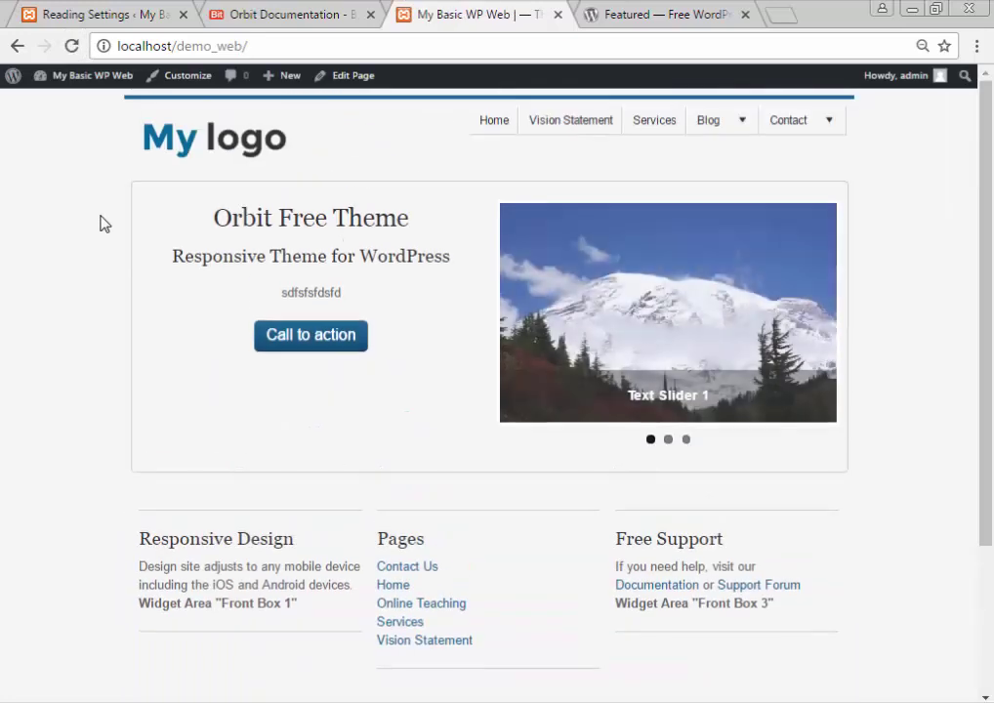
{"action": "scroll", "coordinate": [293, 205], "scroll_direction": "up", "scroll_amount": 2}
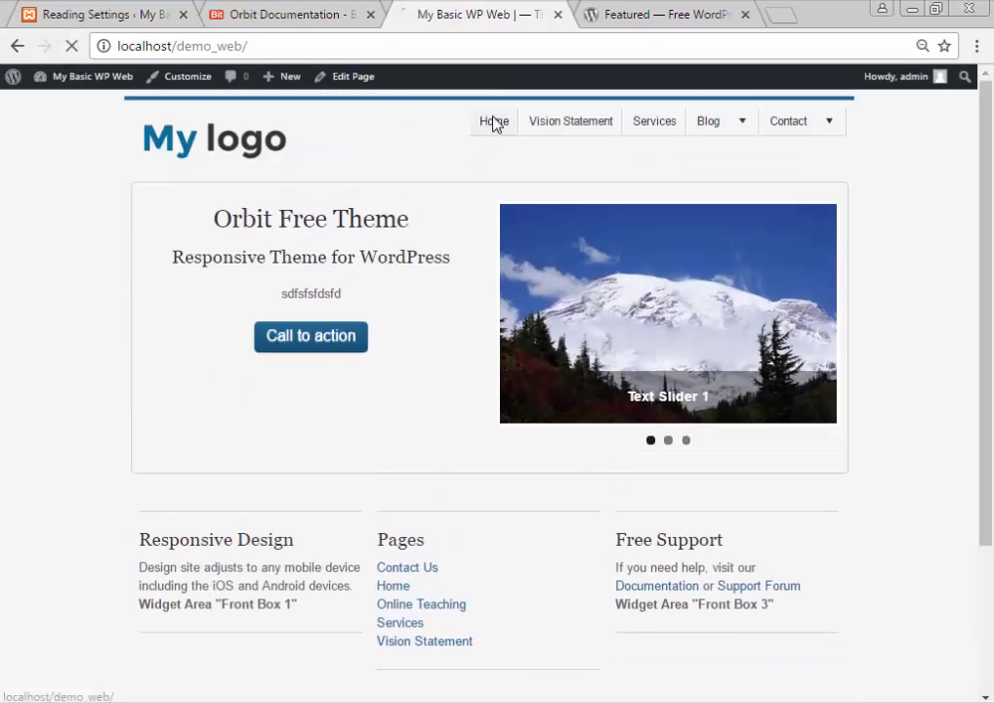
{"action": "left_click", "coordinate": [491, 122]}
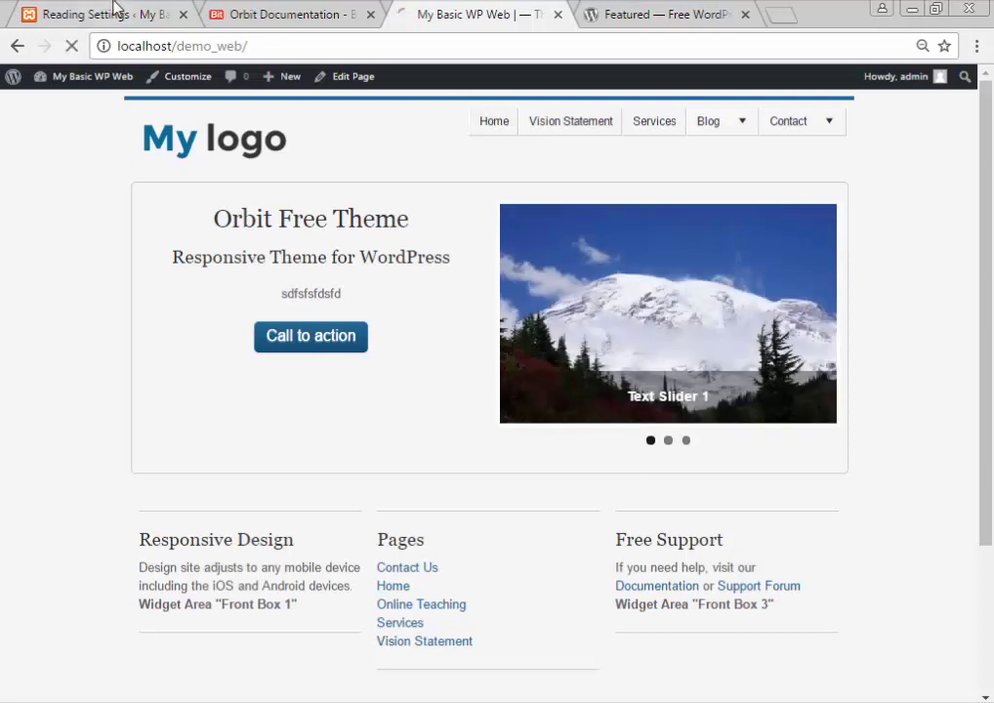
{"action": "left_click", "coordinate": [284, 12]}
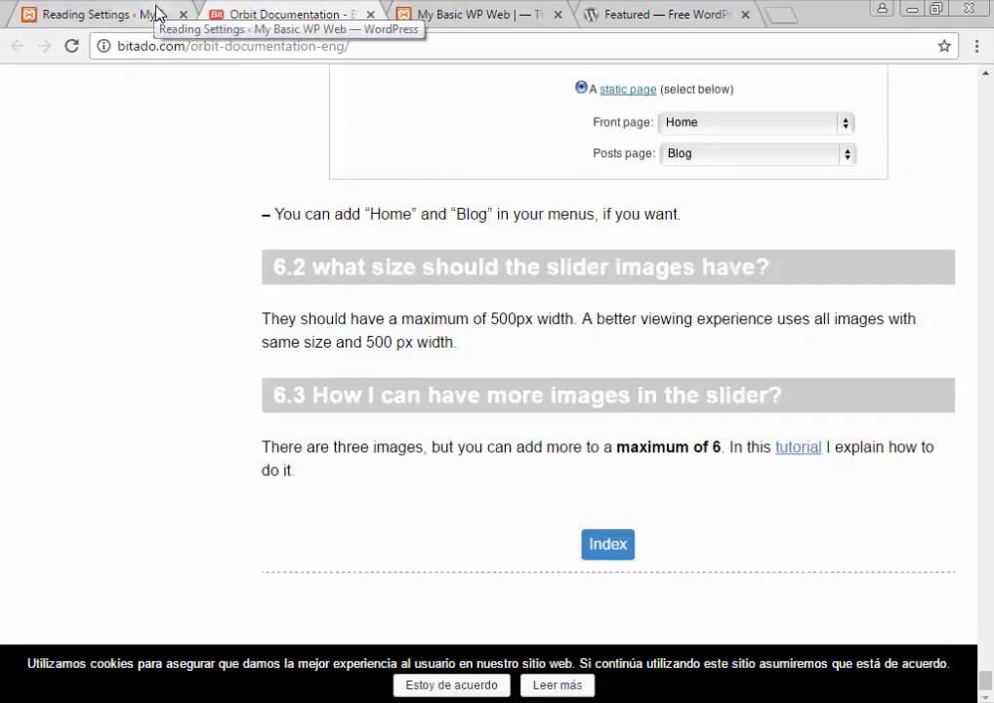
Return to the demo site's dashboard and open the theme management page, leaving the customizer without changes
{"action": "left_click", "coordinate": [102, 12]}
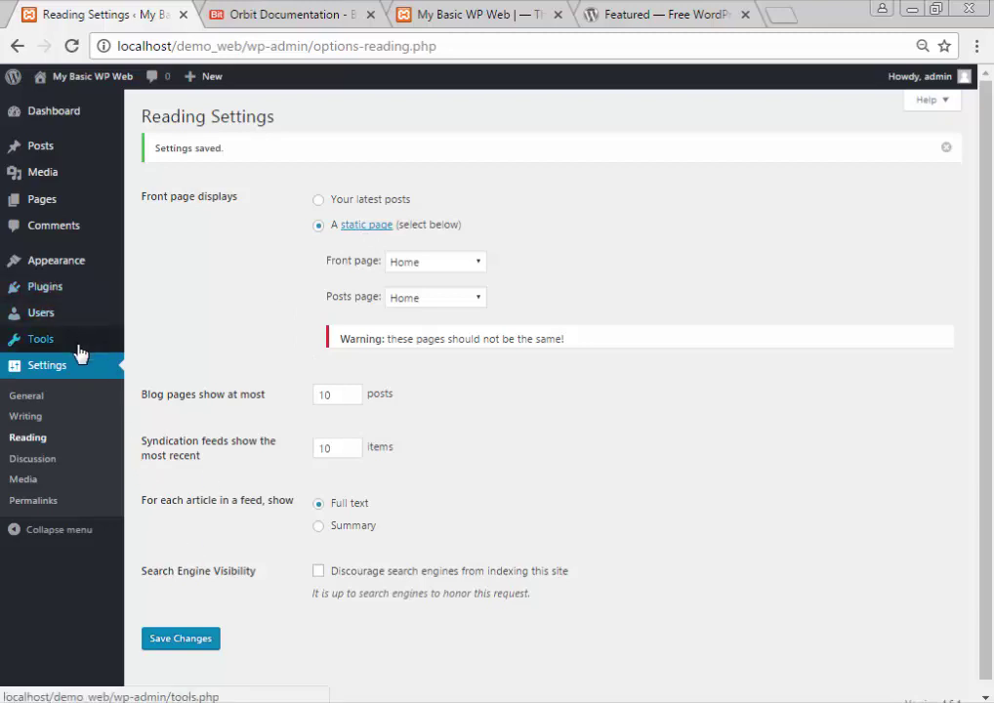
{"action": "mouse_move", "coordinate": [73, 262]}
{"action": "left_click", "coordinate": [183, 292]}
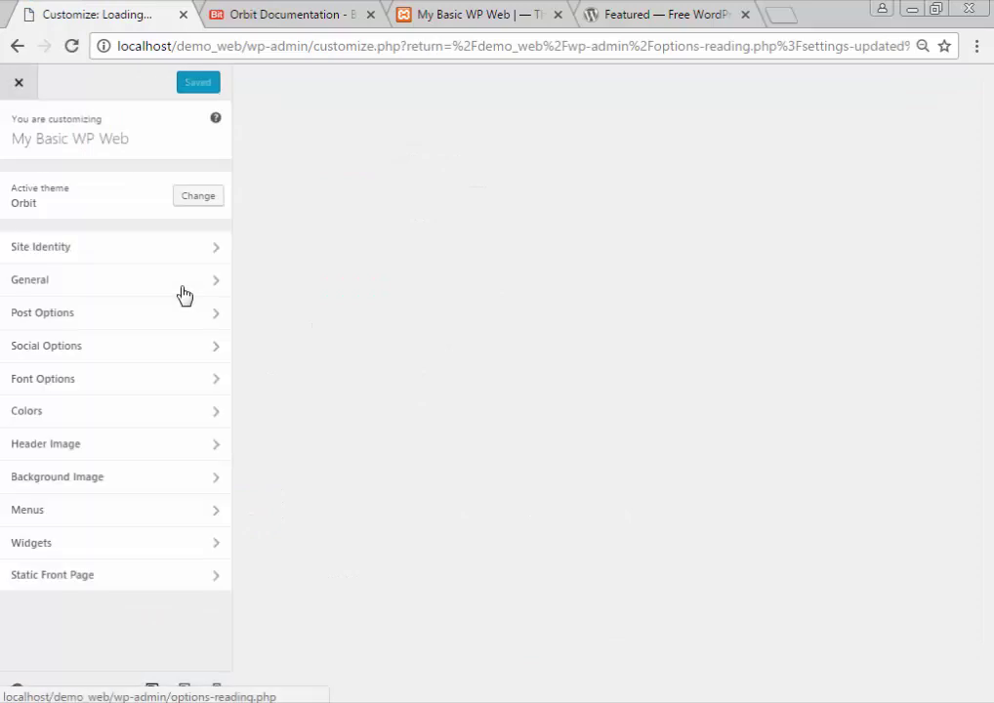
{"action": "left_click", "coordinate": [29, 80]}
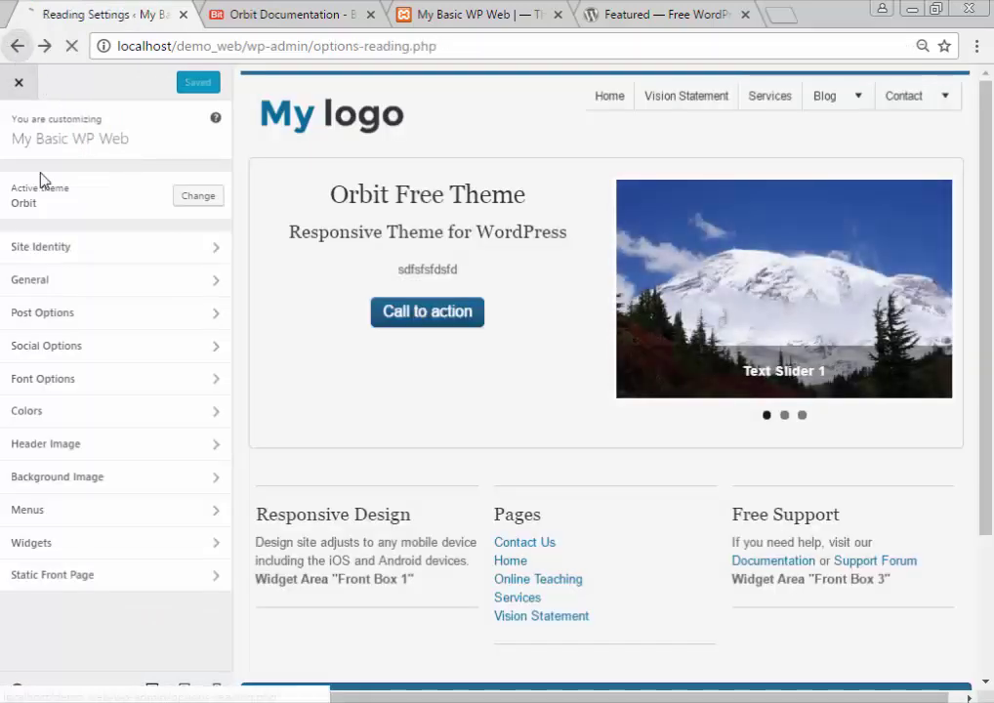
{"action": "left_click", "coordinate": [45, 266]}
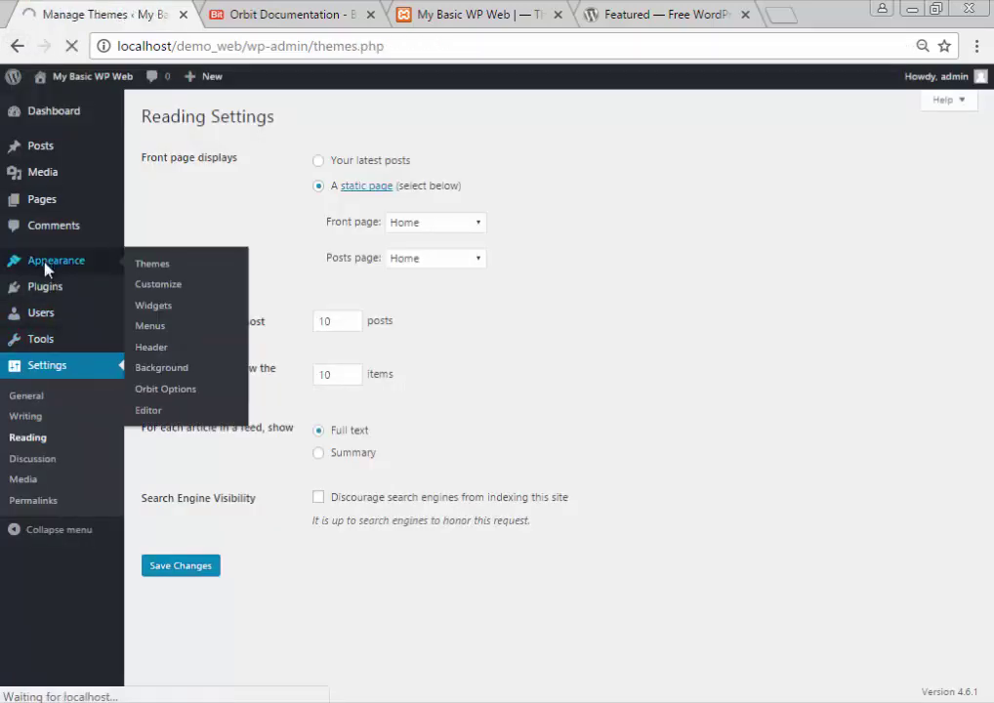
Open the Orbit Options page and start editing the Header field of the Front Page Options
{"action": "left_click", "coordinate": [54, 418]}
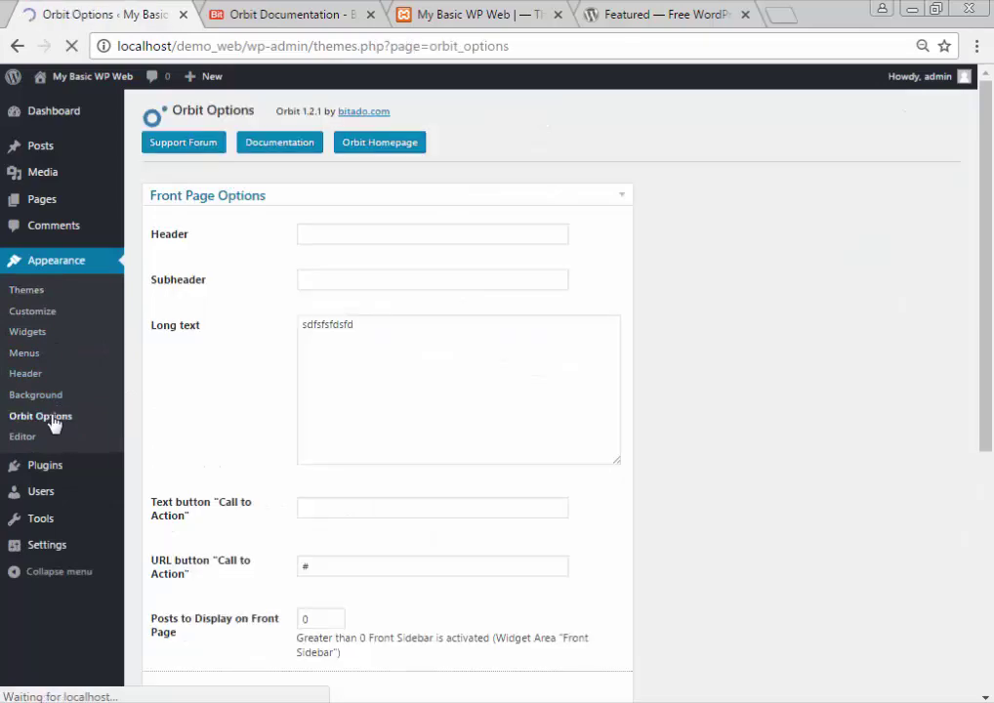
{"action": "left_click", "coordinate": [217, 198]}
{"action": "left_click", "coordinate": [313, 230]}
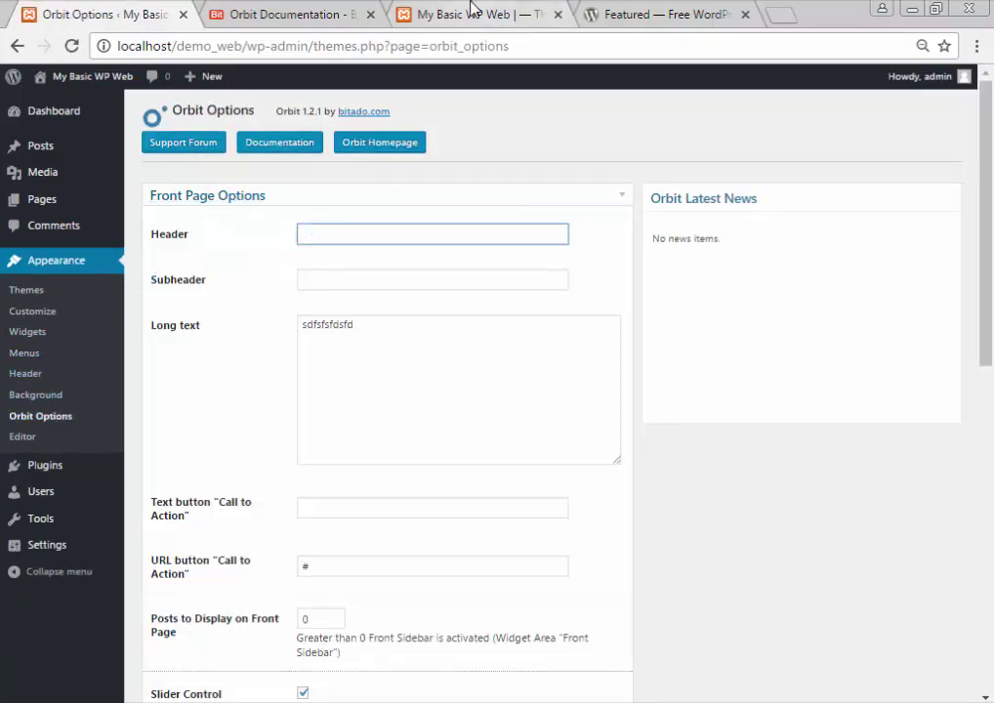
Look up in the Orbit documentation which front page sections the header, subheader, long text and button options control
{"action": "left_click", "coordinate": [284, 14]}
{"action": "scroll", "coordinate": [424, 157], "scroll_direction": "up", "scroll_amount": 7}
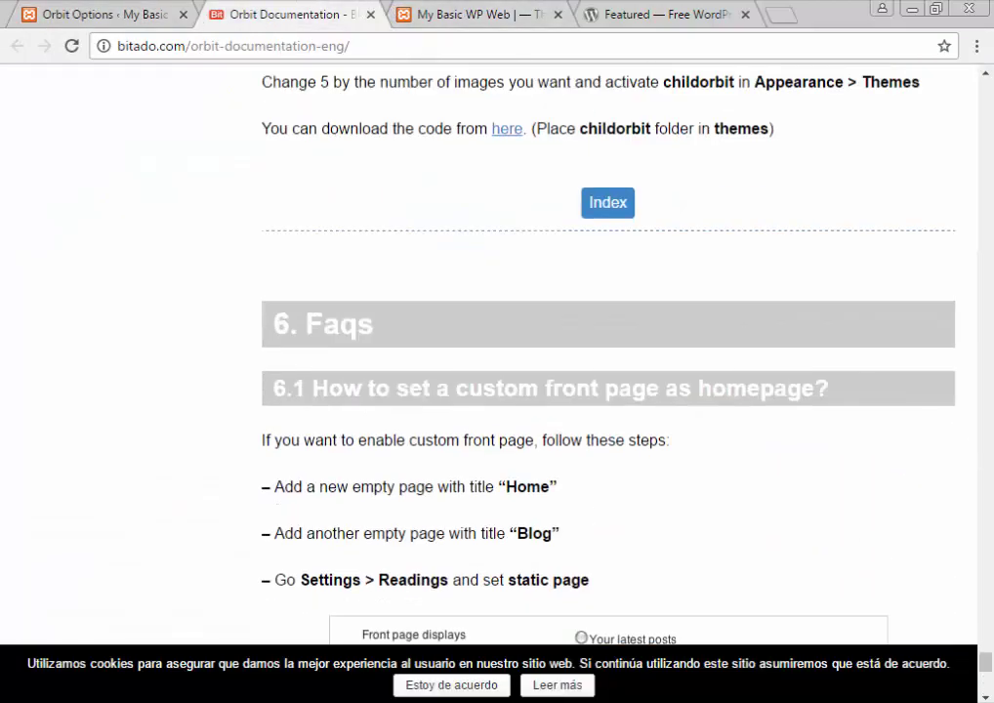
{"action": "left_click_drag", "start_coordinate": [988, 663], "coordinate": [923, 155]}
{"action": "scroll", "coordinate": [757, 285], "scroll_direction": "down", "scroll_amount": 1}
{"action": "scroll", "coordinate": [757, 285], "scroll_direction": "down", "scroll_amount": 20}
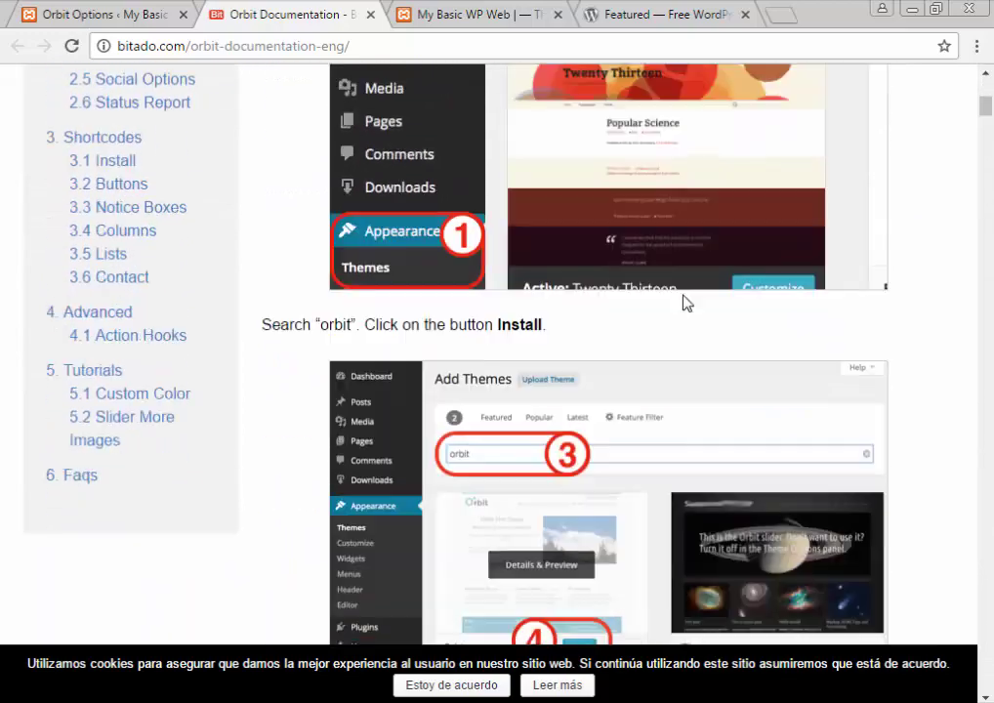
{"action": "scroll", "coordinate": [564, 284], "scroll_direction": "down", "scroll_amount": 1}
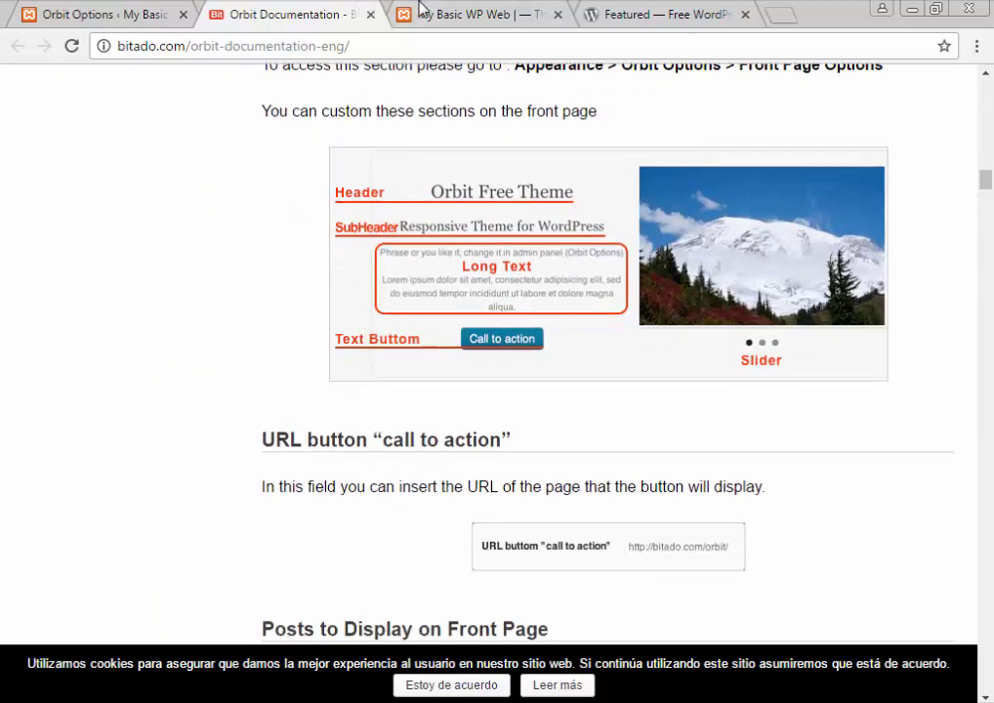
Copy the heading "Orbit Free Theme" from the demo site's front page into the Header option
{"action": "left_click", "coordinate": [175, 12]}
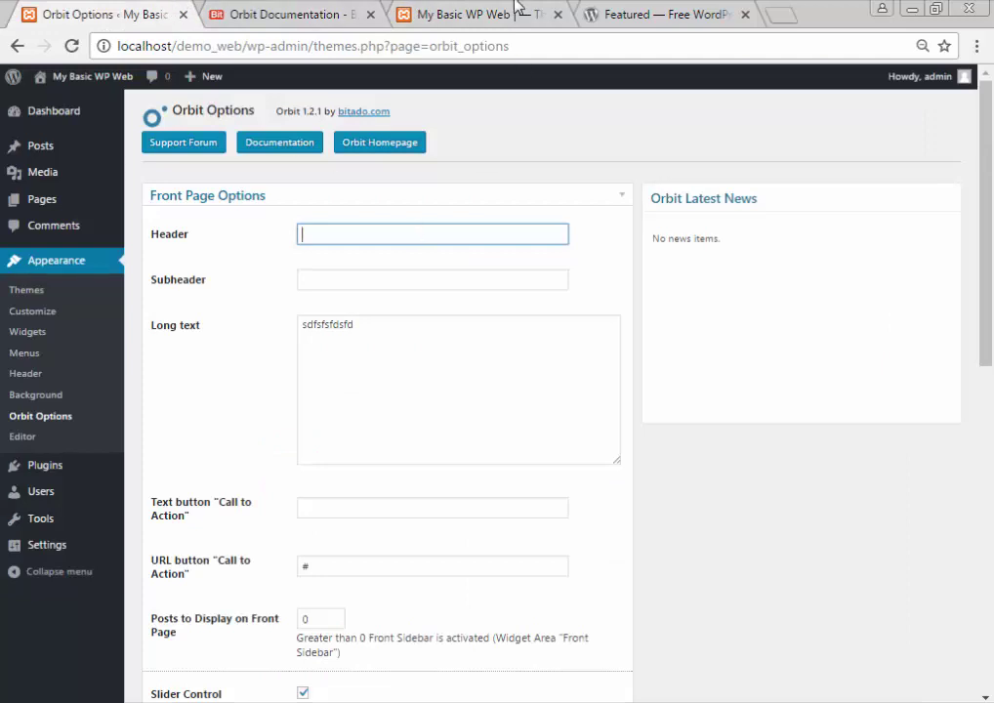
{"action": "left_click", "coordinate": [412, 9]}
{"action": "triple_click", "coordinate": [291, 217]}
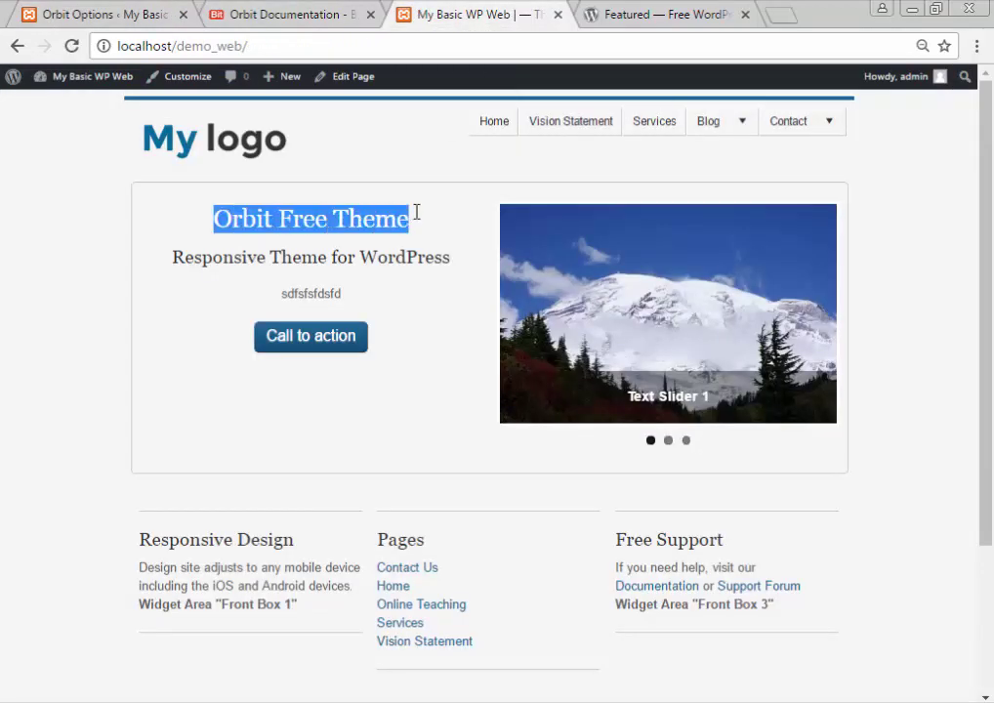
{"action": "key", "text": "ctrl+c"}
{"action": "left_click", "coordinate": [144, 12]}
{"action": "key", "text": "ctrl+v"}
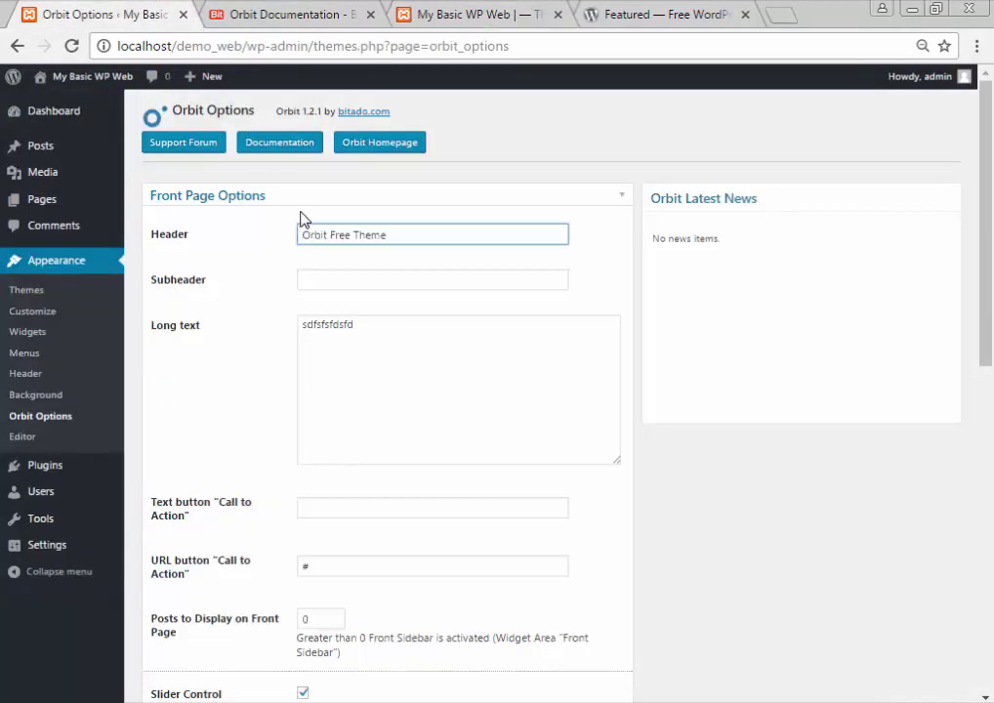
Try "The Lecture Free Theme" as the front page Header text, and clear the field again
{"action": "key", "text": "ctrl+a"}
{"action": "key", "text": "BackSpace"}
{"action": "type", "text": "The Lecture Free Theme"}
{"action": "triple_click", "coordinate": [322, 245]}
{"action": "key", "text": "BackSpace"}
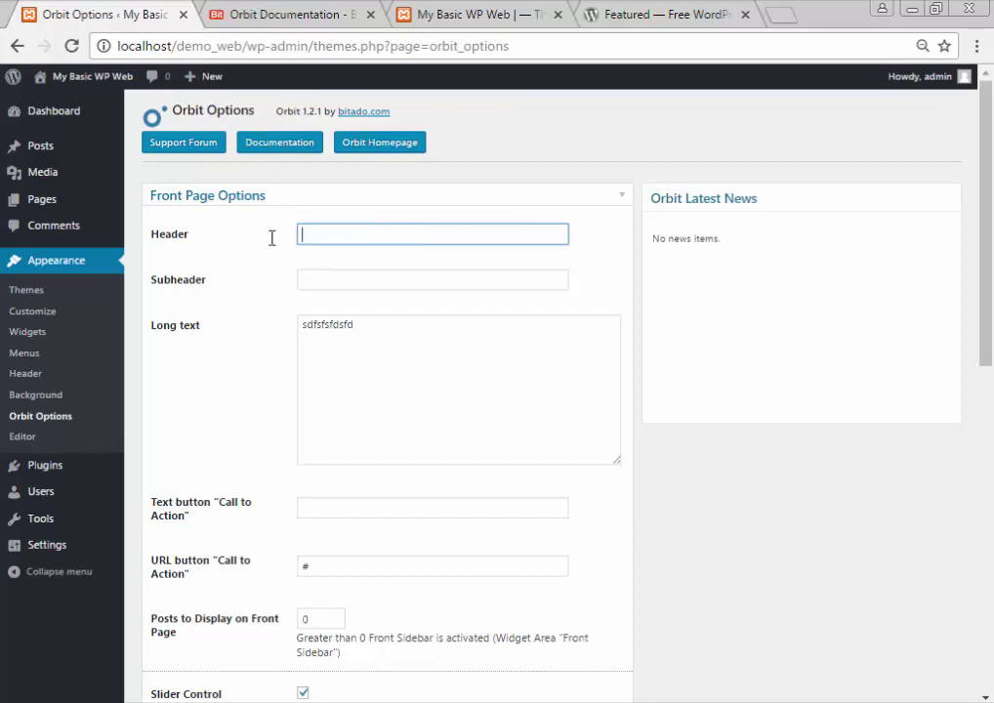